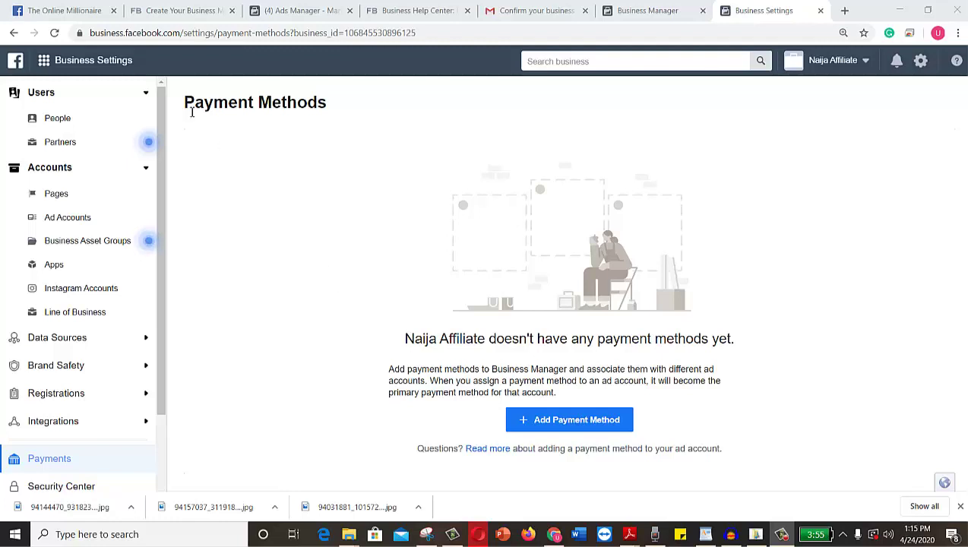
{"action": "left_click", "coordinate": [68, 13]}
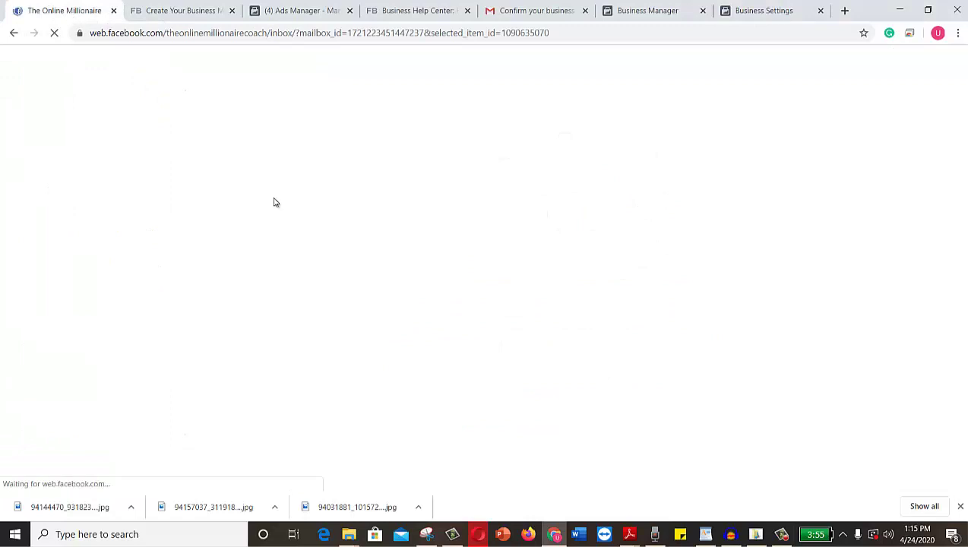
{"action": "left_click", "coordinate": [327, 16]}
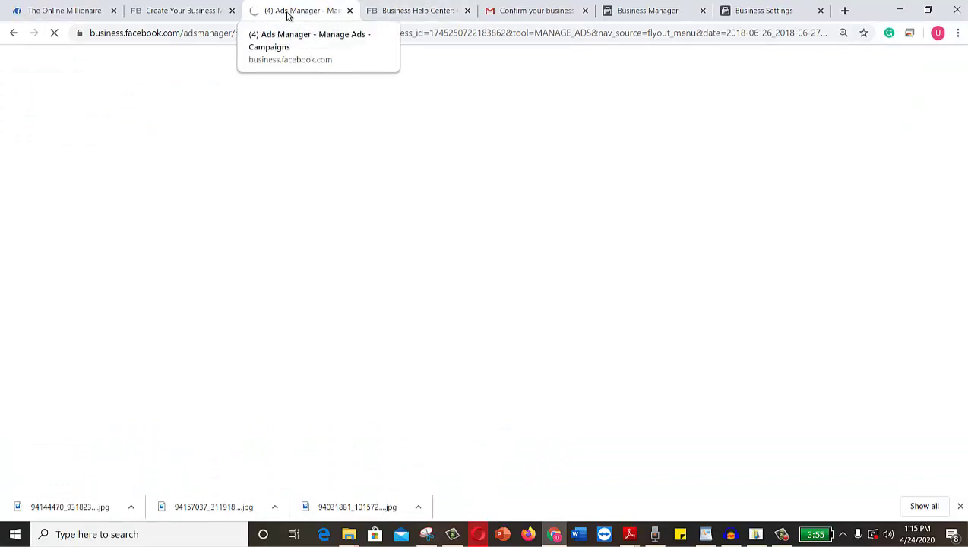
{"action": "left_click", "coordinate": [765, 11]}
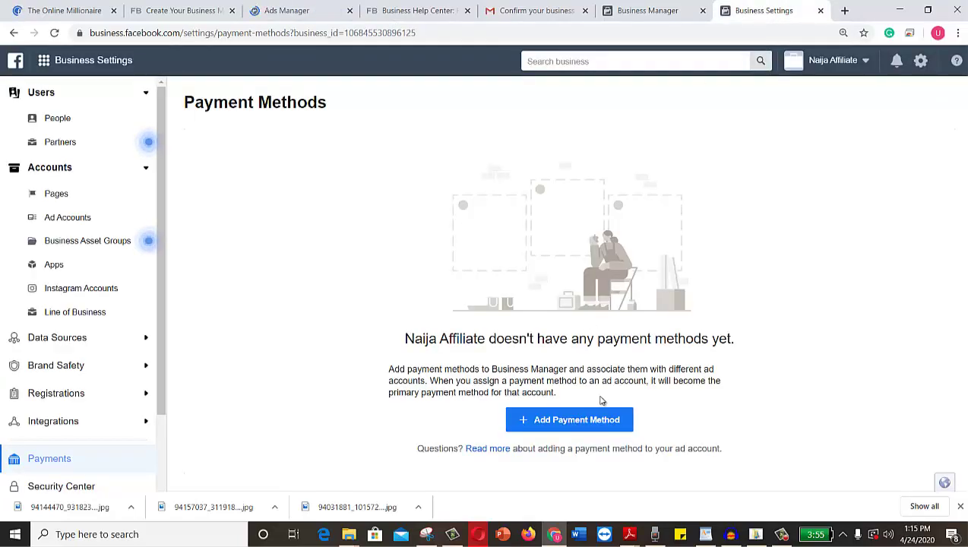
{"action": "left_click", "coordinate": [655, 12]}
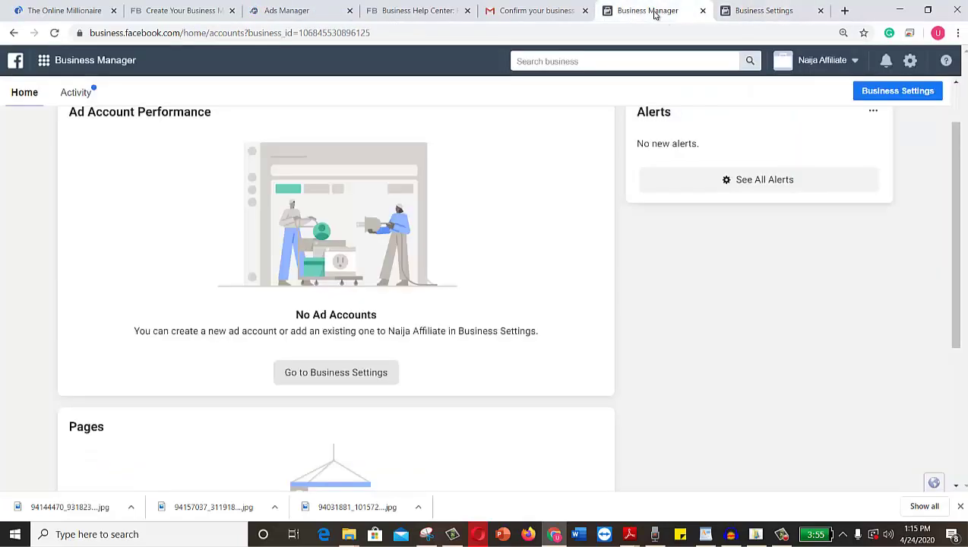
{"action": "left_click", "coordinate": [44, 11]}
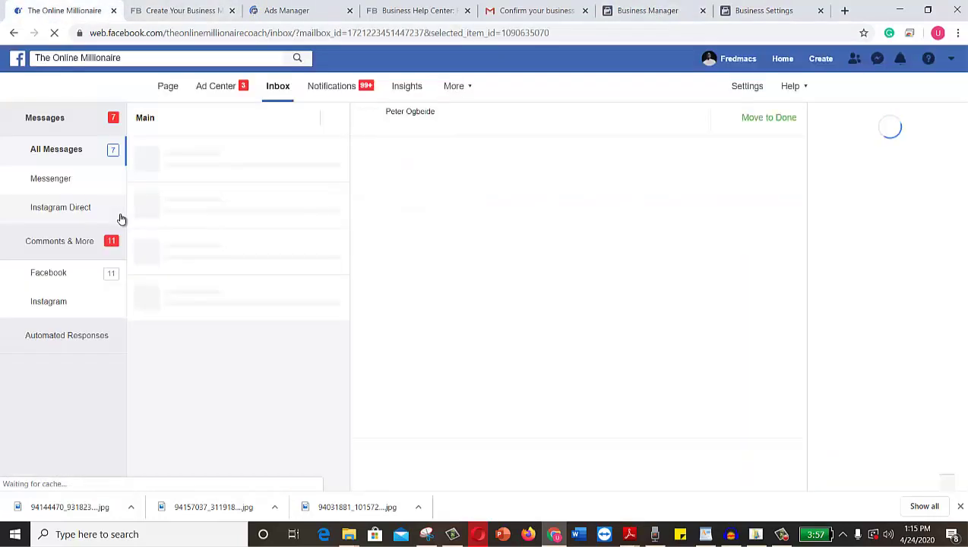
Load the Facebook home page at web.facebook.com in place of the Business Manager help article.
{"action": "left_click", "coordinate": [169, 11]}
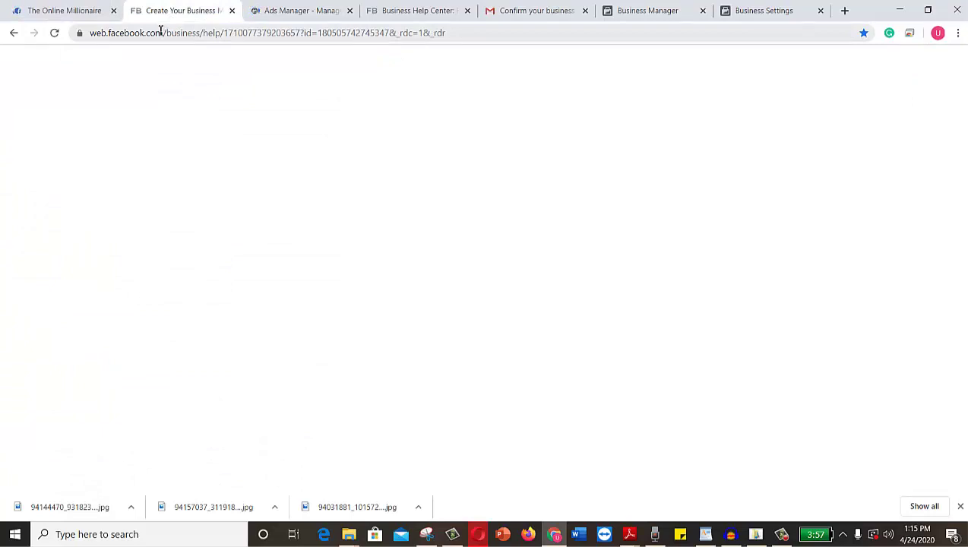
{"action": "left_click", "coordinate": [162, 34]}
{"action": "left_click", "coordinate": [165, 35]}
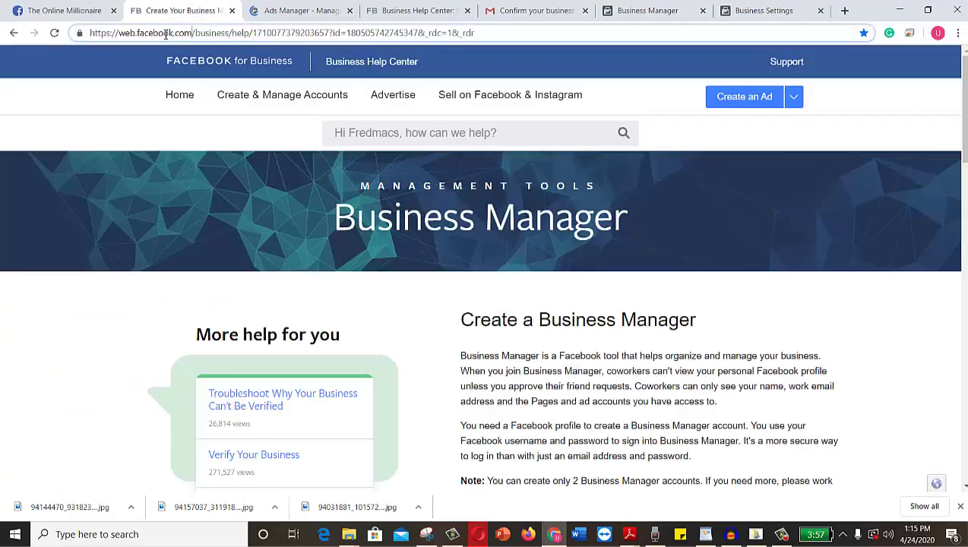
{"action": "left_click_drag", "start_coordinate": [193, 33], "coordinate": [500, 32]}
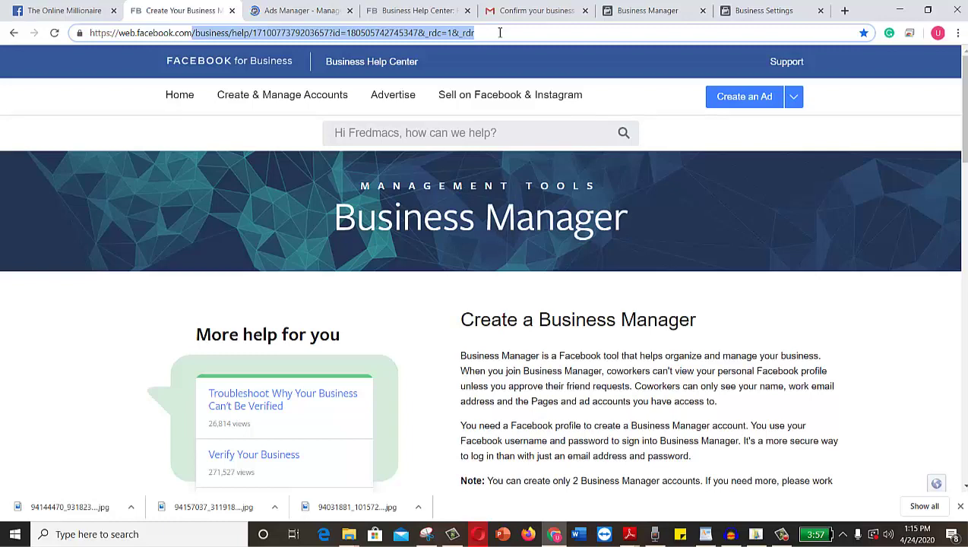
{"action": "key", "text": "BackSpace"}
{"action": "key", "text": "Return"}
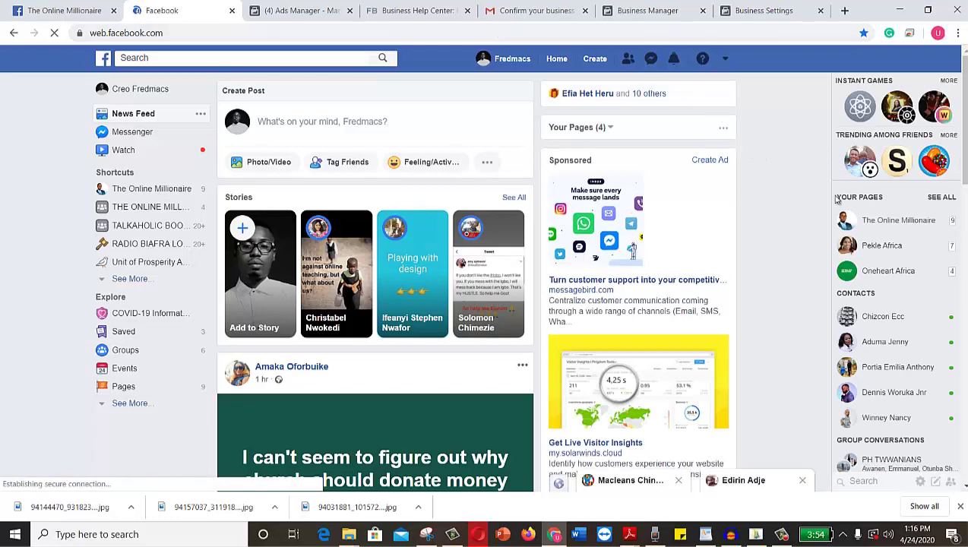
Open the full list of Pages managed by the account.
{"action": "scroll", "coordinate": [965, 122], "scroll_direction": "down", "scroll_amount": 1}
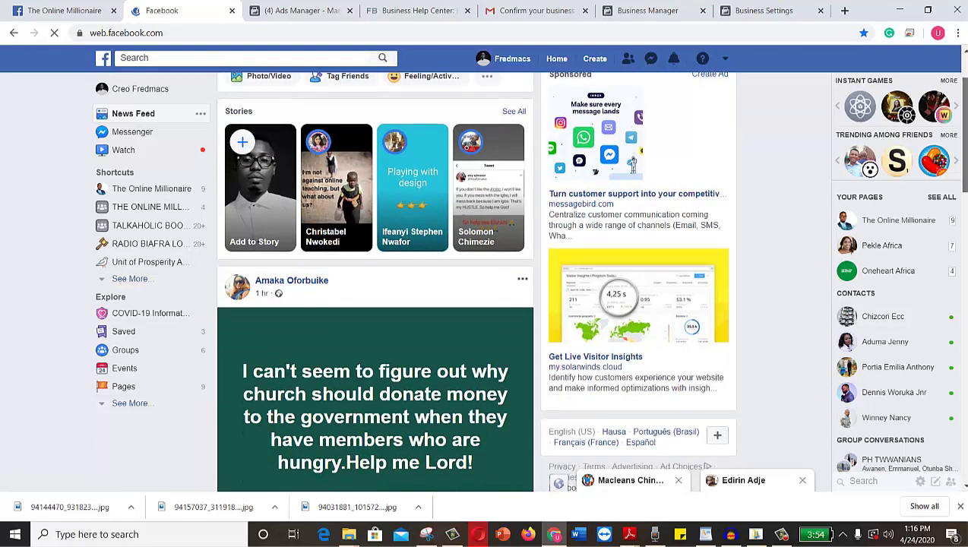
{"action": "scroll", "coordinate": [964, 122], "scroll_direction": "down", "scroll_amount": 3}
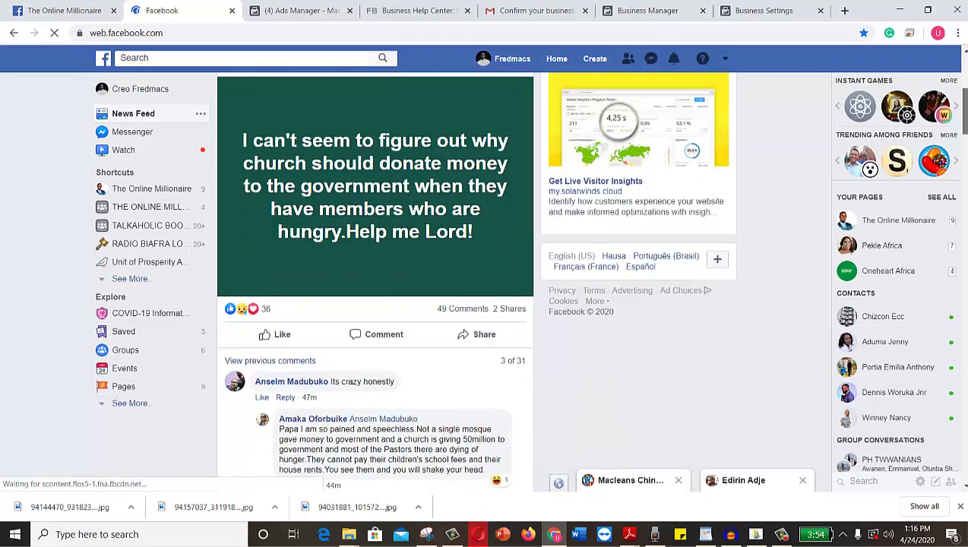
{"action": "scroll", "coordinate": [375, 281], "scroll_direction": "up", "scroll_amount": 2}
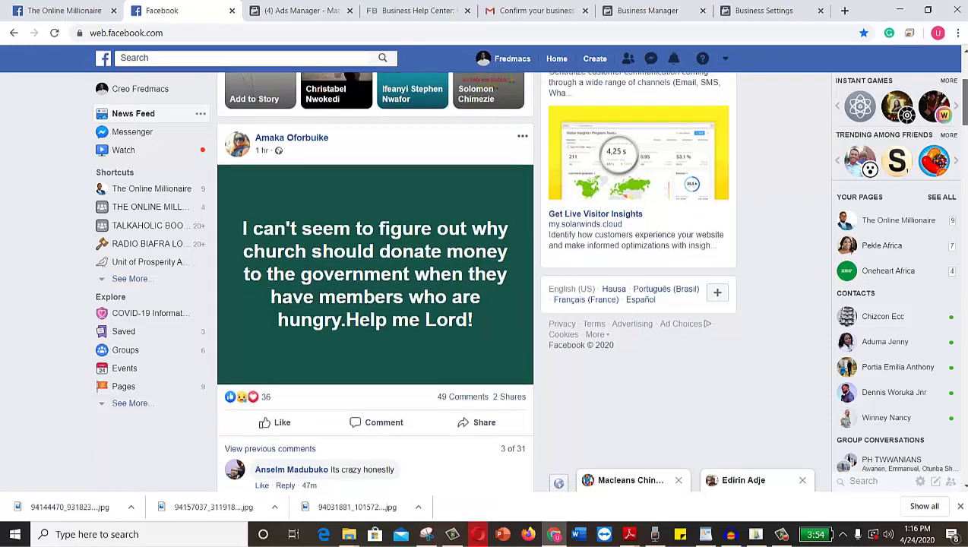
{"action": "scroll", "coordinate": [375, 281], "scroll_direction": "up", "scroll_amount": 2}
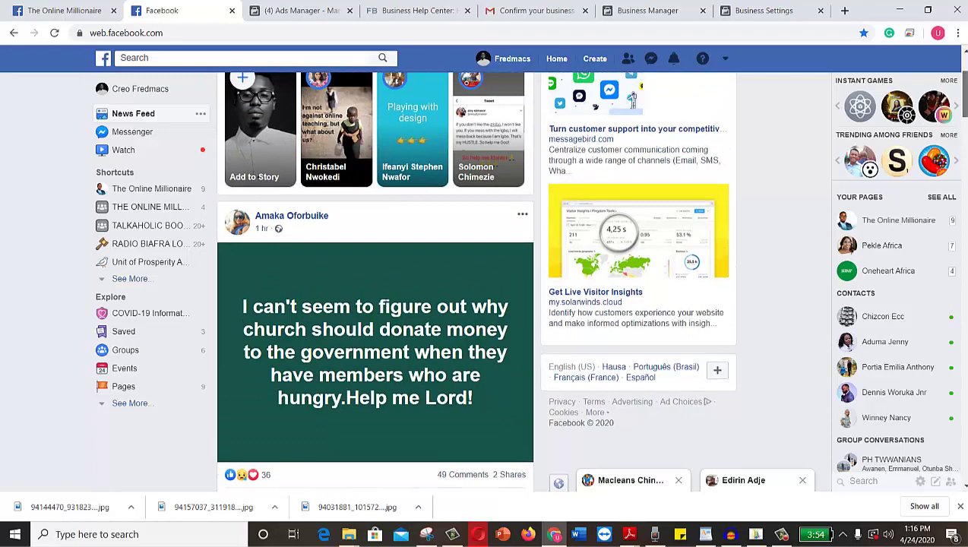
{"action": "left_click", "coordinate": [725, 59]}
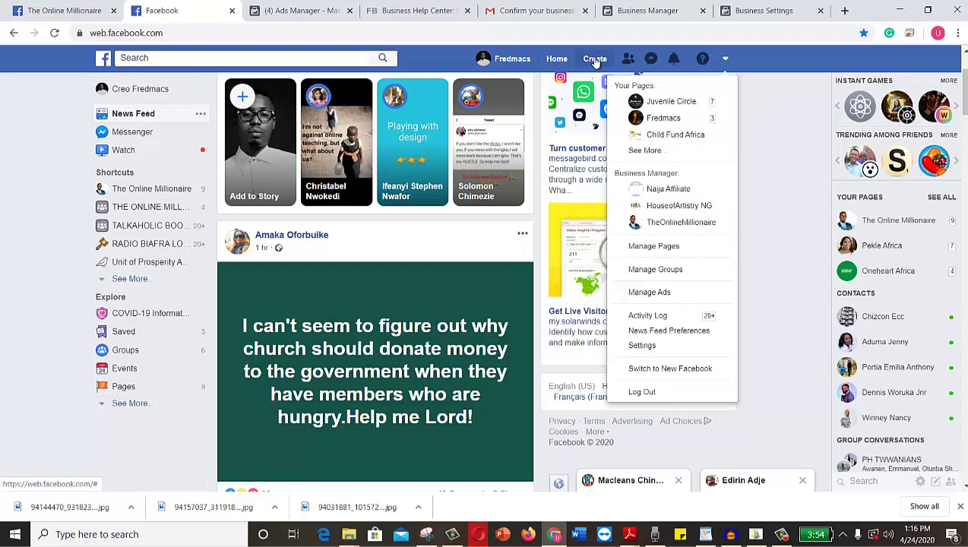
{"action": "left_click", "coordinate": [654, 151]}
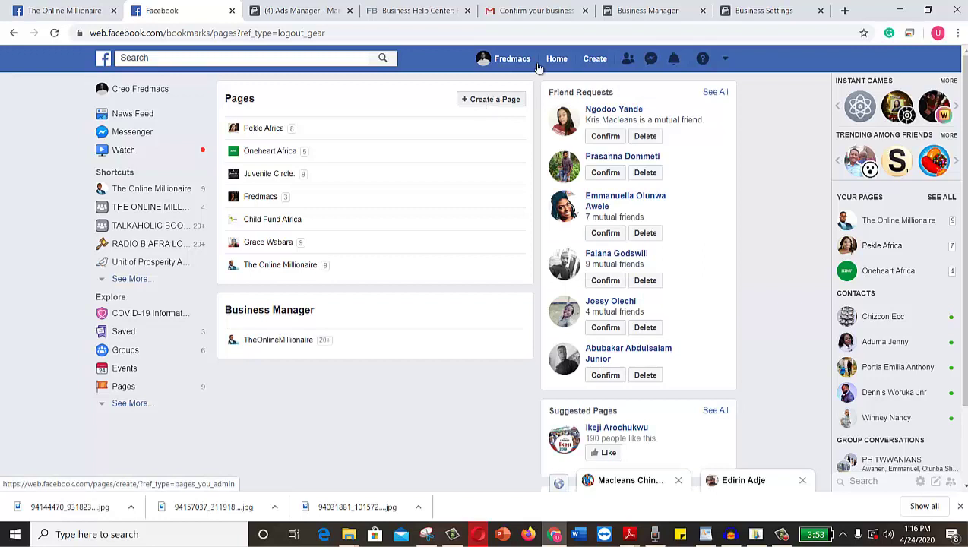
Start creating a new Page of the Community or Public Figure type.
{"action": "left_click", "coordinate": [588, 60]}
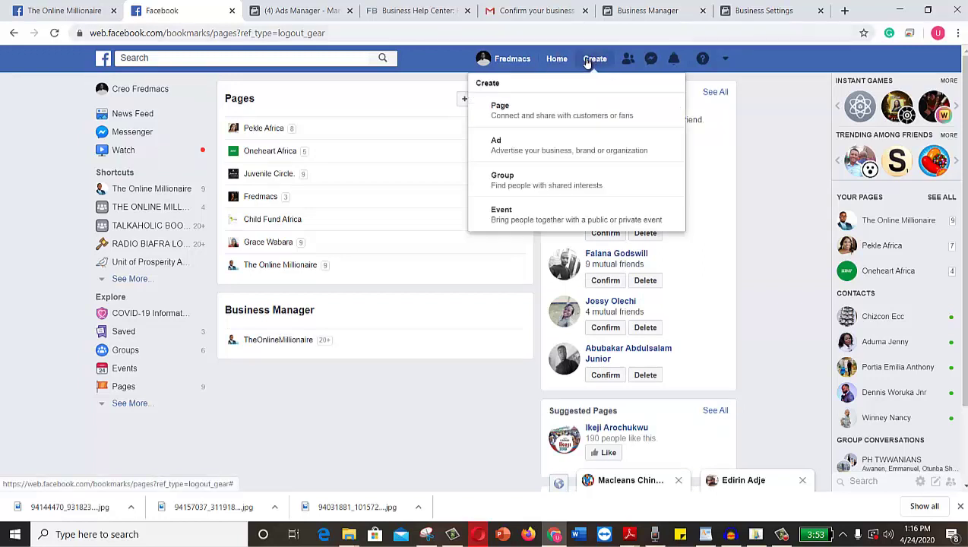
{"action": "left_click", "coordinate": [511, 114]}
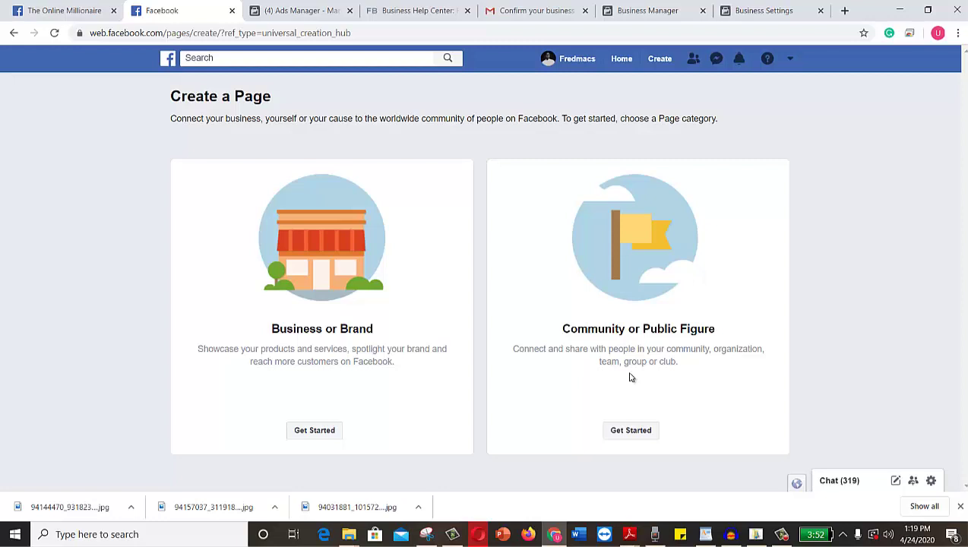
{"action": "left_click", "coordinate": [632, 430]}
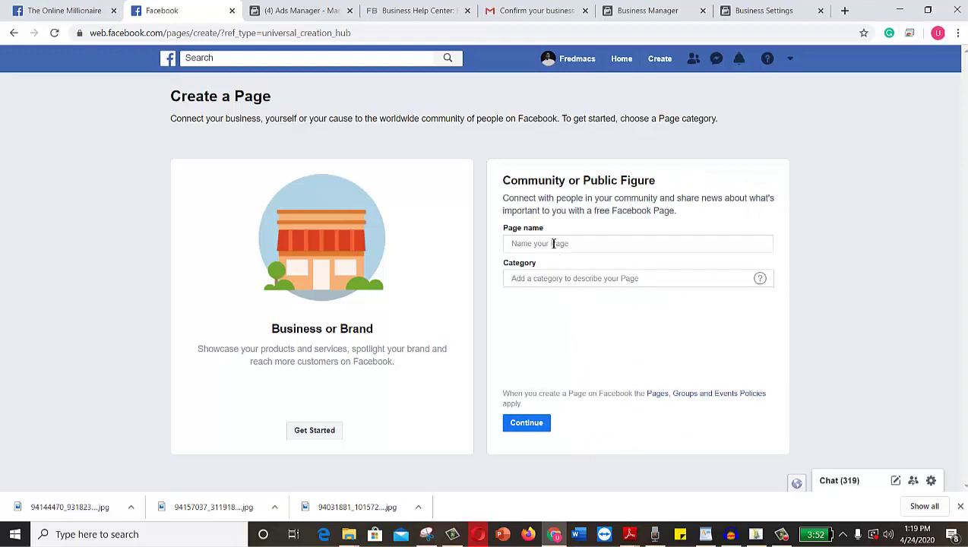
Check the business name in Business Settings and name the new Page Naija Affiliate.
{"action": "left_click", "coordinate": [752, 11]}
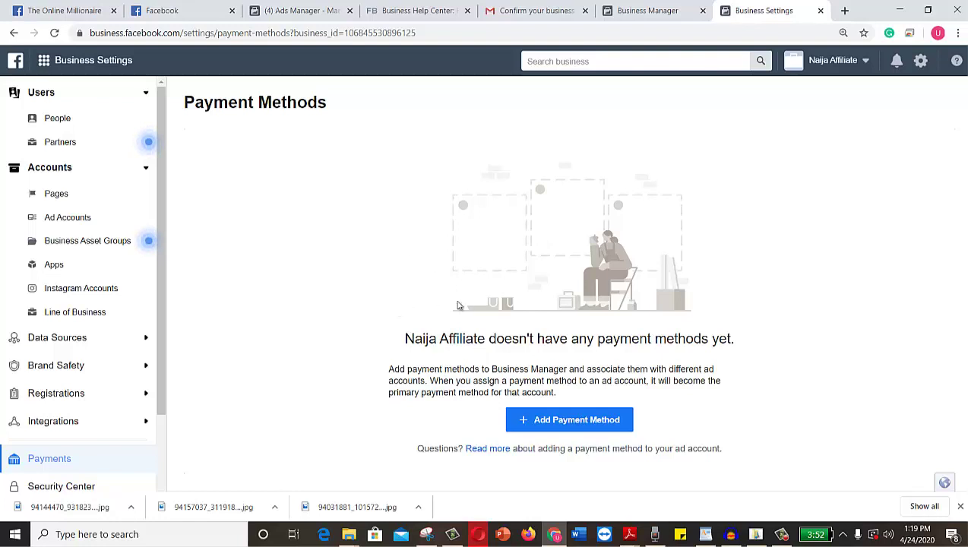
{"action": "left_click", "coordinate": [179, 13]}
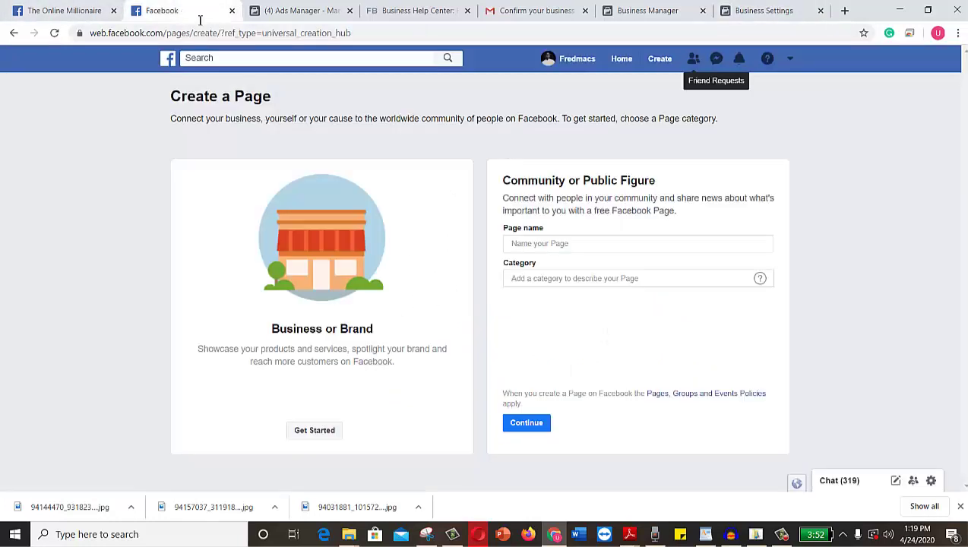
{"action": "left_click", "coordinate": [569, 244]}
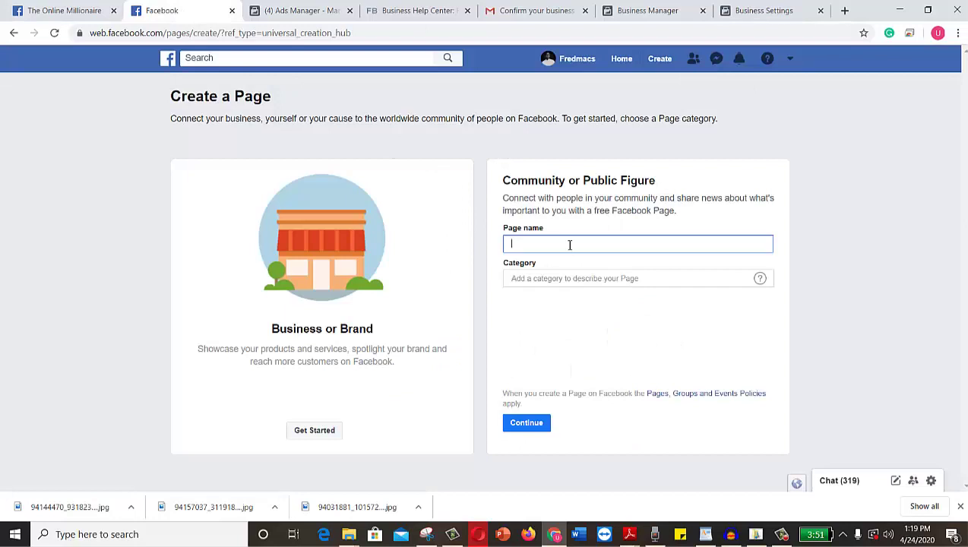
{"action": "type", "text": "Naija Affiliate"}
Try to find a Page category with the search terms "Online" and "o", clearing the entry.
{"action": "left_click", "coordinate": [559, 279]}
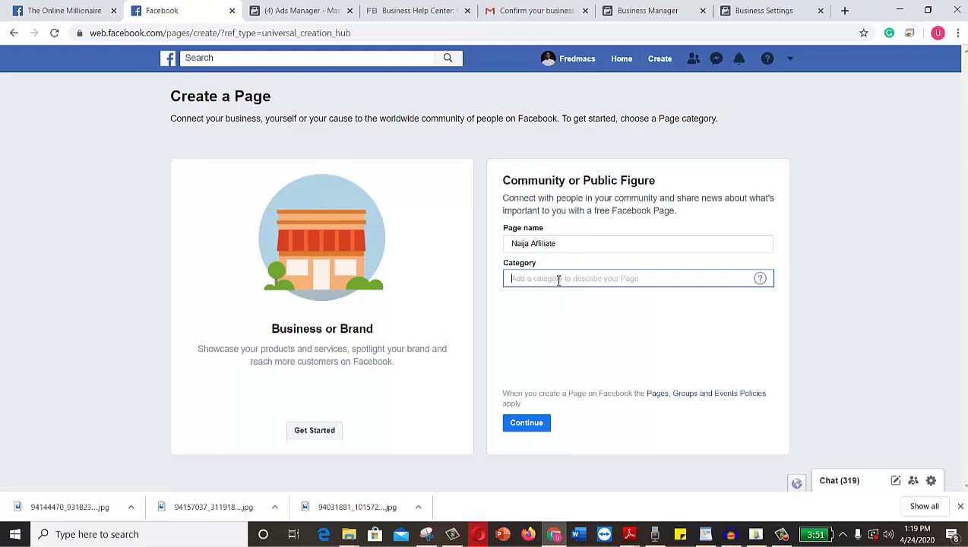
{"action": "type", "text": "Online"}
{"action": "key", "text": "BackSpace"}
{"action": "key", "text": "BackSpace"}
{"action": "key", "text": "BackSpace"}
{"action": "key", "text": "BackSpace"}
{"action": "type", "text": "o"}
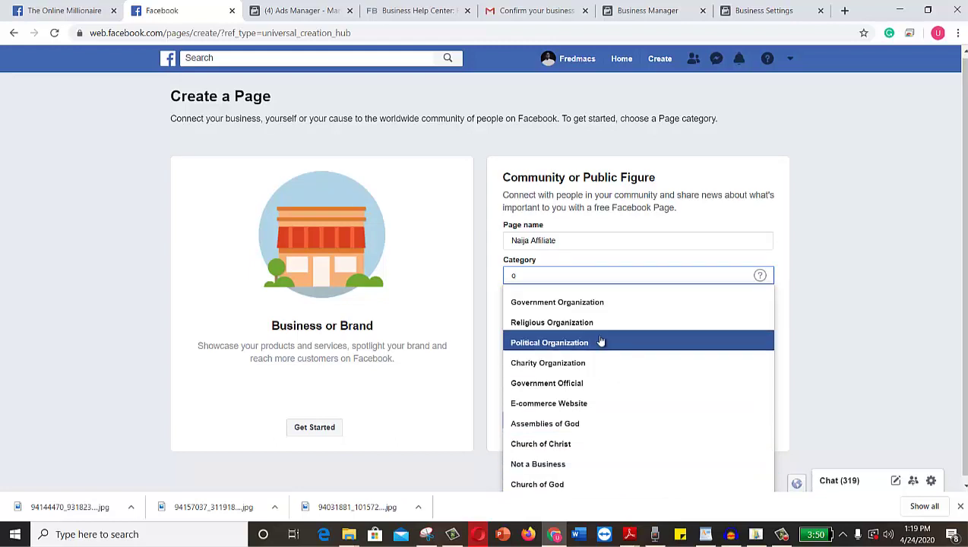
{"action": "key", "text": "BackSpace"}
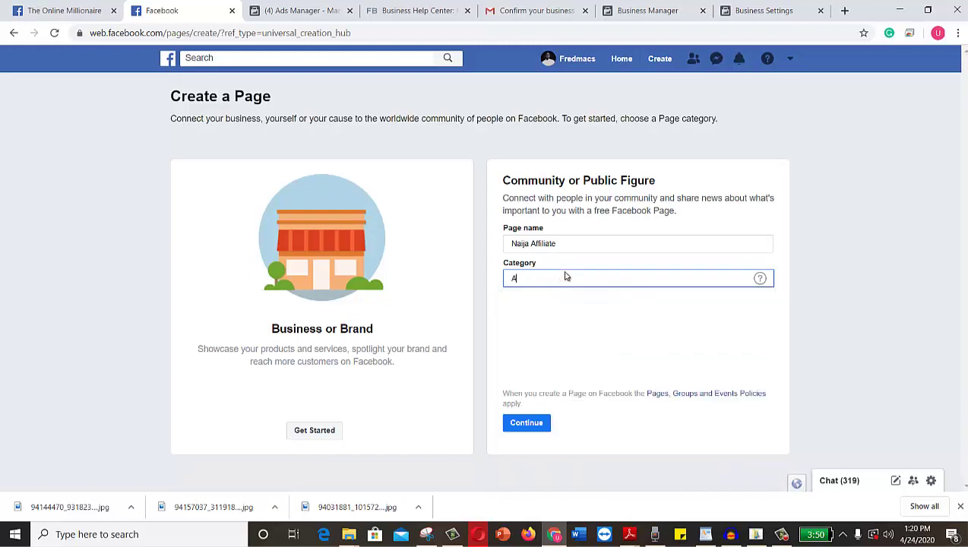
Try Page category searches for "A" and "BL", clearing each entry.
{"action": "type", "text": "A"}
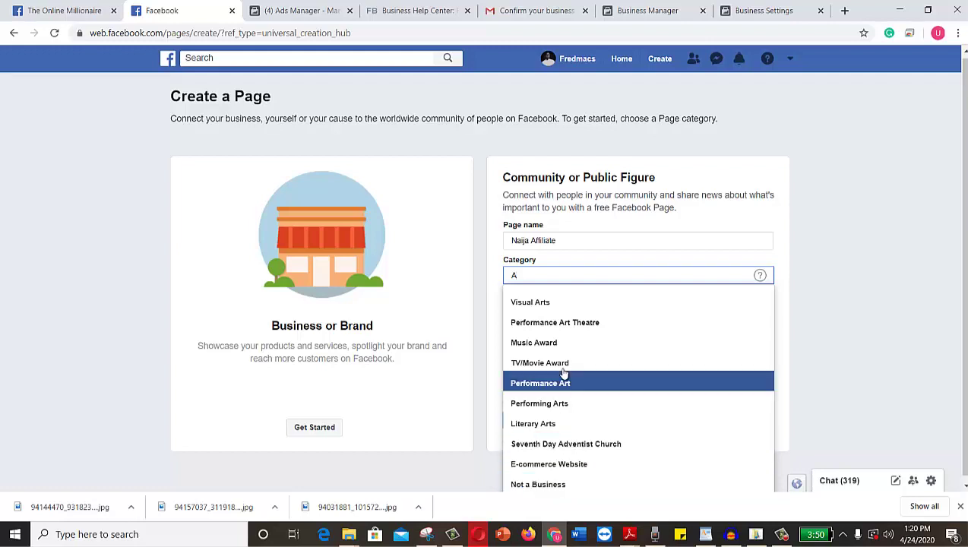
{"action": "double_click", "coordinate": [543, 275]}
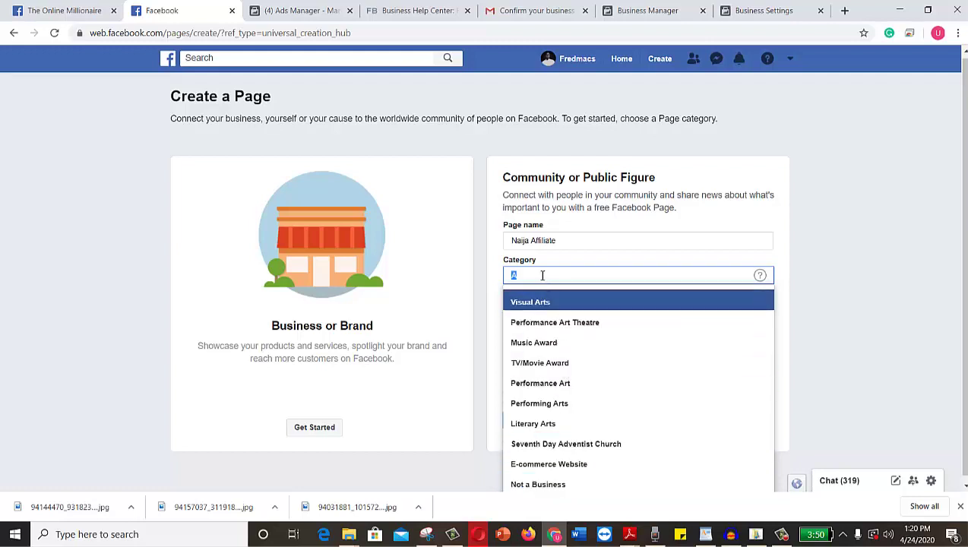
{"action": "key", "text": "BackSpace"}
{"action": "type", "text": "BL"}
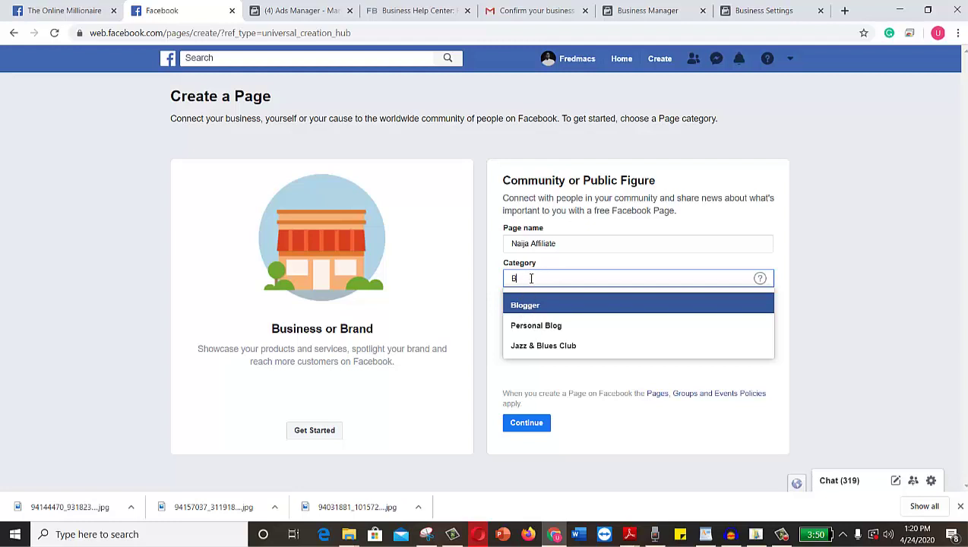
{"action": "key", "text": "BackSpace"}
{"action": "key", "text": "BackSpace"}
Try to find a Page category matching "AFFILIATE" and clear the category entry.
{"action": "type", "text": "AFF"}
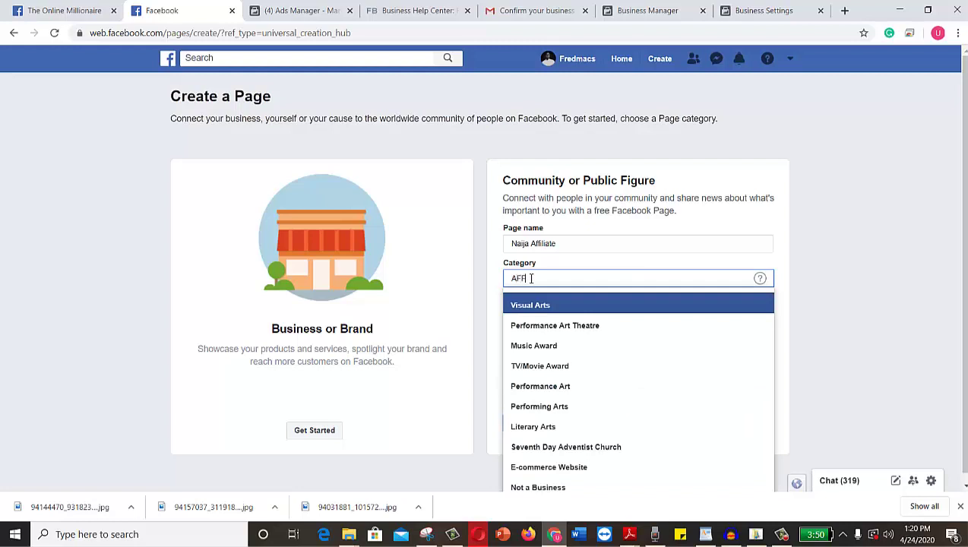
{"action": "type", "text": "IL"}
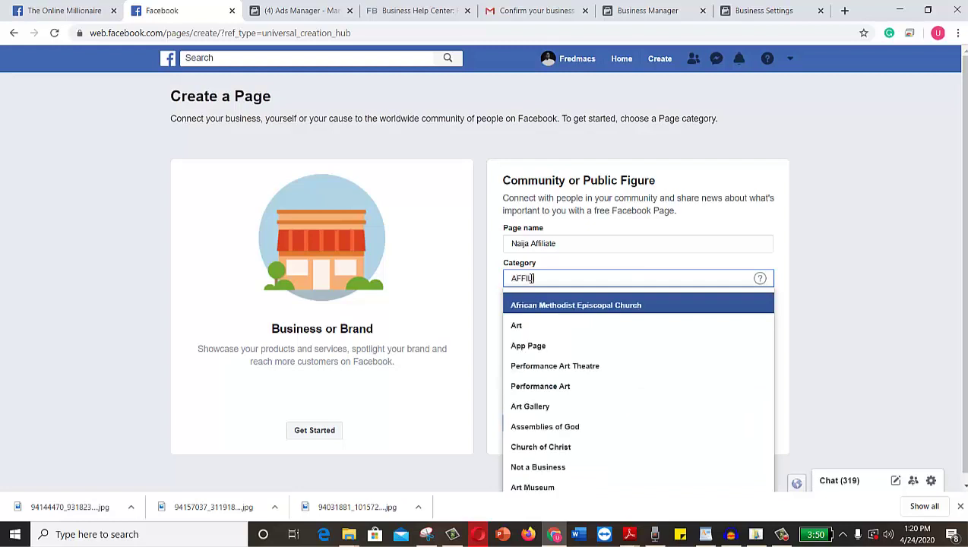
{"action": "type", "text": "IATE"}
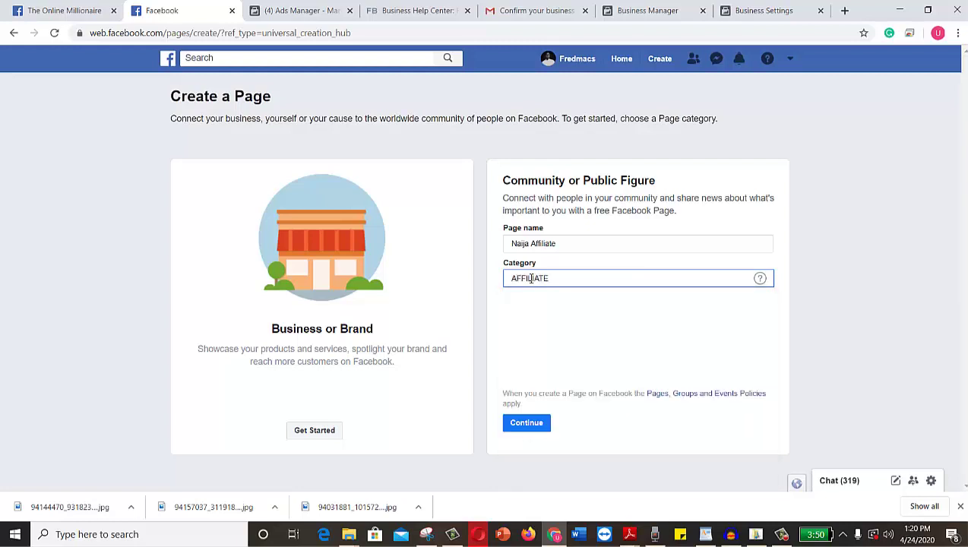
{"action": "key", "text": "BackSpace"}
{"action": "key", "text": "BackSpace"}
{"action": "key", "text": "BackSpace"}
{"action": "key", "text": "BackSpace"}
{"action": "key", "text": "BackSpace"}
{"action": "key", "text": "BackSpace"}
{"action": "key", "text": "BackSpace"}
{"action": "key", "text": "BackSpace"}
{"action": "key", "text": "BackSpace"}
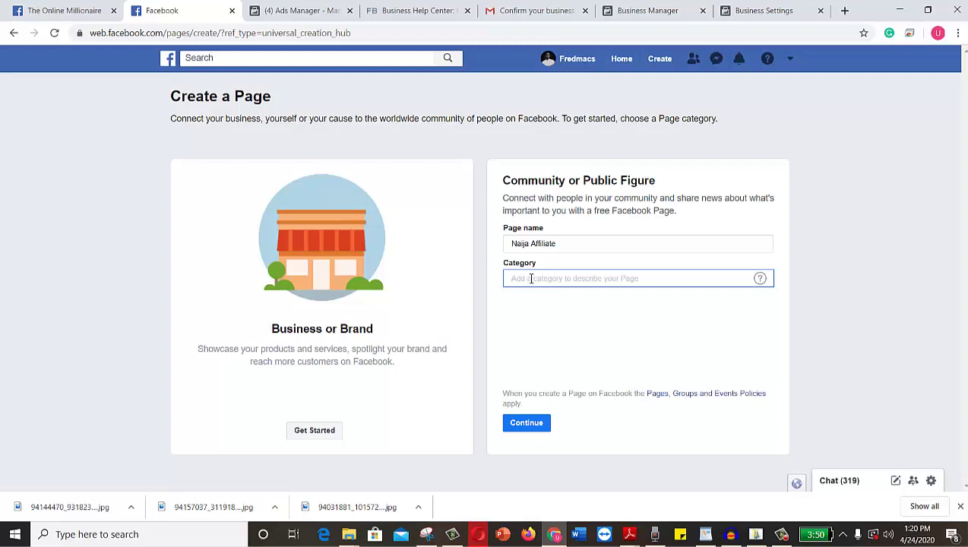
Try the Page category search term "wRITE" and clear it without choosing a suggestion.
{"action": "type", "text": "wRIT"}
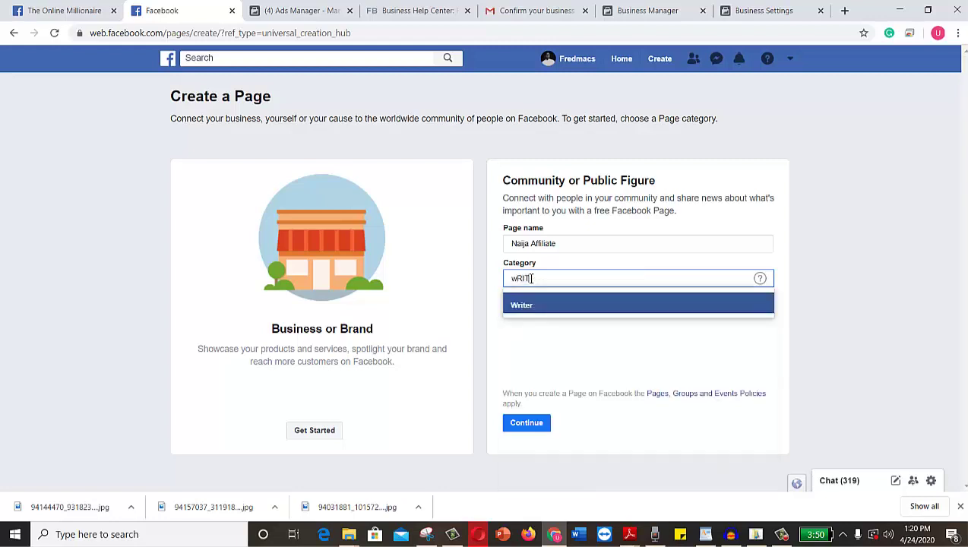
{"action": "type", "text": "E"}
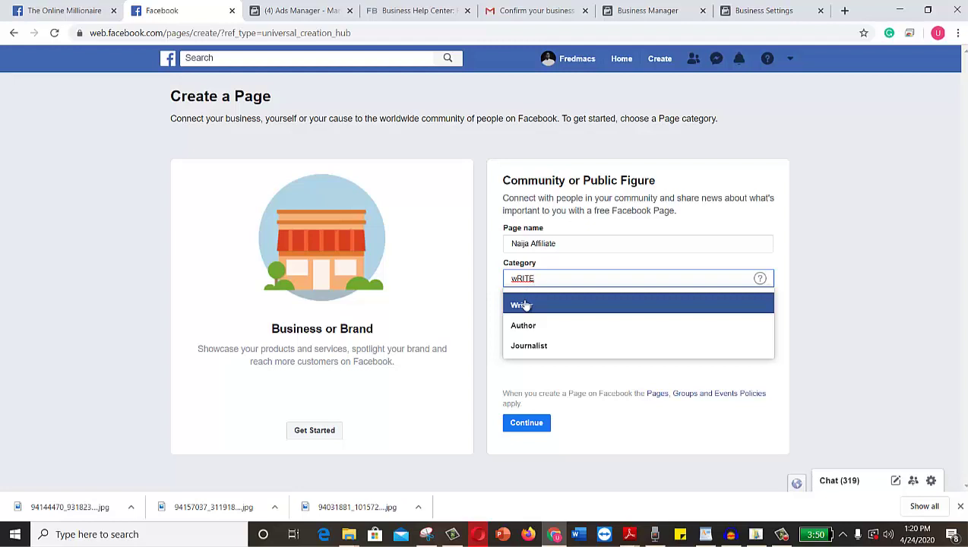
{"action": "key", "text": "BackSpace"}
{"action": "key", "text": "BackSpace"}
{"action": "key", "text": "BackSpace"}
{"action": "key", "text": "BackSpace"}
{"action": "key", "text": "BackSpace"}
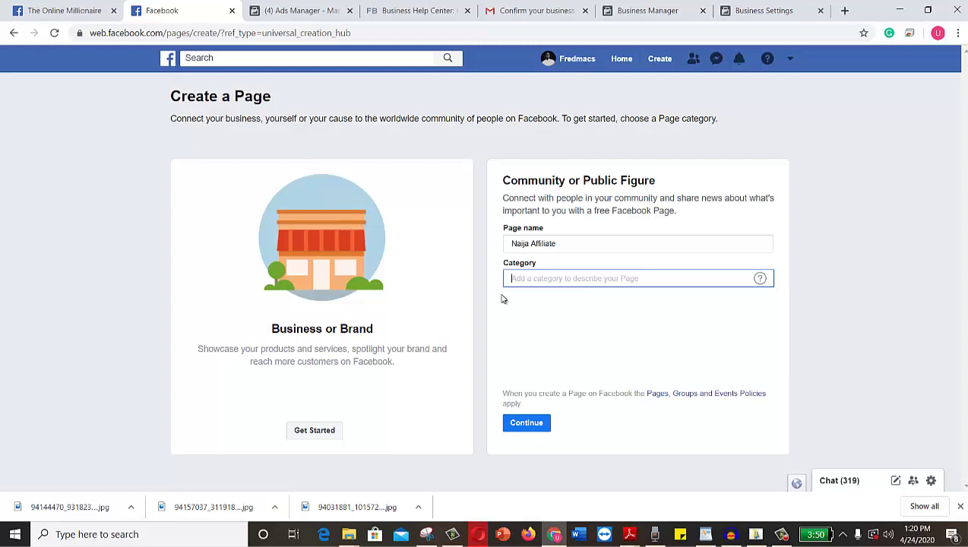
Set the Page category to Blogger and continue with creating the Page.
{"action": "type", "text": "Blog"}
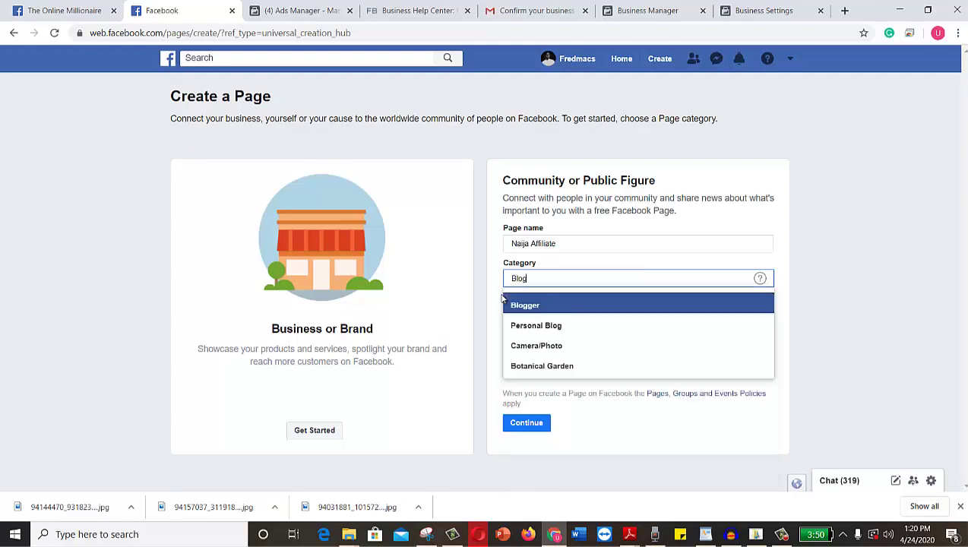
{"action": "type", "text": "ger"}
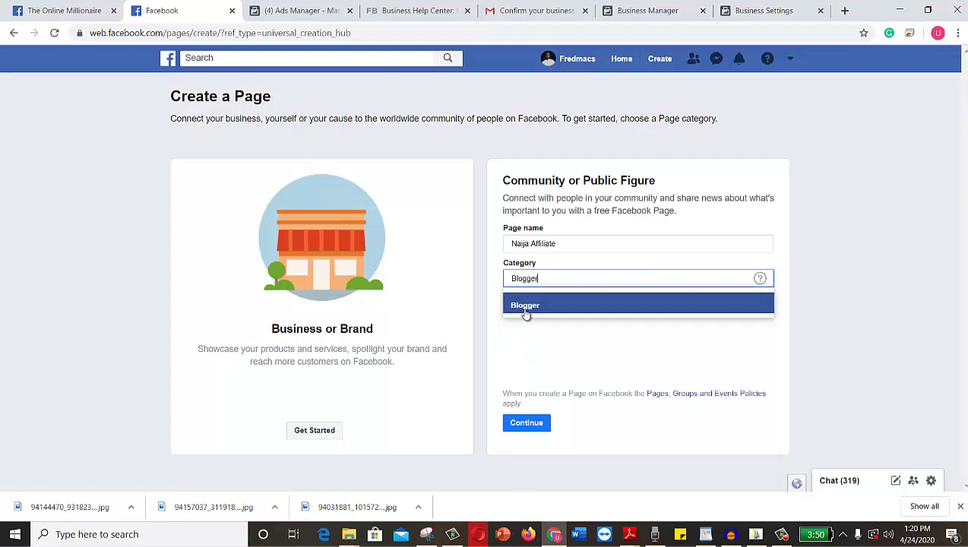
{"action": "left_click", "coordinate": [526, 312]}
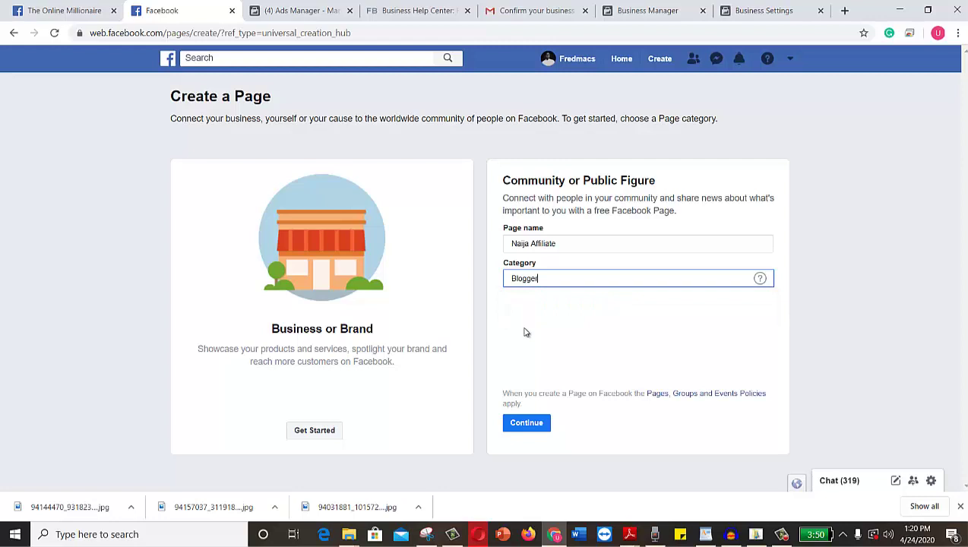
{"action": "left_click", "coordinate": [526, 424]}
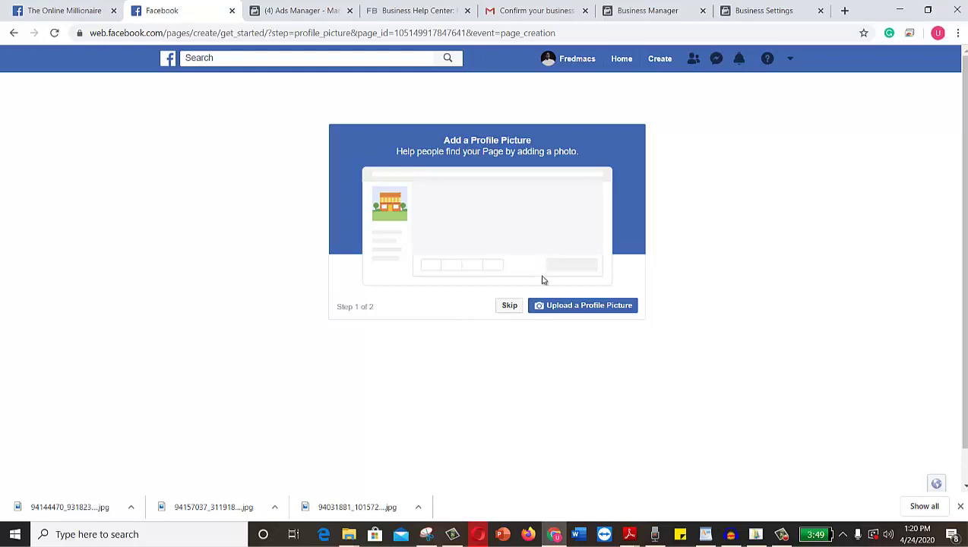
Start the profile picture upload and browse to the Ads folder inside Pictures.
{"action": "left_click", "coordinate": [584, 308]}
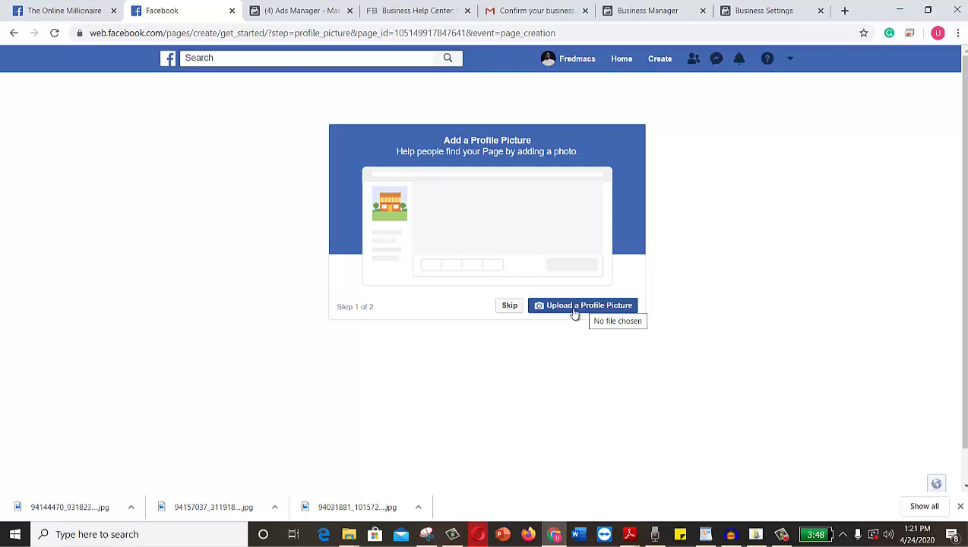
{"action": "left_click", "coordinate": [574, 312]}
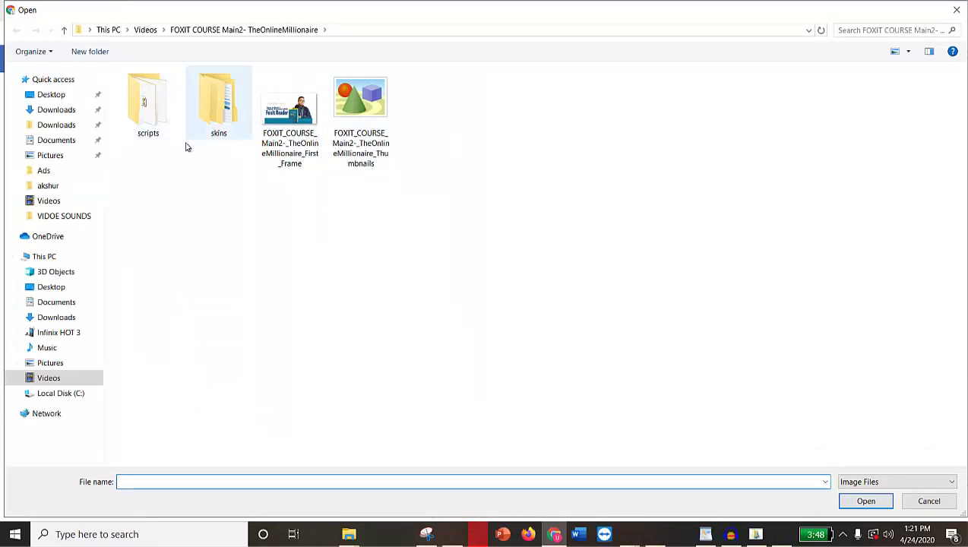
{"action": "left_click", "coordinate": [44, 365]}
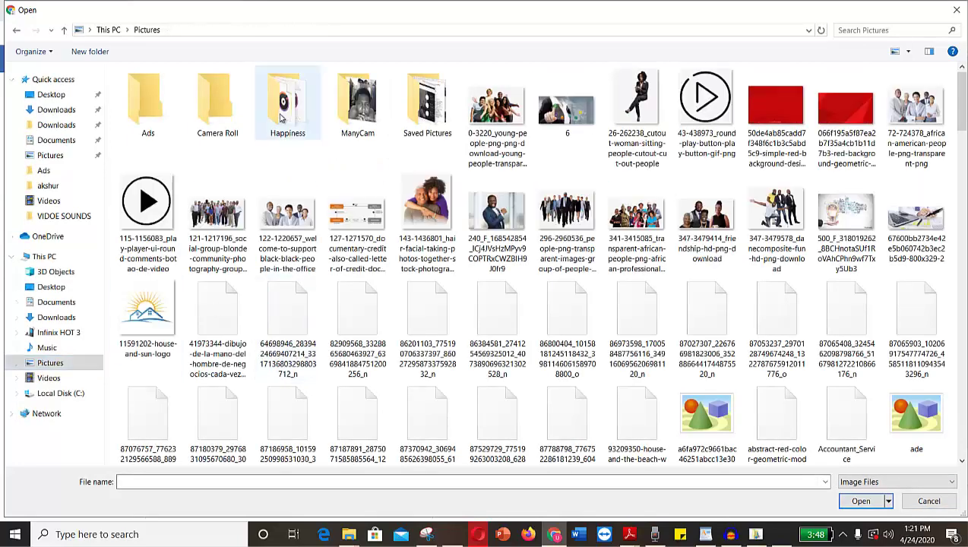
{"action": "left_click", "coordinate": [145, 101]}
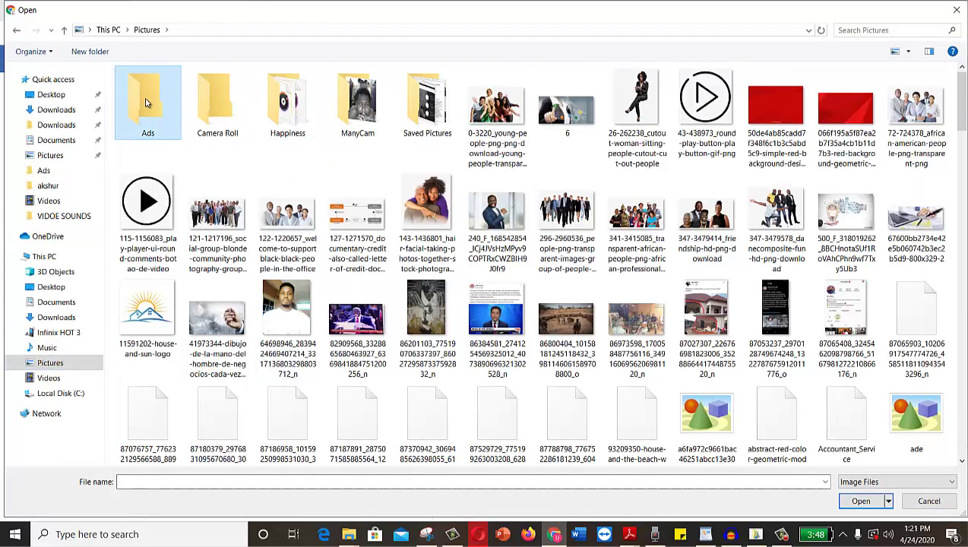
{"action": "double_click", "coordinate": [146, 102]}
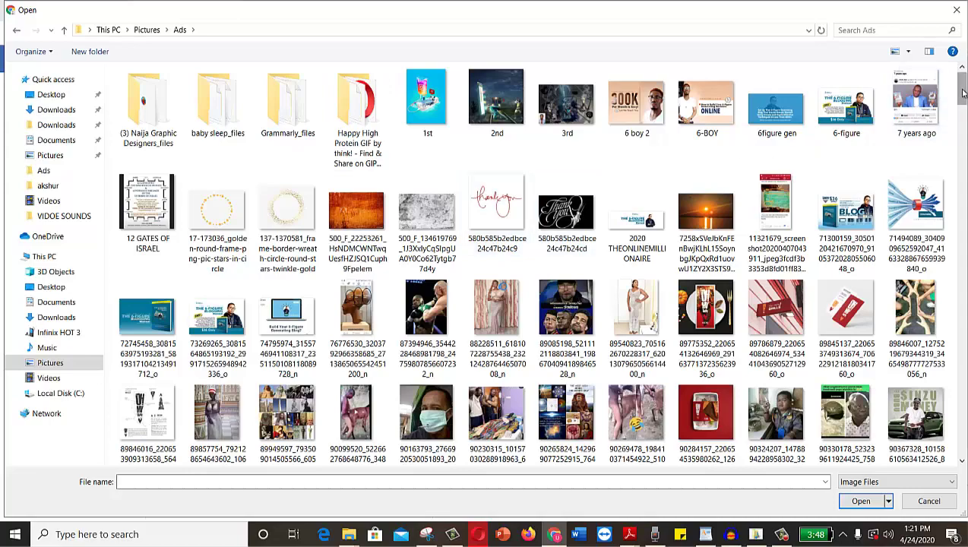
{"action": "left_click_drag", "start_coordinate": [962, 92], "coordinate": [963, 368]}
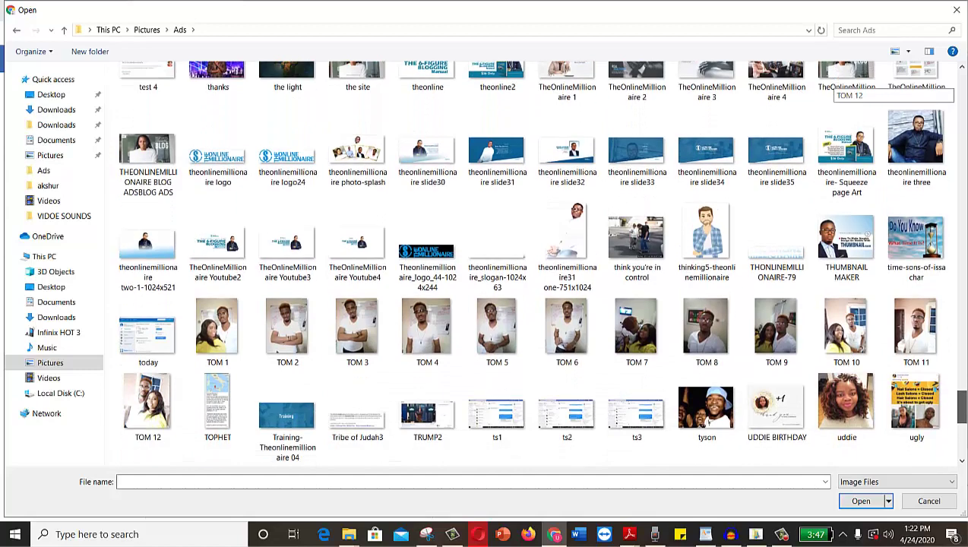
{"action": "mouse_move", "coordinate": [962, 368]}
{"action": "left_mouse_down"}
{"action": "mouse_move", "coordinate": [963, 393]}
{"action": "mouse_move", "coordinate": [963, 375]}
{"action": "left_mouse_up"}
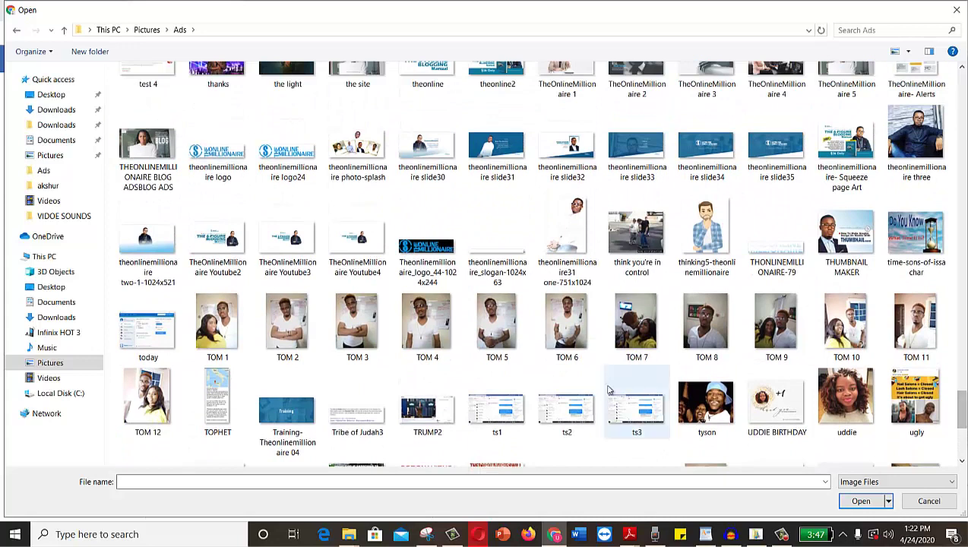
{"action": "left_click", "coordinate": [286, 240]}
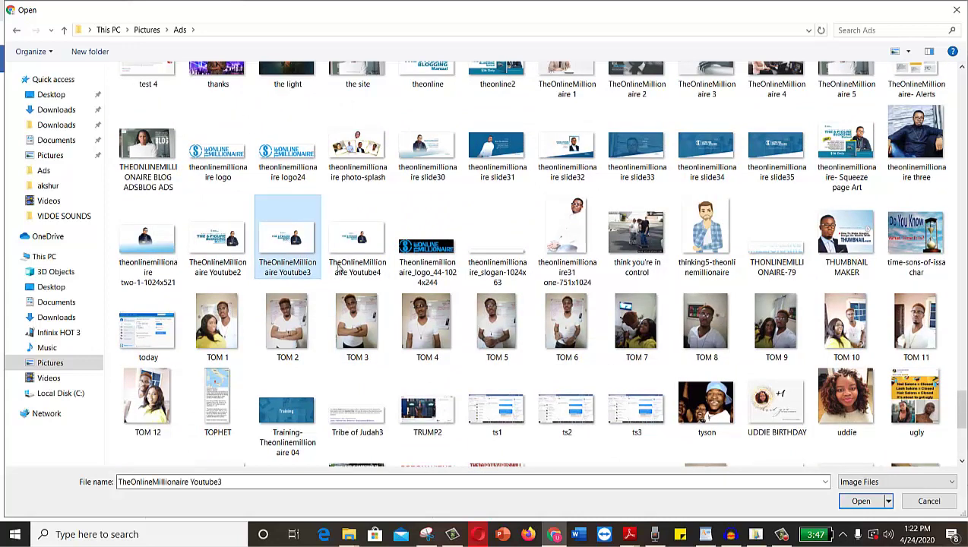
{"action": "left_click", "coordinate": [357, 240]}
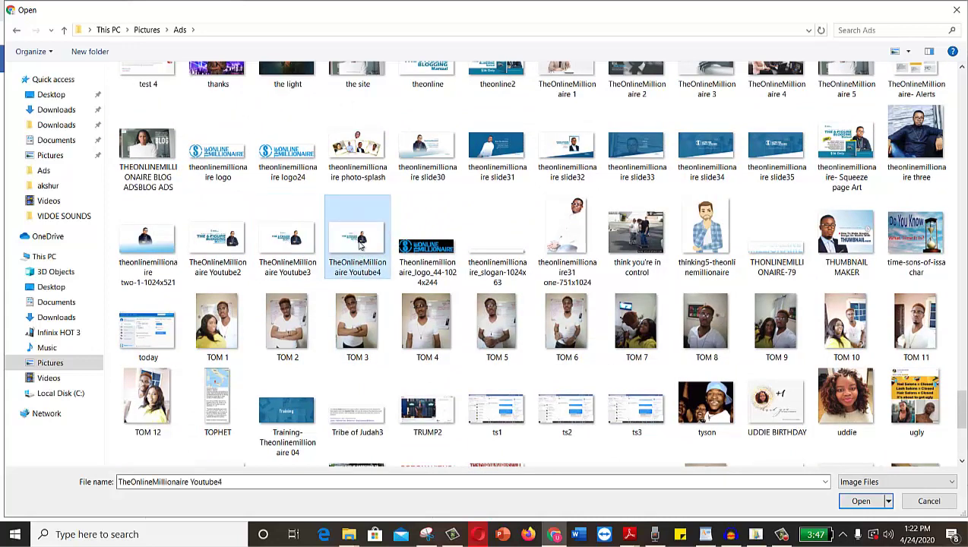
{"action": "left_click", "coordinate": [867, 504]}
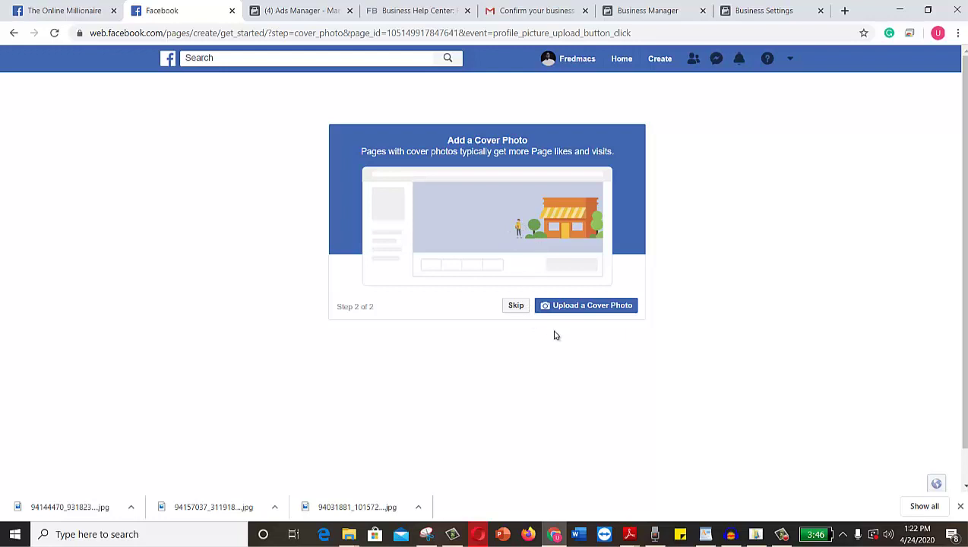
Skip the cover photo setup step and dismiss the tip about inviting friends on the new Page.
{"action": "left_click", "coordinate": [516, 306]}
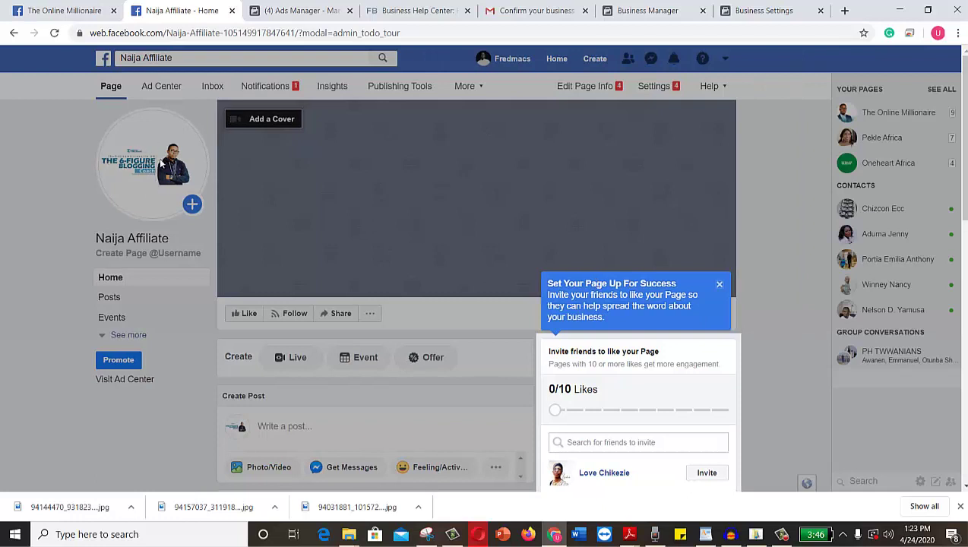
{"action": "left_click", "coordinate": [718, 284]}
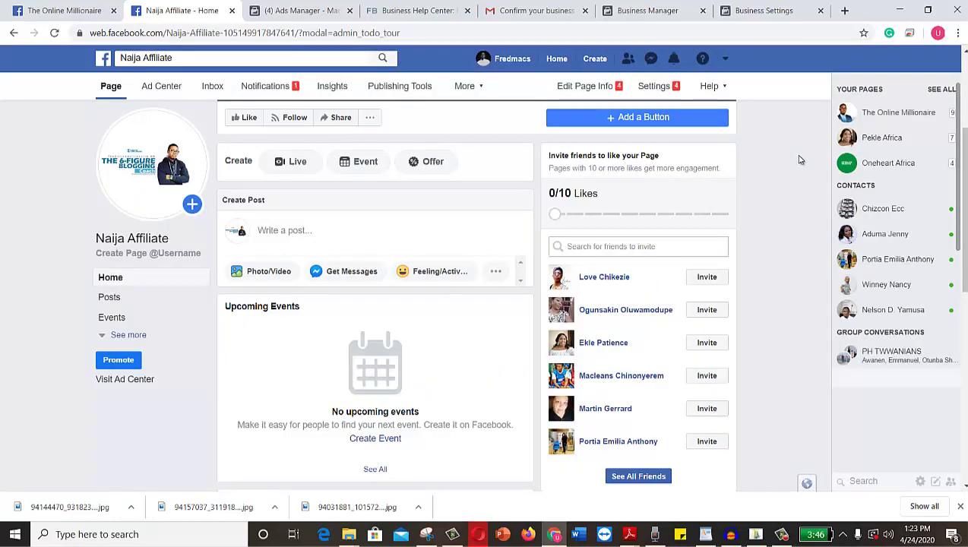
{"action": "left_click_drag", "start_coordinate": [963, 129], "coordinate": [963, 73]}
Add the 6-Figure Blogging Coach image from the Page's existing photos as its cover and save it.
{"action": "mouse_move", "coordinate": [272, 120]}
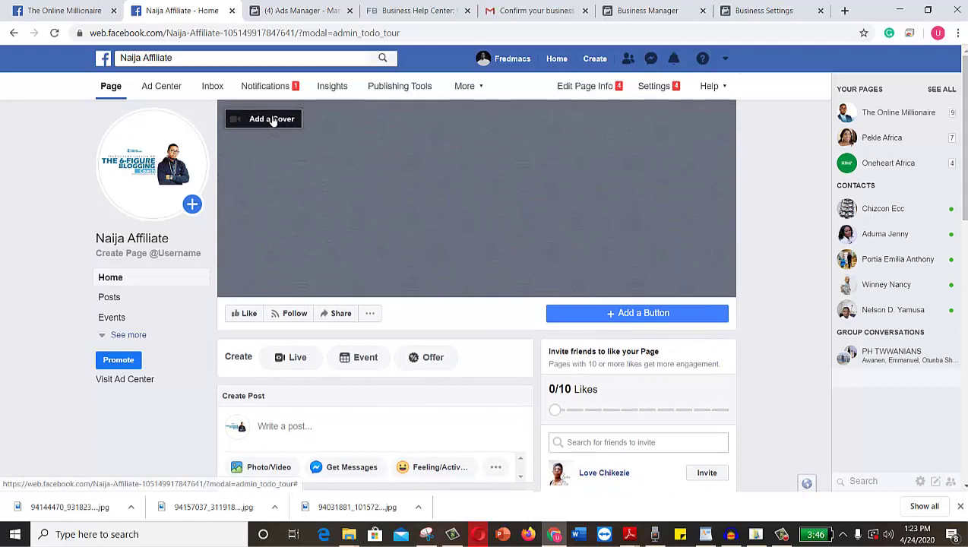
{"action": "left_click", "coordinate": [271, 120]}
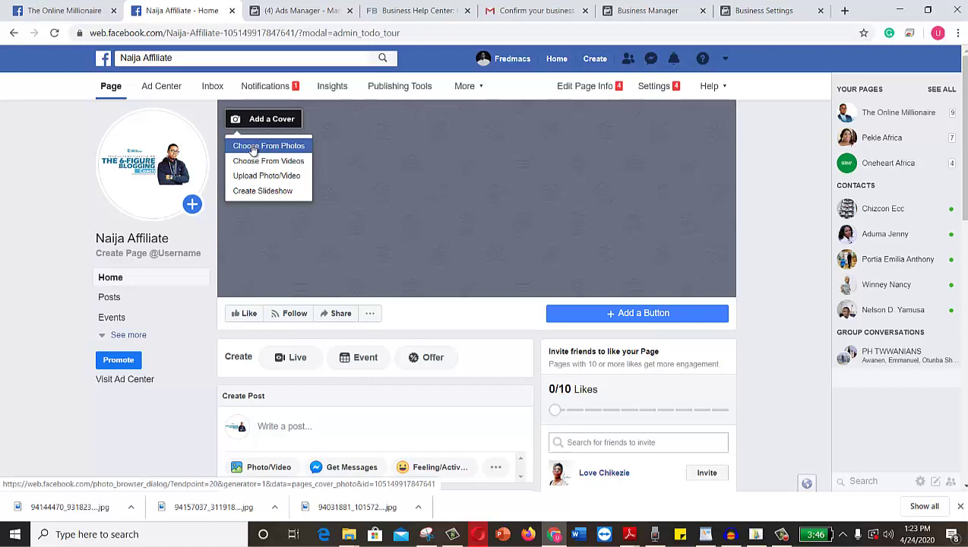
{"action": "left_click", "coordinate": [252, 148]}
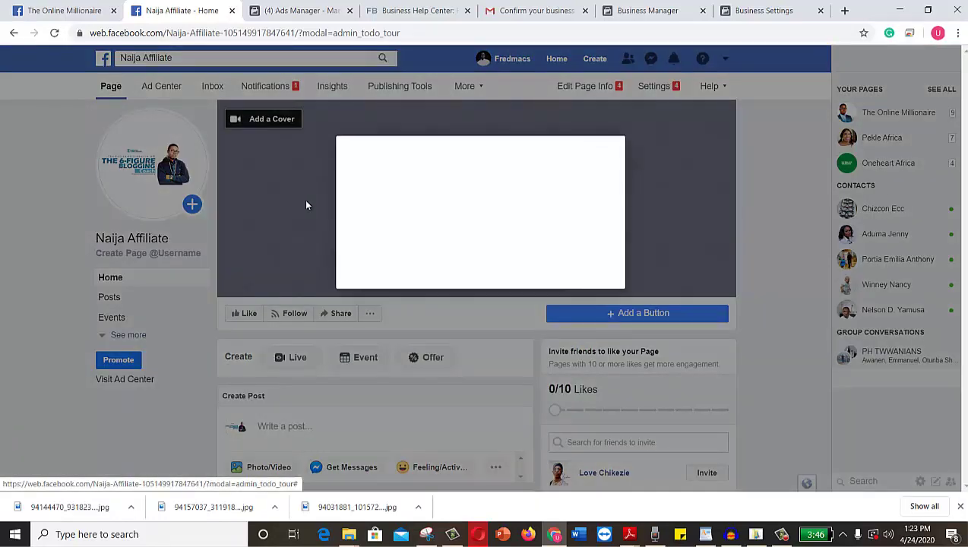
{"action": "left_click", "coordinate": [309, 215]}
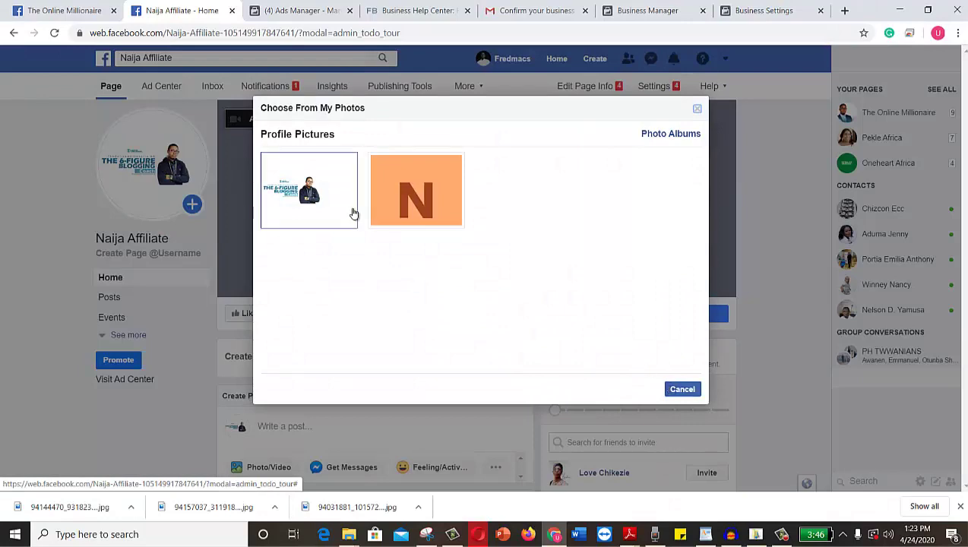
{"action": "left_click", "coordinate": [313, 207]}
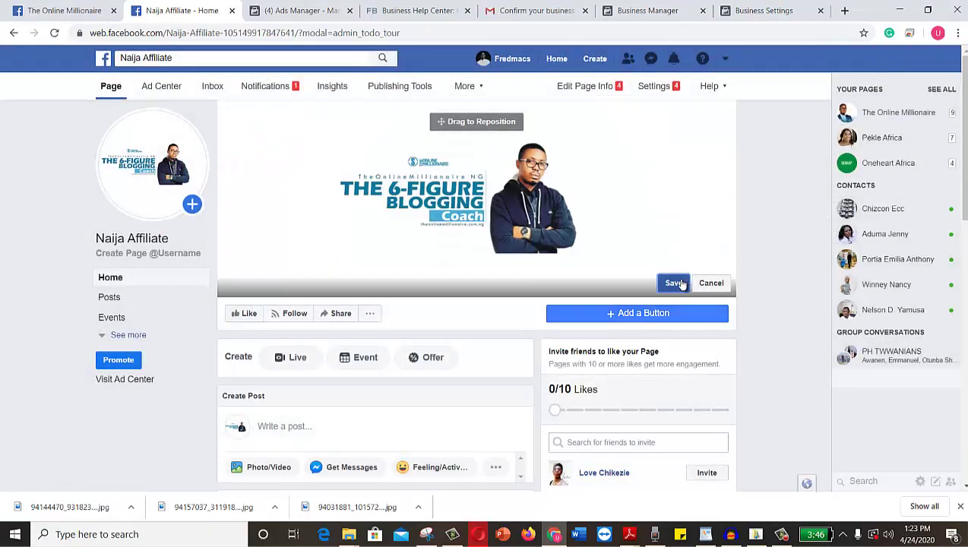
{"action": "left_click", "coordinate": [675, 283]}
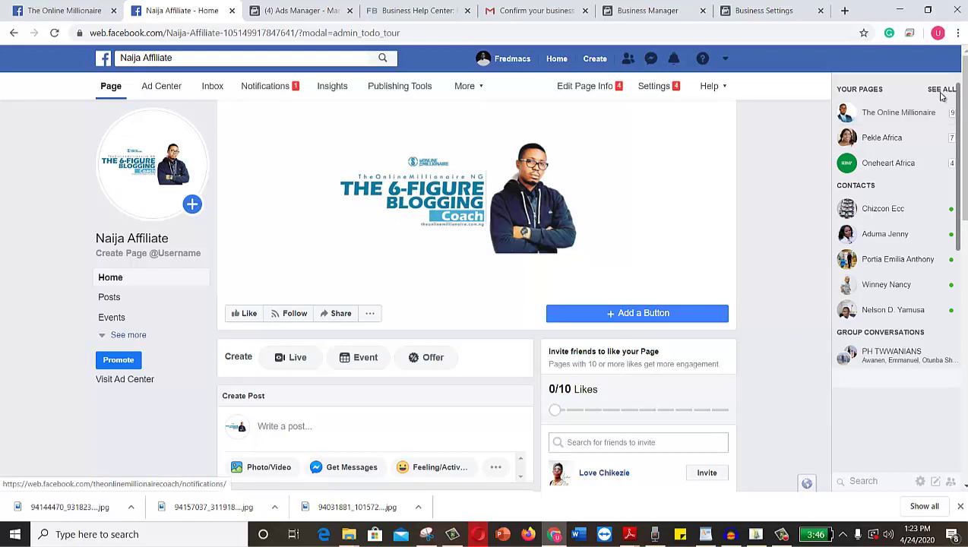
{"action": "scroll", "coordinate": [476, 304], "scroll_direction": "down", "scroll_amount": 3}
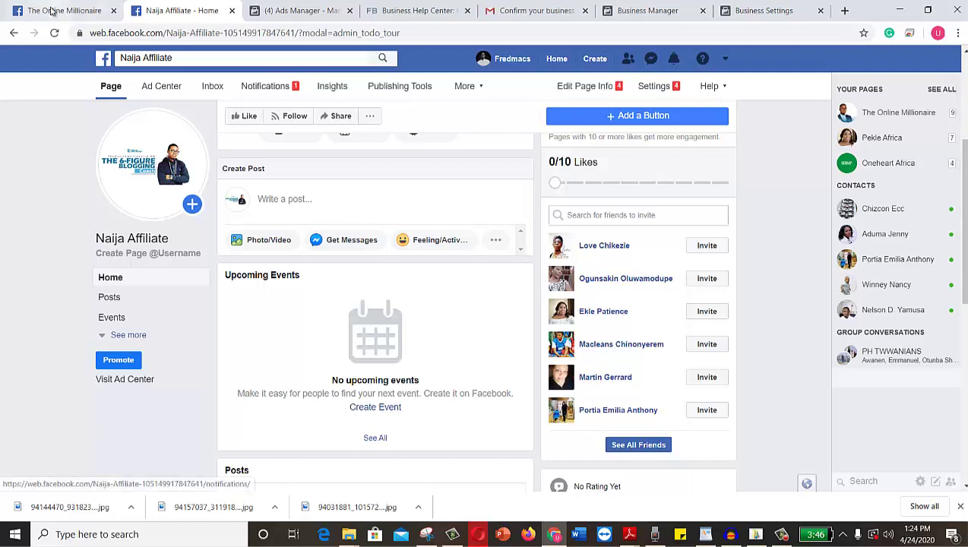
{"action": "left_click", "coordinate": [64, 11]}
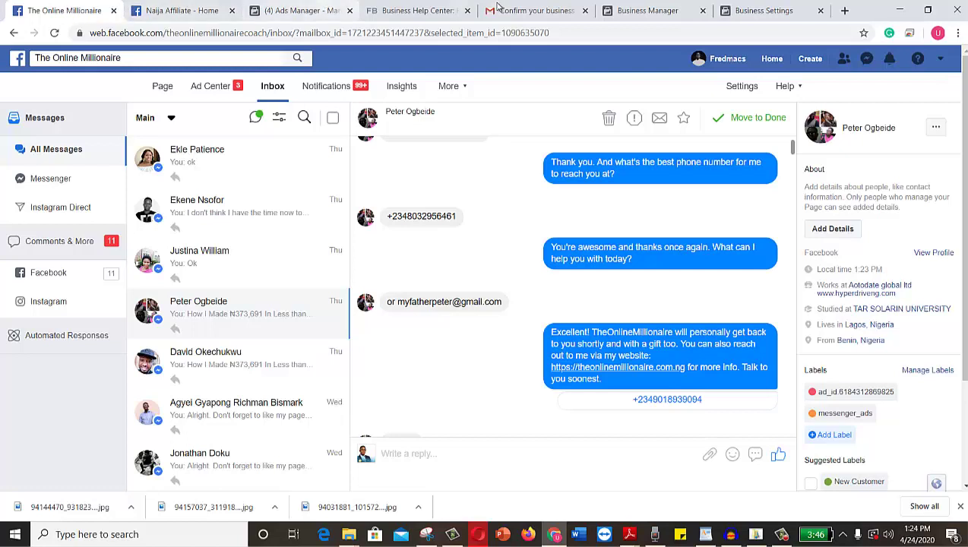
{"action": "left_click", "coordinate": [406, 12]}
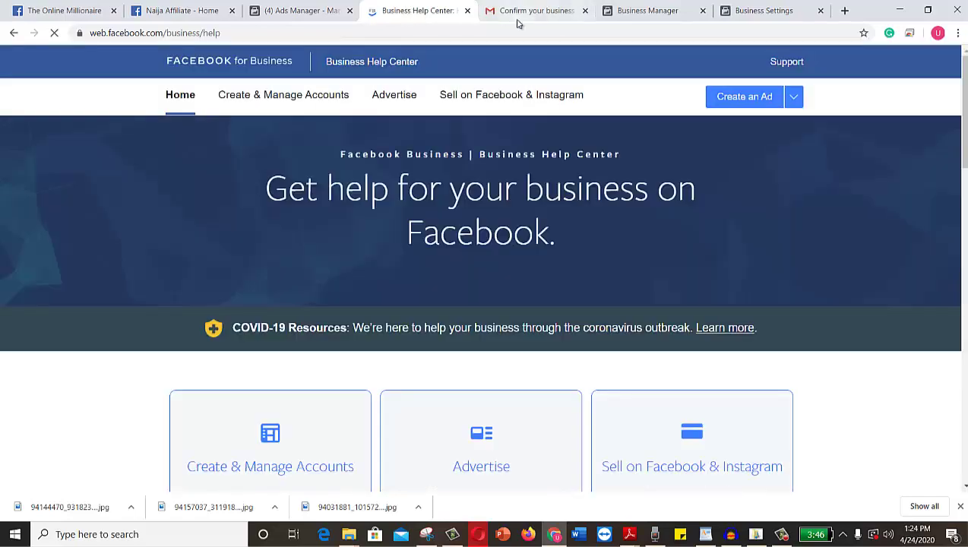
{"action": "left_click", "coordinate": [540, 16]}
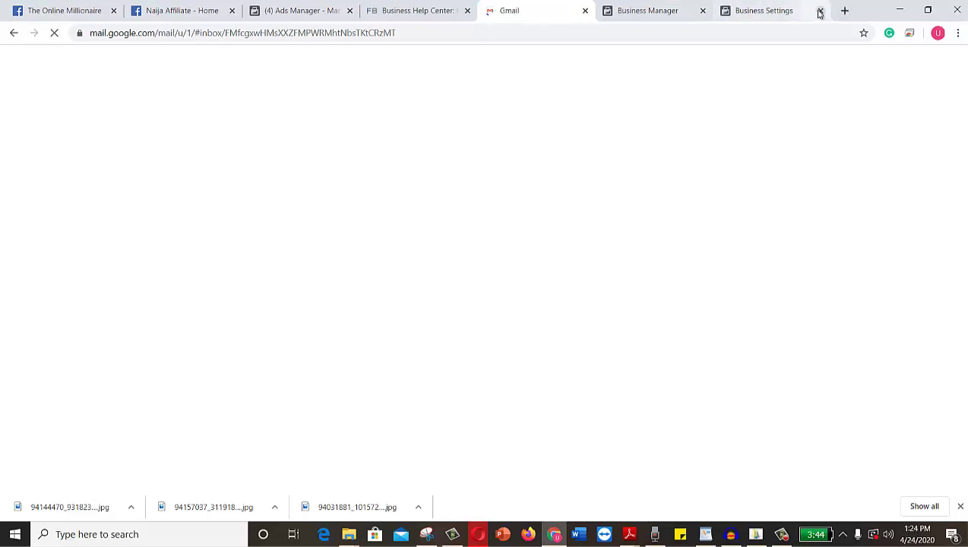
Open a new browser tab.
{"action": "left_click", "coordinate": [843, 11]}
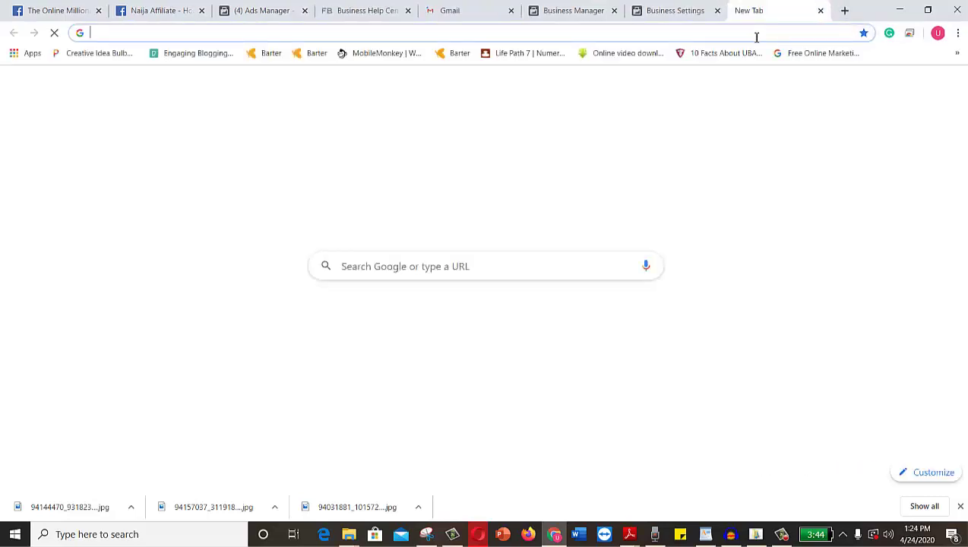
{"action": "type", "text": "the"}
{"action": "key", "text": "BackSpace"}
{"action": "key", "text": "BackSpace"}
{"action": "key", "text": "BackSpace"}
{"action": "key", "text": "BackSpace"}
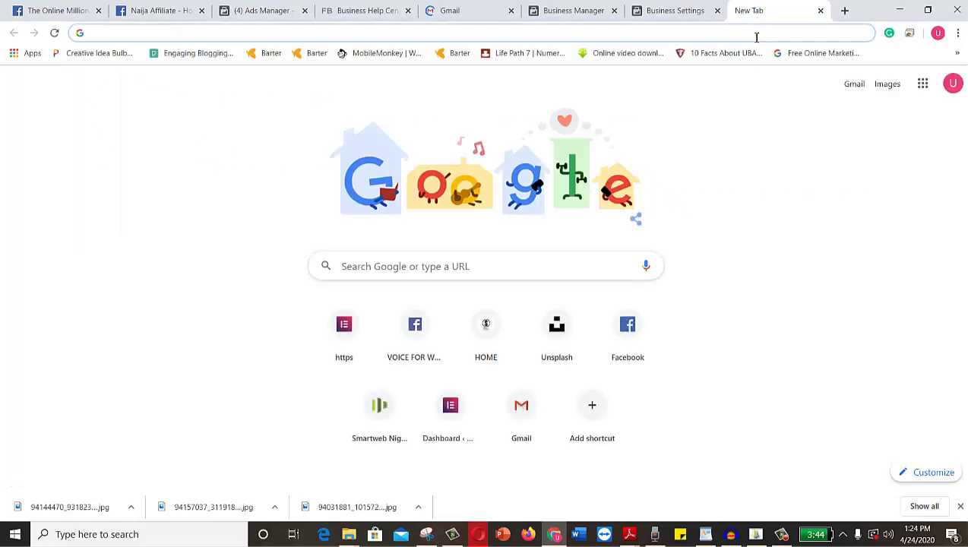
Load facebook.com in the new tab.
{"action": "type", "text": "face"}
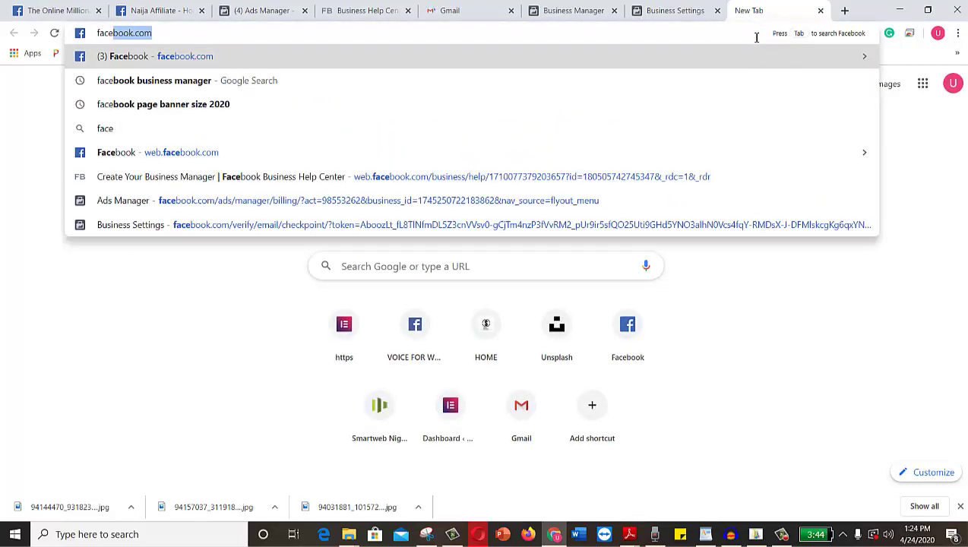
{"action": "type", "text": "book.com/"}
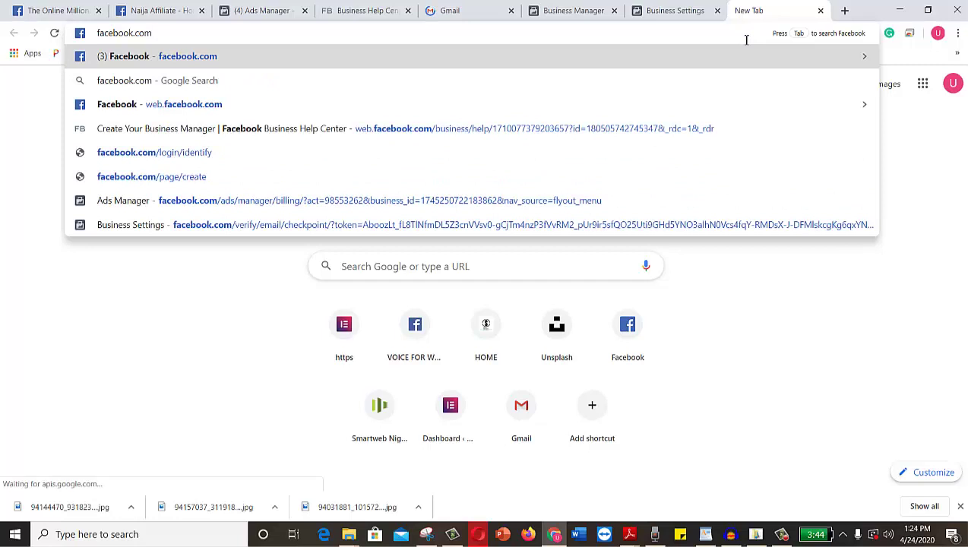
{"action": "key", "text": "Return"}
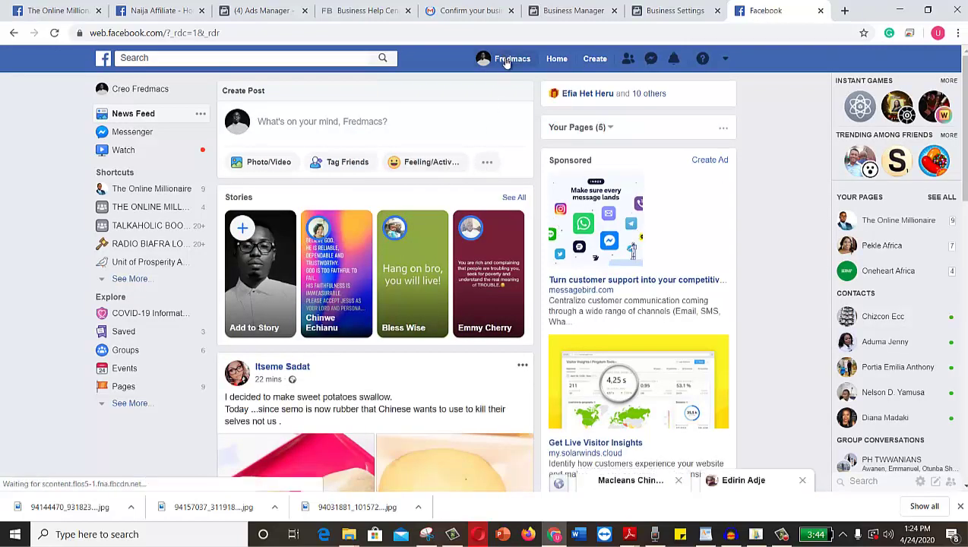
Open the personal Facebook profile and look through its intro, photos, friends and timeline posts.
{"action": "left_click", "coordinate": [506, 64]}
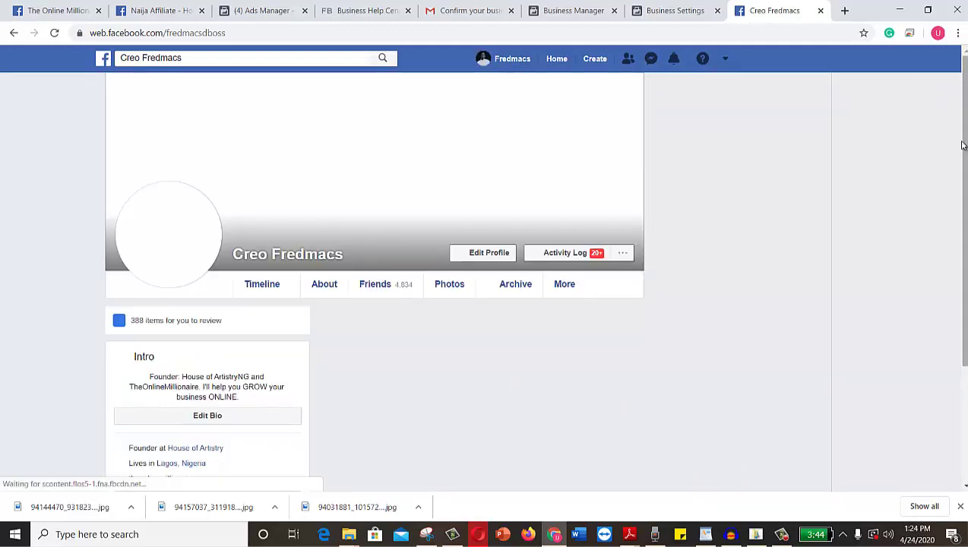
{"action": "scroll", "coordinate": [963, 75], "scroll_direction": "down", "scroll_amount": 3}
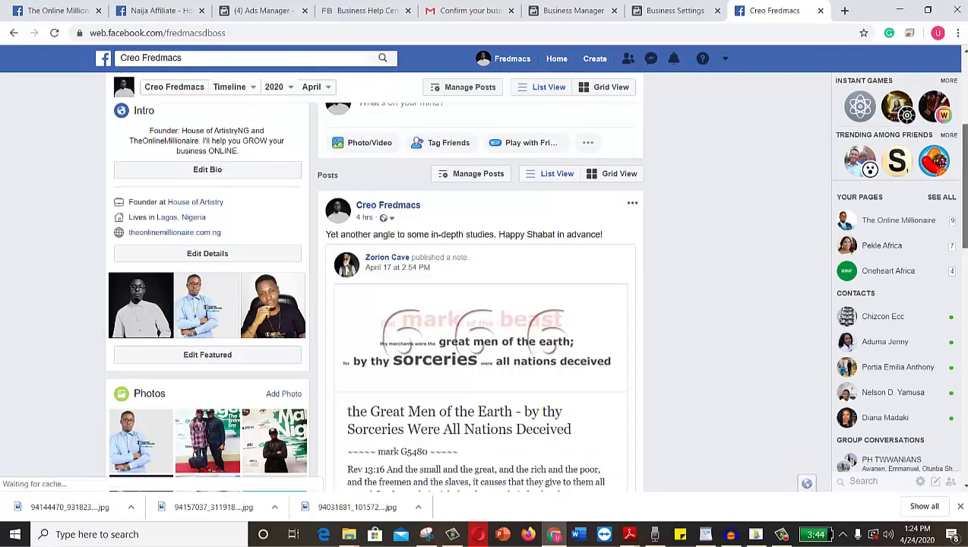
{"action": "scroll", "coordinate": [572, 474], "scroll_direction": "down", "scroll_amount": 3}
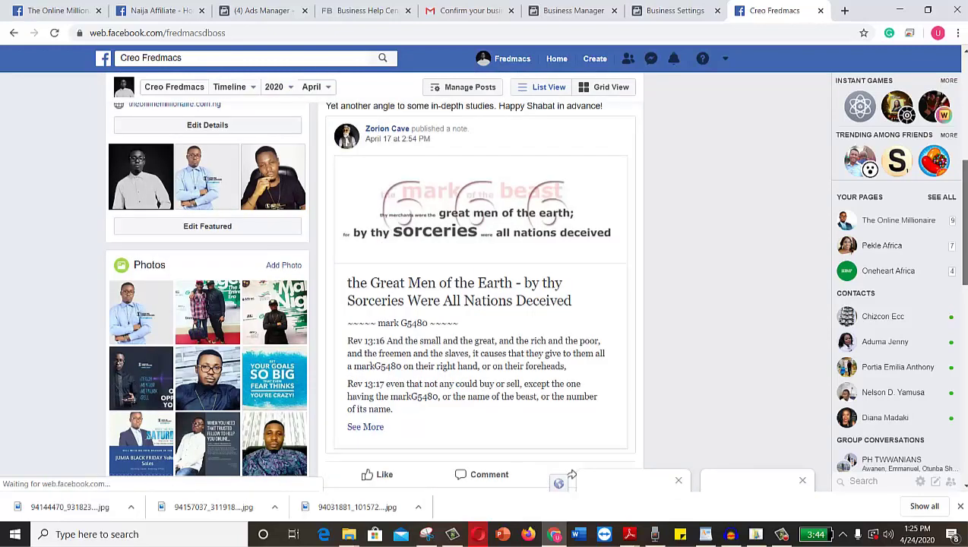
{"action": "scroll", "coordinate": [571, 475], "scroll_direction": "down", "scroll_amount": 5}
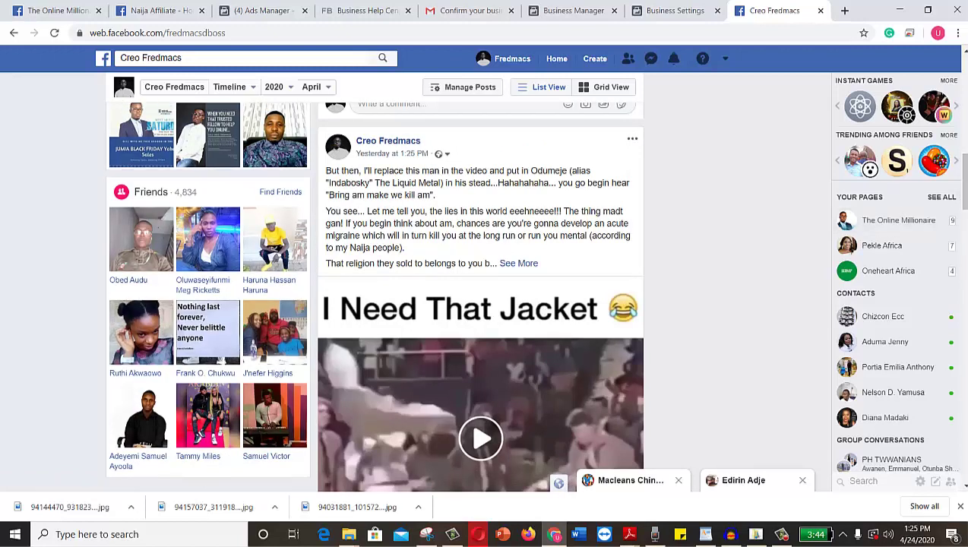
Find the April 22 post "How I Made ₦373,691 In Less than 72 Hours" on the profile timeline and open its full text.
{"action": "scroll", "coordinate": [480, 289], "scroll_direction": "down", "scroll_amount": 4}
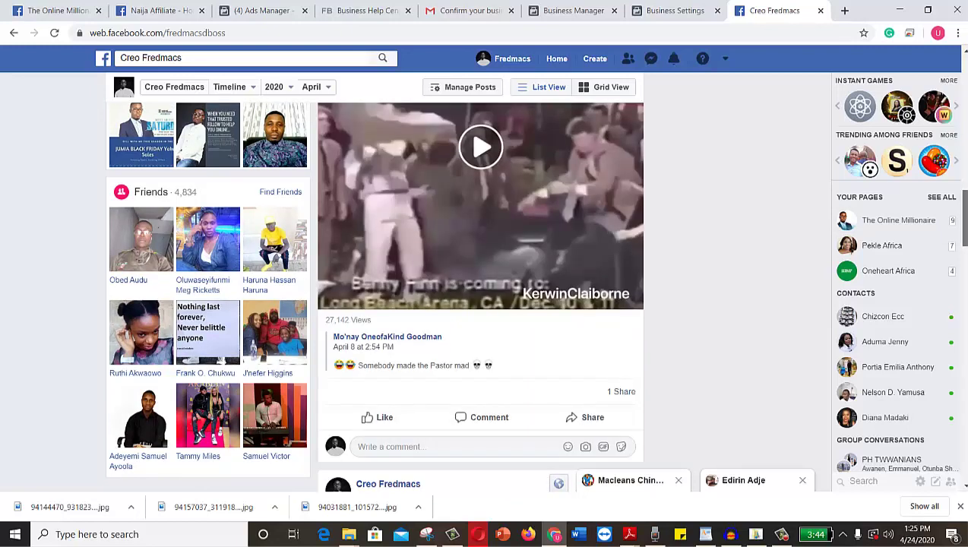
{"action": "scroll", "coordinate": [480, 296], "scroll_direction": "down", "scroll_amount": 3}
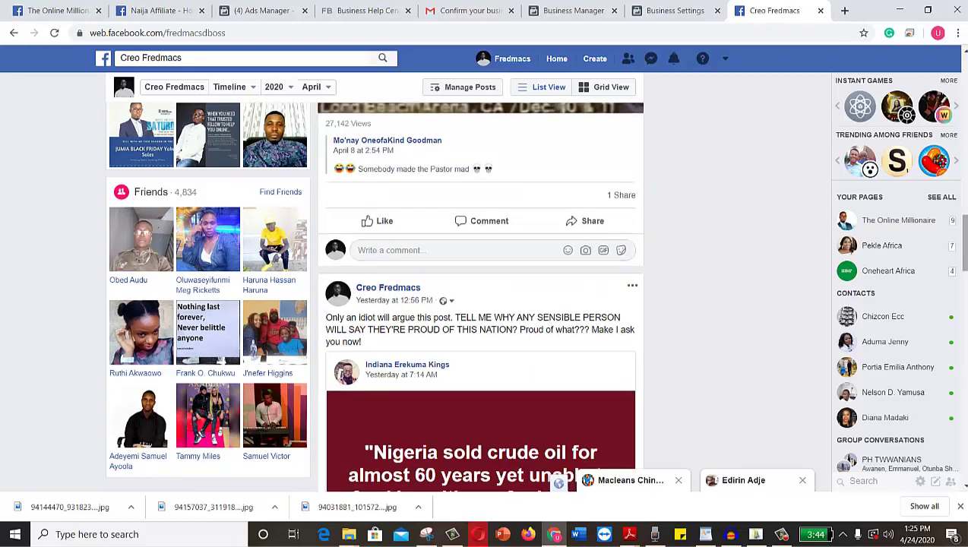
{"action": "scroll", "coordinate": [480, 296], "scroll_direction": "down", "scroll_amount": 3}
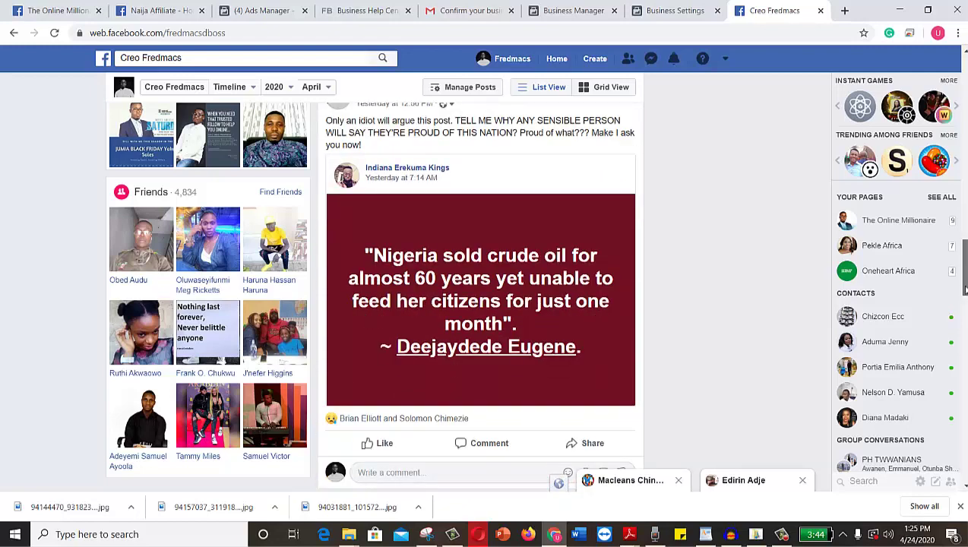
{"action": "scroll", "coordinate": [964, 289], "scroll_direction": "down", "scroll_amount": 4}
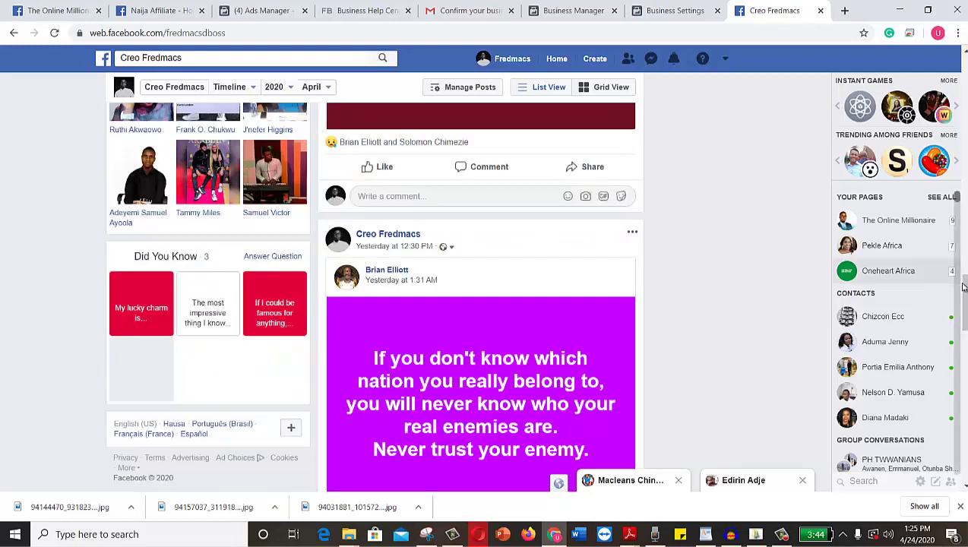
{"action": "scroll", "coordinate": [963, 287], "scroll_direction": "down", "scroll_amount": 3}
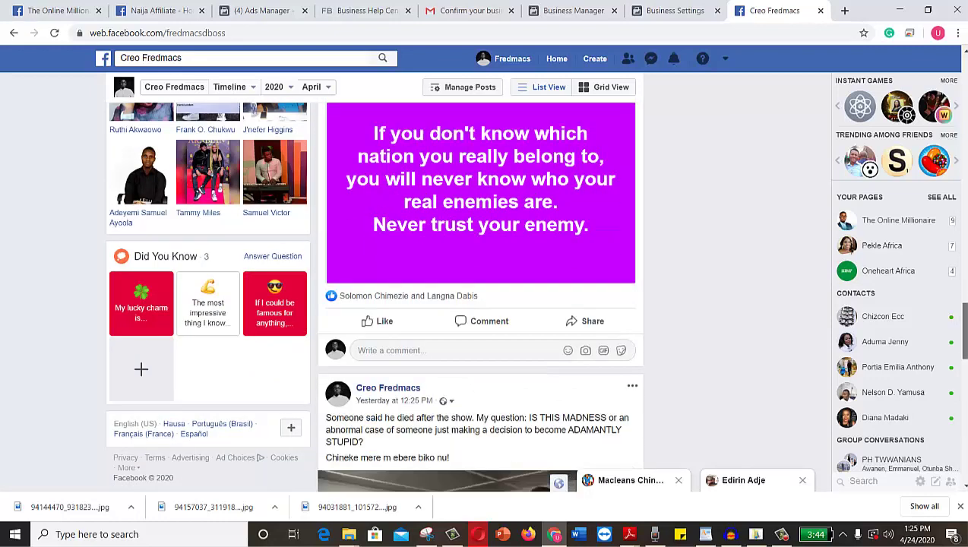
{"action": "scroll", "coordinate": [480, 296], "scroll_direction": "down", "scroll_amount": 4}
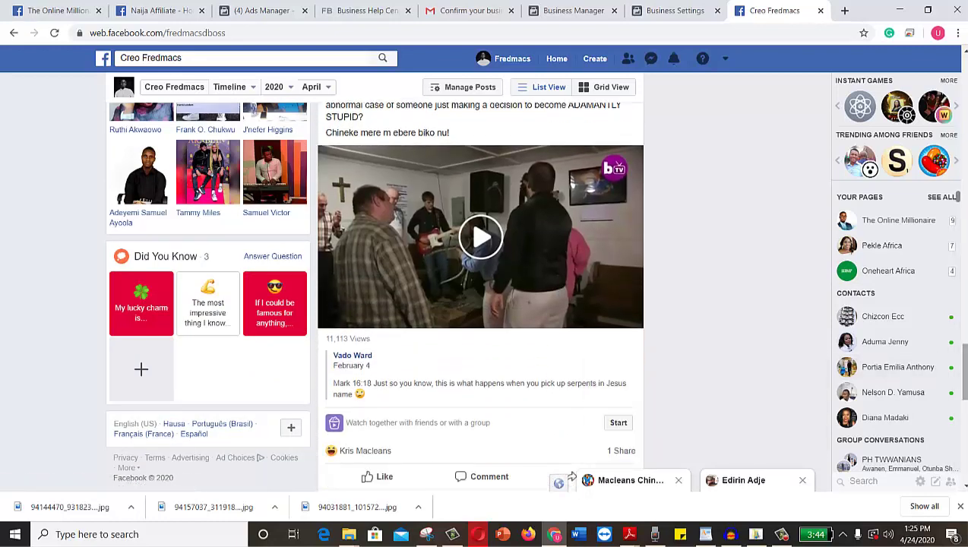
{"action": "scroll", "coordinate": [496, 419], "scroll_direction": "down", "scroll_amount": 5}
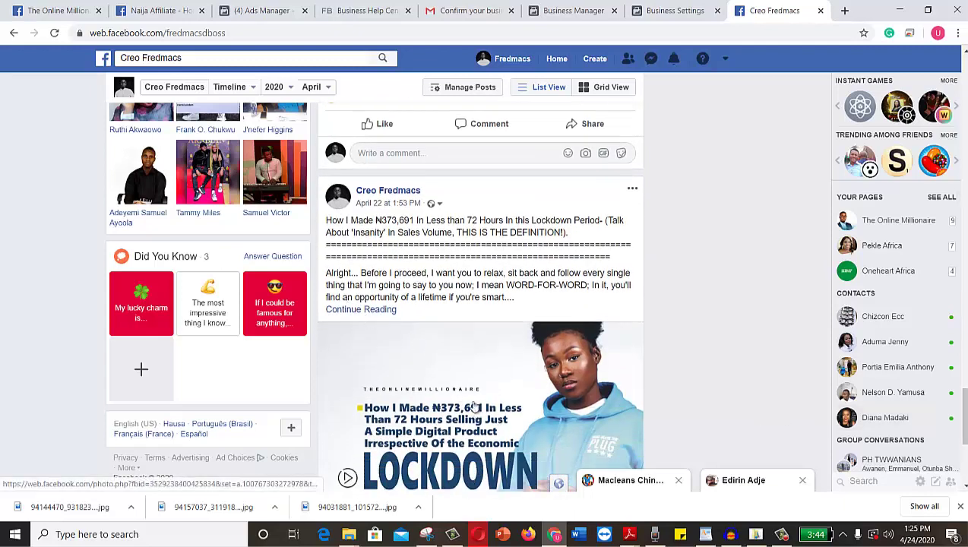
{"action": "left_click", "coordinate": [366, 311]}
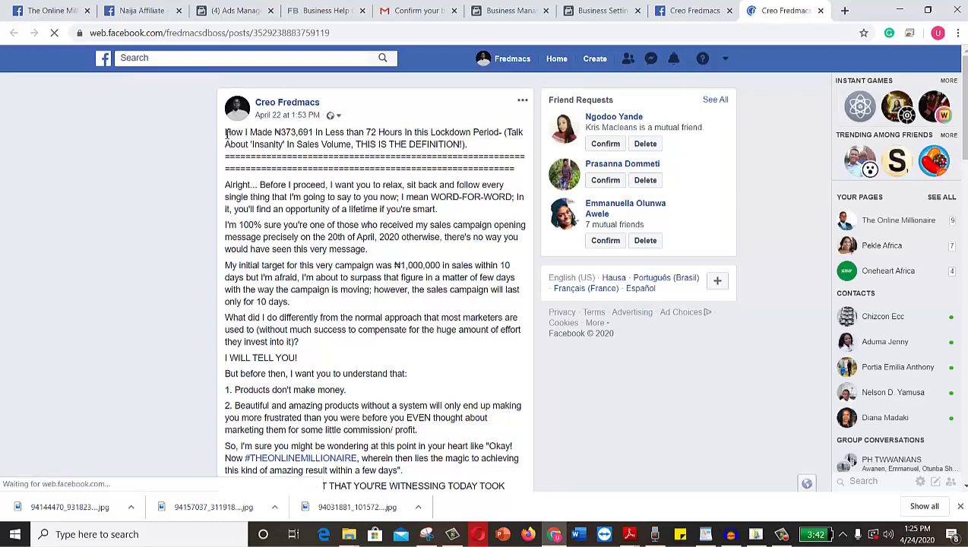
Copy the post's entire text, from its "How I Made ₦373,691" headline to the THEONLINEMILLIONAIRE signature.
{"action": "left_click_drag", "start_coordinate": [227, 133], "coordinate": [374, 265]}
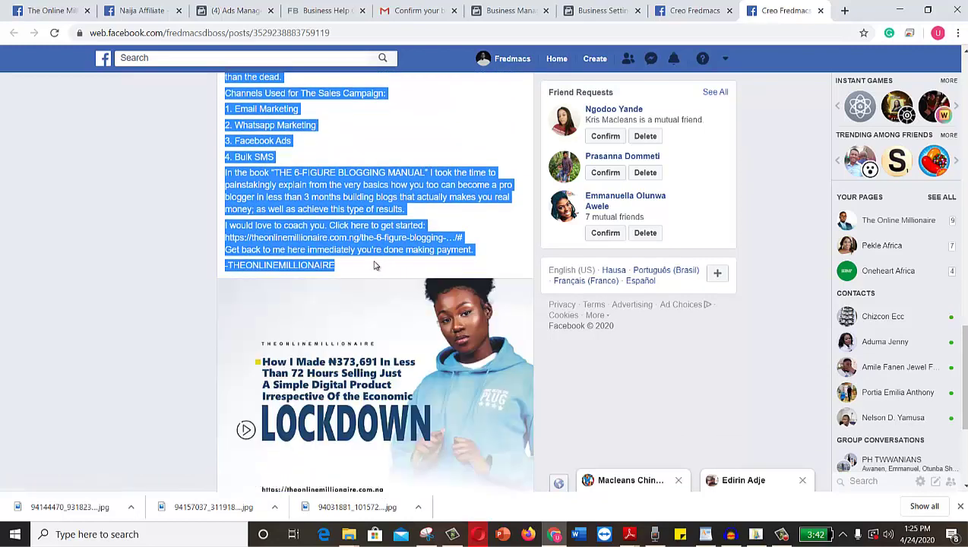
{"action": "right_click", "coordinate": [335, 239]}
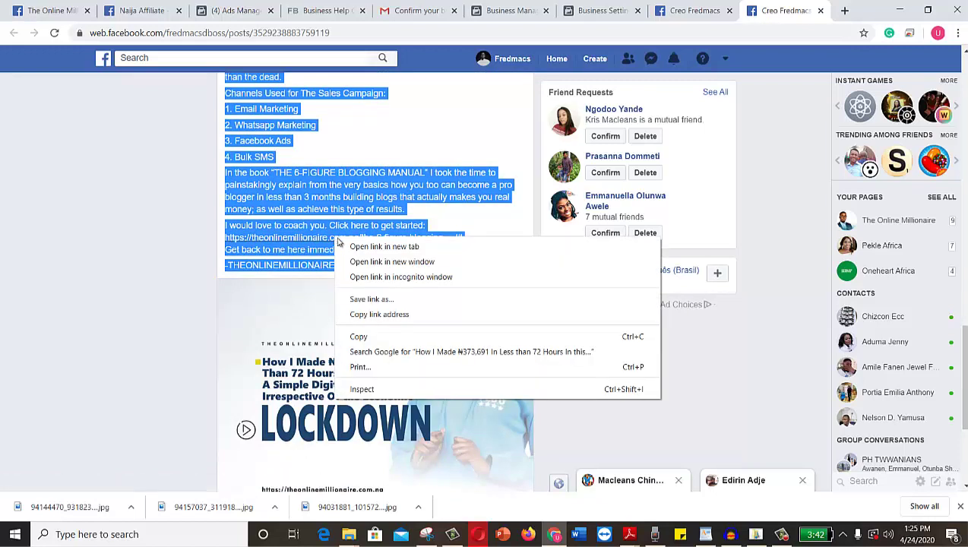
{"action": "left_click", "coordinate": [359, 337]}
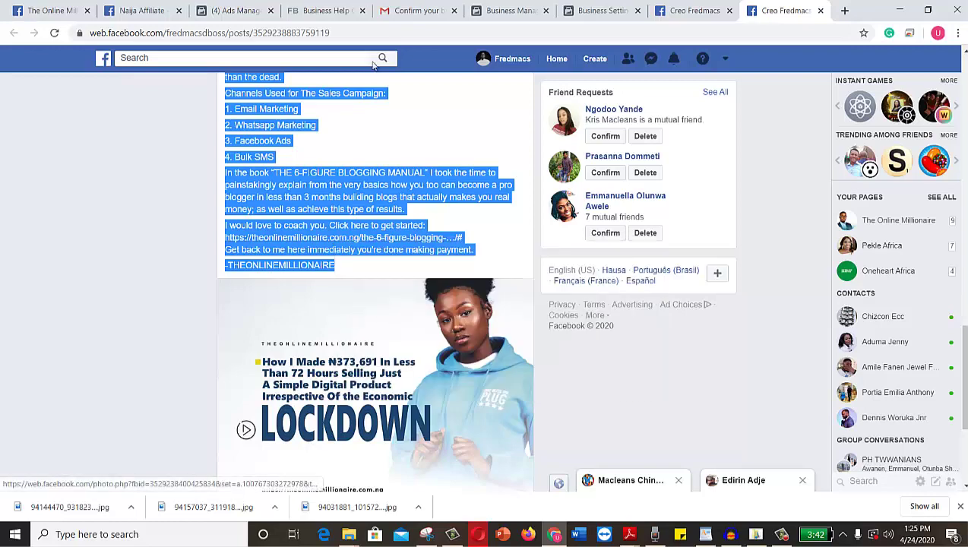
Start a new post on the Naija Affiliate Page and paste the copied text into it.
{"action": "left_click", "coordinate": [44, 10]}
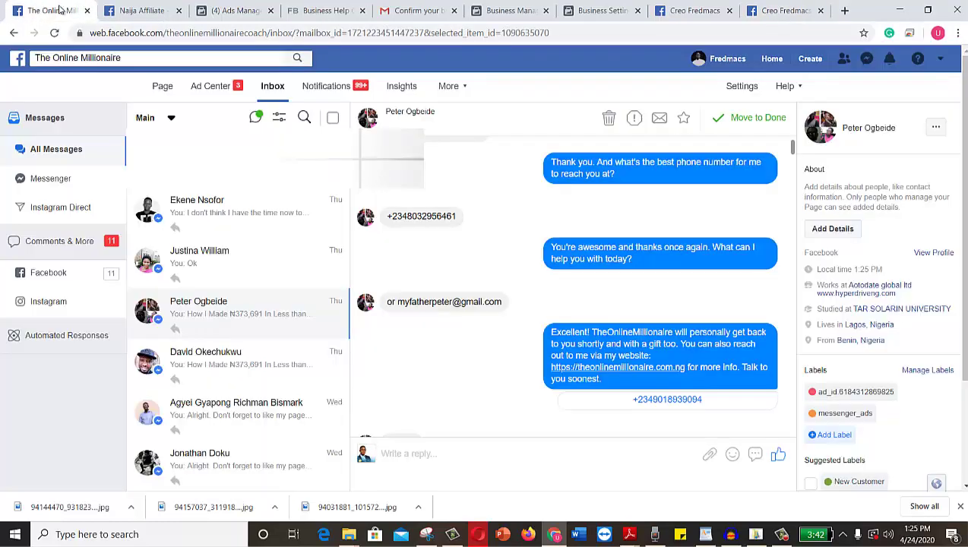
{"action": "left_click", "coordinate": [139, 12]}
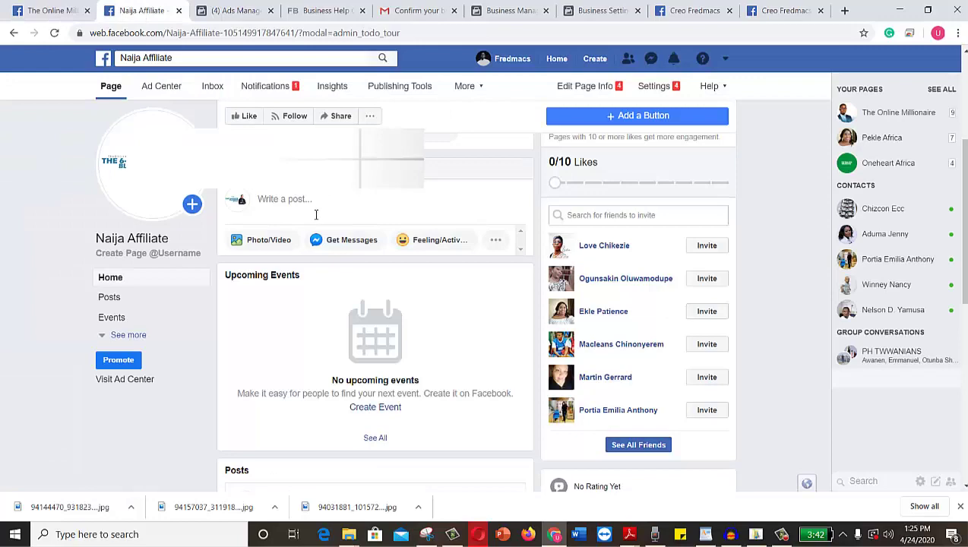
{"action": "left_click", "coordinate": [308, 202]}
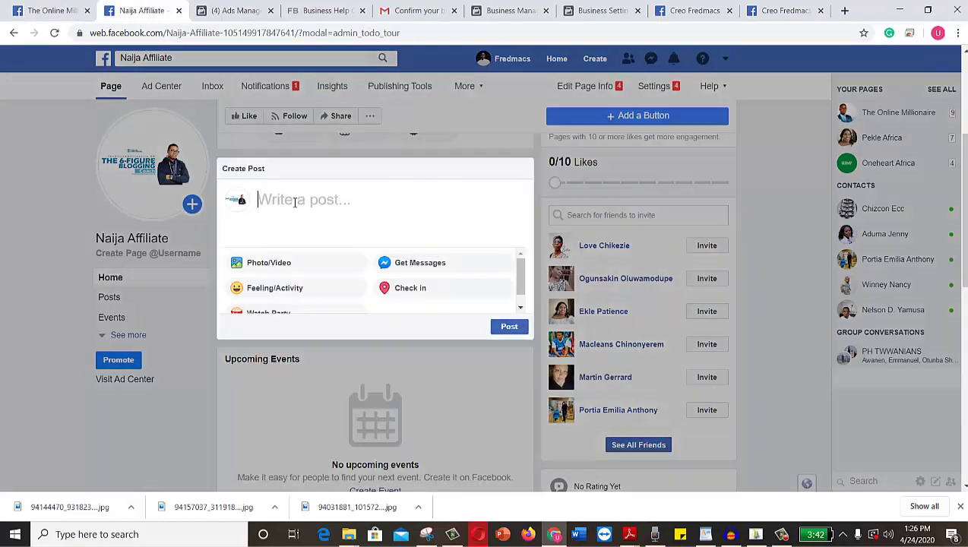
{"action": "key", "text": "ctrl+v"}
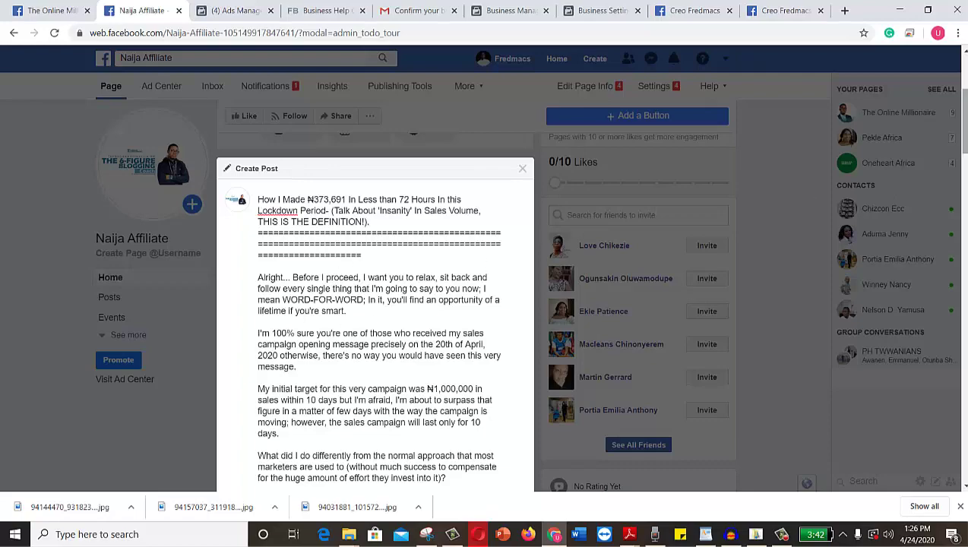
Attach the image HOW I MADE THREE HUNDRED from the Pictures > Ads folder to the new post.
{"action": "left_click_drag", "start_coordinate": [963, 107], "coordinate": [964, 361]}
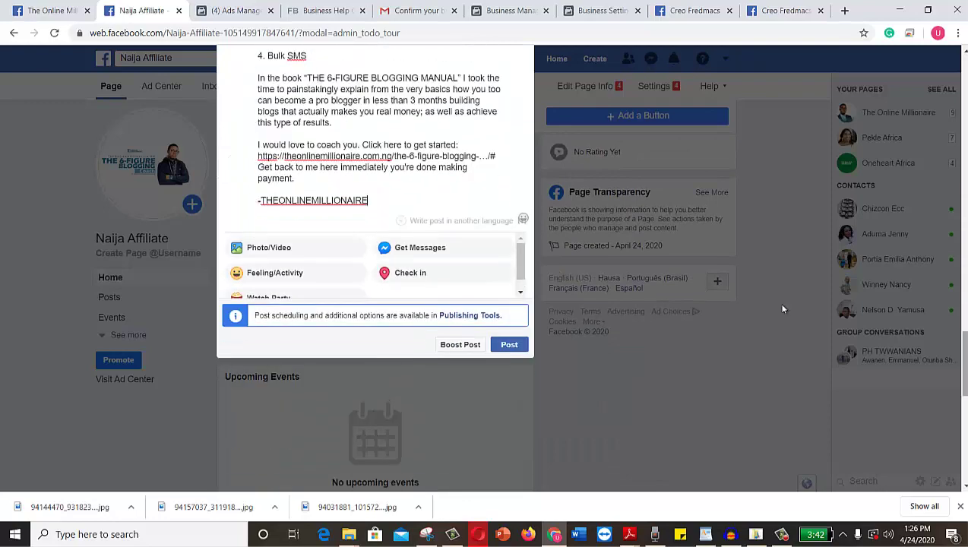
{"action": "left_click", "coordinate": [264, 249]}
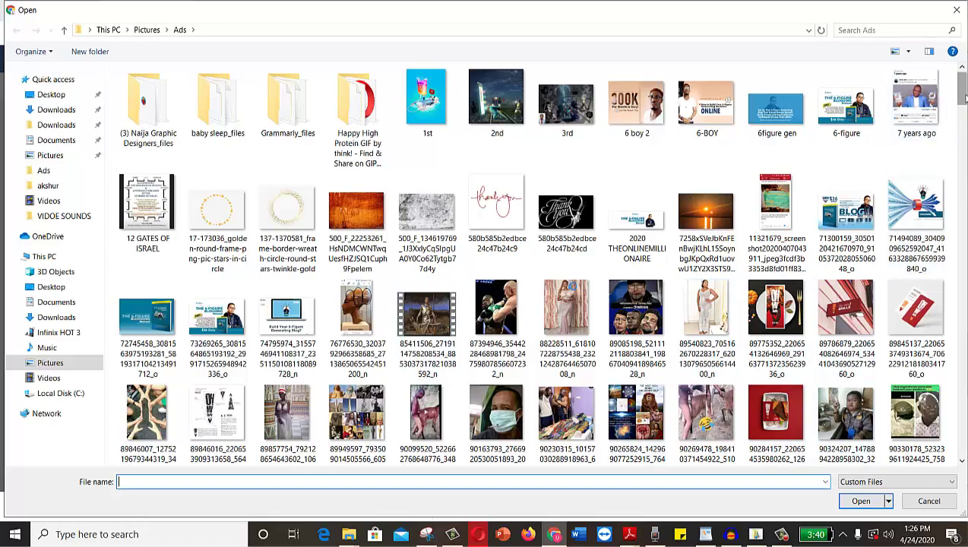
{"action": "scroll", "coordinate": [963, 101], "scroll_direction": "down", "scroll_amount": 10}
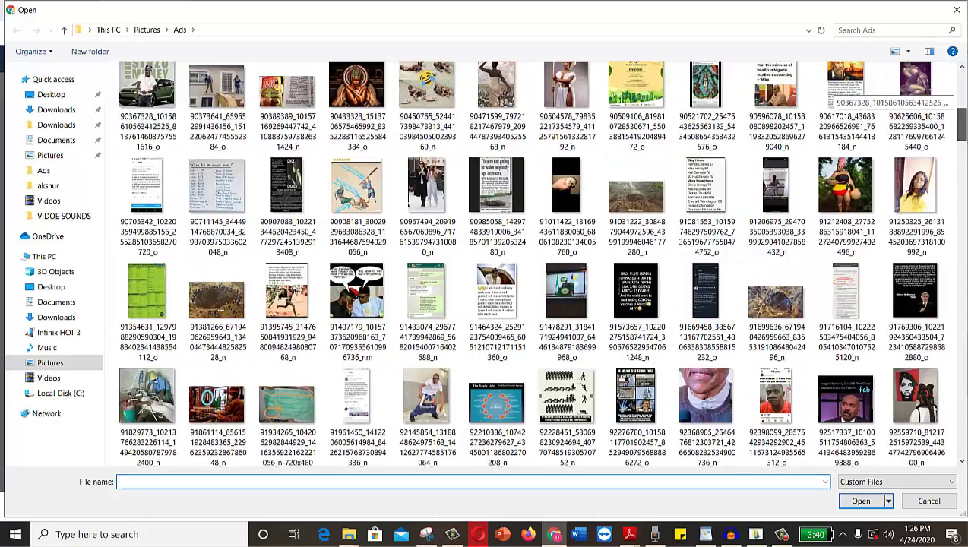
{"action": "scroll", "coordinate": [964, 101], "scroll_direction": "down", "scroll_amount": 10}
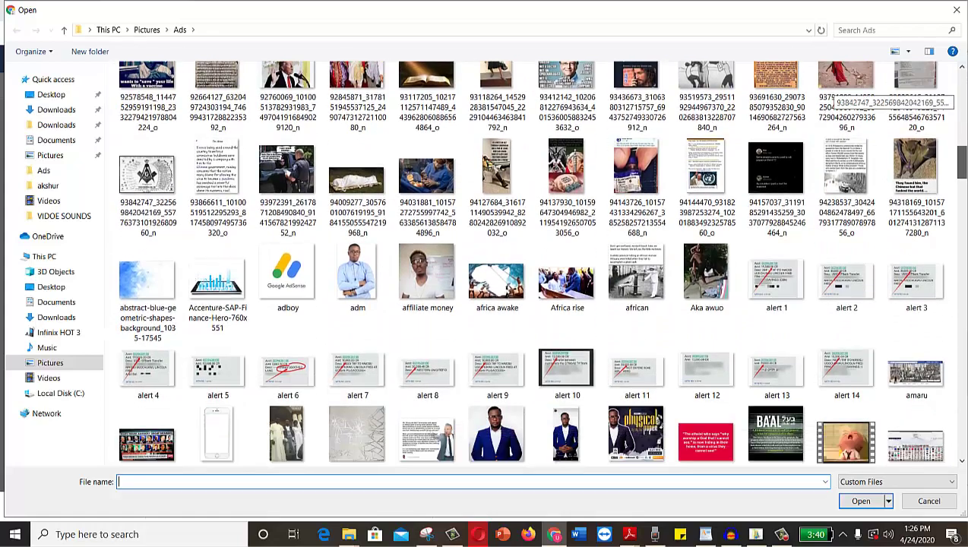
{"action": "scroll", "coordinate": [962, 101], "scroll_direction": "down", "scroll_amount": 10}
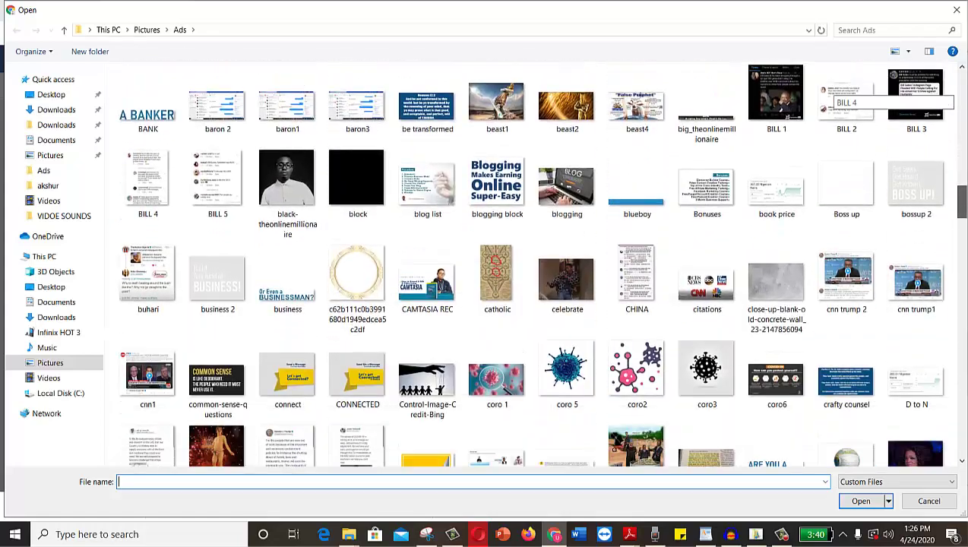
{"action": "scroll", "coordinate": [962, 101], "scroll_direction": "down", "scroll_amount": 10}
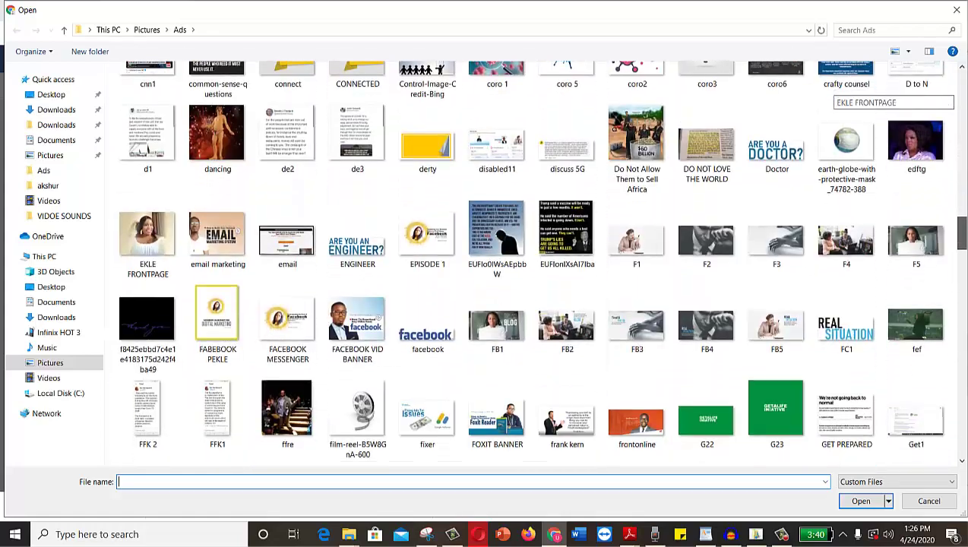
{"action": "scroll", "coordinate": [962, 101], "scroll_direction": "down", "scroll_amount": 1}
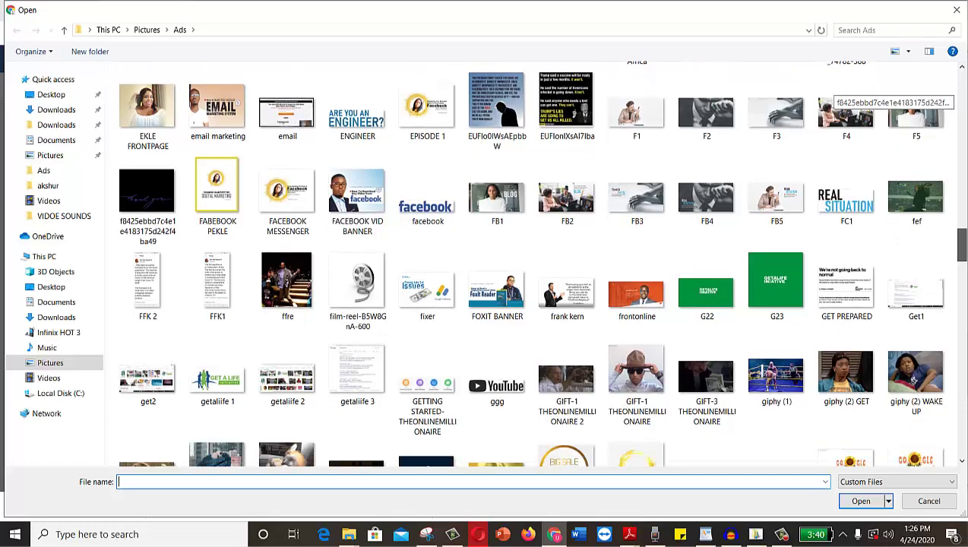
{"action": "scroll", "coordinate": [893, 91], "scroll_direction": "down", "scroll_amount": 10}
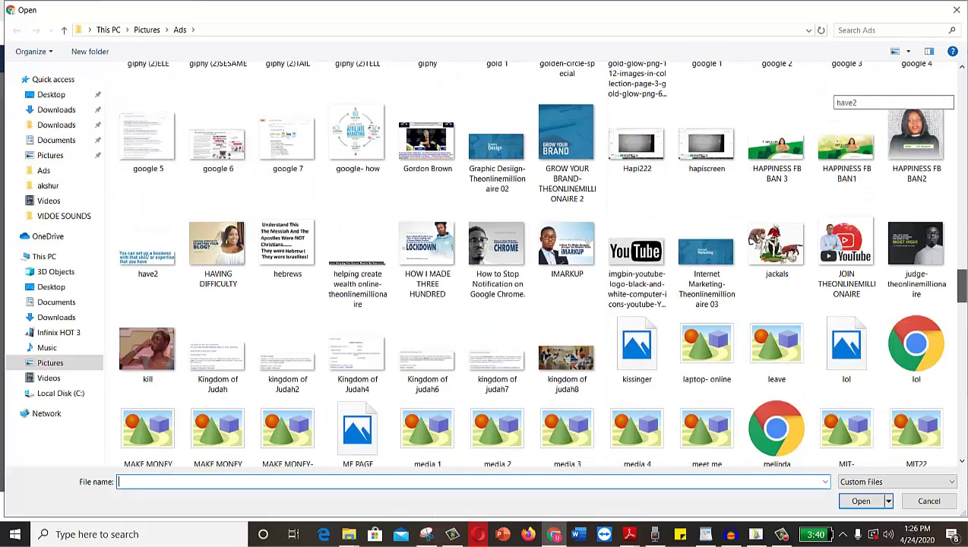
{"action": "scroll", "coordinate": [893, 91], "scroll_direction": "down", "scroll_amount": 1}
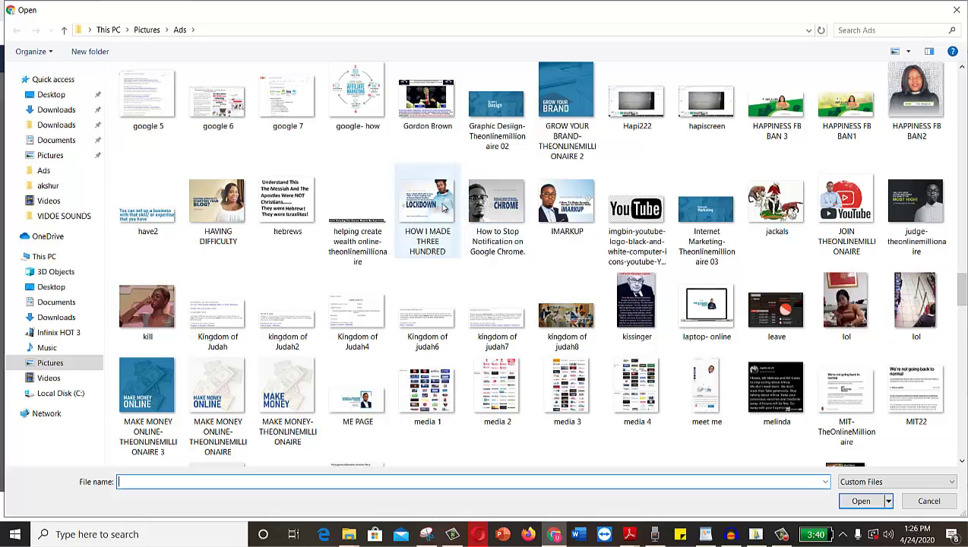
{"action": "left_click", "coordinate": [444, 208]}
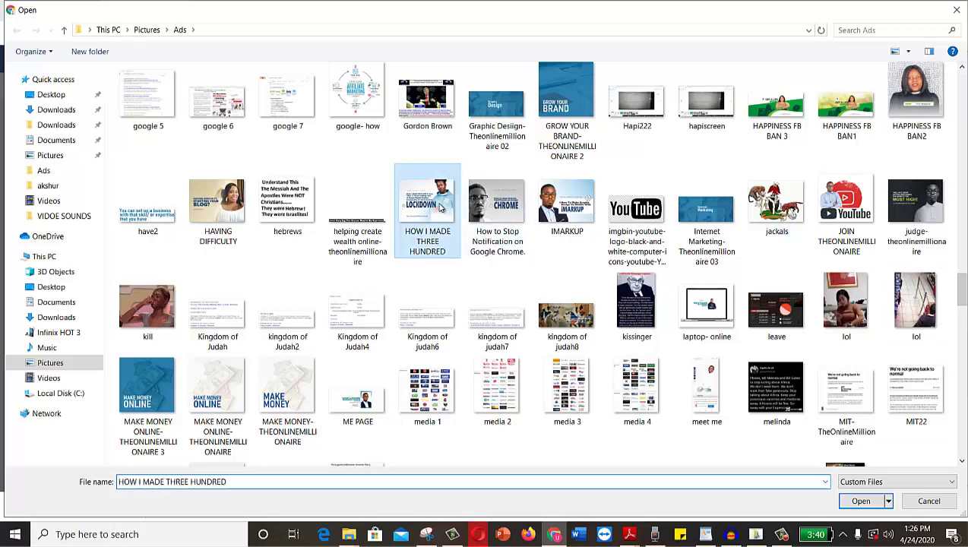
{"action": "left_click", "coordinate": [861, 501]}
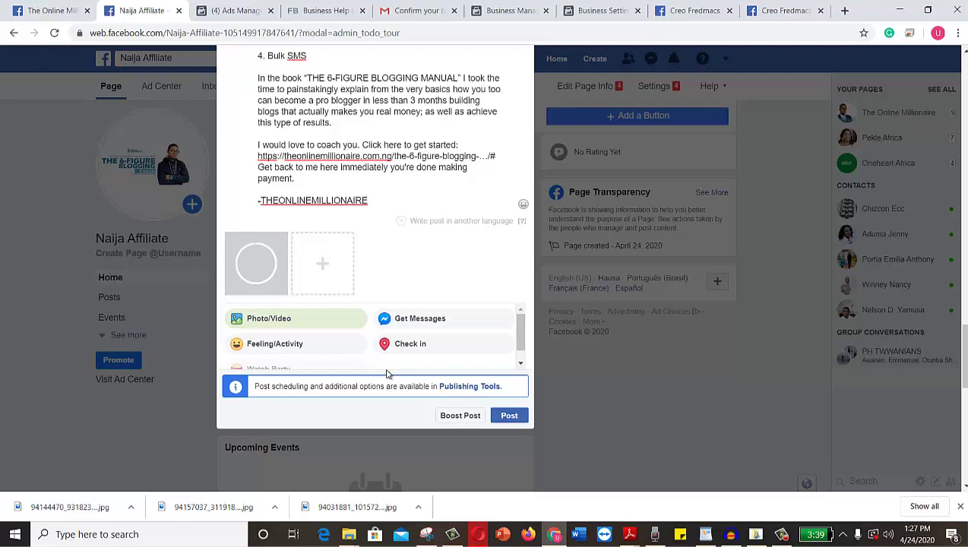
Publish the post with its attached image on the Naija Affiliate Page.
{"action": "left_click", "coordinate": [503, 419]}
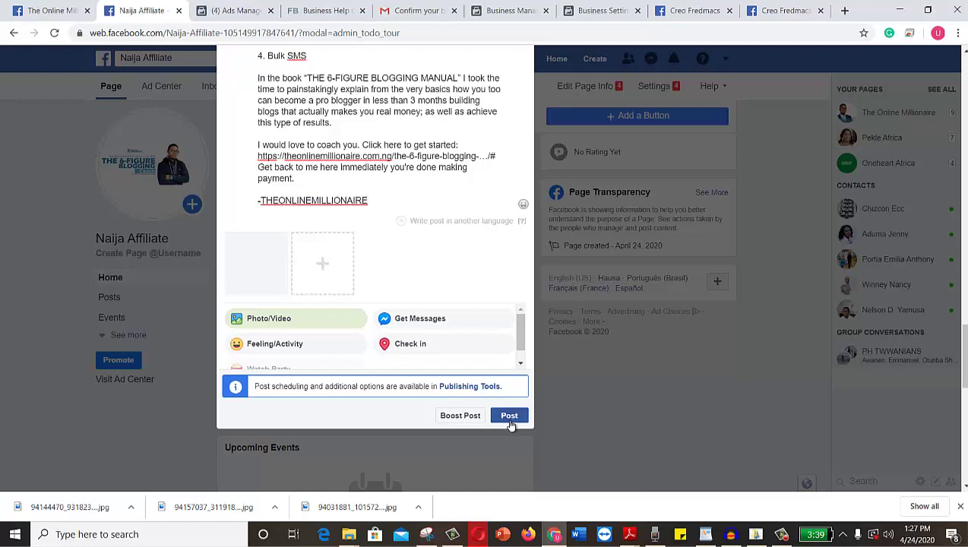
{"action": "mouse_move", "coordinate": [278, 247]}
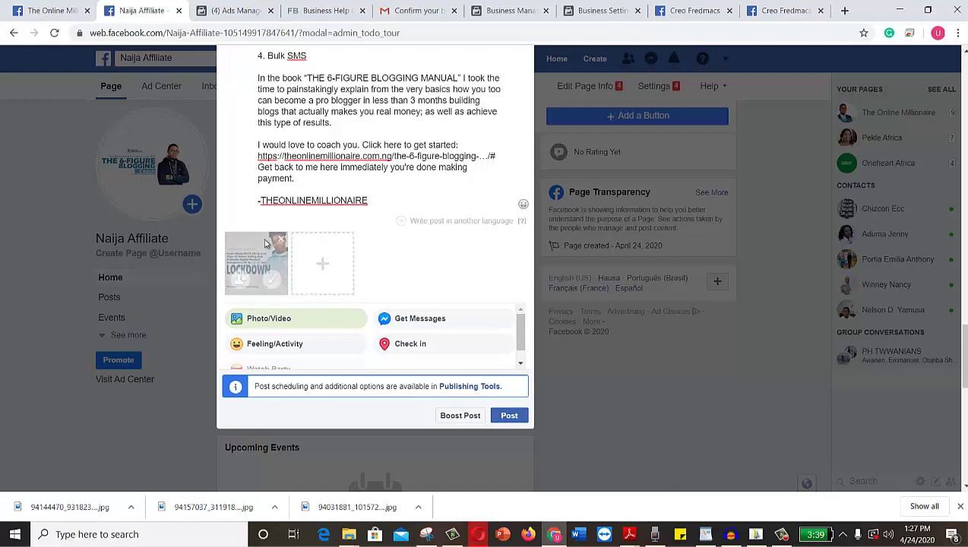
{"action": "left_click", "coordinate": [507, 417]}
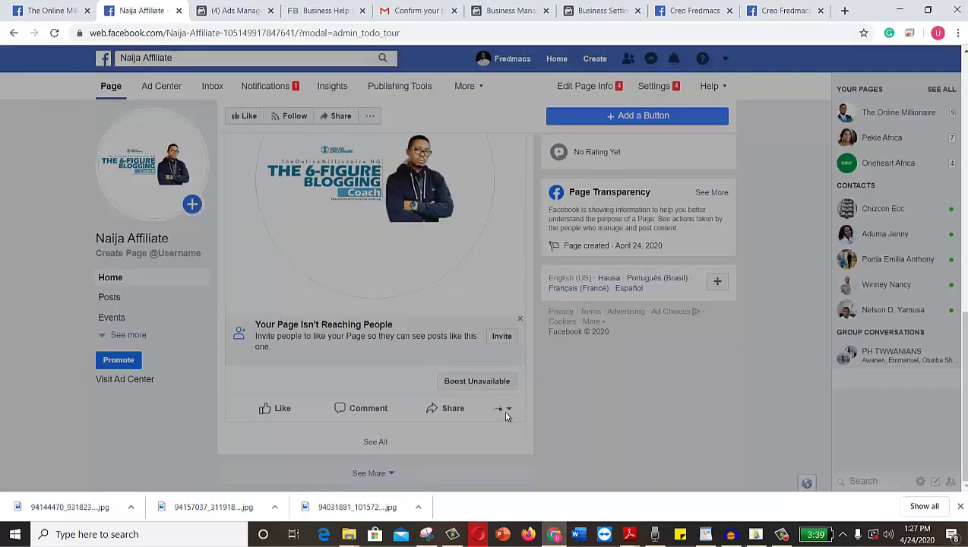
Hide the profile picture update in the Naija Affiliate Page's first Posts section from the timeline.
{"action": "scroll", "coordinate": [622, 402], "scroll_direction": "down", "scroll_amount": 2}
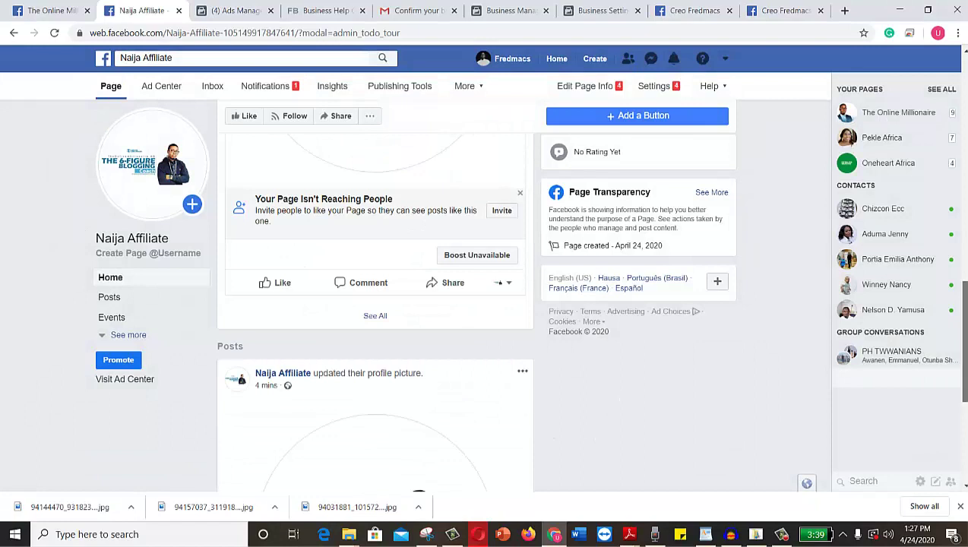
{"action": "scroll", "coordinate": [376, 304], "scroll_direction": "down", "scroll_amount": 4}
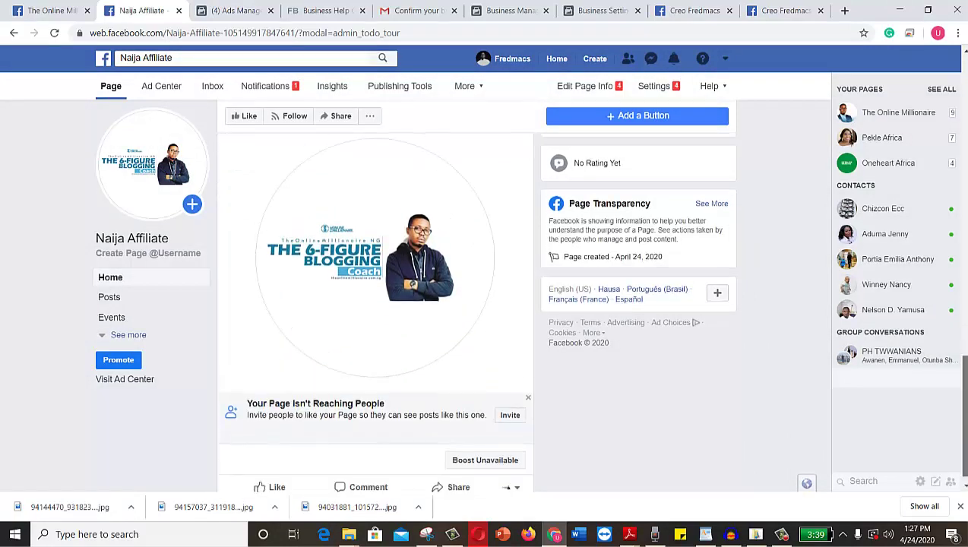
{"action": "scroll", "coordinate": [330, 207], "scroll_direction": "up", "scroll_amount": 2}
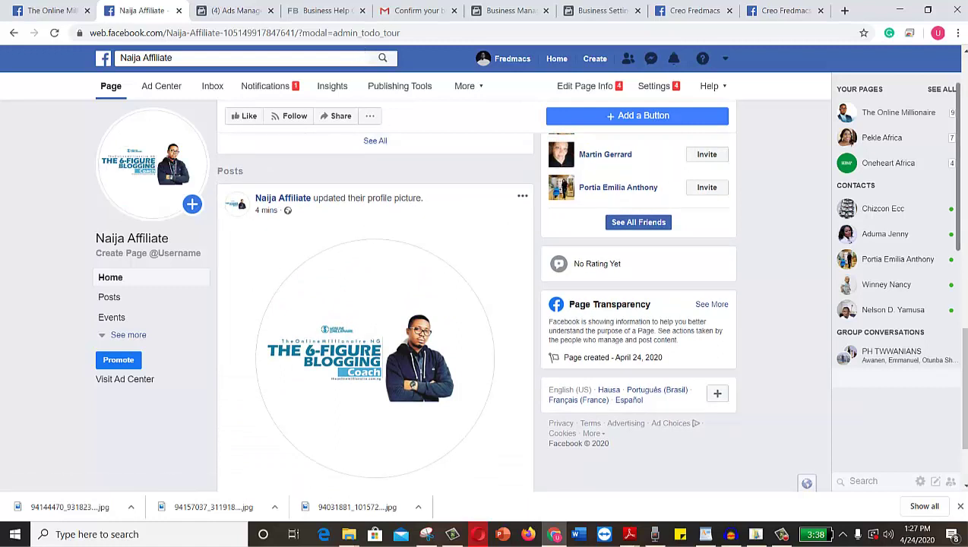
{"action": "scroll", "coordinate": [559, 125], "scroll_direction": "up", "scroll_amount": 3}
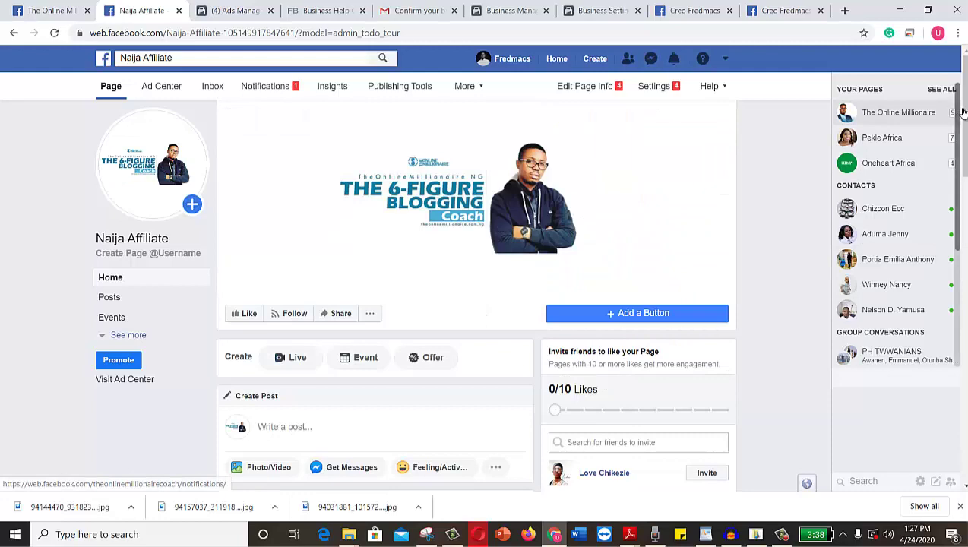
{"action": "scroll", "coordinate": [963, 152], "scroll_direction": "down", "scroll_amount": 2}
{"action": "scroll", "coordinate": [577, 193], "scroll_direction": "down", "scroll_amount": 4}
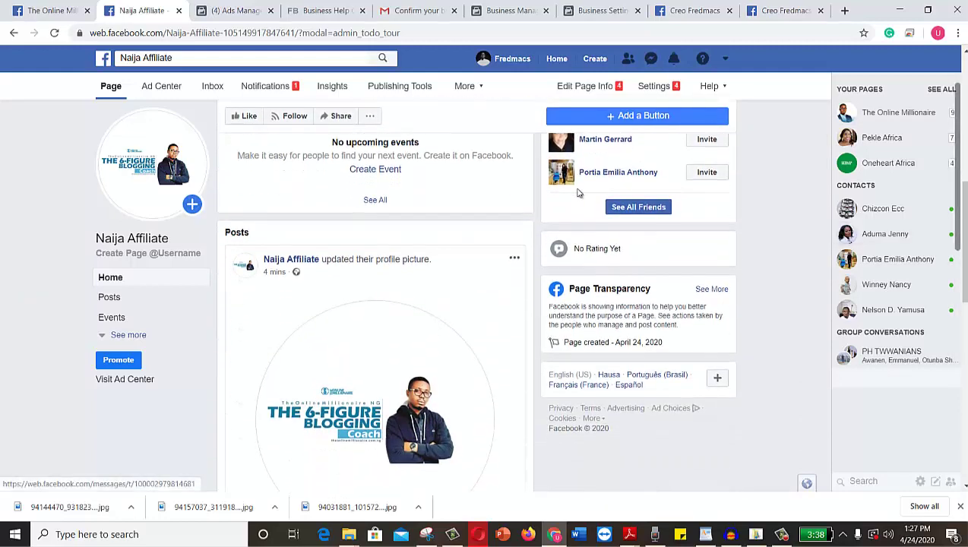
{"action": "left_click", "coordinate": [513, 260]}
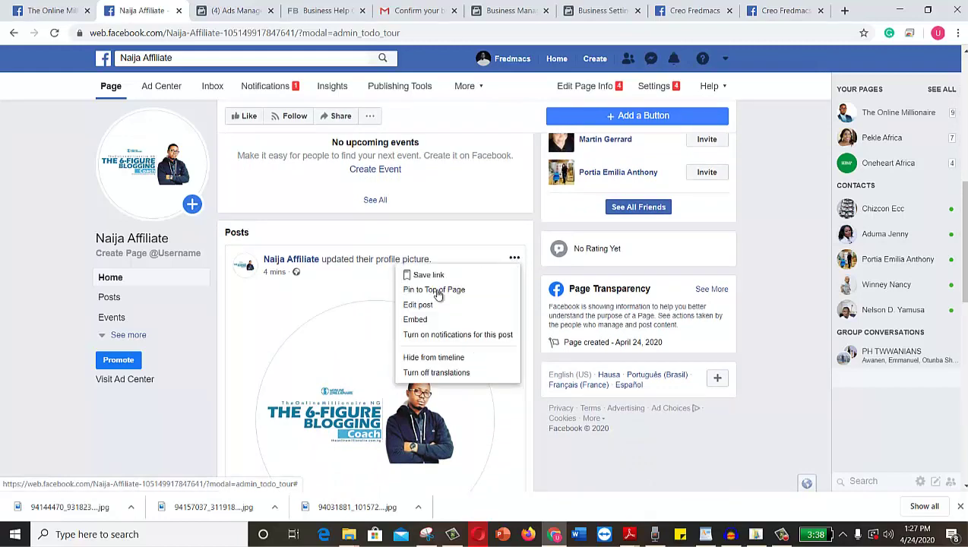
{"action": "left_click", "coordinate": [415, 358]}
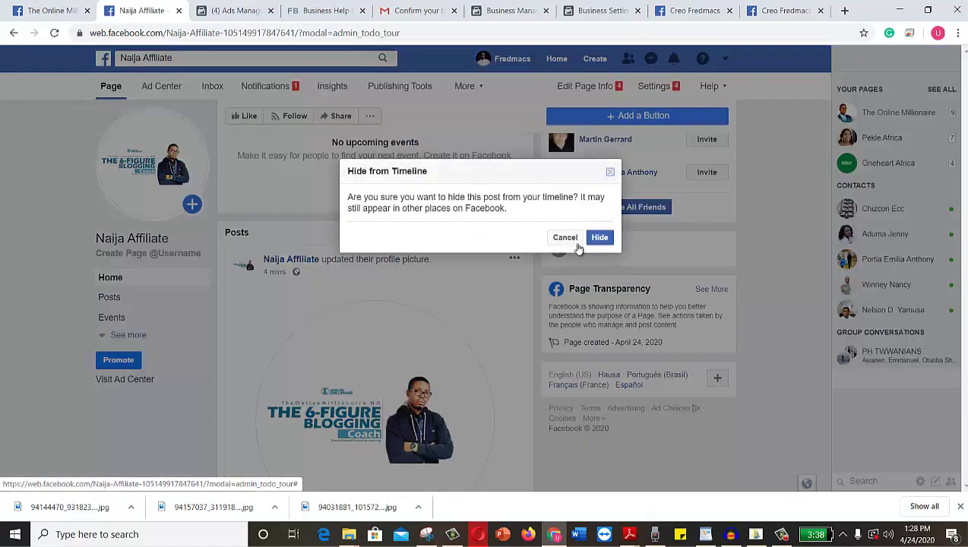
{"action": "left_click", "coordinate": [597, 239]}
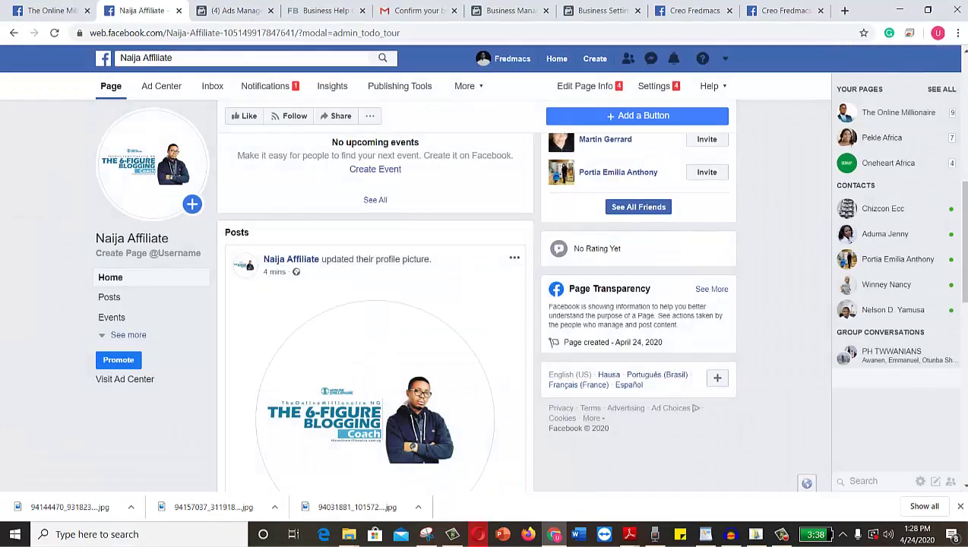
{"action": "left_click_drag", "start_coordinate": [964, 266], "coordinate": [958, 302]}
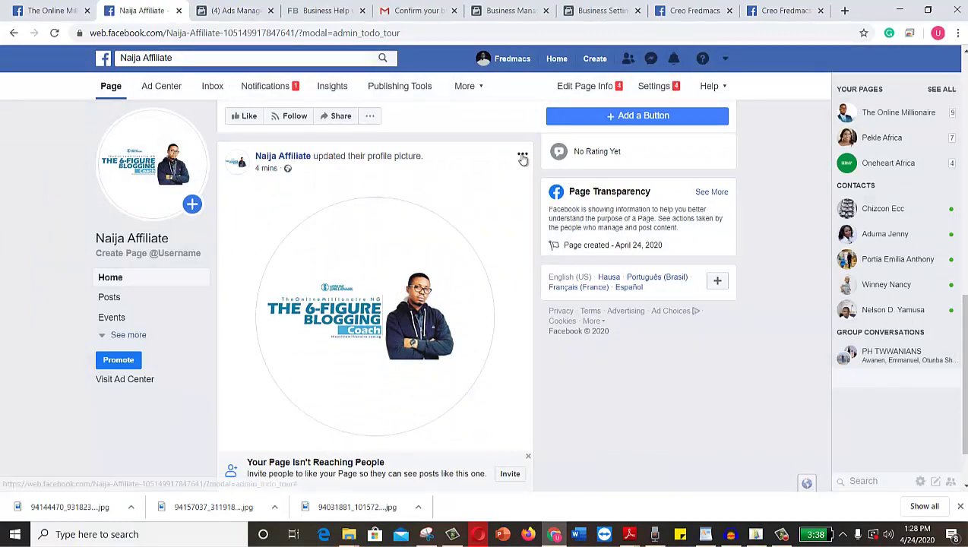
{"action": "left_click", "coordinate": [523, 159]}
{"action": "left_click", "coordinate": [446, 243]}
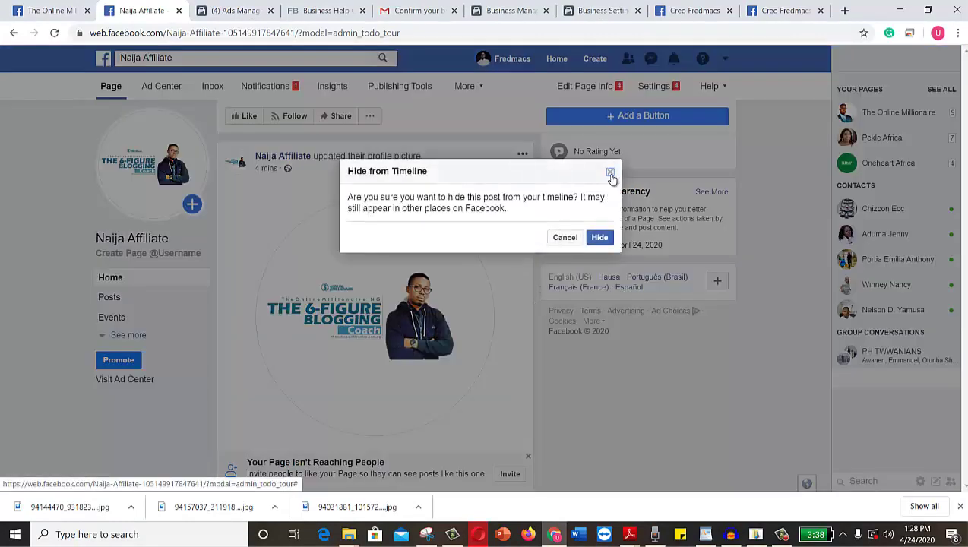
{"action": "left_click", "coordinate": [610, 174]}
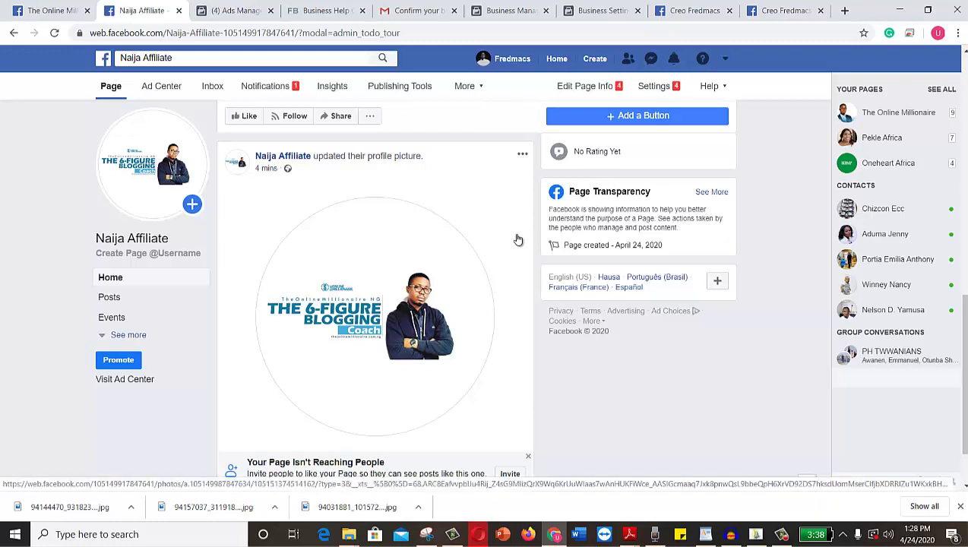
Hide the duplicate profile picture update in the lower Posts section from the Page's timeline.
{"action": "left_click", "coordinate": [521, 155]}
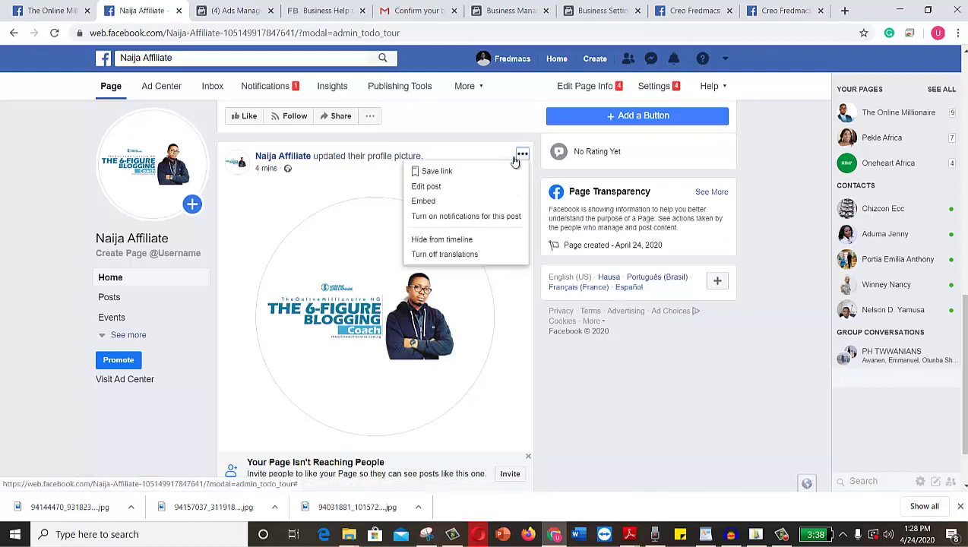
{"action": "left_click", "coordinate": [425, 241]}
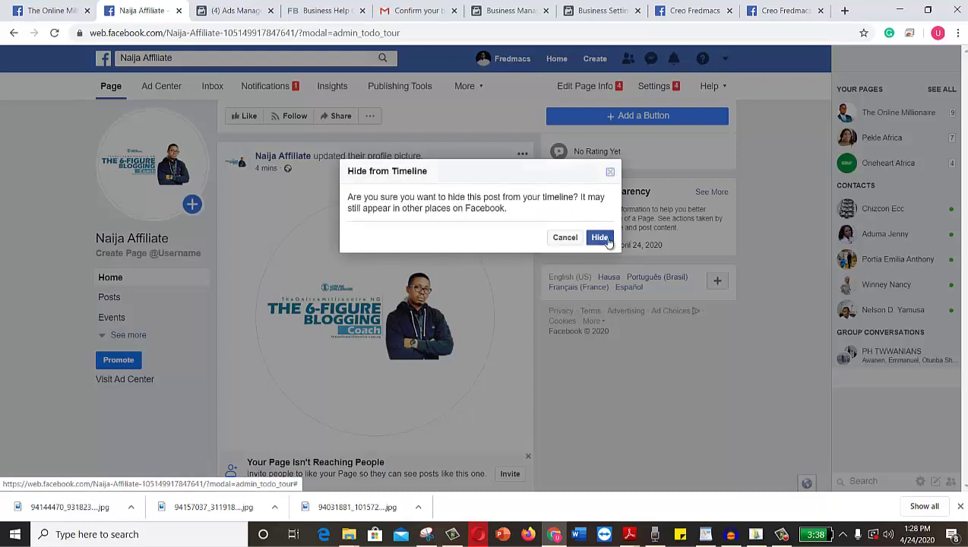
{"action": "left_click", "coordinate": [596, 236]}
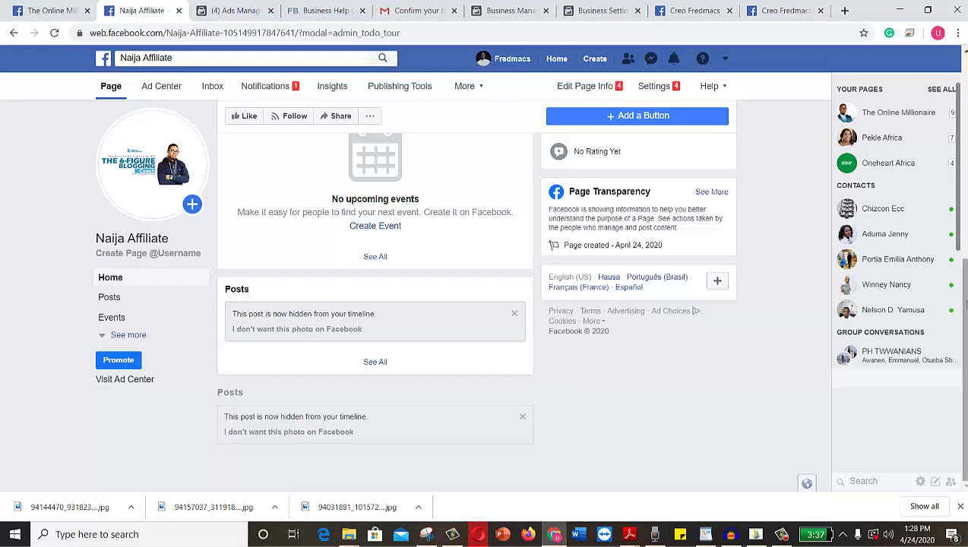
{"action": "left_click_drag", "start_coordinate": [963, 304], "coordinate": [946, 367]}
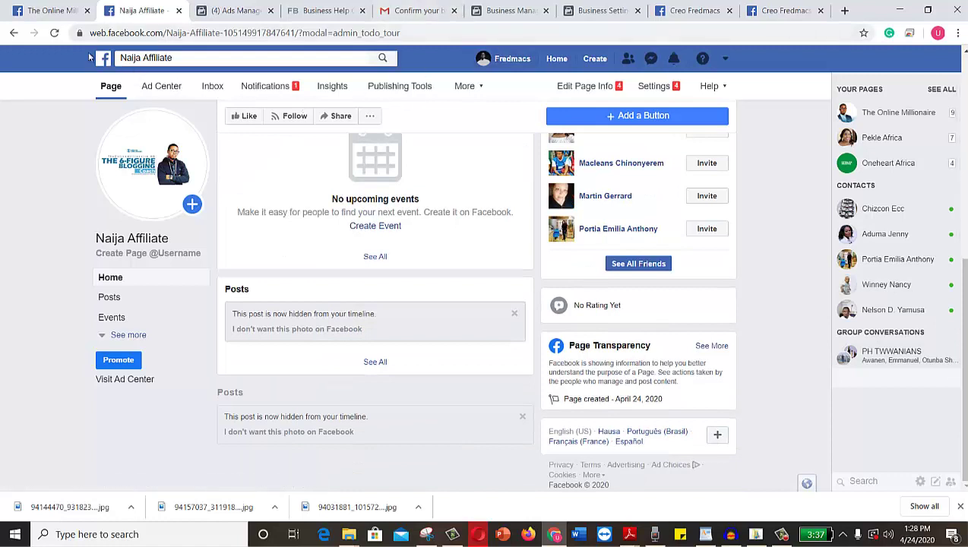
Reload the Naija Affiliate Page and check the newly published "How I Made ₦373,691" post in its Posts section.
{"action": "left_click", "coordinate": [54, 33]}
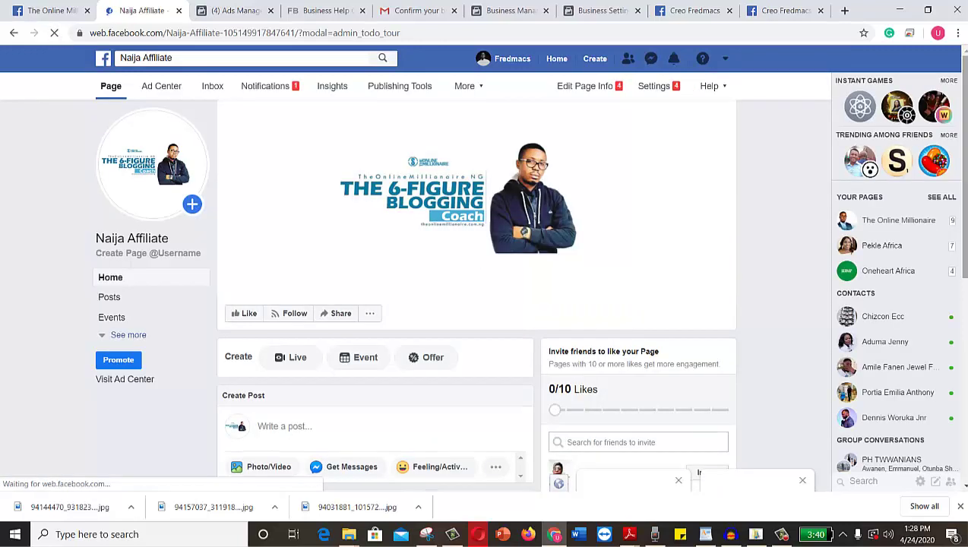
{"action": "scroll", "coordinate": [579, 325], "scroll_direction": "down", "scroll_amount": 1}
{"action": "scroll", "coordinate": [328, 368], "scroll_direction": "down", "scroll_amount": 1}
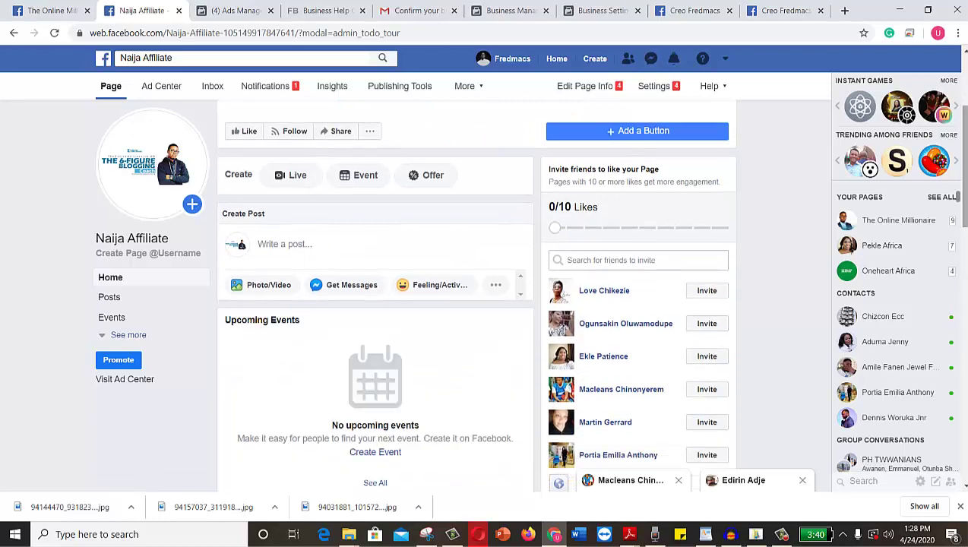
{"action": "scroll", "coordinate": [959, 196], "scroll_direction": "down", "scroll_amount": 5}
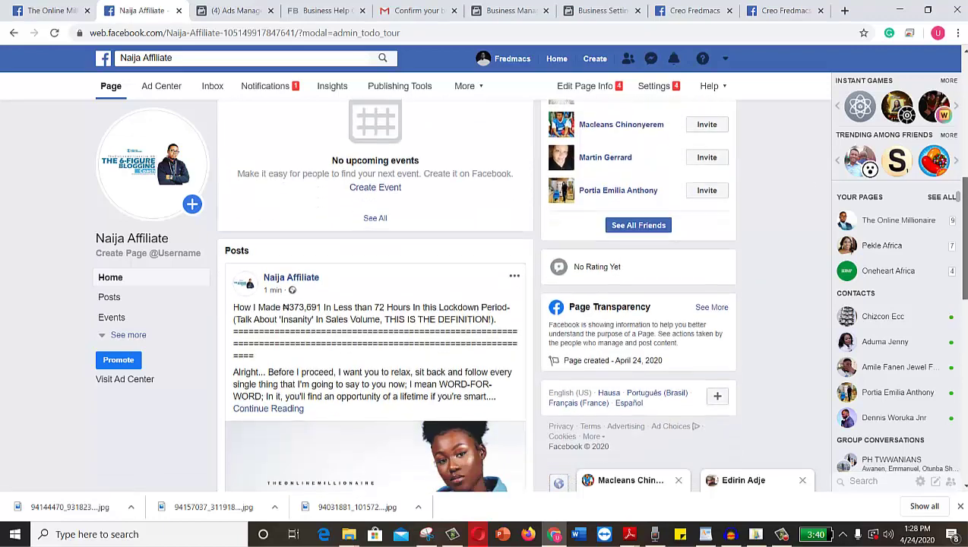
Start boosting the published "How I Made ₦373,691" post and choose Naija Affiliate Ads as its ad account.
{"action": "scroll", "coordinate": [938, 291], "scroll_direction": "down", "scroll_amount": 3}
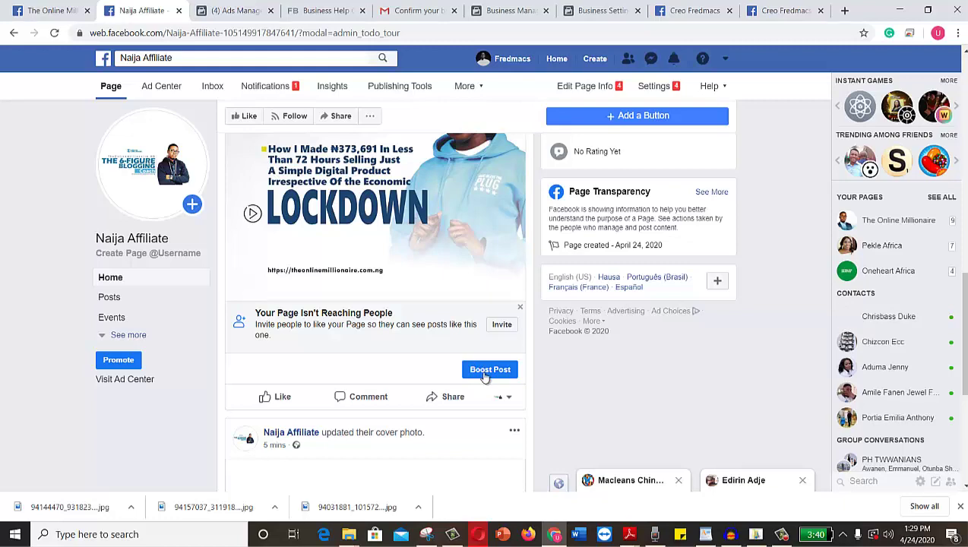
{"action": "left_click", "coordinate": [486, 370]}
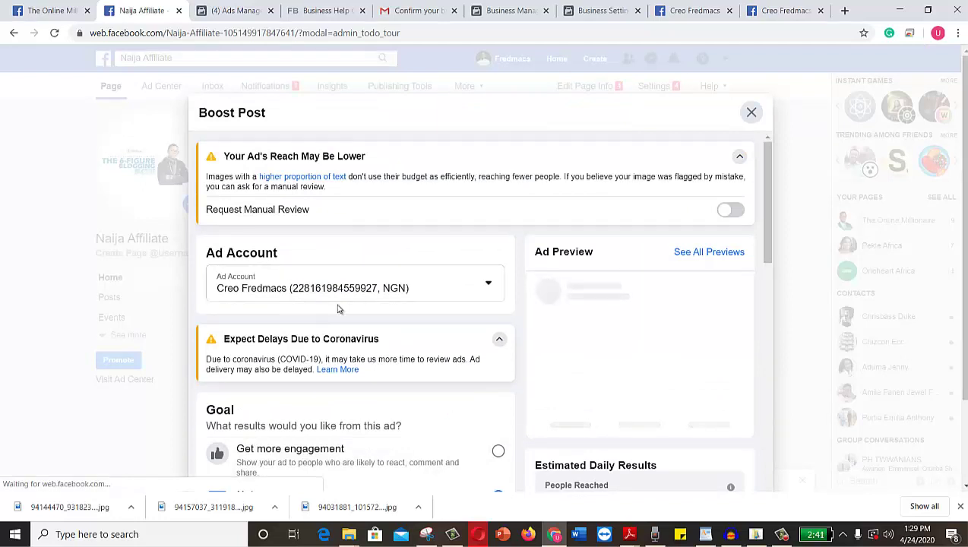
{"action": "left_click", "coordinate": [489, 287]}
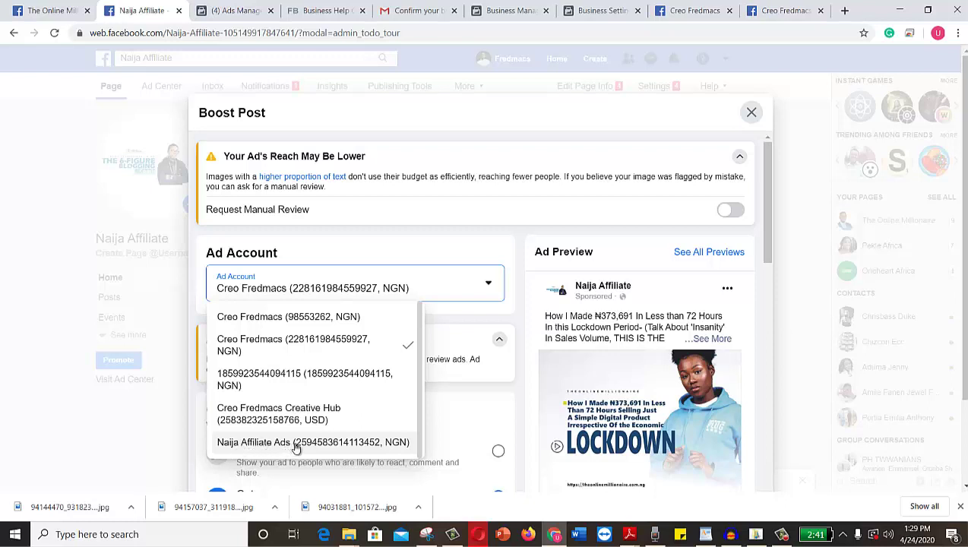
{"action": "left_click", "coordinate": [366, 449]}
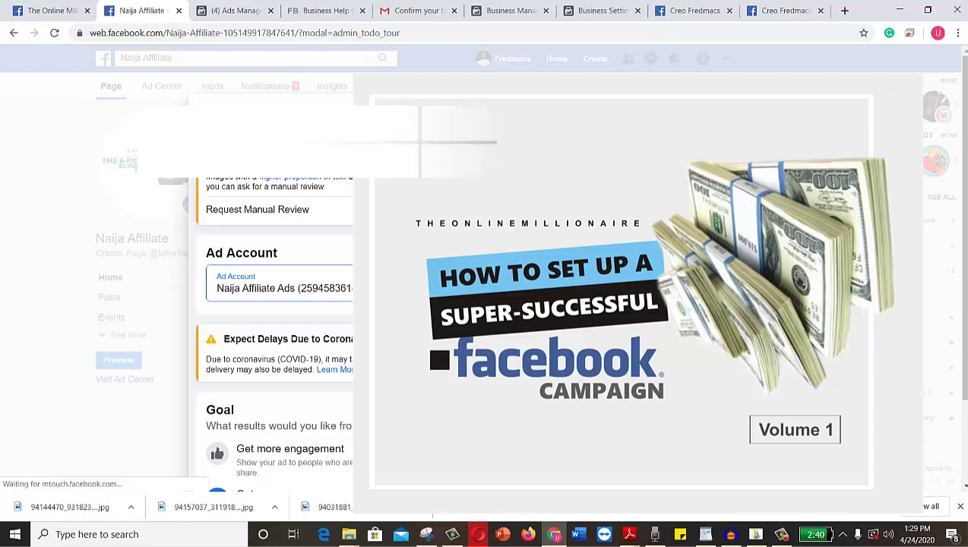
Examine the boost's Goal options, Get more engagement and Get more messages, and its button settings.
{"action": "scroll", "coordinate": [274, 334], "scroll_direction": "down", "scroll_amount": 3}
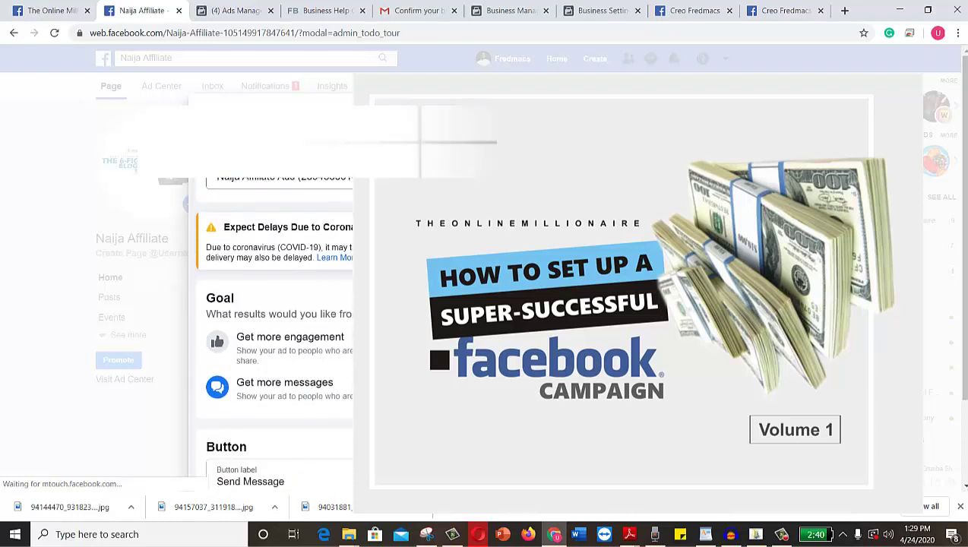
{"action": "scroll", "coordinate": [274, 334], "scroll_direction": "down", "scroll_amount": 1}
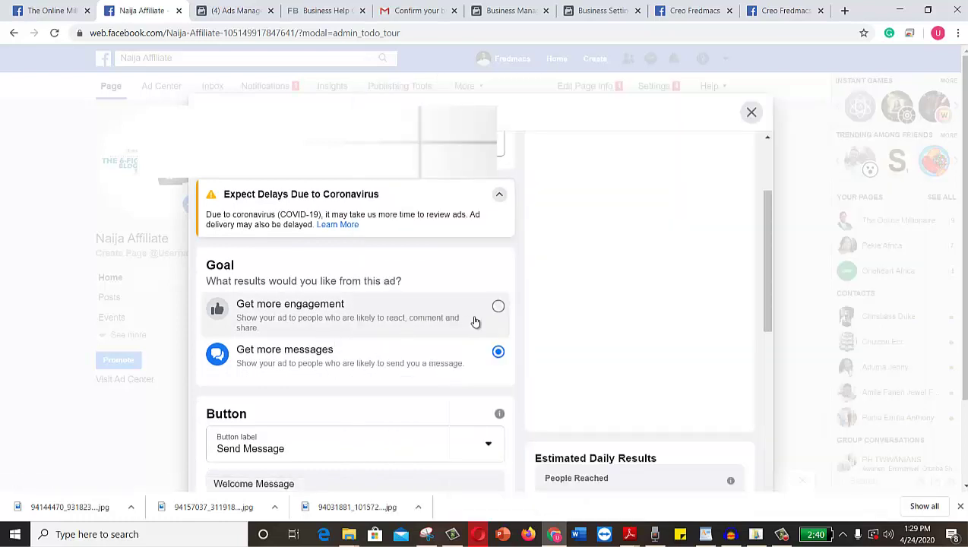
{"action": "left_click_drag", "start_coordinate": [767, 216], "coordinate": [769, 235]}
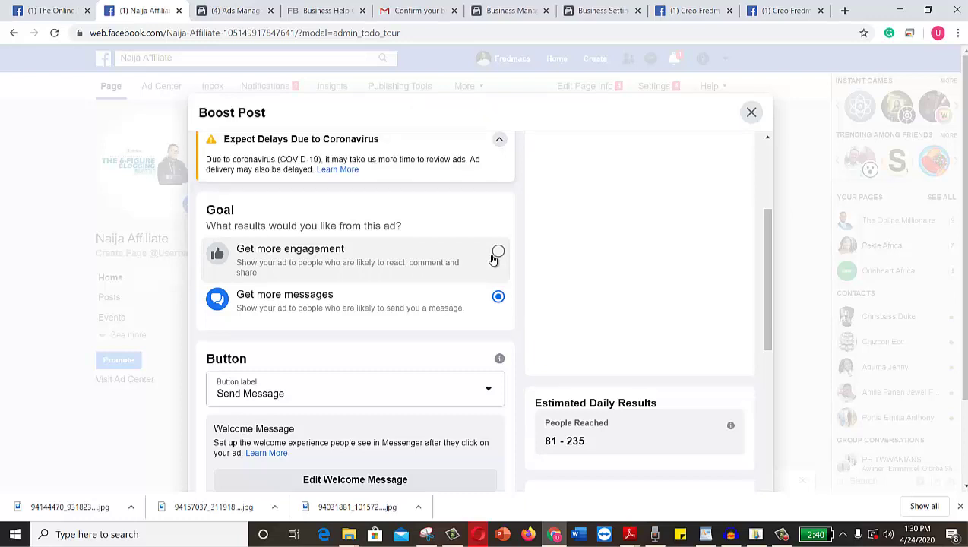
Open The Online Millionaire Page from the full list of managed Pages.
{"action": "left_click", "coordinate": [46, 13]}
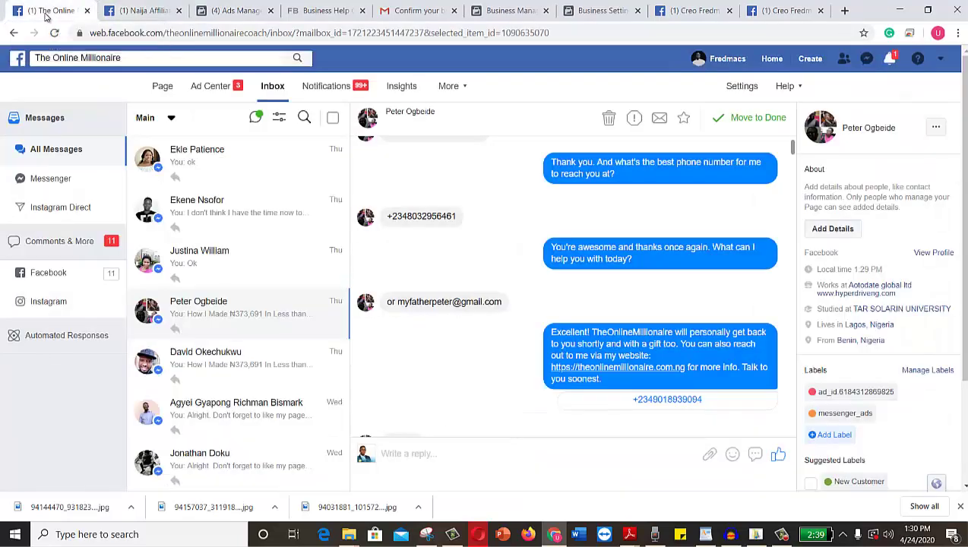
{"action": "left_click", "coordinate": [134, 12]}
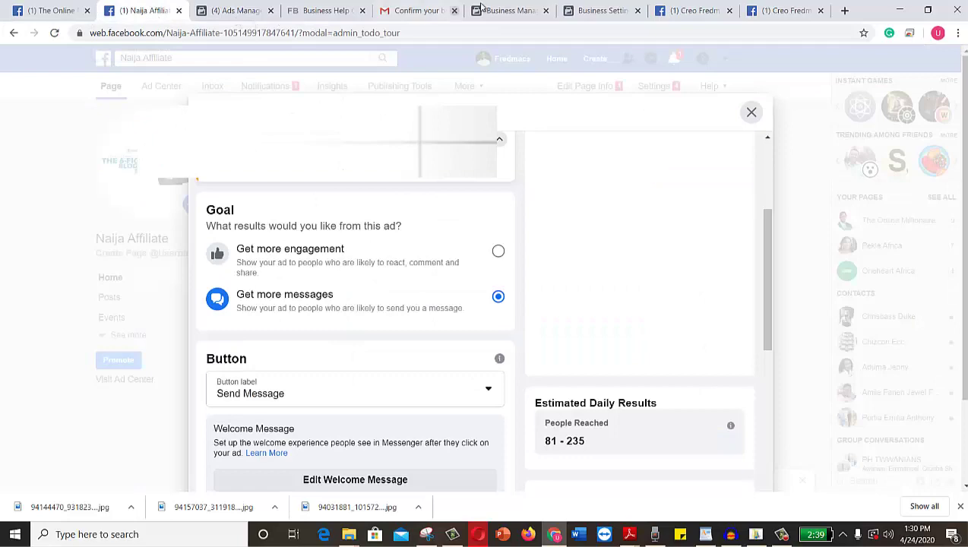
{"action": "left_click", "coordinate": [700, 10]}
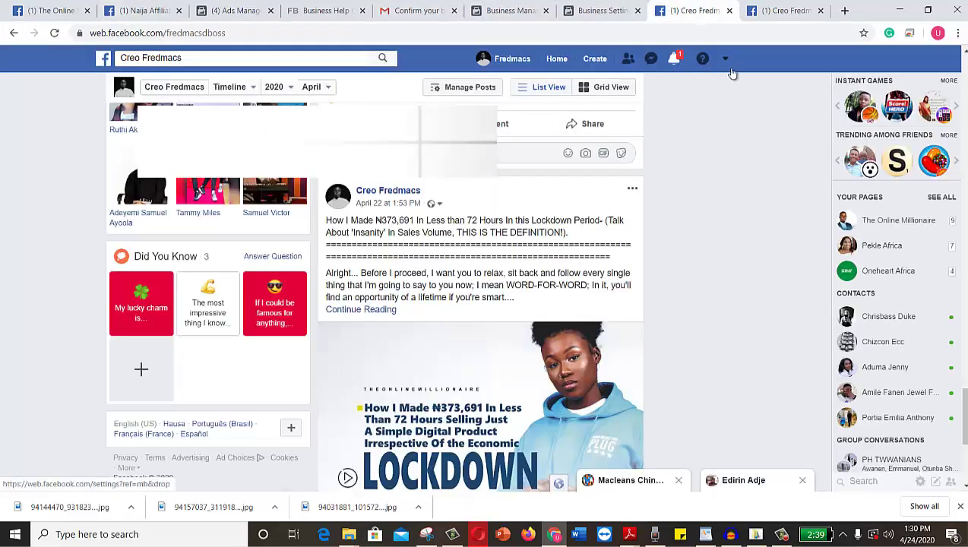
{"action": "left_click", "coordinate": [725, 60]}
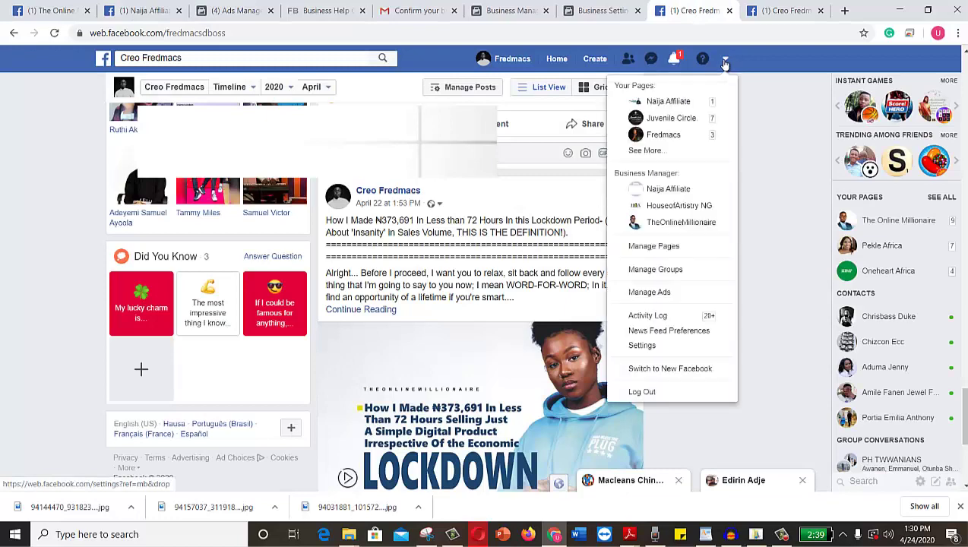
{"action": "left_click", "coordinate": [648, 151]}
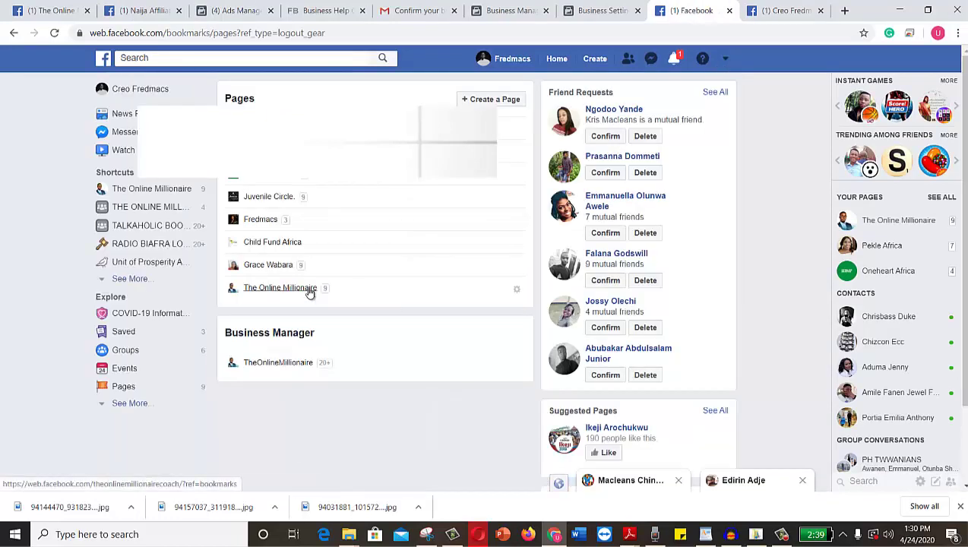
{"action": "left_click", "coordinate": [308, 289]}
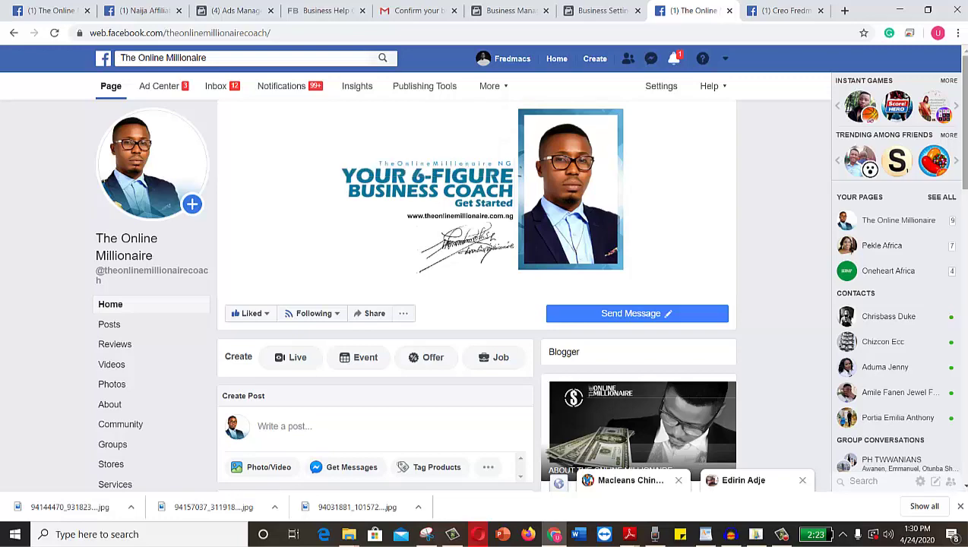
Look through the posts on The Online Millionaire Page, examining their reach, engagement and boost details.
{"action": "scroll", "coordinate": [477, 288], "scroll_direction": "down", "scroll_amount": 6}
{"action": "scroll", "coordinate": [638, 304], "scroll_direction": "down", "scroll_amount": 3}
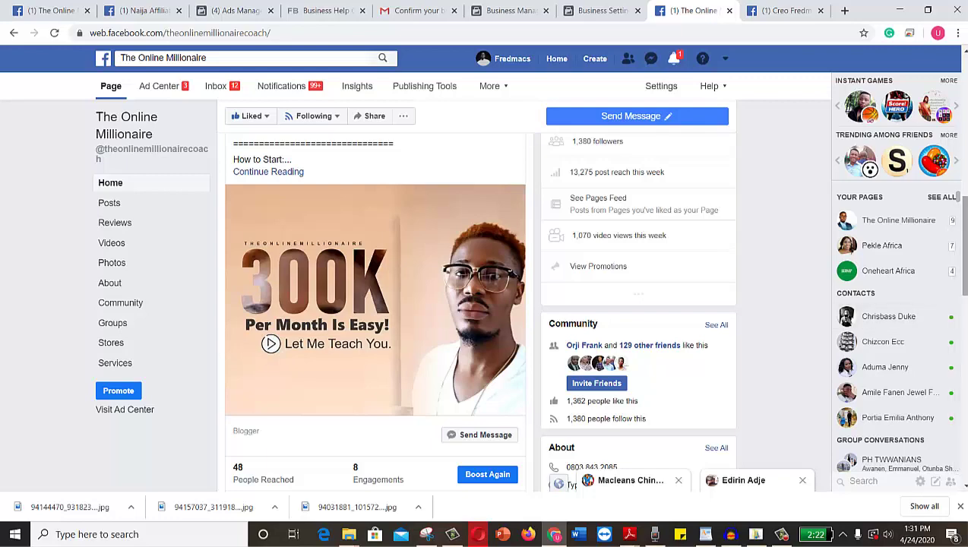
{"action": "left_click_drag", "start_coordinate": [963, 228], "coordinate": [964, 270]}
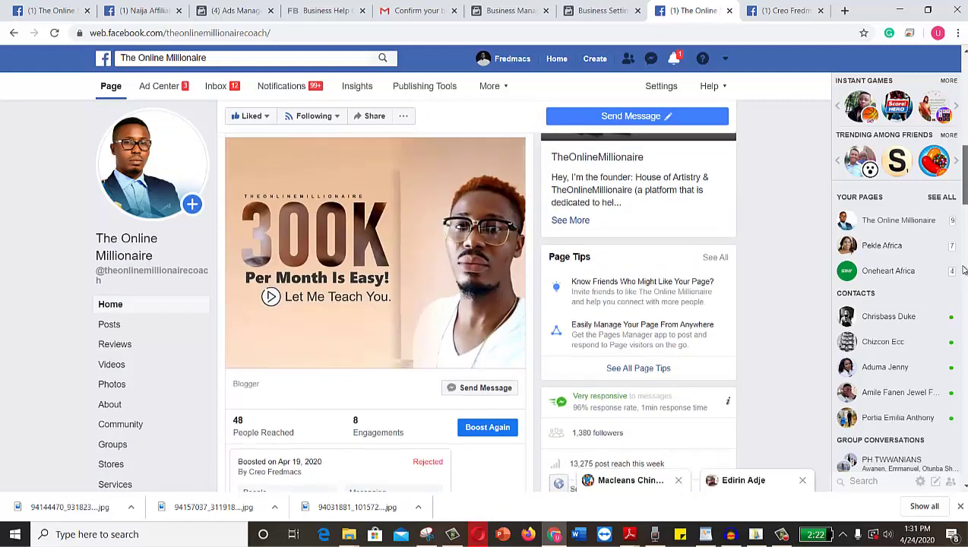
{"action": "scroll", "coordinate": [966, 408], "scroll_direction": "down", "scroll_amount": 15}
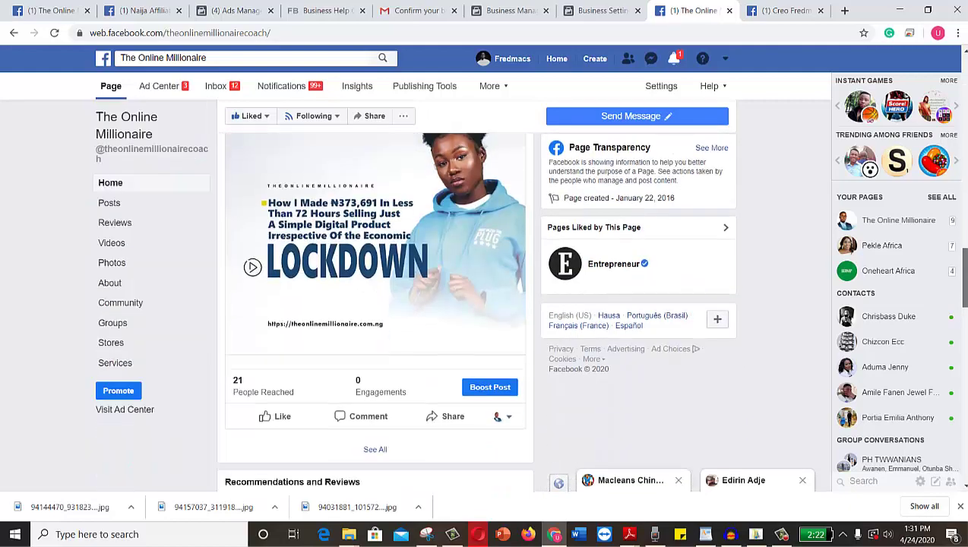
{"action": "scroll", "coordinate": [967, 409], "scroll_direction": "down", "scroll_amount": 10}
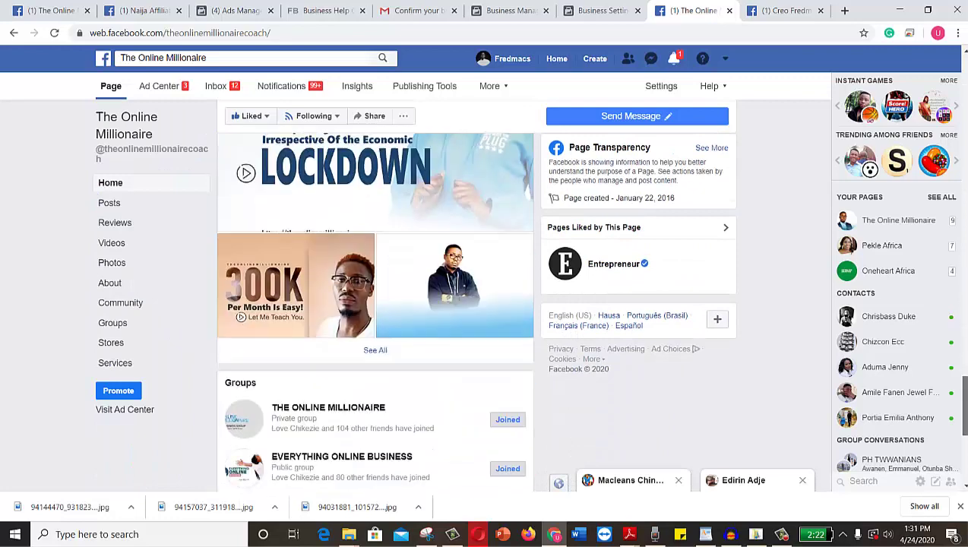
{"action": "scroll", "coordinate": [966, 408], "scroll_direction": "down", "scroll_amount": 3}
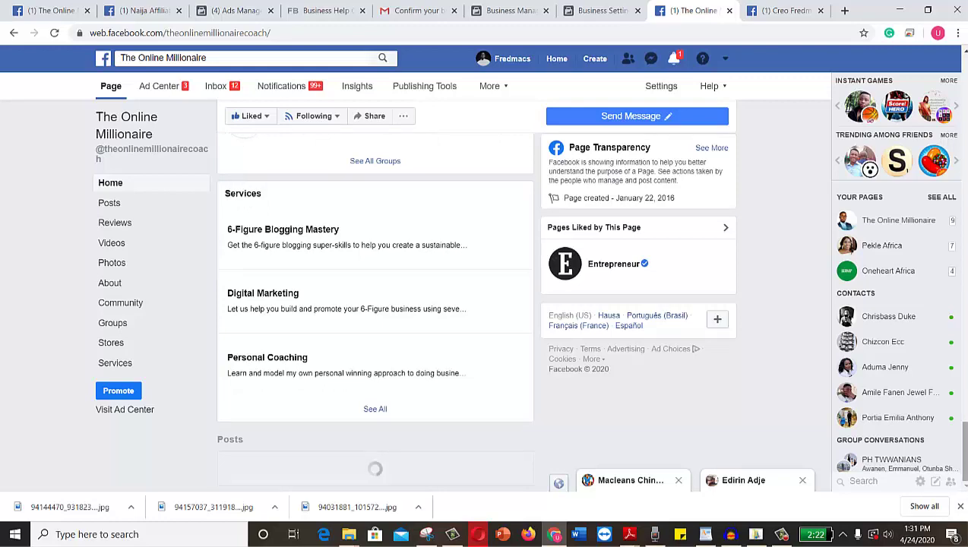
{"action": "scroll", "coordinate": [375, 303], "scroll_direction": "down", "scroll_amount": 15}
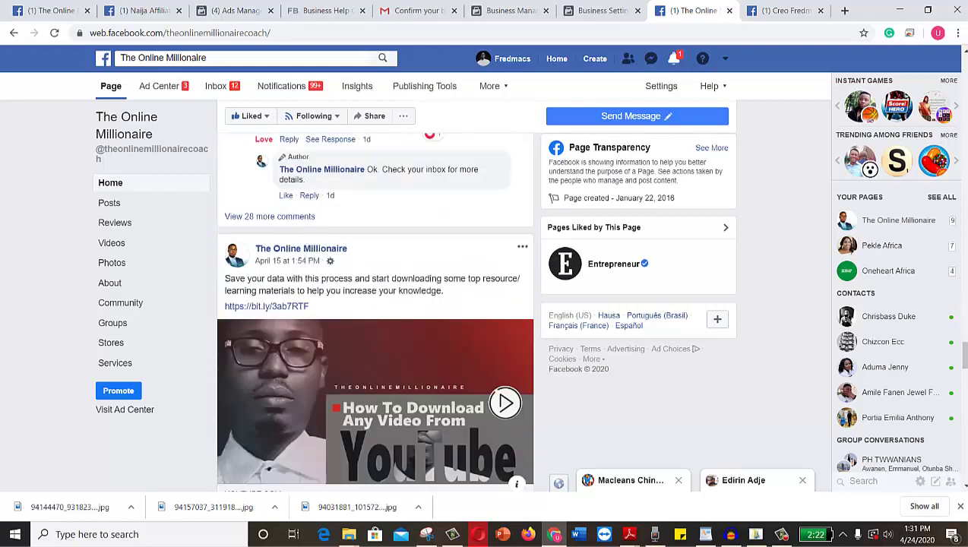
{"action": "scroll", "coordinate": [376, 304], "scroll_direction": "down", "scroll_amount": 10}
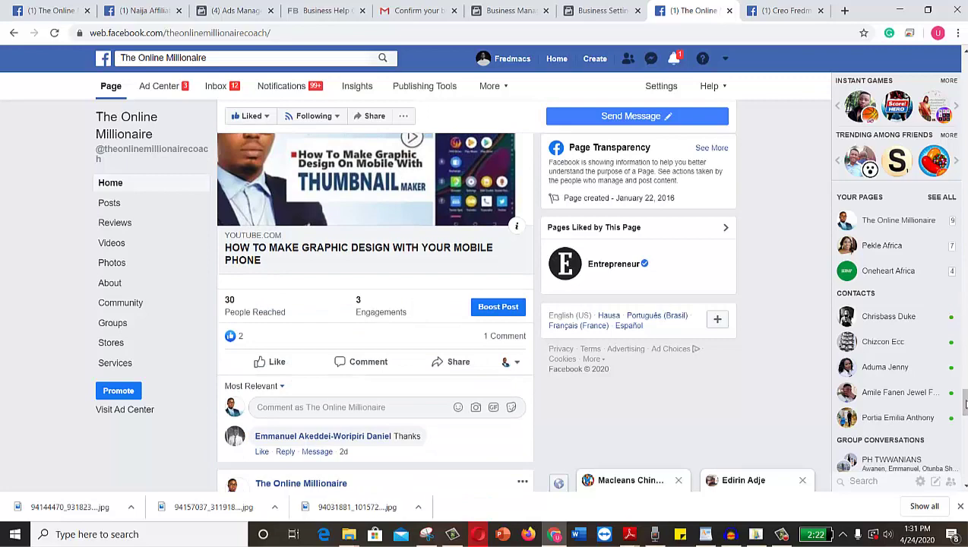
{"action": "scroll", "coordinate": [965, 388], "scroll_direction": "up", "scroll_amount": 1}
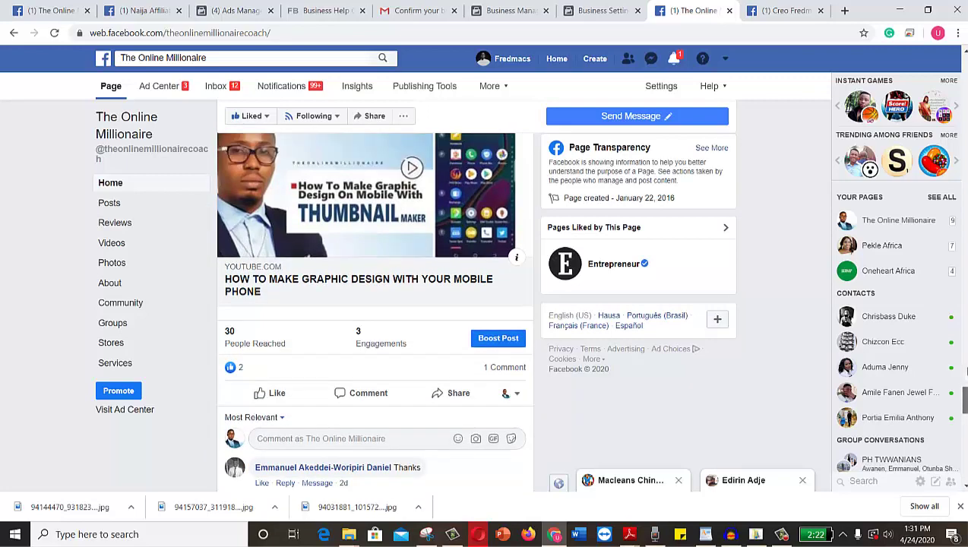
{"action": "scroll", "coordinate": [374, 311], "scroll_direction": "up", "scroll_amount": 6}
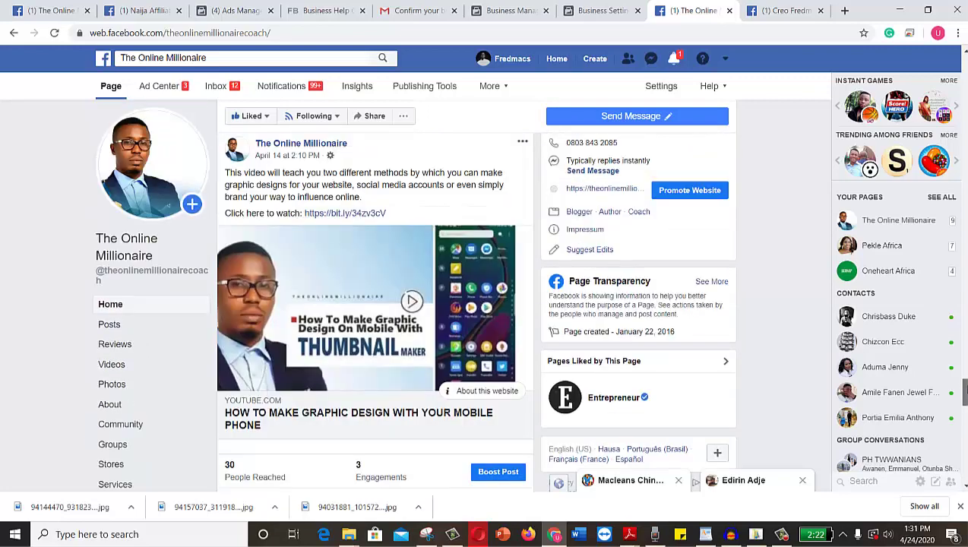
{"action": "left_click_drag", "start_coordinate": [964, 372], "coordinate": [965, 316]}
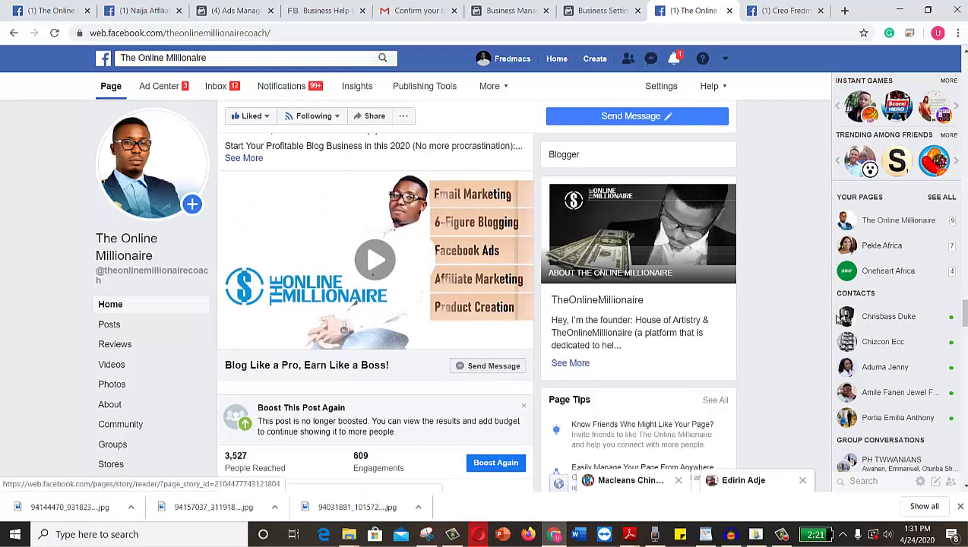
{"action": "scroll", "coordinate": [375, 296], "scroll_direction": "up", "scroll_amount": 1}
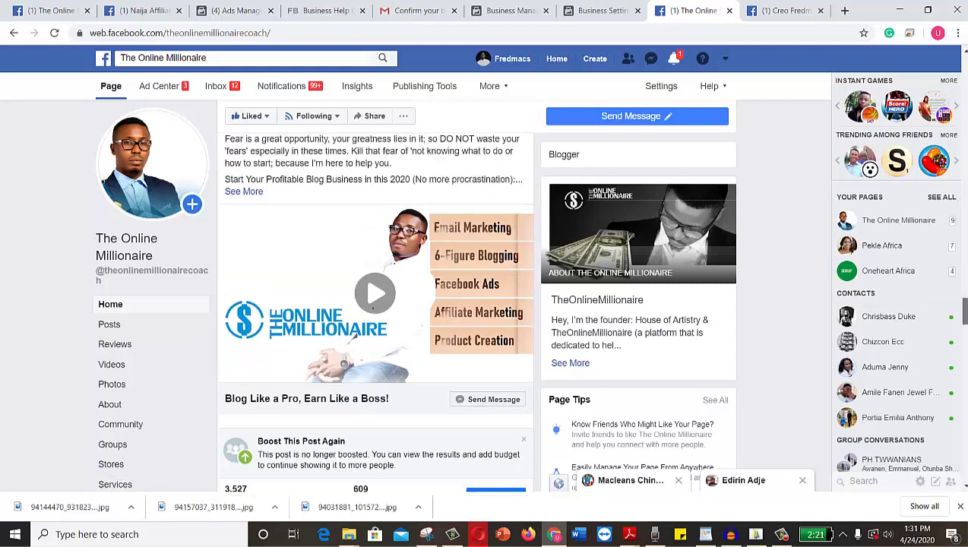
{"action": "scroll", "coordinate": [375, 297], "scroll_direction": "down", "scroll_amount": 1}
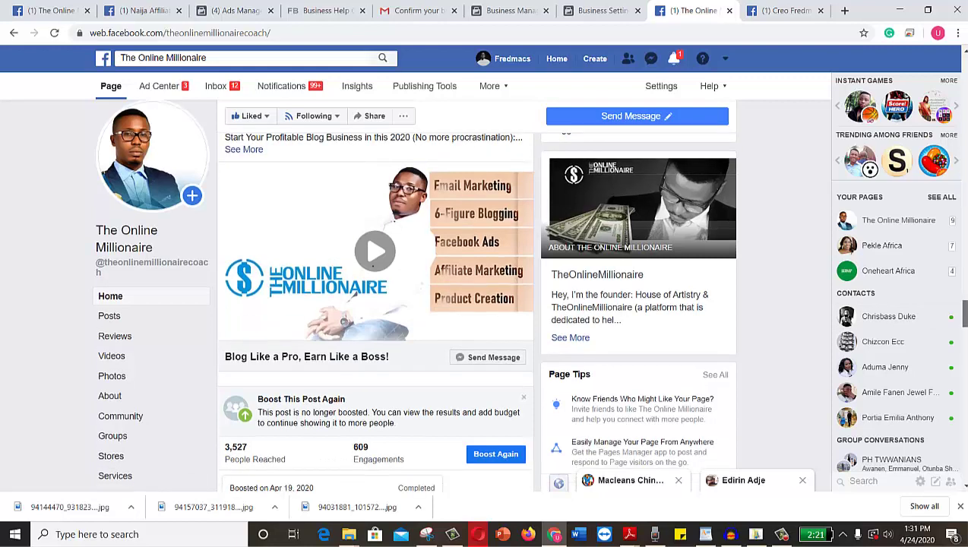
{"action": "scroll", "coordinate": [375, 297], "scroll_direction": "up", "scroll_amount": 4}
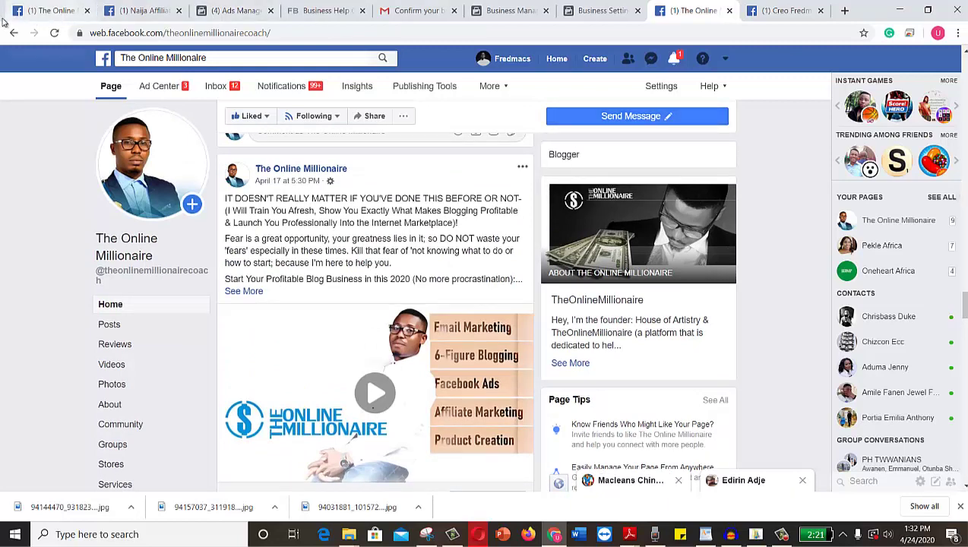
{"action": "left_click", "coordinate": [43, 12]}
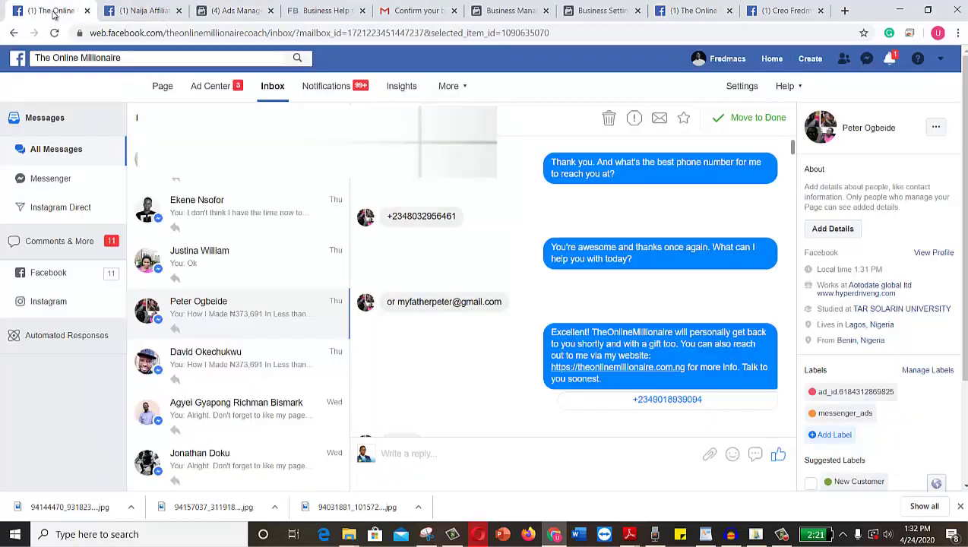
{"action": "left_click", "coordinate": [137, 11]}
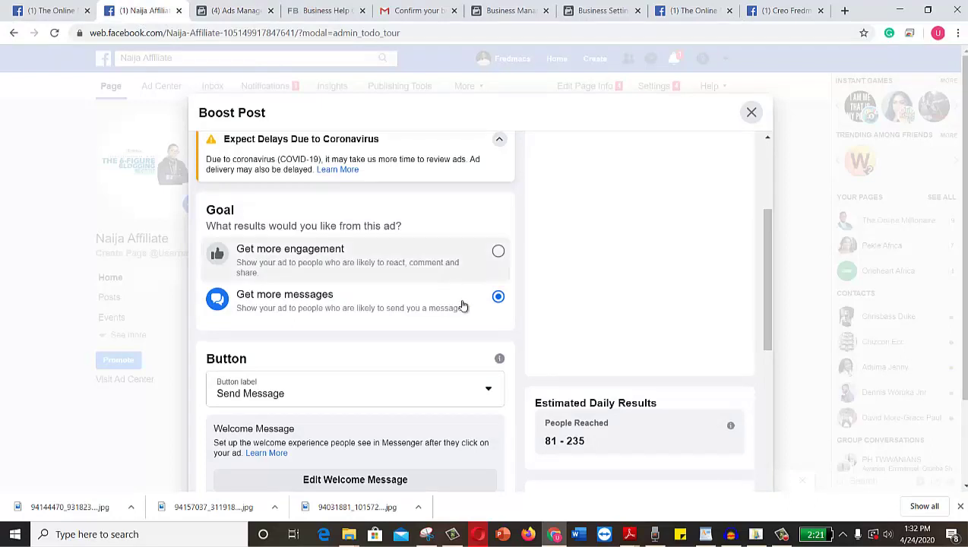
Try Send WhatsApp Message as the boost's button label, checking its number field, and return the label to Send Message.
{"action": "left_click", "coordinate": [488, 392]}
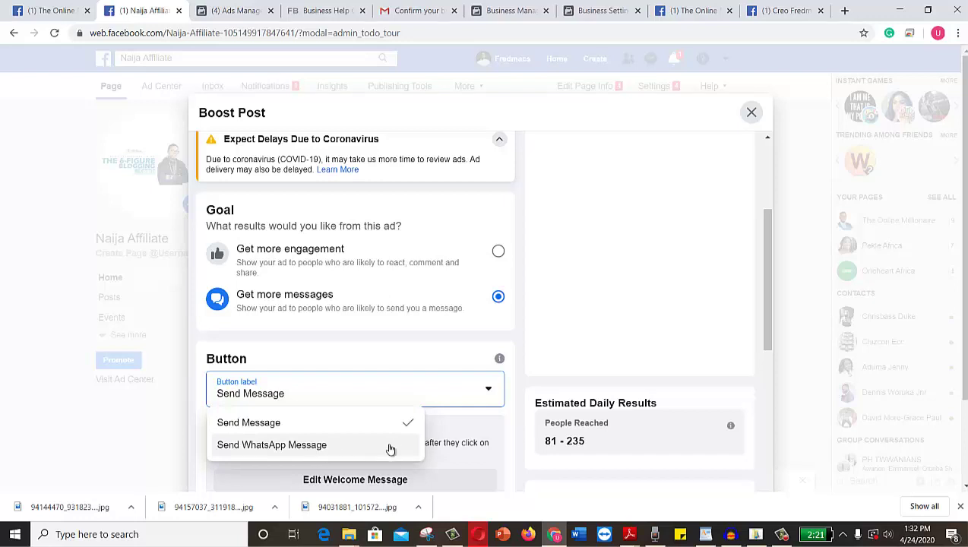
{"action": "left_click", "coordinate": [325, 447]}
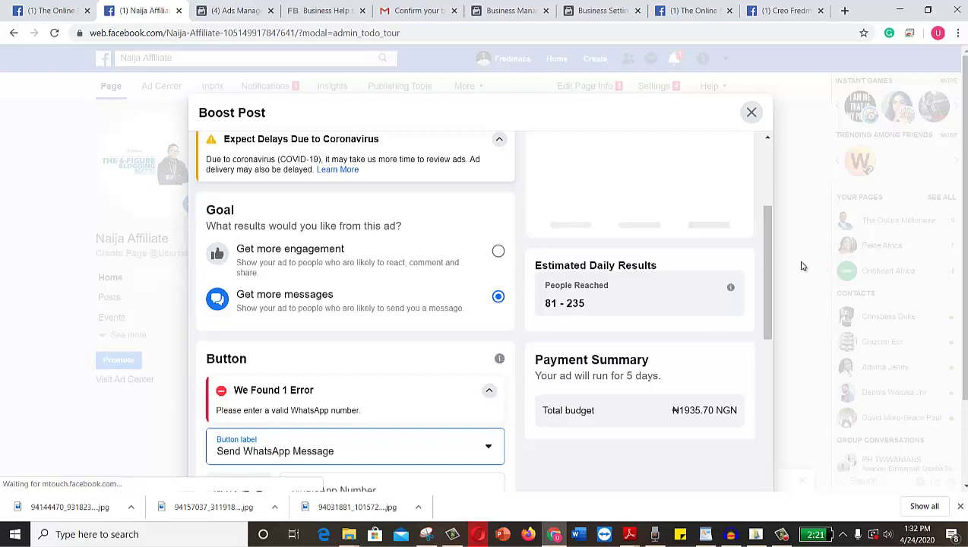
{"action": "scroll", "coordinate": [769, 255], "scroll_direction": "down", "scroll_amount": 2}
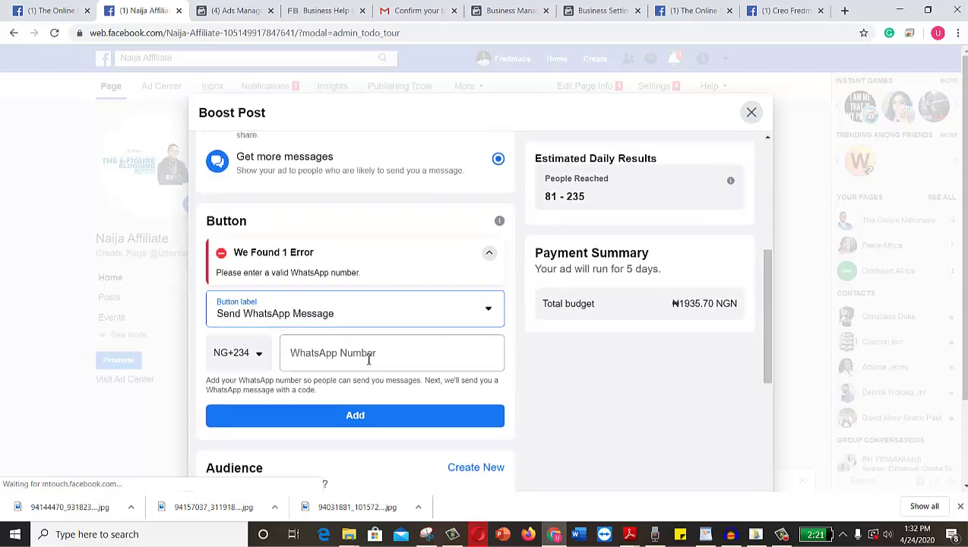
{"action": "left_click", "coordinate": [488, 311]}
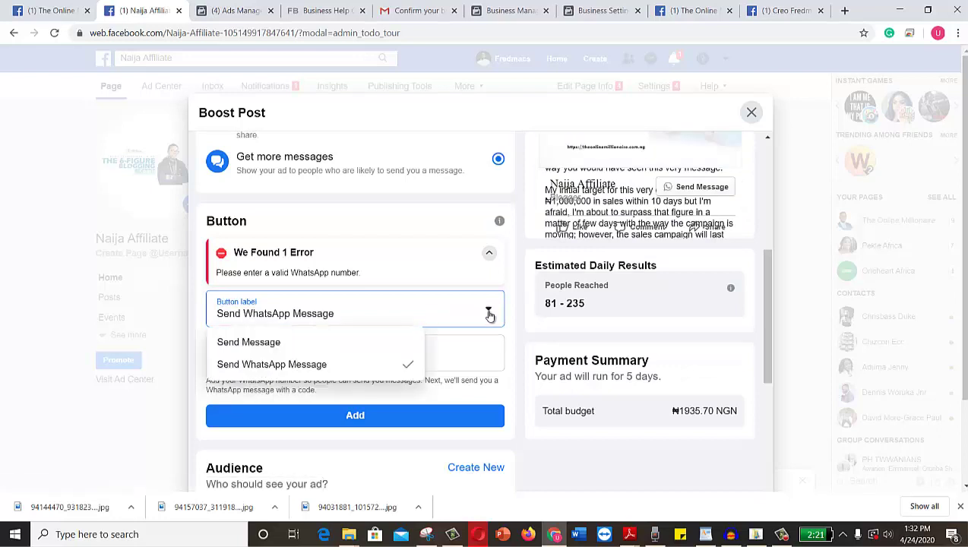
{"action": "left_click", "coordinate": [312, 343]}
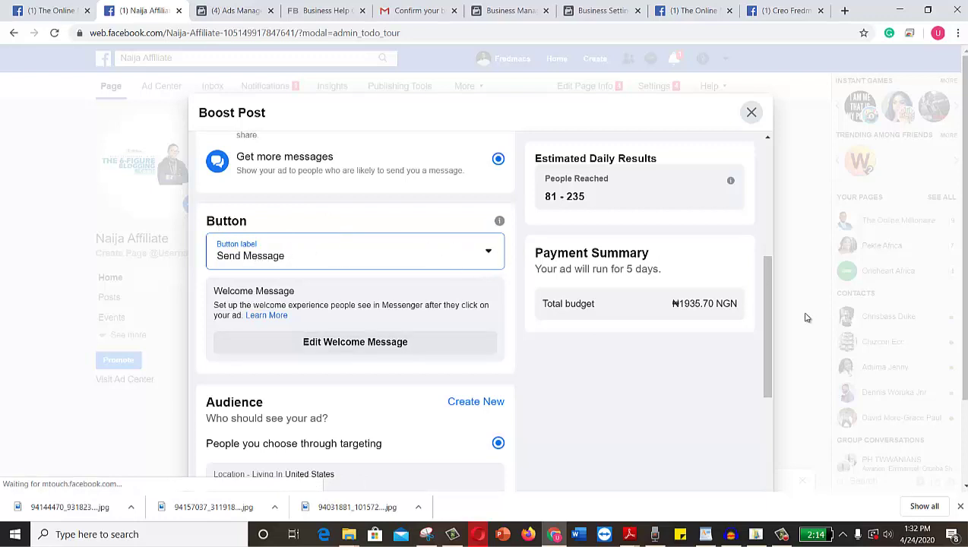
Edit the boost's audience to target all genders aged 27 to 45.
{"action": "mouse_move", "coordinate": [768, 309]}
{"action": "left_mouse_down"}
{"action": "mouse_move", "coordinate": [762, 232]}
{"action": "mouse_move", "coordinate": [761, 297]}
{"action": "left_mouse_up"}
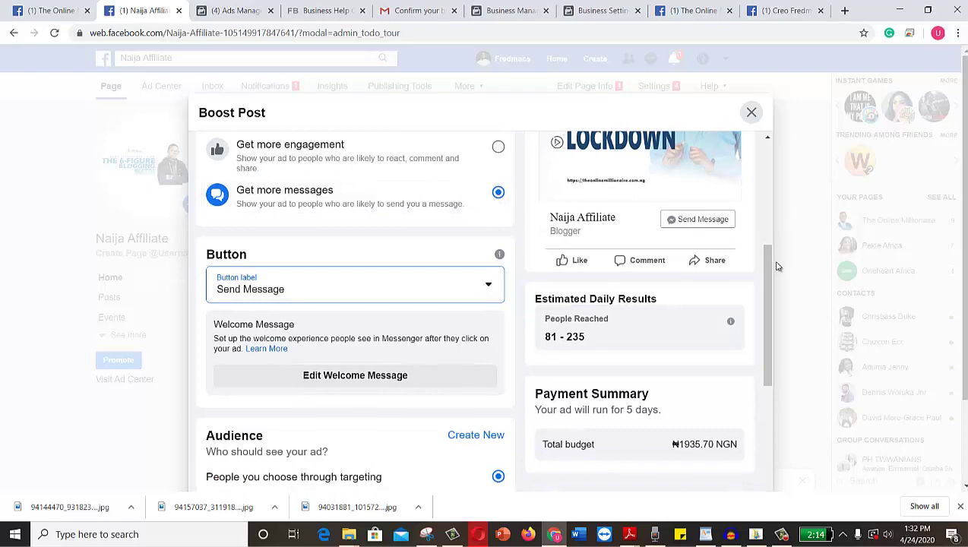
{"action": "left_click_drag", "start_coordinate": [762, 261], "coordinate": [765, 347]}
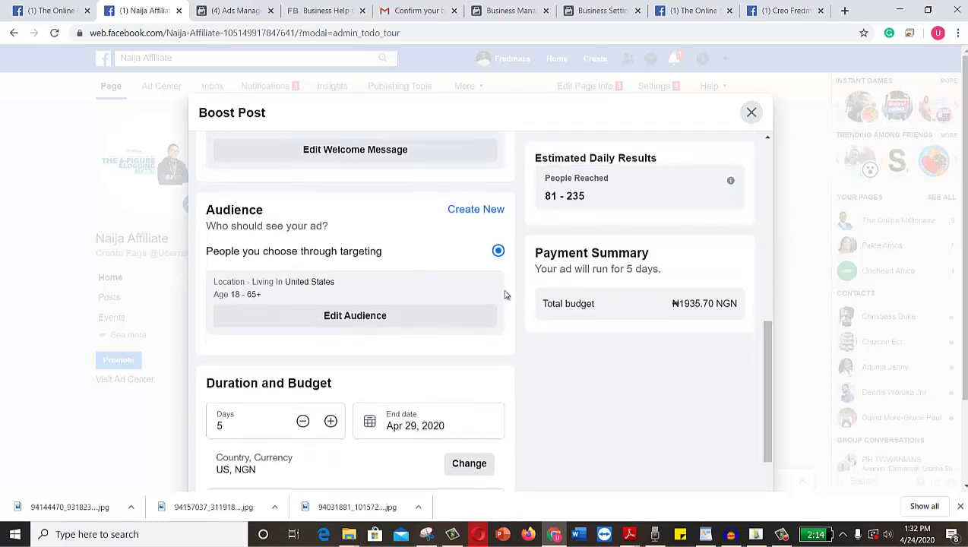
{"action": "left_click", "coordinate": [340, 317]}
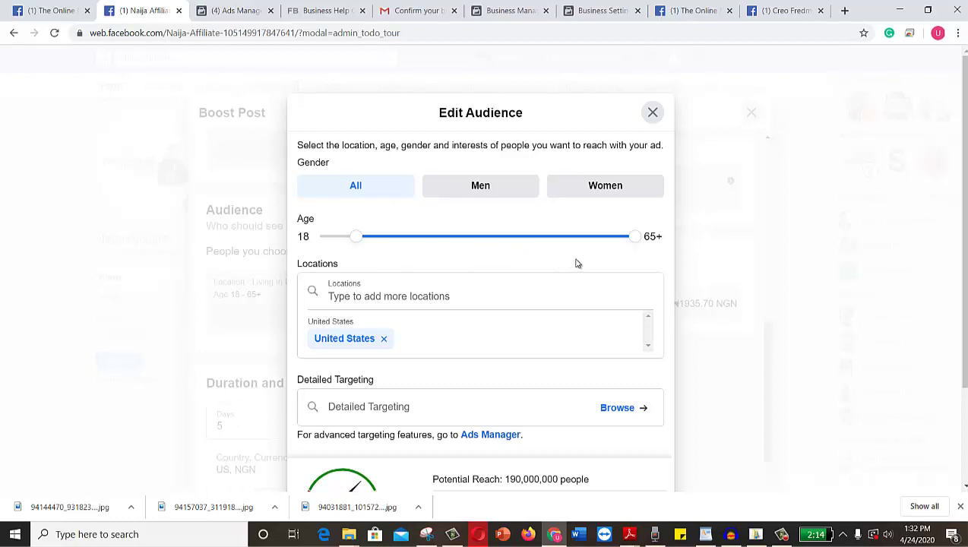
{"action": "left_click_drag", "start_coordinate": [636, 241], "coordinate": [519, 247]}
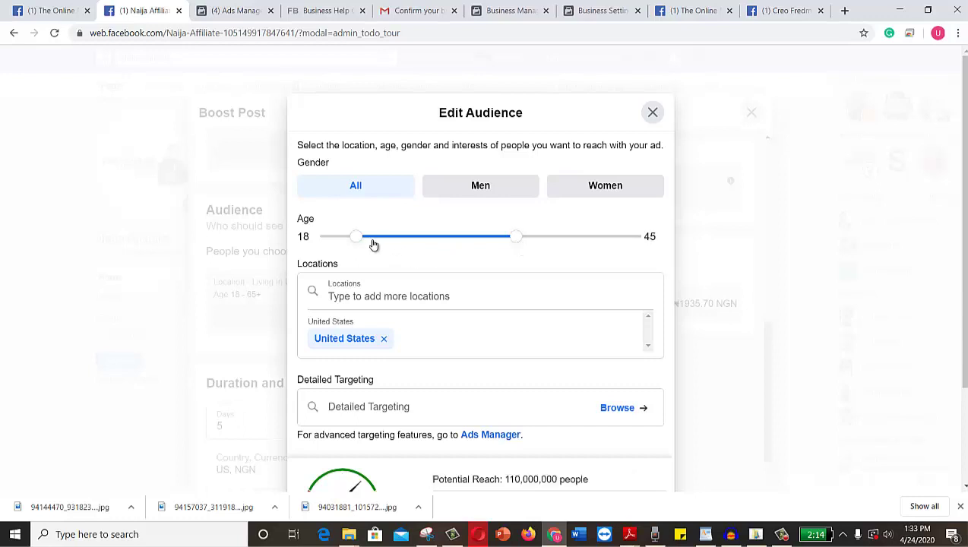
{"action": "left_click_drag", "start_coordinate": [363, 242], "coordinate": [409, 242]}
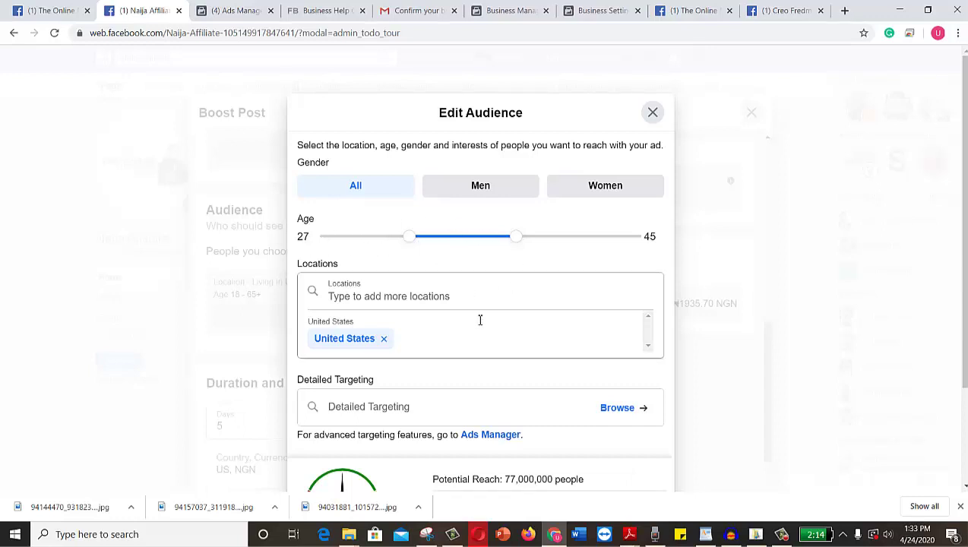
Replace United States with Lagos, Lagos State, Nigeria as the audience's location.
{"action": "left_click", "coordinate": [384, 339]}
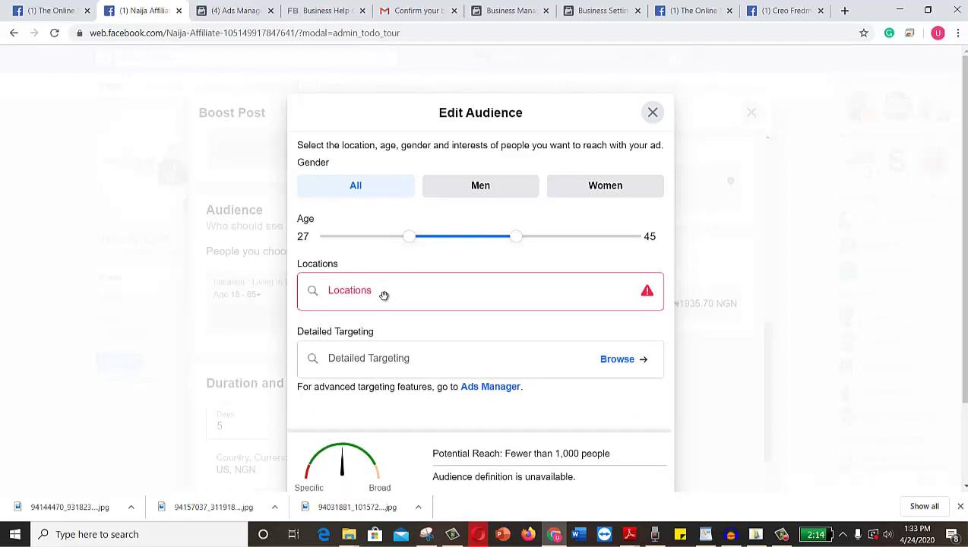
{"action": "left_click", "coordinate": [385, 294]}
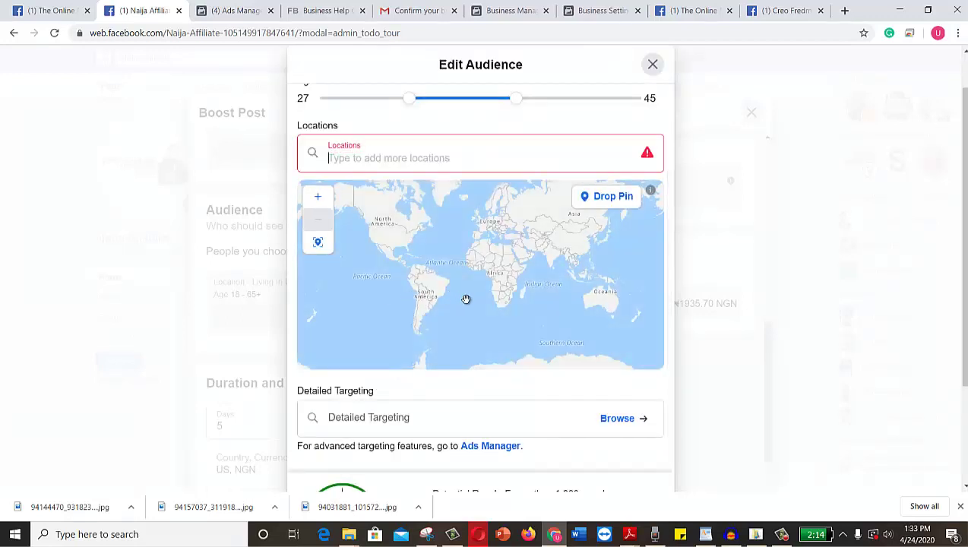
{"action": "type", "text": "Niger"}
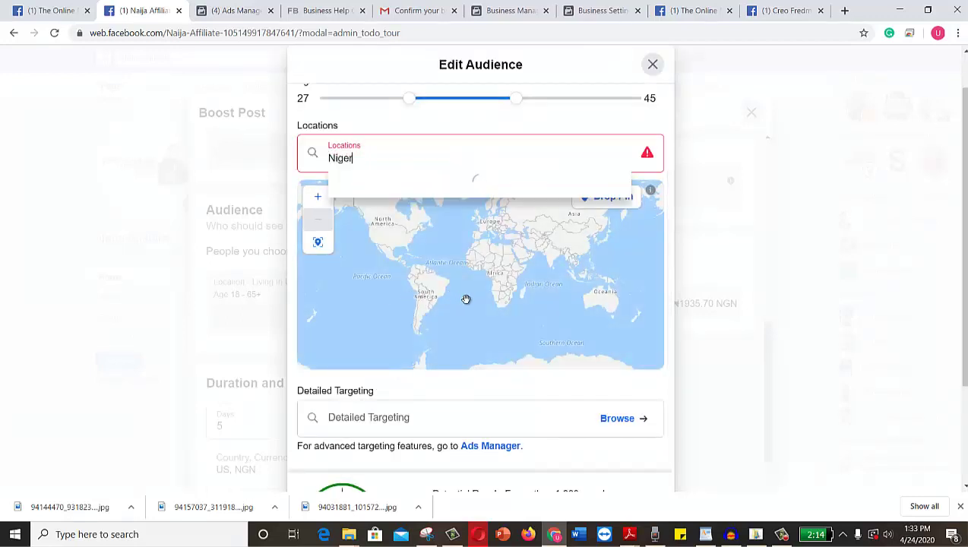
{"action": "type", "text": "ia"}
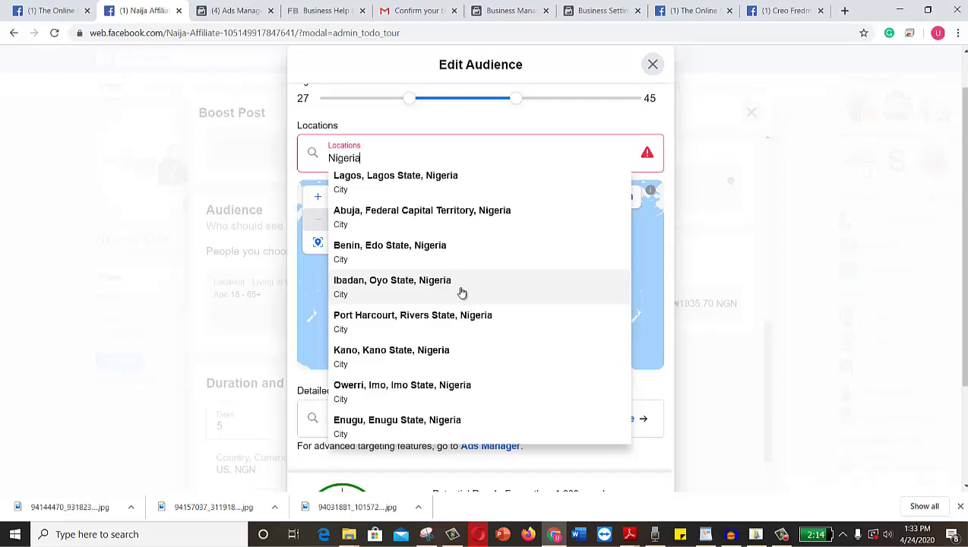
{"action": "left_click", "coordinate": [437, 177]}
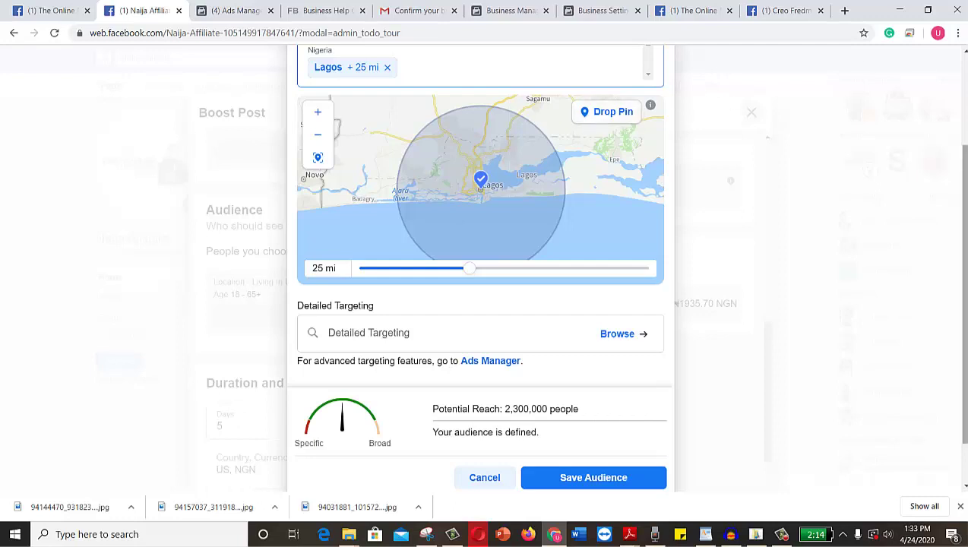
Reselect Lagos, Lagos State, Nigeria from the audience's location suggestions.
{"action": "scroll", "coordinate": [960, 91], "scroll_direction": "up", "scroll_amount": 2}
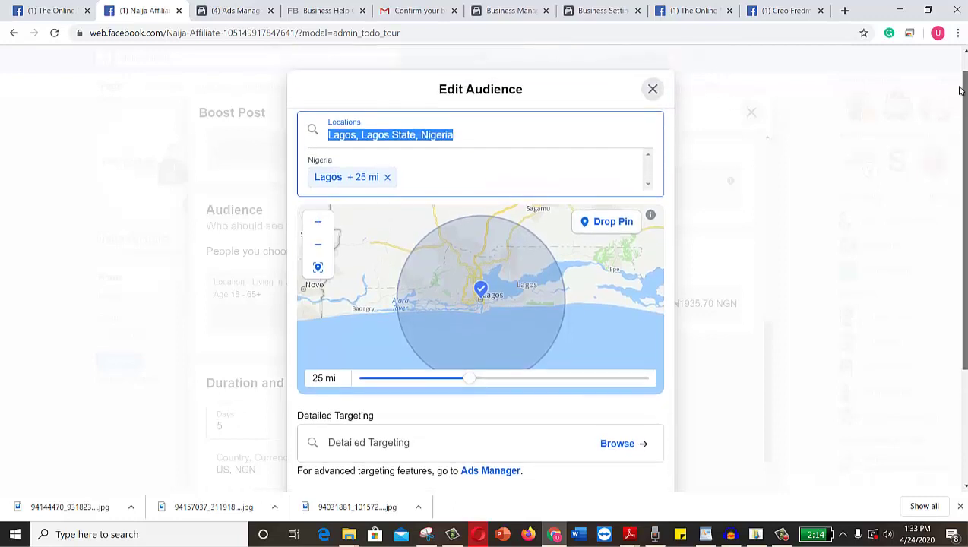
{"action": "scroll", "coordinate": [958, 87], "scroll_direction": "up", "scroll_amount": 2}
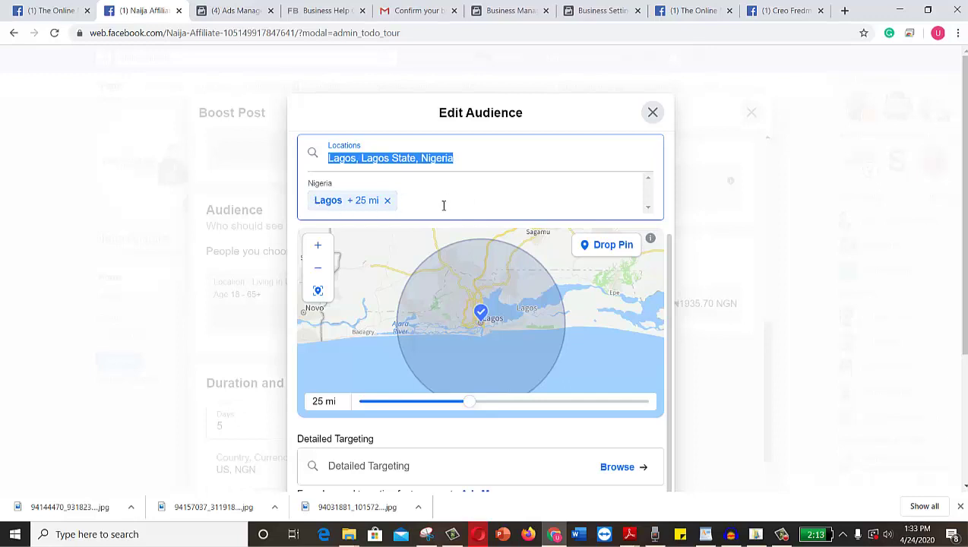
{"action": "left_click", "coordinate": [441, 206]}
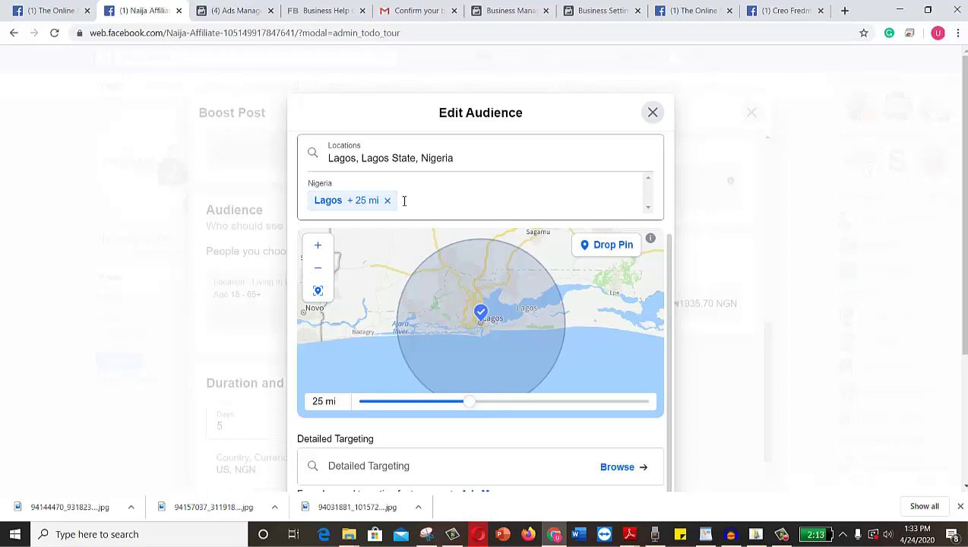
{"action": "left_click", "coordinate": [350, 184]}
{"action": "scroll", "coordinate": [349, 185], "scroll_direction": "down", "scroll_amount": 1}
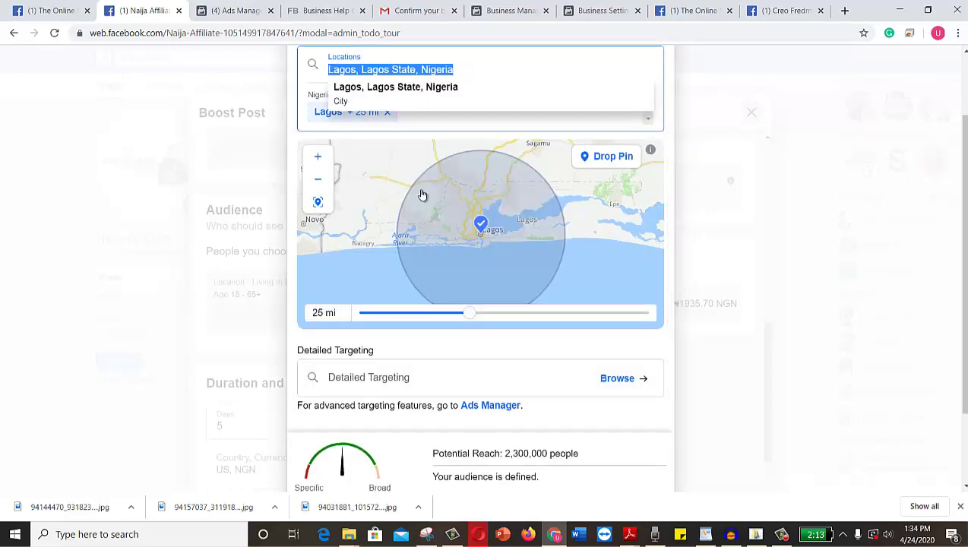
{"action": "left_click", "coordinate": [392, 88]}
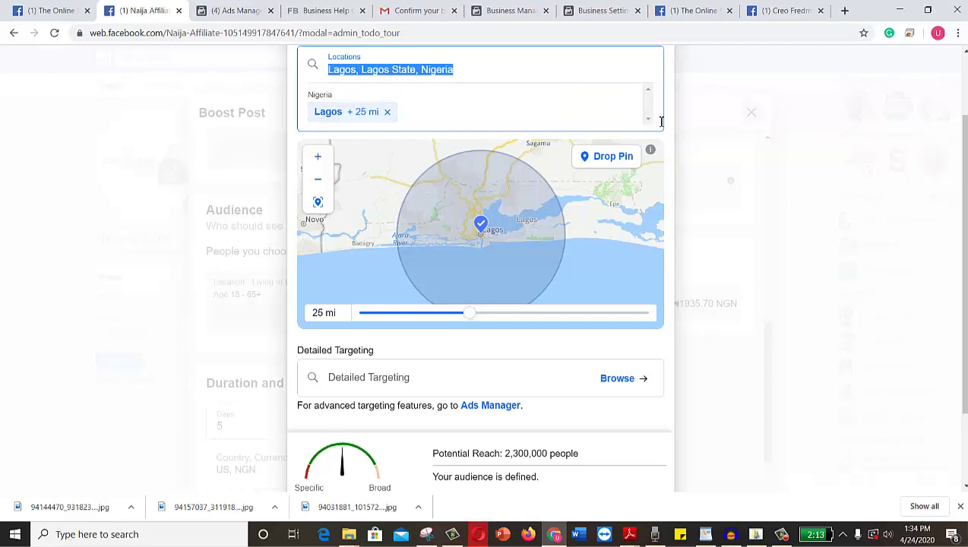
Open the browsable detailed targeting categories for the boost's Lagos audience.
{"action": "scroll", "coordinate": [960, 265], "scroll_direction": "down", "scroll_amount": 1}
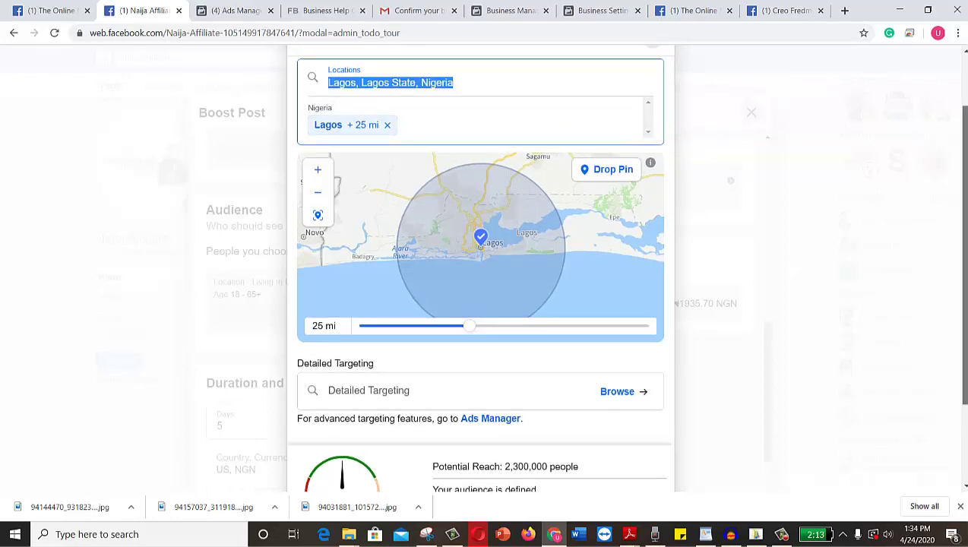
{"action": "scroll", "coordinate": [962, 101], "scroll_direction": "up", "scroll_amount": 3}
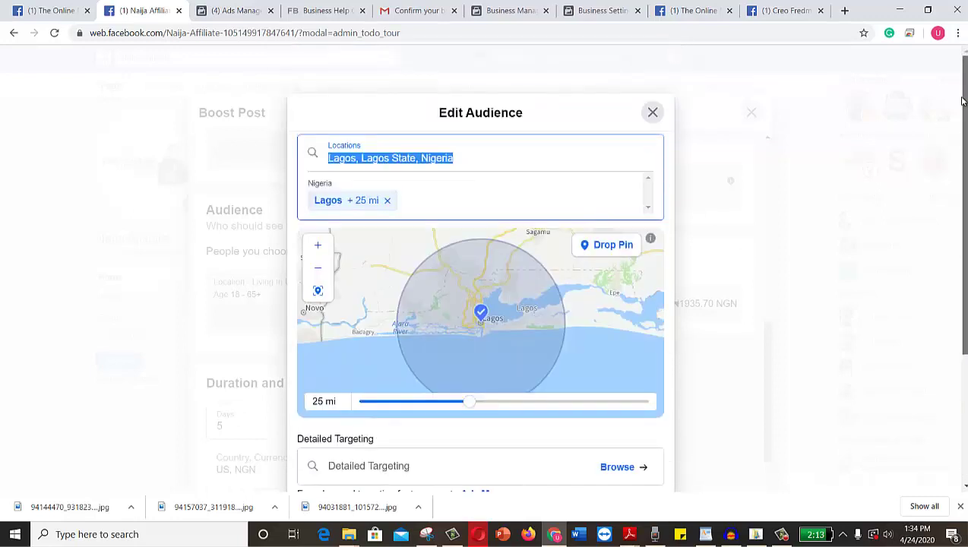
{"action": "left_click_drag", "start_coordinate": [962, 157], "coordinate": [946, 231]}
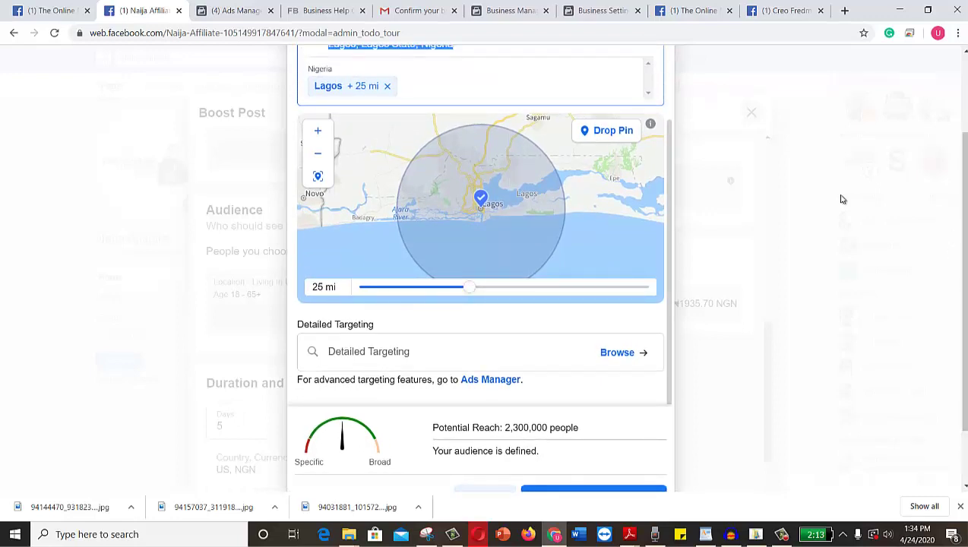
{"action": "left_click_drag", "start_coordinate": [960, 195], "coordinate": [960, 245]}
{"action": "left_click", "coordinate": [410, 284]}
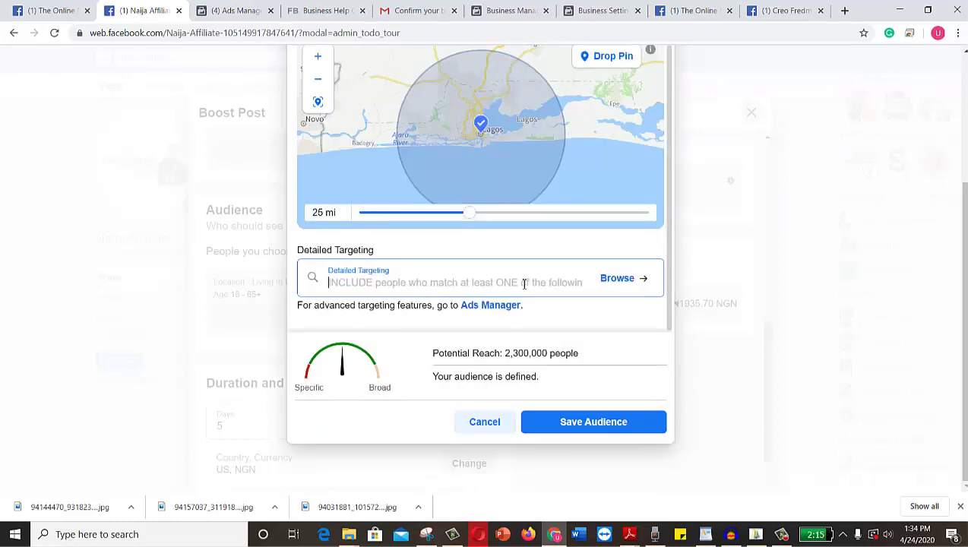
{"action": "left_click", "coordinate": [611, 279]}
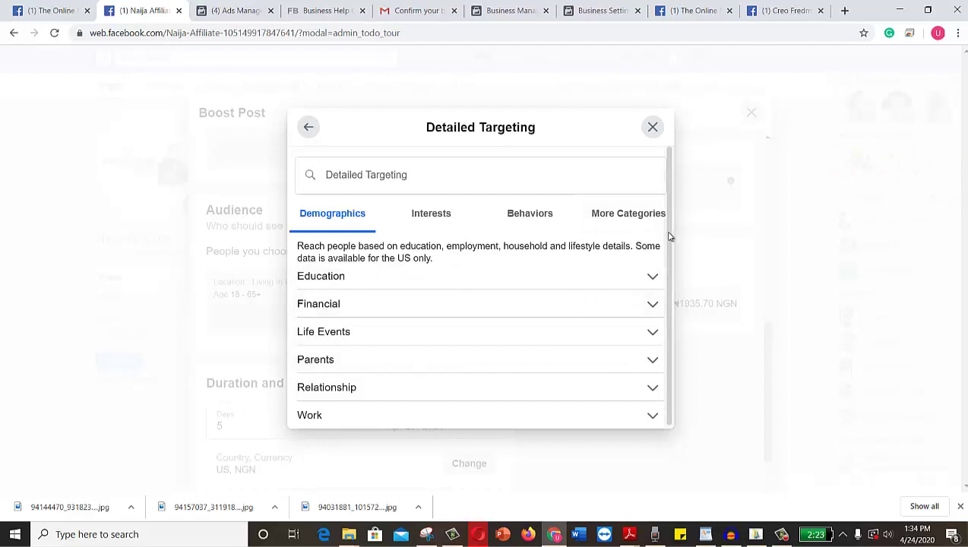
Examine the household income options in the Financial demographics.
{"action": "scroll", "coordinate": [669, 254], "scroll_direction": "down", "scroll_amount": 1}
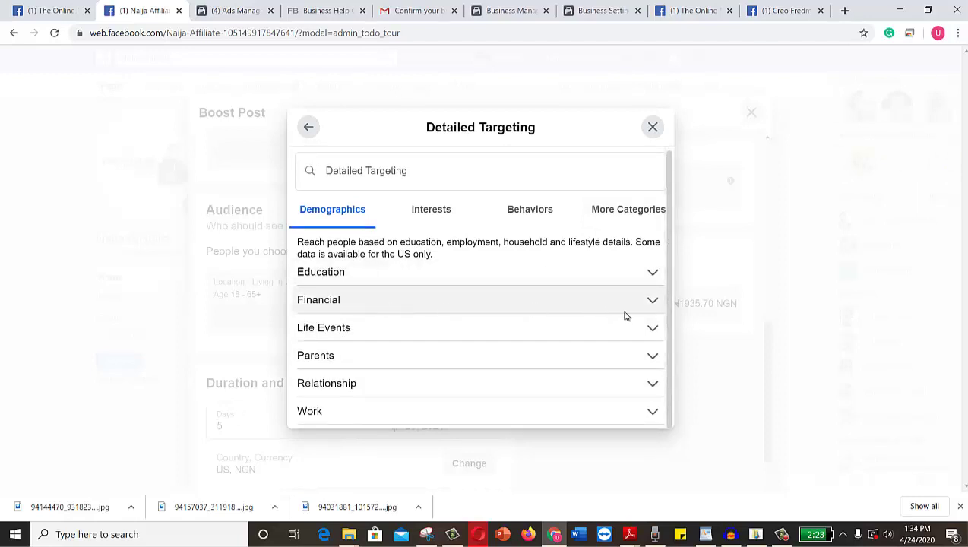
{"action": "left_click", "coordinate": [653, 301]}
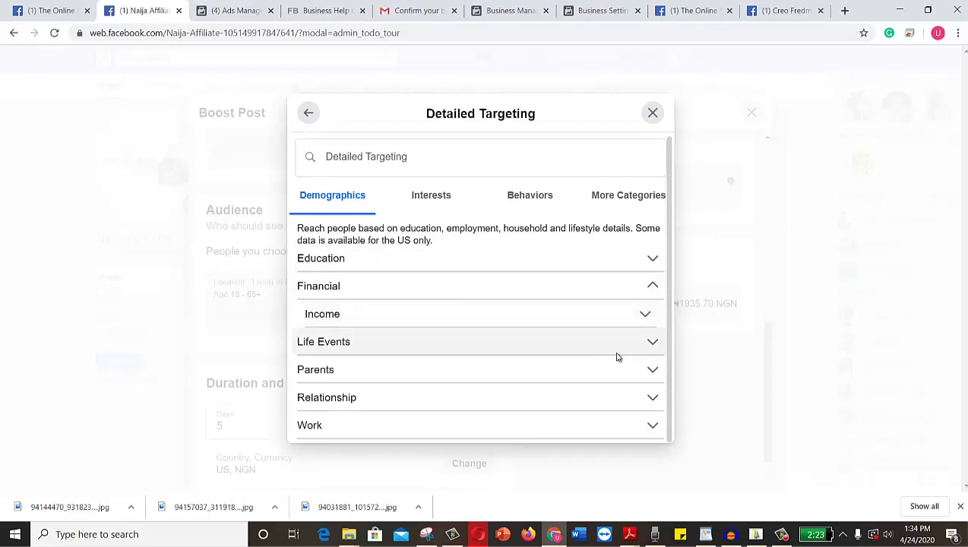
{"action": "left_click", "coordinate": [646, 314]}
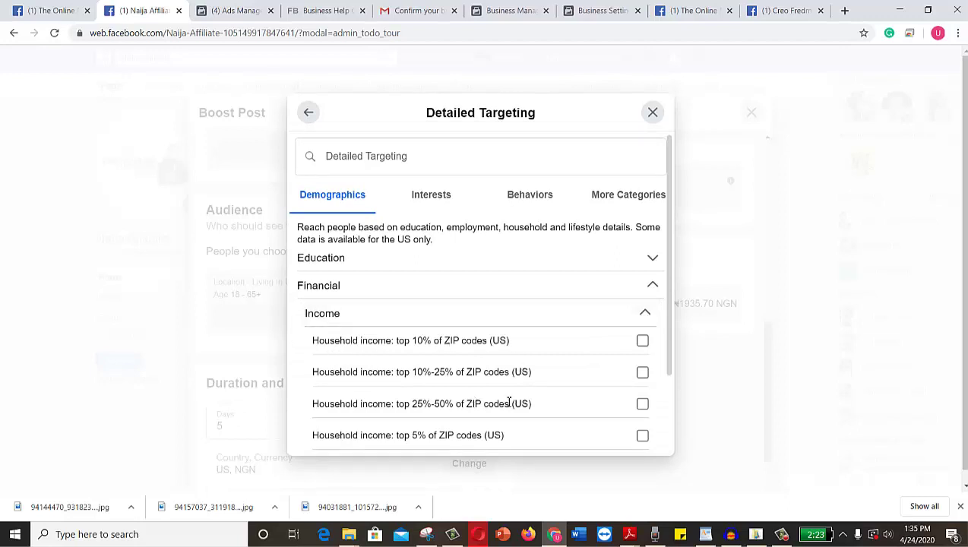
{"action": "scroll", "coordinate": [668, 282], "scroll_direction": "down", "scroll_amount": 2}
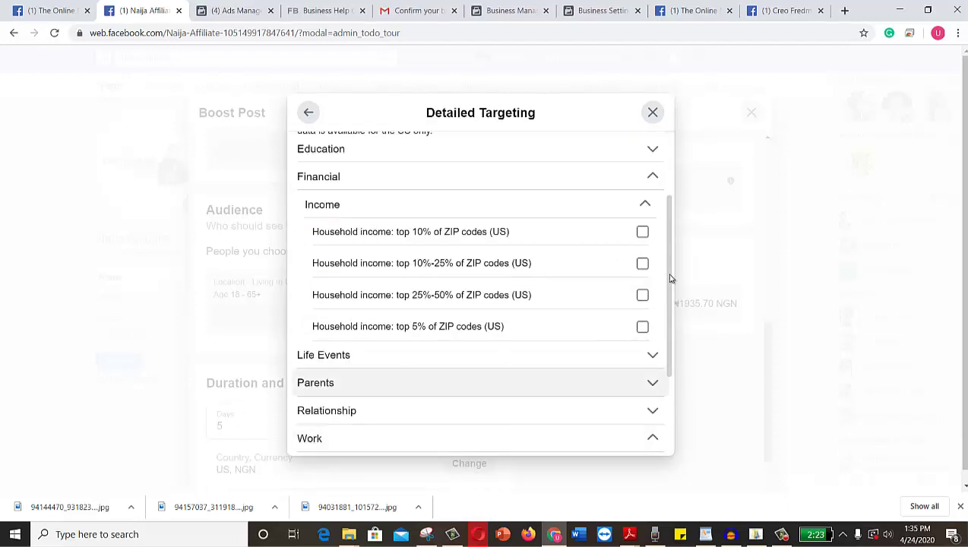
Add the IT and Technical Services industry from the Work demographics to the audience's detailed targeting.
{"action": "left_click_drag", "start_coordinate": [670, 278], "coordinate": [683, 380]}
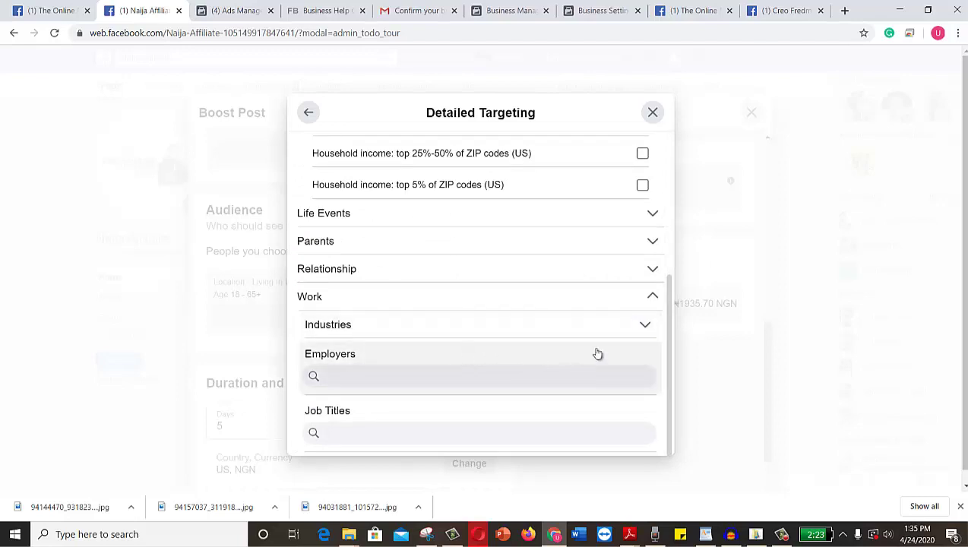
{"action": "left_click", "coordinate": [641, 332]}
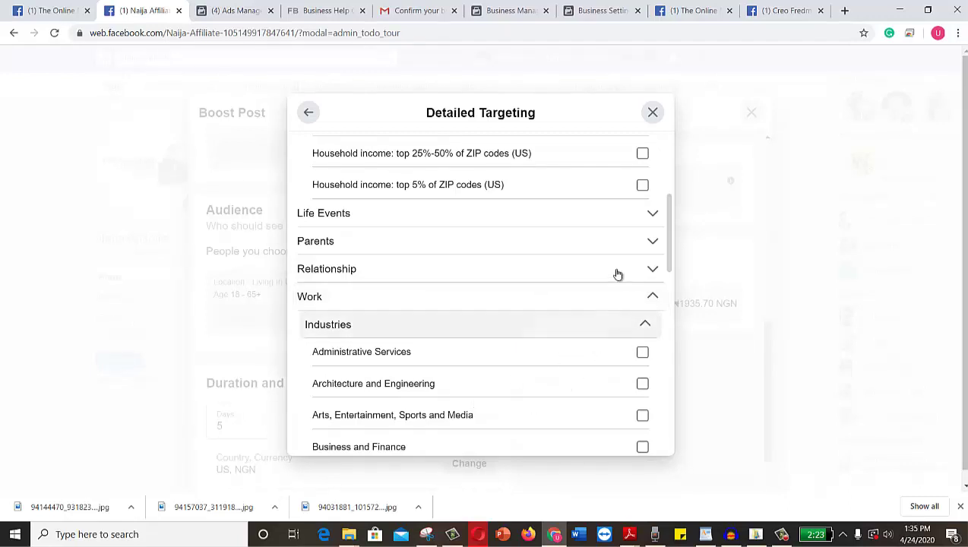
{"action": "left_click_drag", "start_coordinate": [670, 255], "coordinate": [666, 305]}
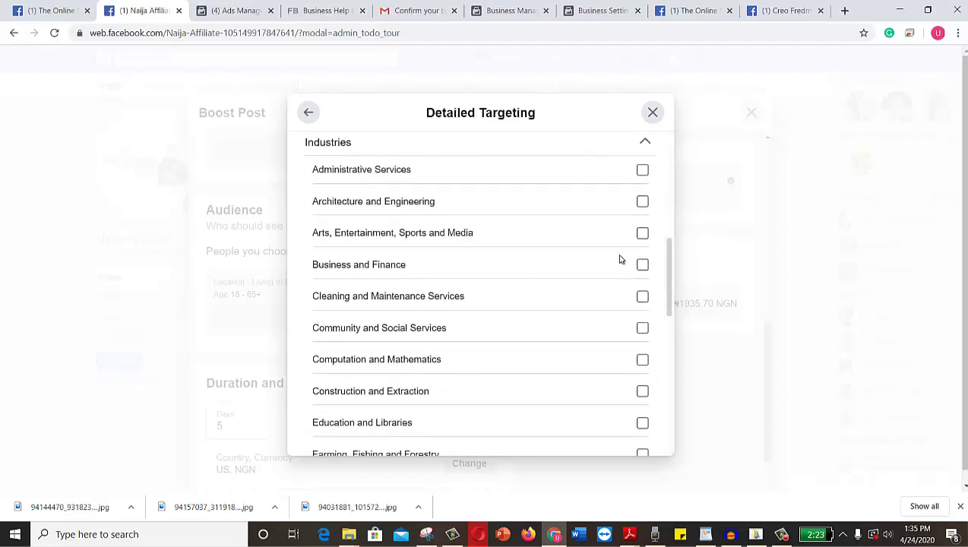
{"action": "left_click_drag", "start_coordinate": [671, 260], "coordinate": [671, 315]}
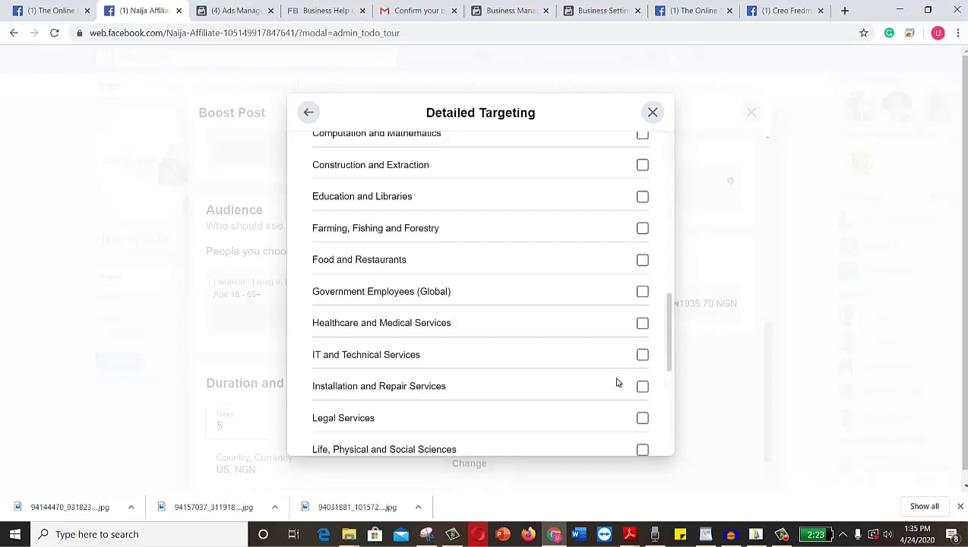
{"action": "left_click", "coordinate": [642, 355]}
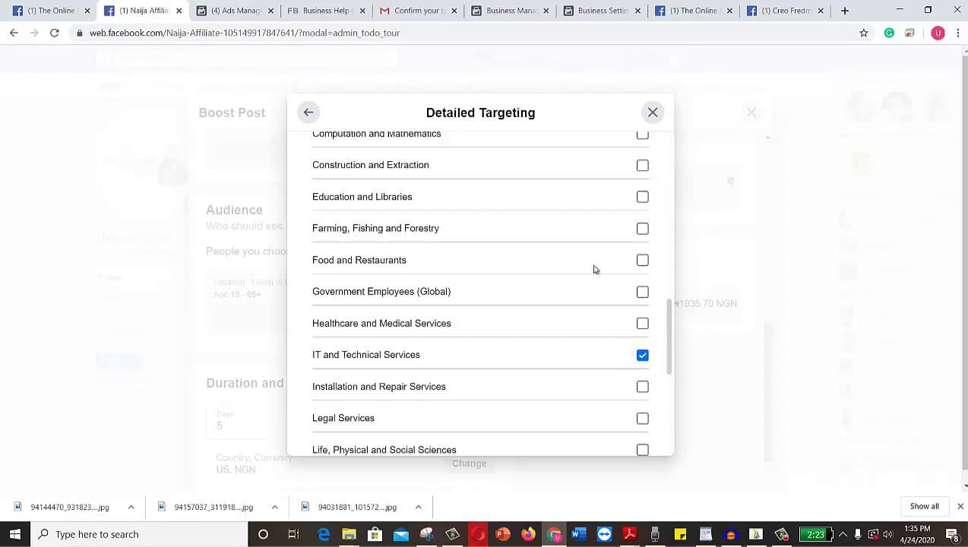
Add the Sales and Production industries to the detailed targeting and return to the audience editor.
{"action": "scroll", "coordinate": [665, 323], "scroll_direction": "up", "scroll_amount": 3}
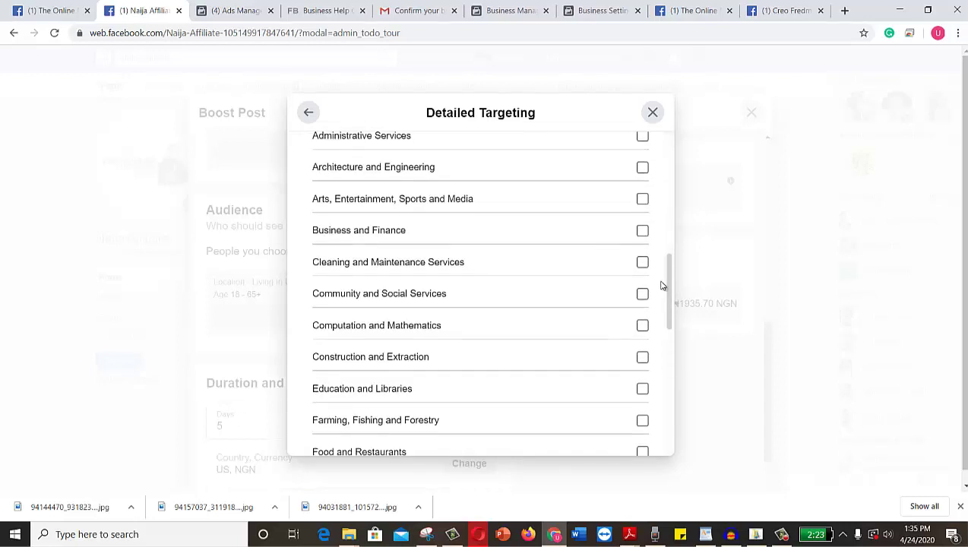
{"action": "left_click_drag", "start_coordinate": [661, 294], "coordinate": [665, 404]}
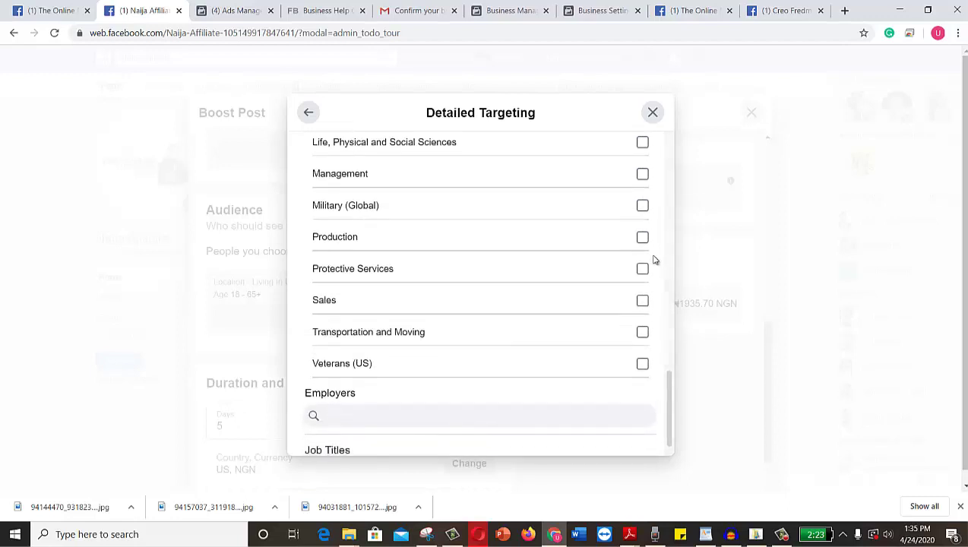
{"action": "left_click", "coordinate": [641, 302]}
{"action": "left_click", "coordinate": [643, 237]}
{"action": "left_click_drag", "start_coordinate": [669, 375], "coordinate": [655, 270]}
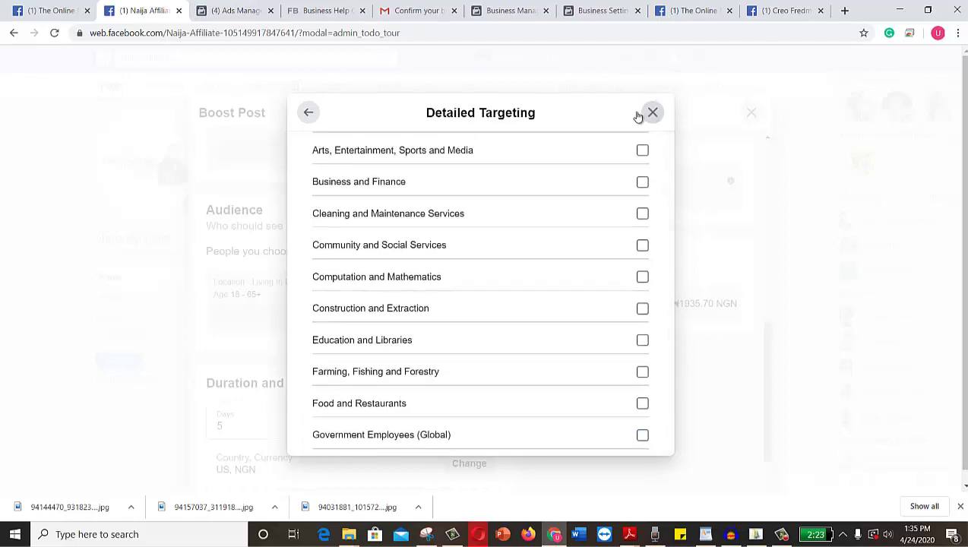
{"action": "left_click", "coordinate": [307, 112]}
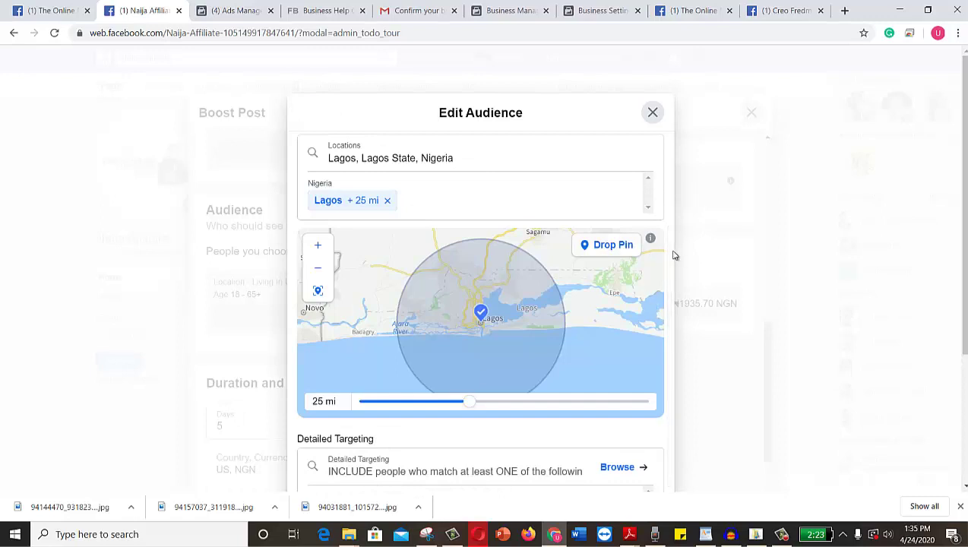
Search the detailed targeting for Amy and add the Amy Porterfield interest to the audience.
{"action": "scroll", "coordinate": [673, 288], "scroll_direction": "down", "scroll_amount": 1}
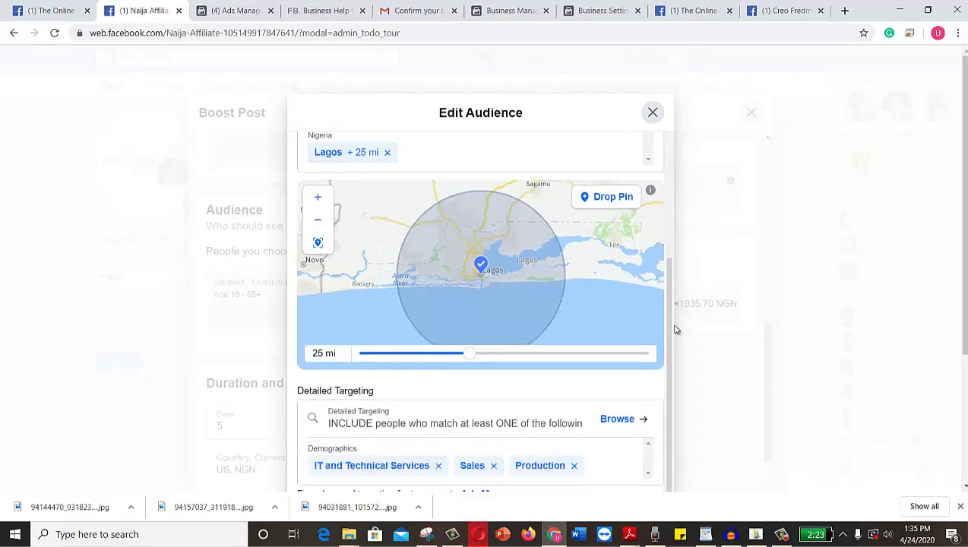
{"action": "left_click", "coordinate": [474, 427]}
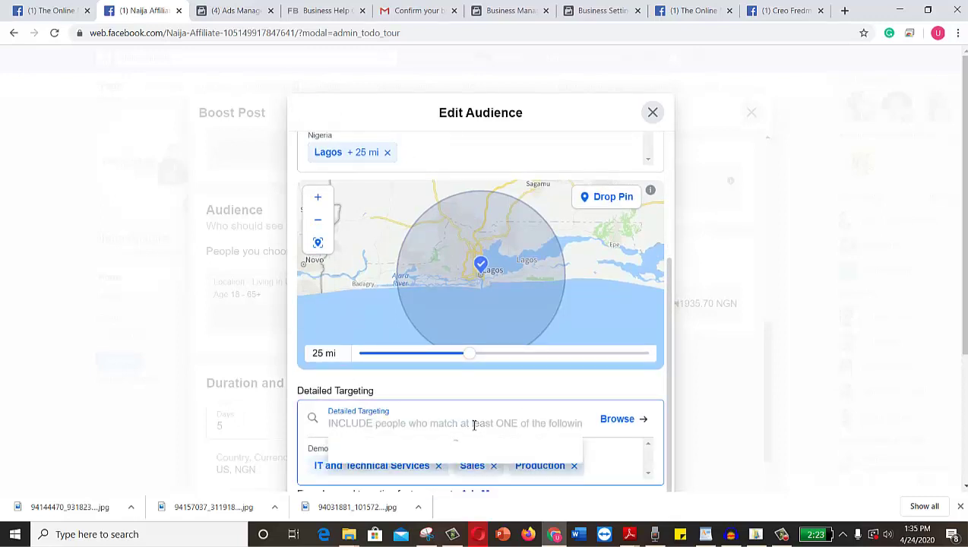
{"action": "type", "text": "a"}
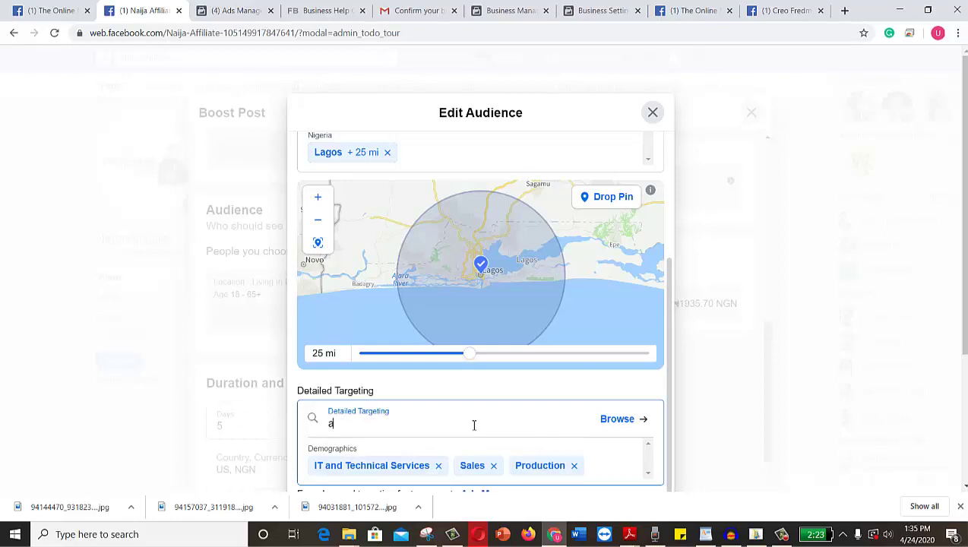
{"action": "type", "text": "MY"}
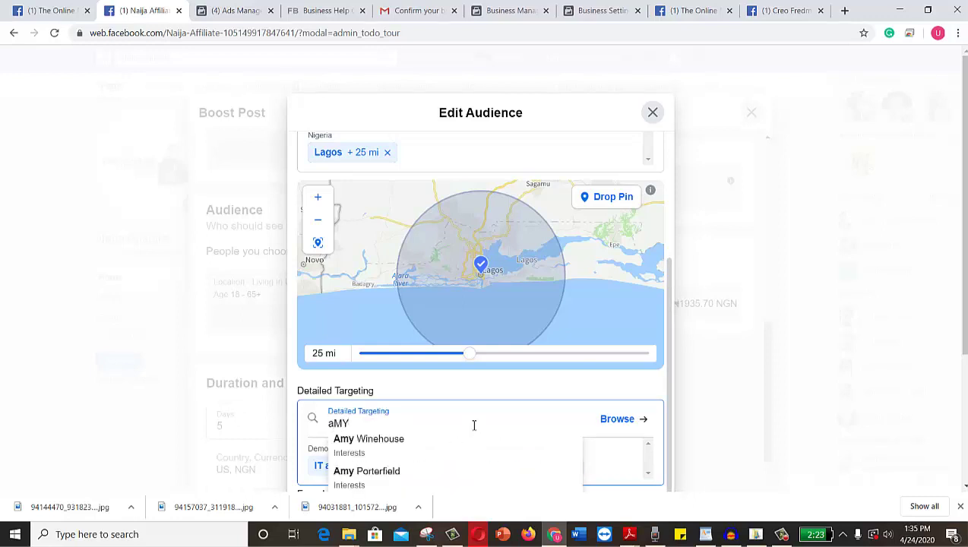
{"action": "key", "text": "BackSpace"}
{"action": "key", "text": "BackSpace"}
{"action": "key", "text": "BackSpace"}
{"action": "type", "text": "A"}
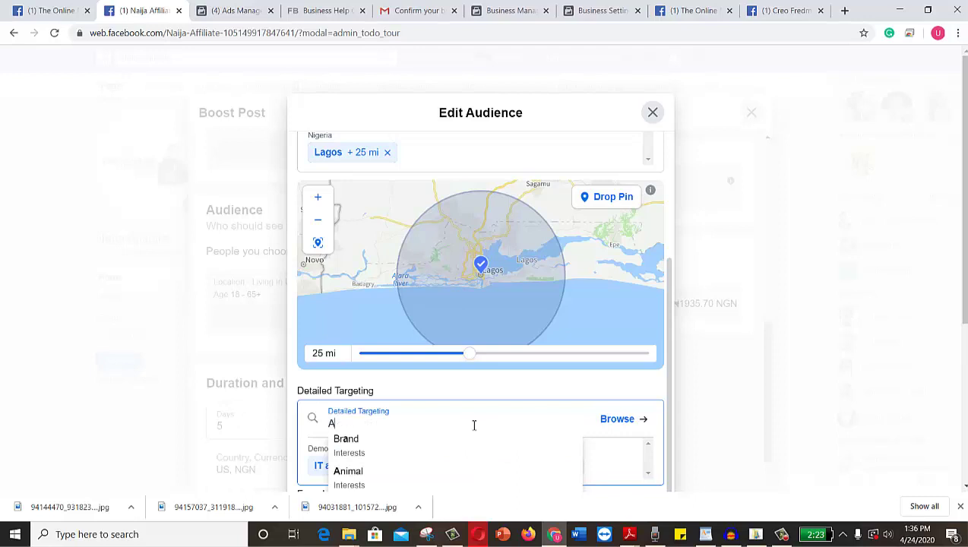
{"action": "type", "text": "my"}
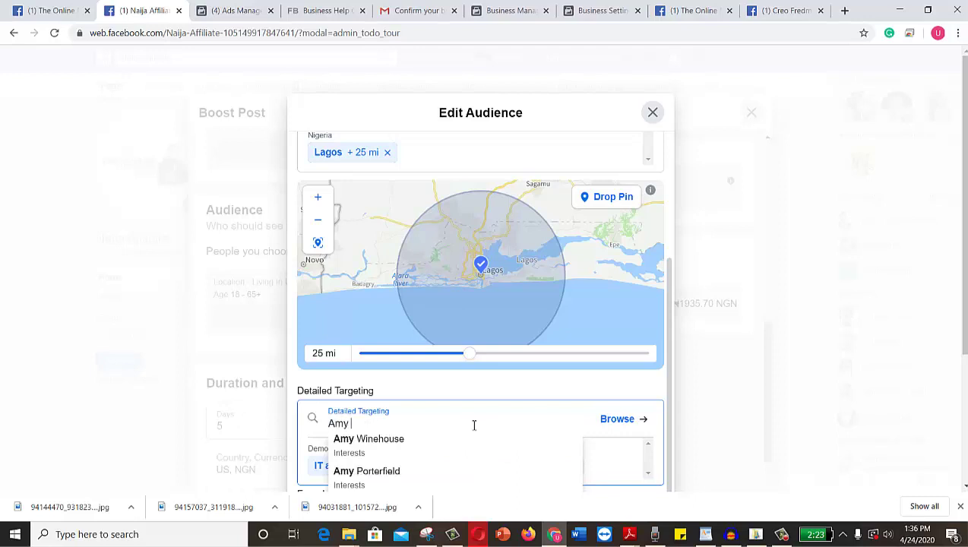
{"action": "left_click", "coordinate": [413, 474]}
{"action": "scroll", "coordinate": [422, 448], "scroll_direction": "down", "scroll_amount": 3}
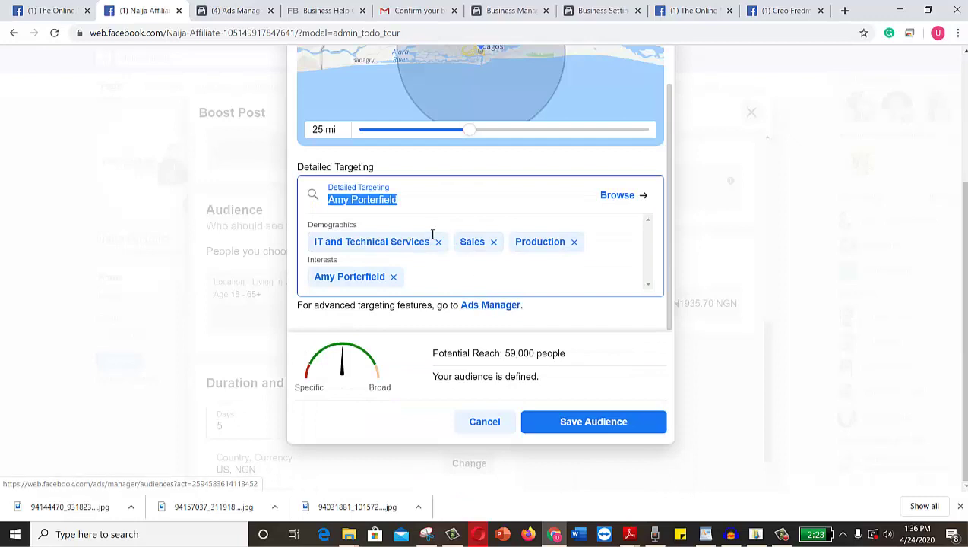
Search the detailed targeting for Eric Worre and add the Network Marketing Pro - Eric Worre interest.
{"action": "left_click", "coordinate": [418, 199]}
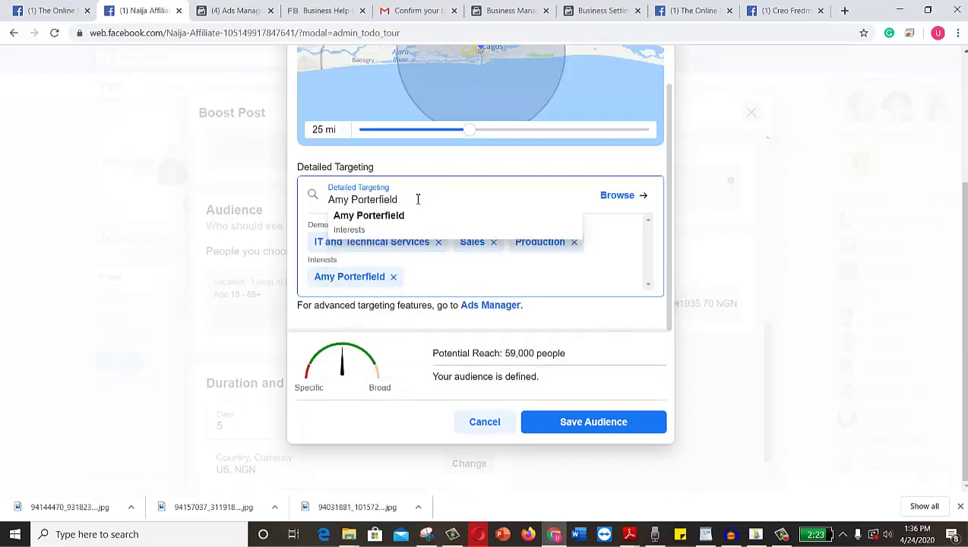
{"action": "key", "text": "BackSpace"}
{"action": "key", "text": "BackSpace"}
{"action": "key", "text": "BackSpace"}
{"action": "key", "text": "BackSpace"}
{"action": "key", "text": "BackSpace"}
{"action": "key", "text": "BackSpace"}
{"action": "key", "text": "BackSpace"}
{"action": "key", "text": "BackSpace"}
{"action": "key", "text": "BackSpace"}
{"action": "key", "text": "BackSpace"}
{"action": "key", "text": "BackSpace"}
{"action": "key", "text": "BackSpace"}
{"action": "key", "text": "BackSpace"}
{"action": "key", "text": "BackSpace"}
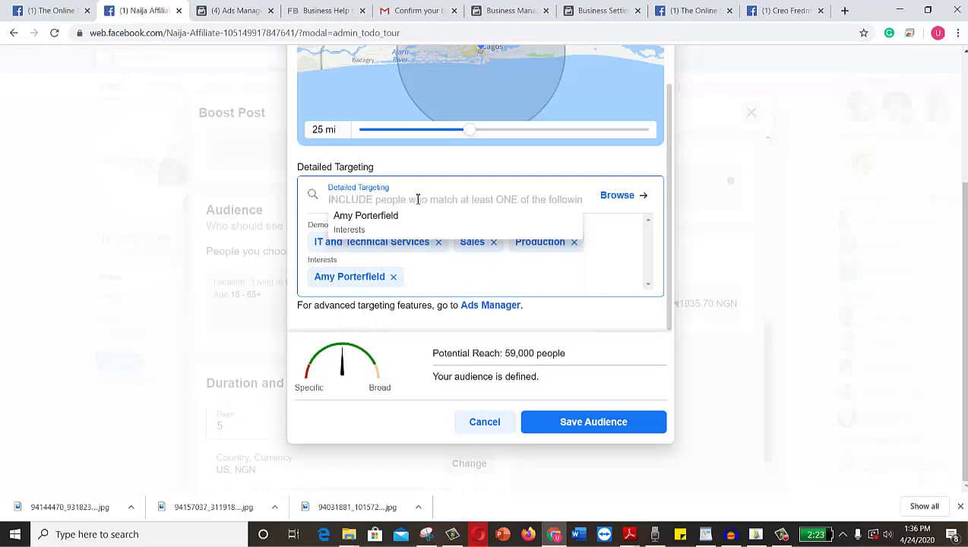
{"action": "type", "text": "Er"}
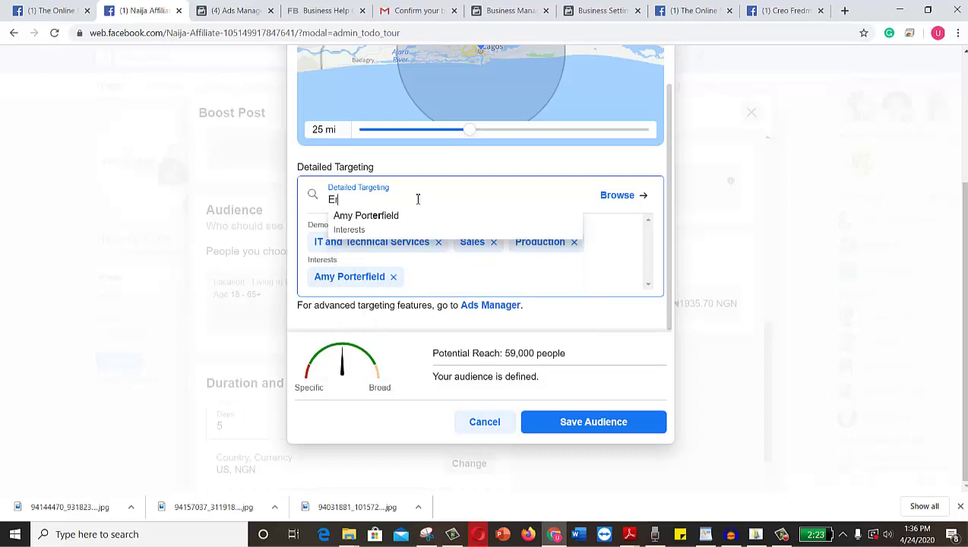
{"action": "type", "text": "ic W"}
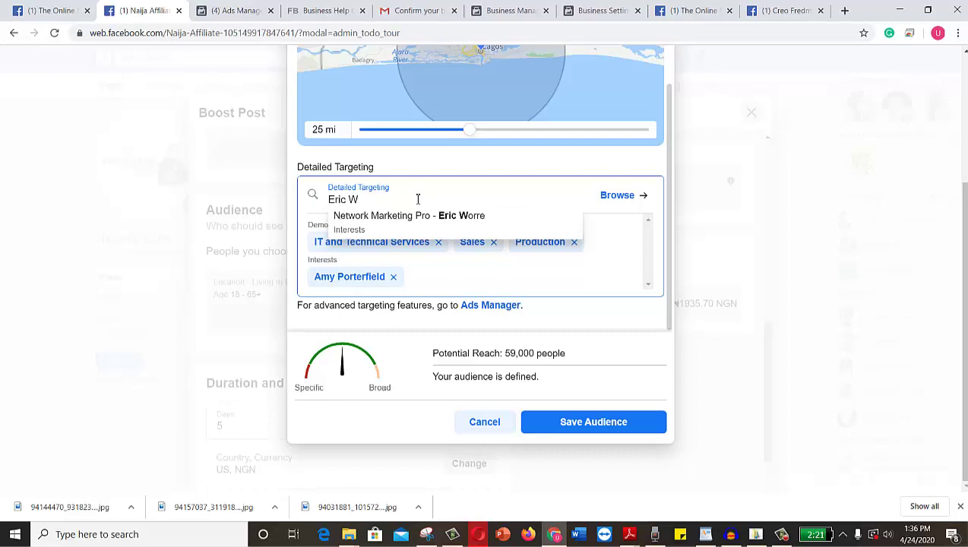
{"action": "type", "text": "orre"}
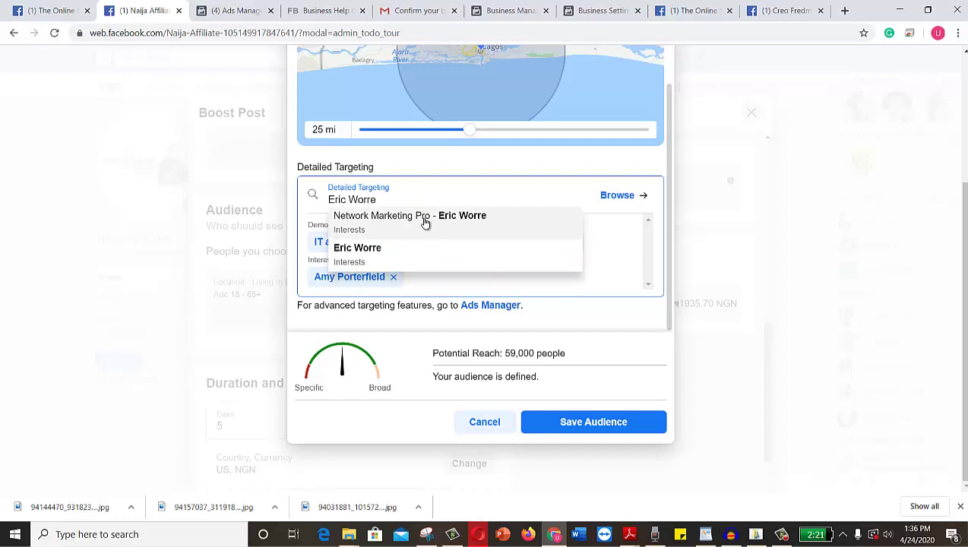
{"action": "left_click", "coordinate": [426, 220]}
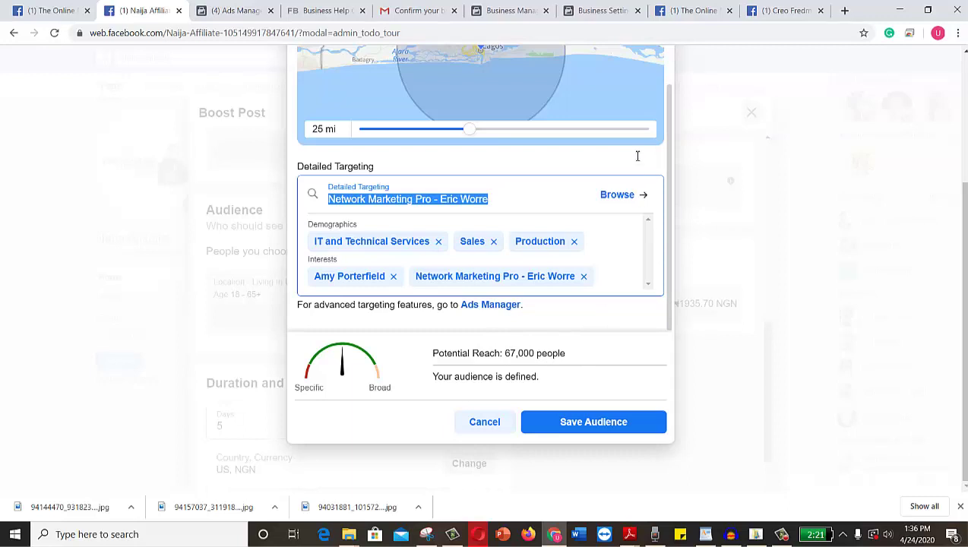
Search the detailed targeting for Engaged, add the Engaged Shoppers behavior and save the audience.
{"action": "scroll", "coordinate": [960, 133], "scroll_direction": "up", "scroll_amount": 2}
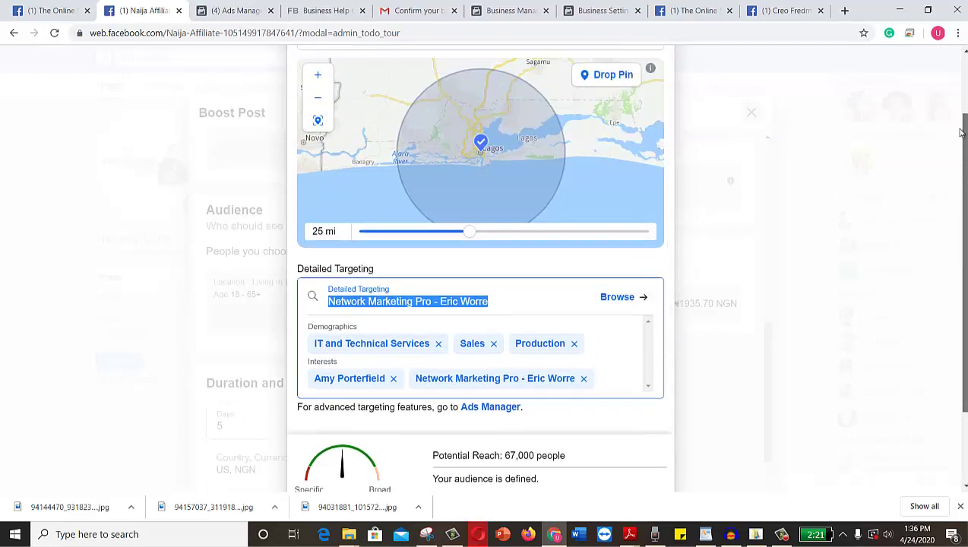
{"action": "left_click_drag", "start_coordinate": [960, 133], "coordinate": [961, 76]}
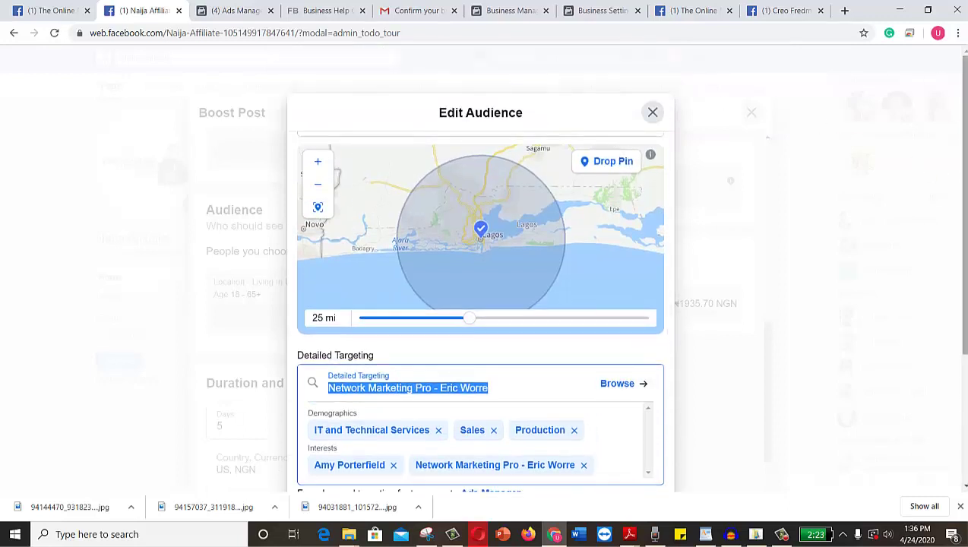
{"action": "scroll", "coordinate": [679, 328], "scroll_direction": "down", "scroll_amount": 3}
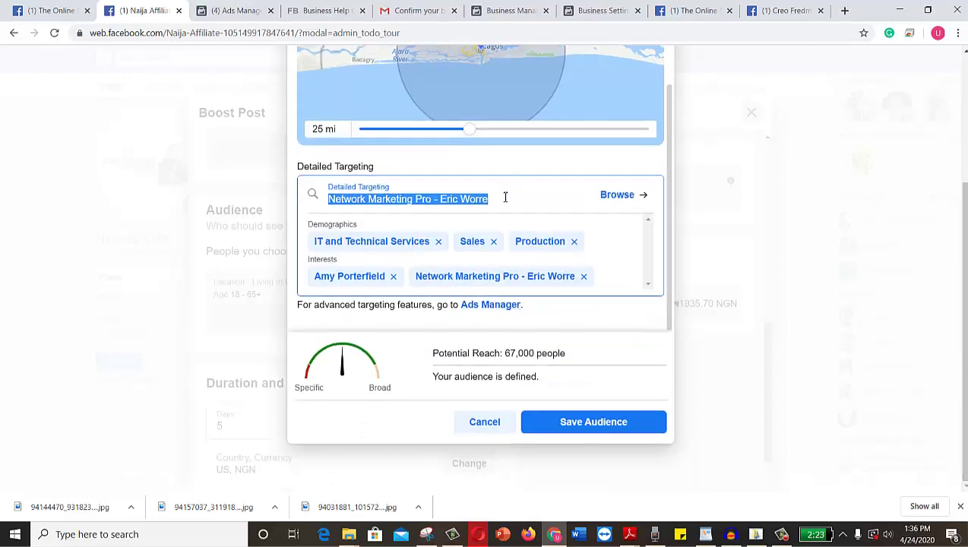
{"action": "key", "text": "BackSpace"}
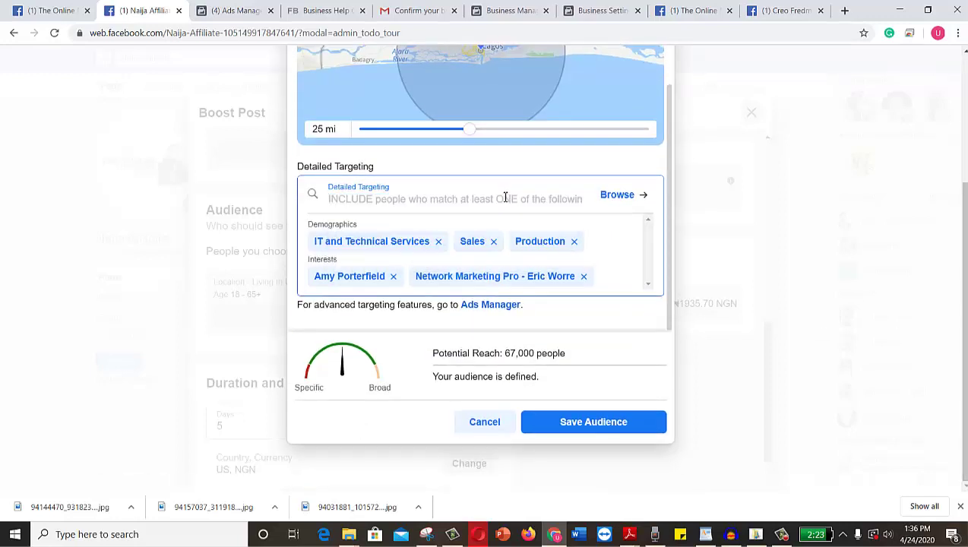
{"action": "type", "text": "En"}
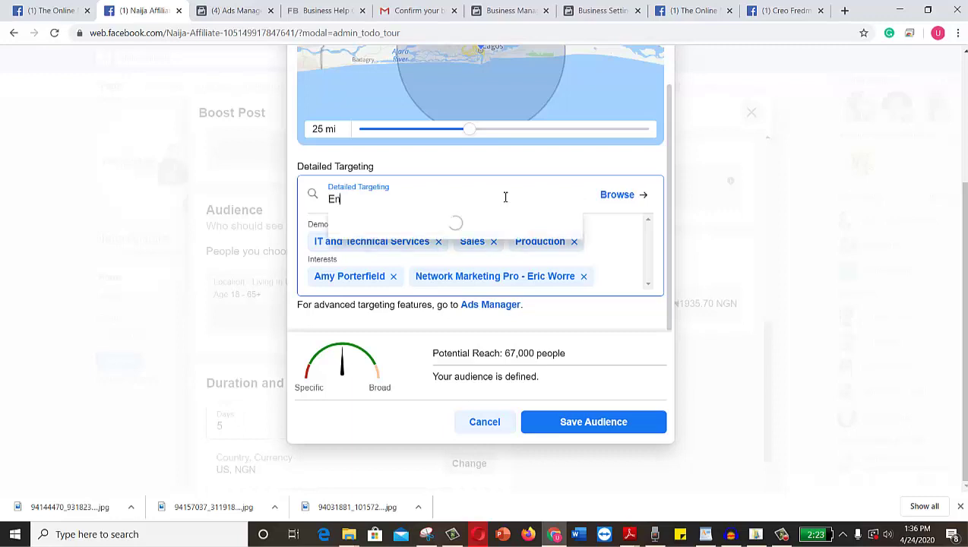
{"action": "type", "text": "gaged"}
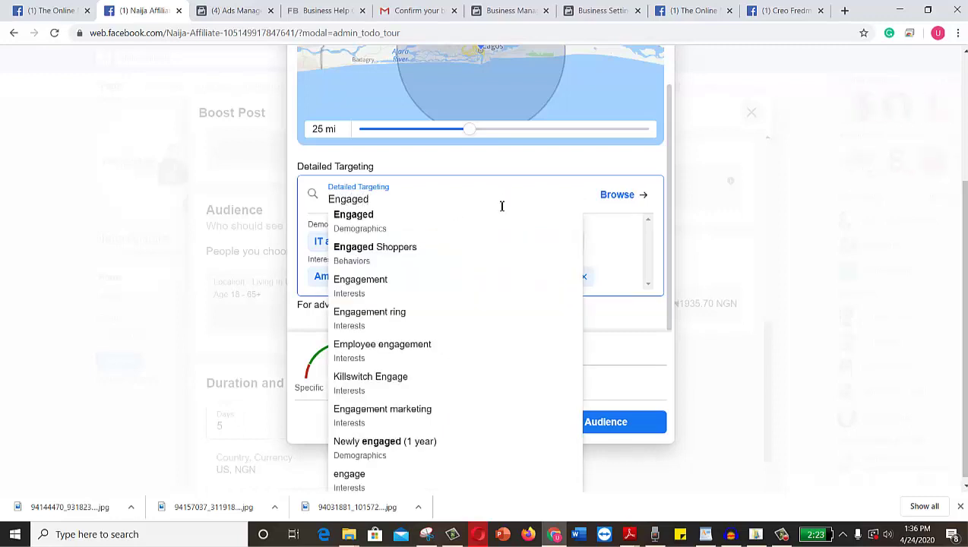
{"action": "left_click", "coordinate": [480, 253]}
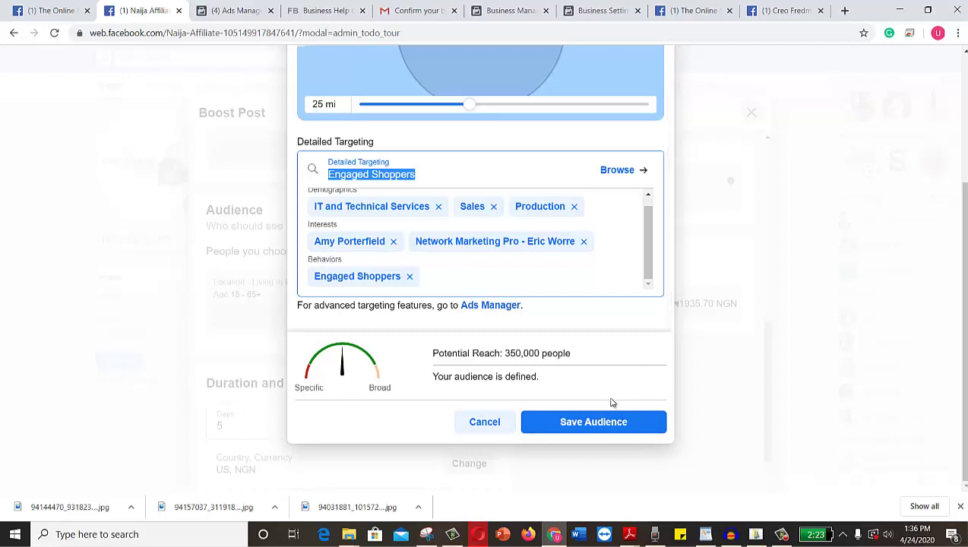
{"action": "left_click", "coordinate": [604, 422]}
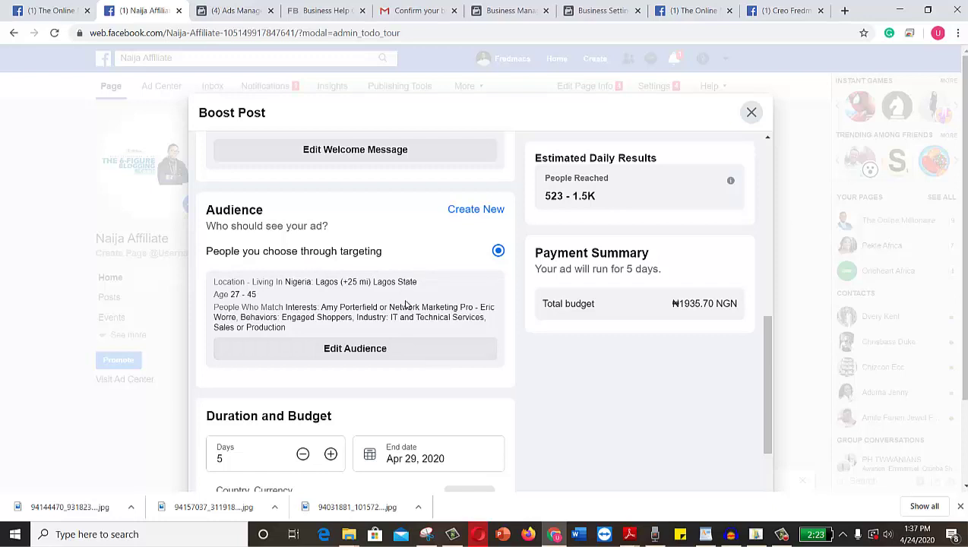
Reopen the boost's audience, add Port Harcourt, Rivers State, Nigeria as a location and save the audience.
{"action": "left_click", "coordinate": [361, 351]}
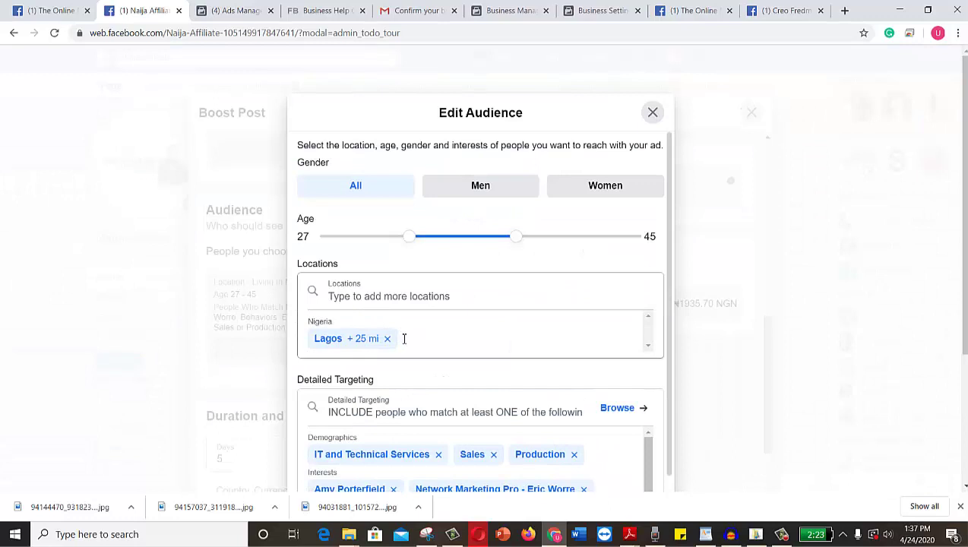
{"action": "left_click", "coordinate": [385, 295]}
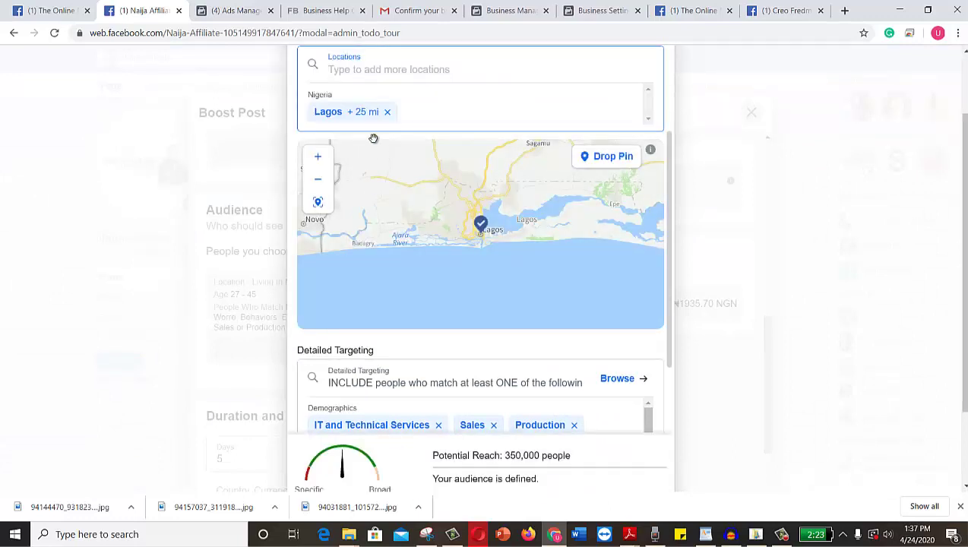
{"action": "type", "text": "Port"}
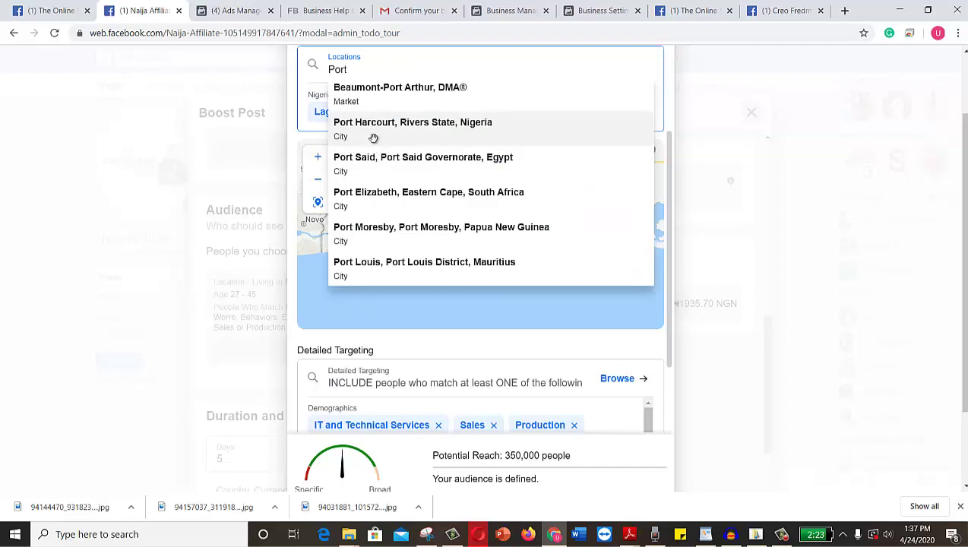
{"action": "type", "text": " Harcourt"}
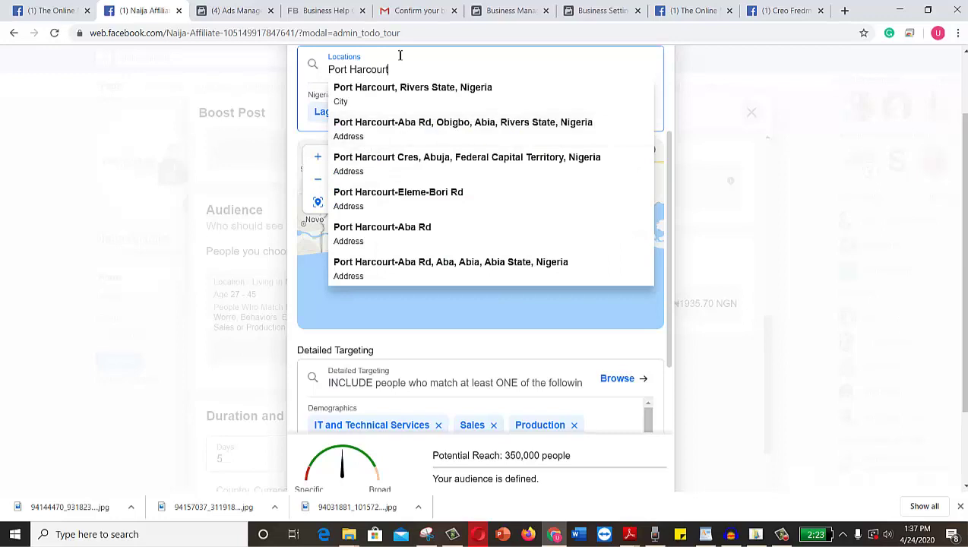
{"action": "left_click", "coordinate": [402, 90]}
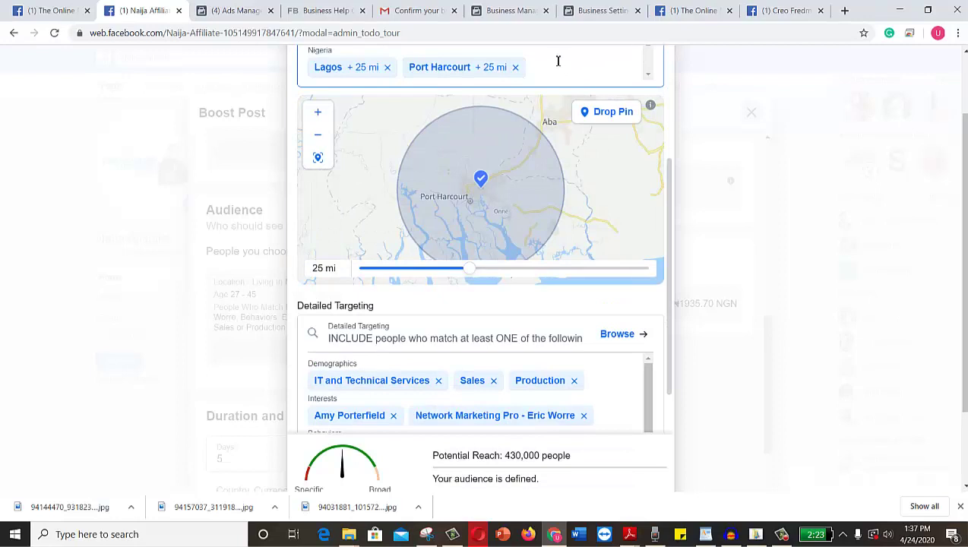
{"action": "scroll", "coordinate": [625, 113], "scroll_direction": "up", "scroll_amount": 2}
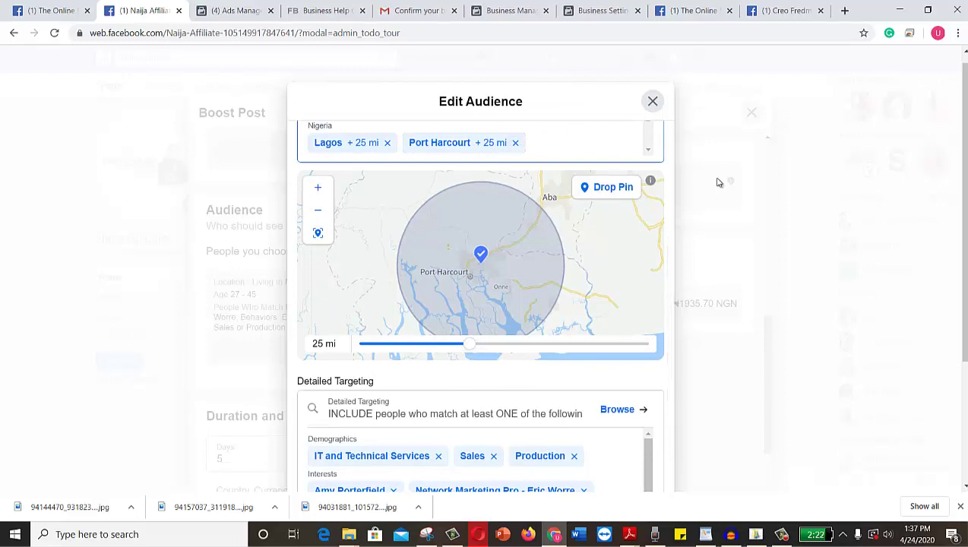
{"action": "scroll", "coordinate": [918, 298], "scroll_direction": "down", "scroll_amount": 3}
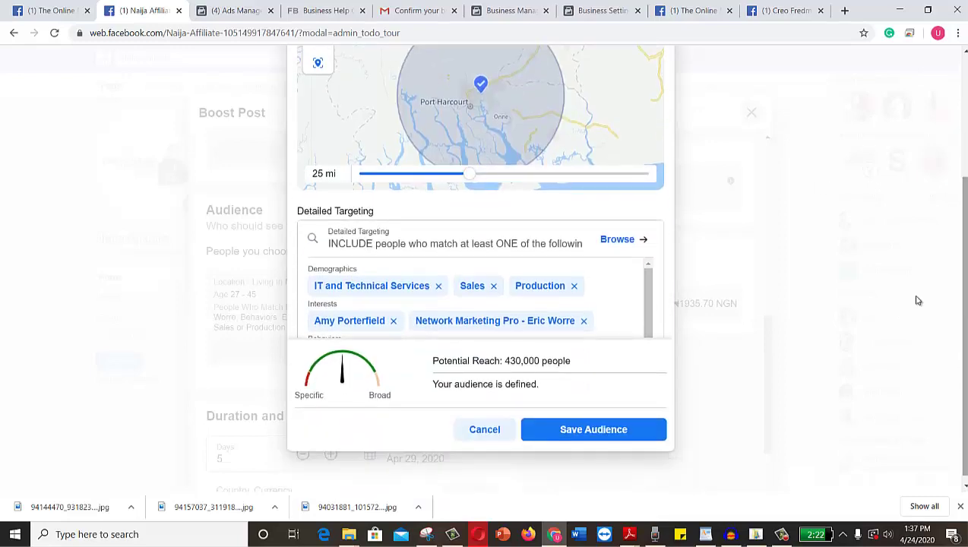
{"action": "left_click", "coordinate": [585, 430]}
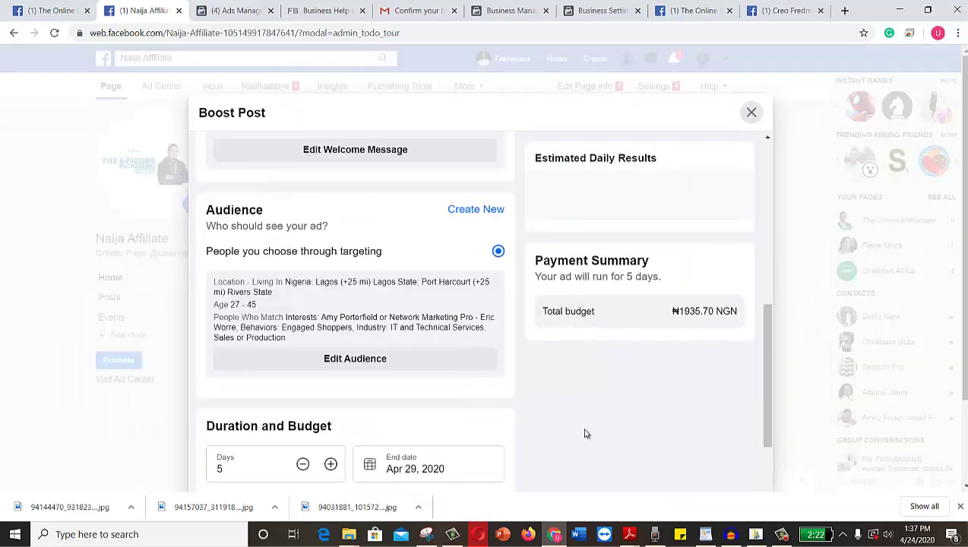
Add the city of Accra, Greater Accra Region, Ghana to the audience's locations and save the audience.
{"action": "left_click", "coordinate": [348, 366]}
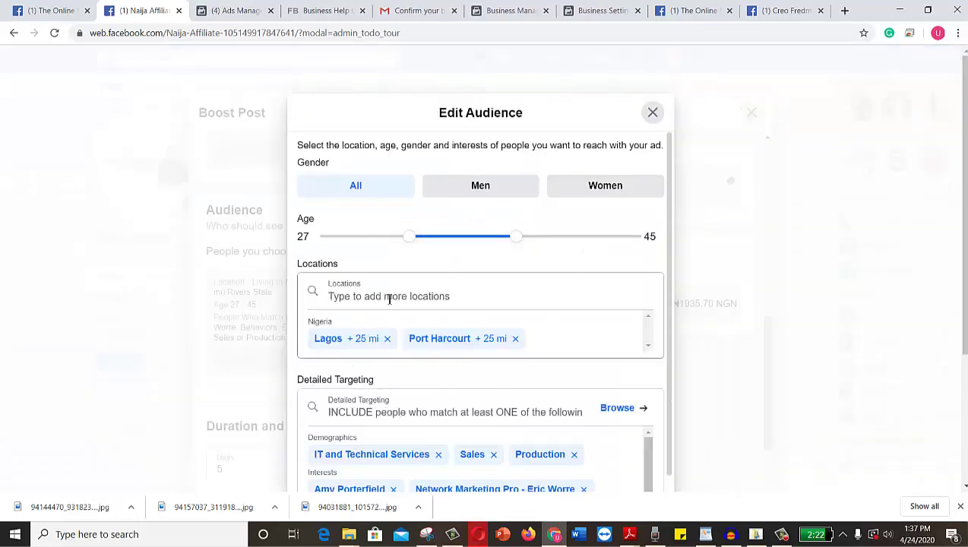
{"action": "left_click", "coordinate": [389, 296]}
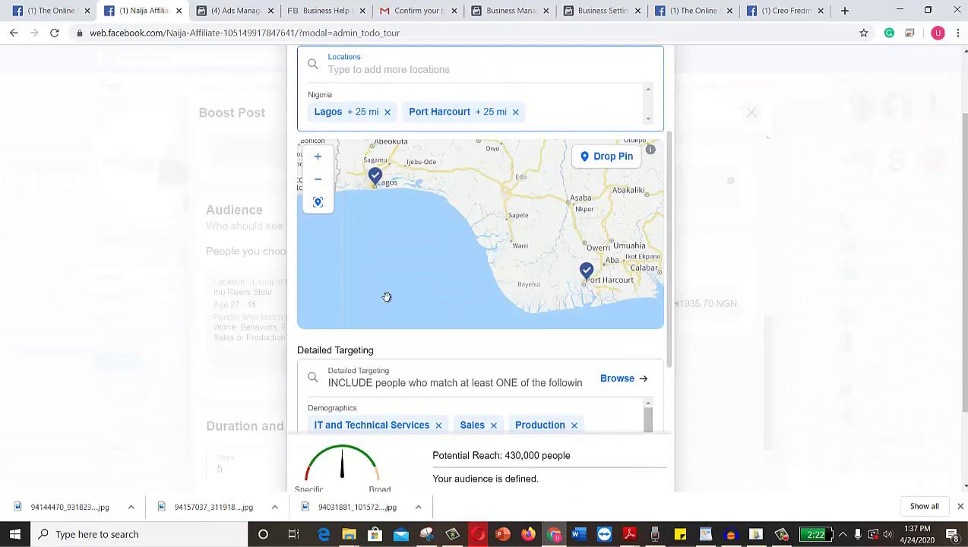
{"action": "type", "text": "A"}
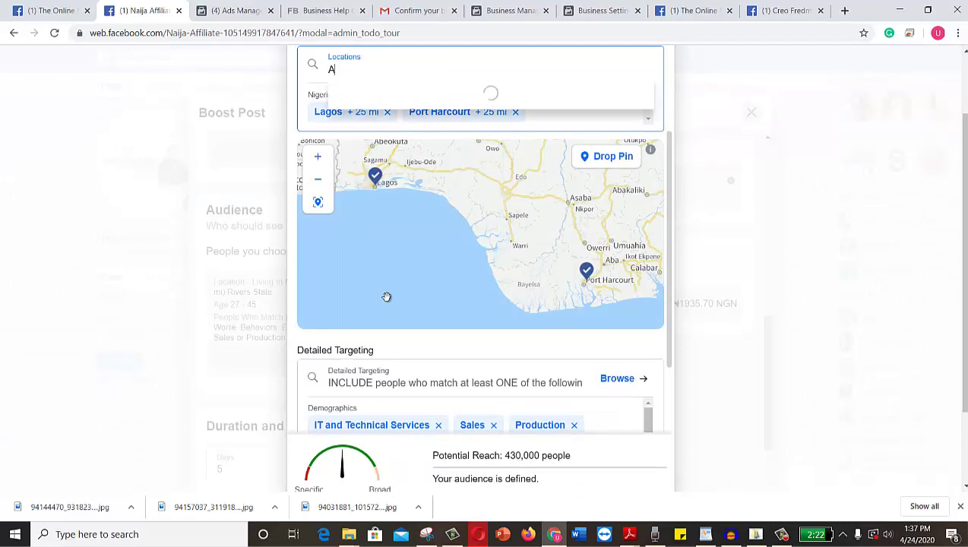
{"action": "type", "text": "ccra Ghana"}
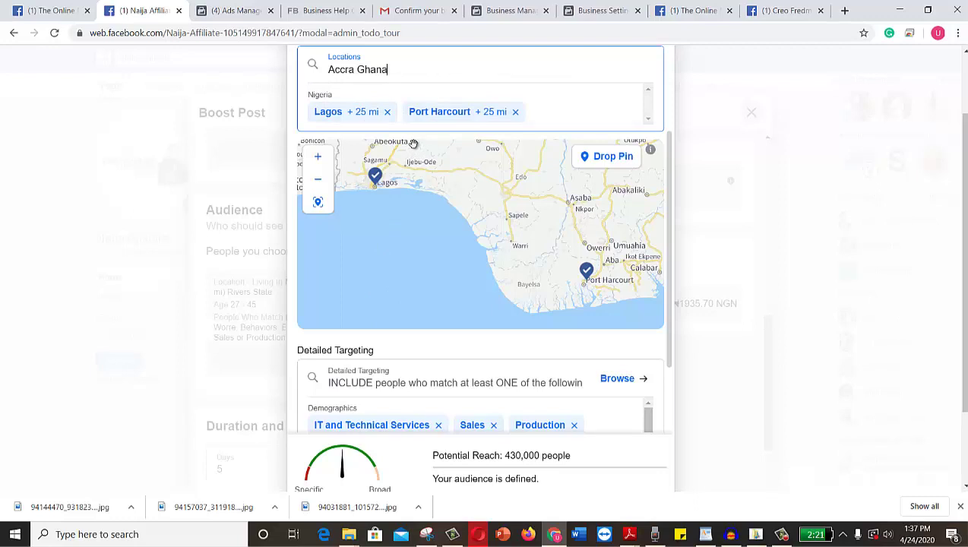
{"action": "key", "text": "BackSpace"}
{"action": "key", "text": "BackSpace"}
{"action": "key", "text": "BackSpace"}
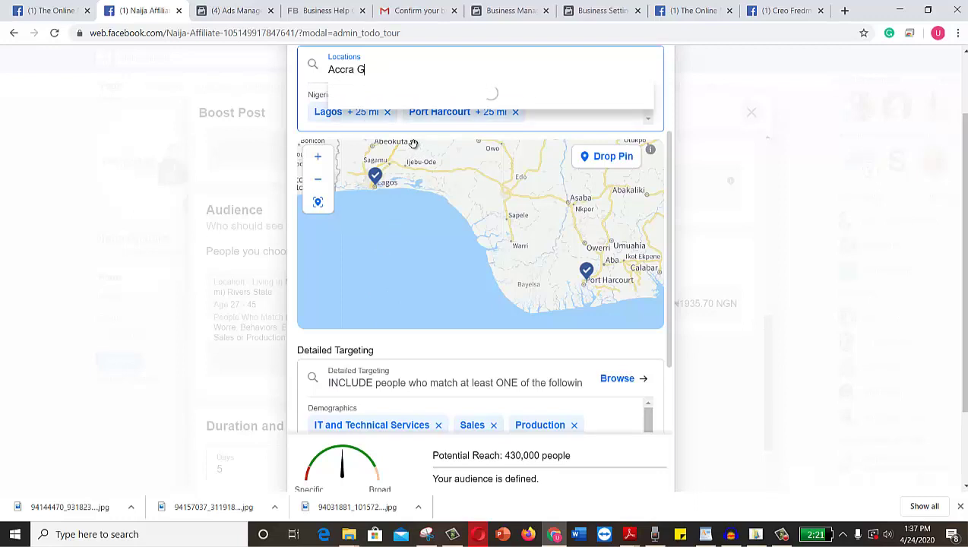
{"action": "key", "text": "BackSpace"}
{"action": "key", "text": "BackSpace"}
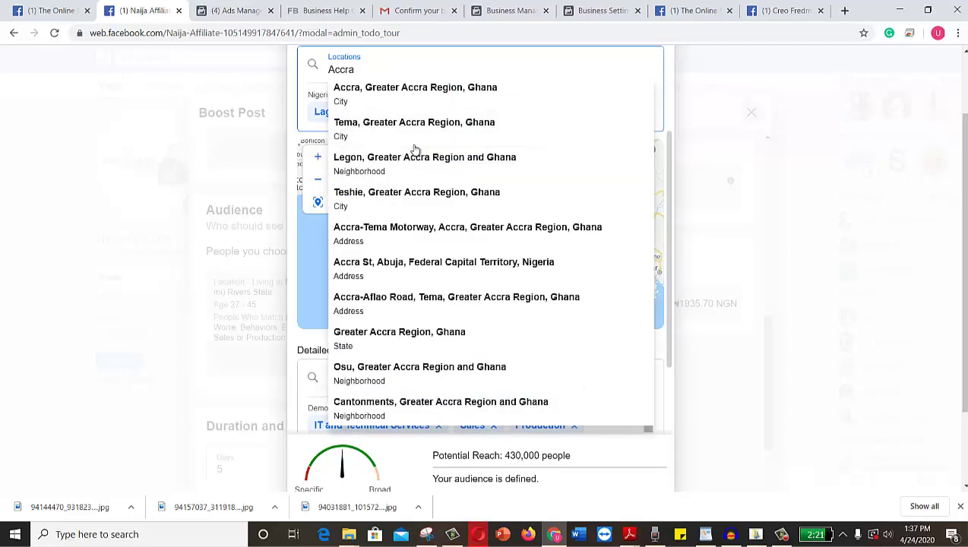
{"action": "left_click", "coordinate": [403, 90]}
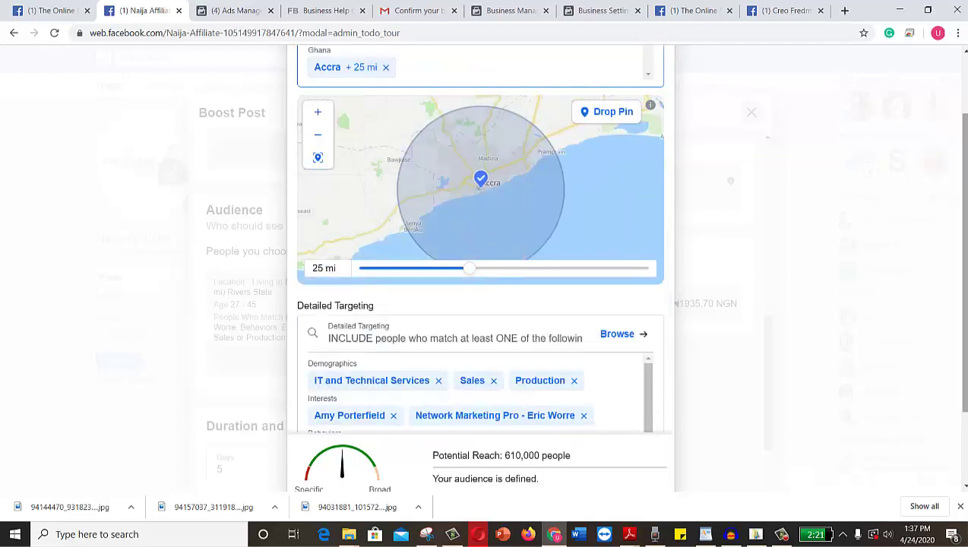
{"action": "scroll", "coordinate": [960, 250], "scroll_direction": "down", "scroll_amount": 3}
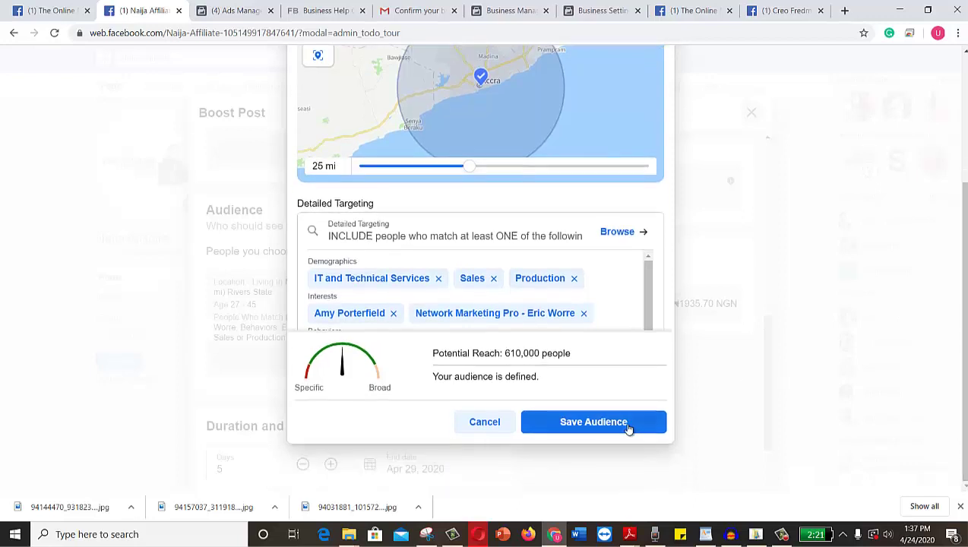
{"action": "left_click", "coordinate": [628, 426]}
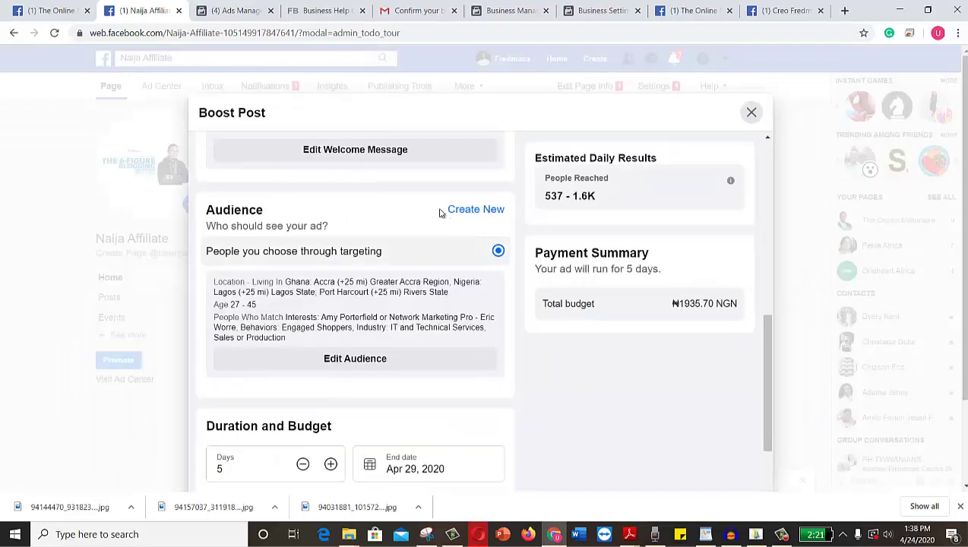
Add Abuja, Federal Capital Territory, Nigeria to the audience's locations and save the audience.
{"action": "left_click", "coordinate": [366, 359]}
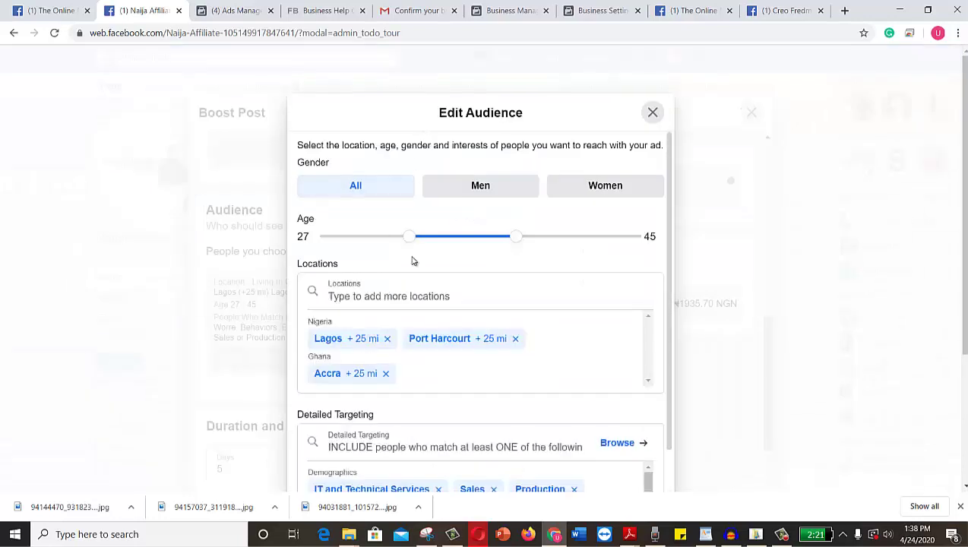
{"action": "left_click", "coordinate": [409, 293]}
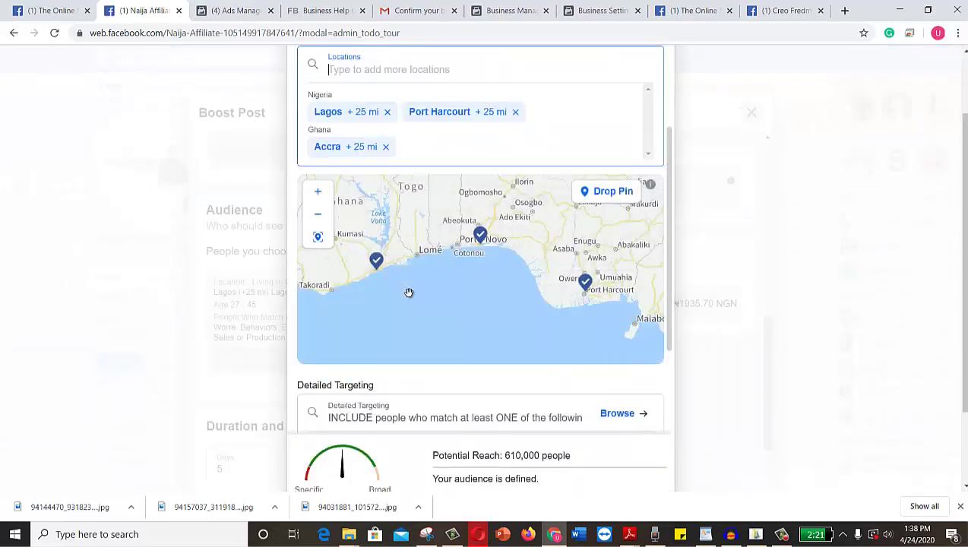
{"action": "type", "text": "Abuja"}
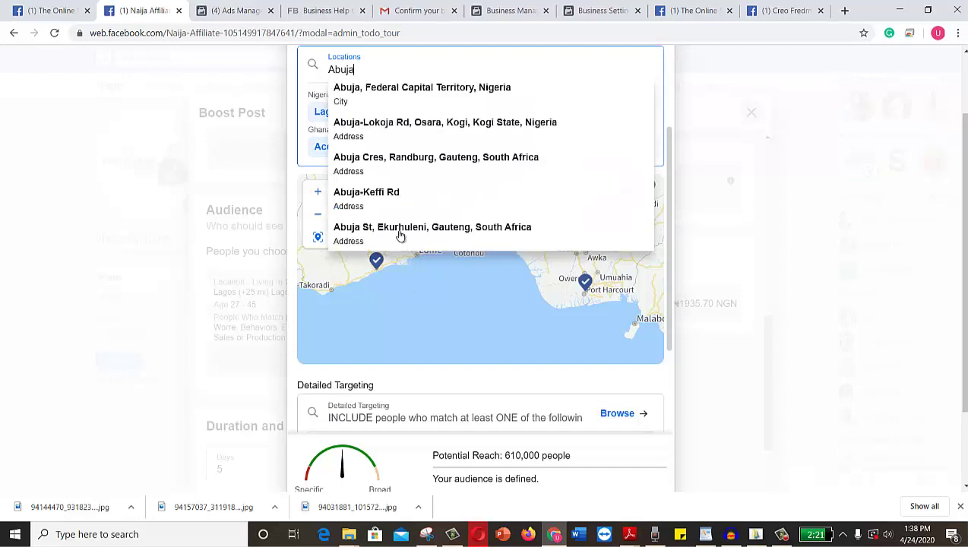
{"action": "left_click", "coordinate": [420, 96]}
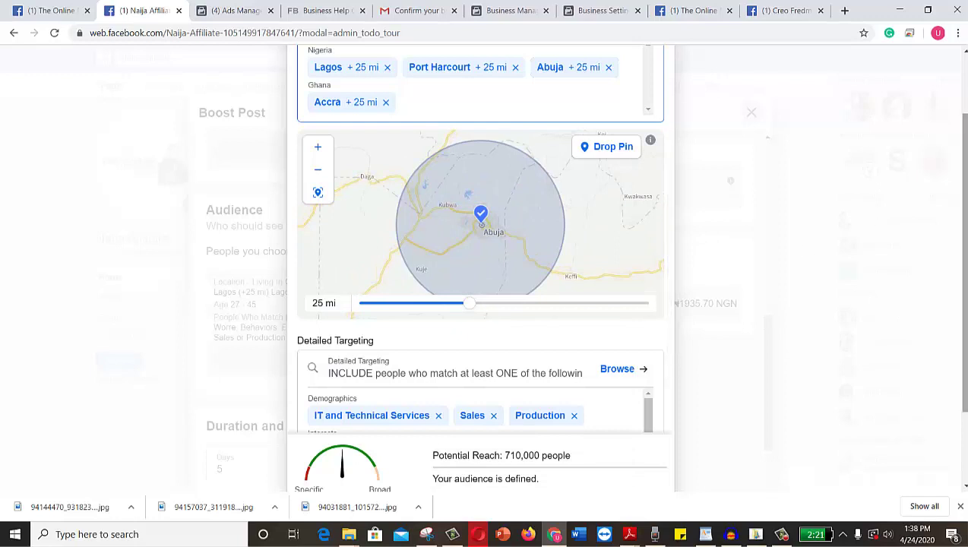
{"action": "scroll", "coordinate": [480, 265], "scroll_direction": "down", "scroll_amount": 3}
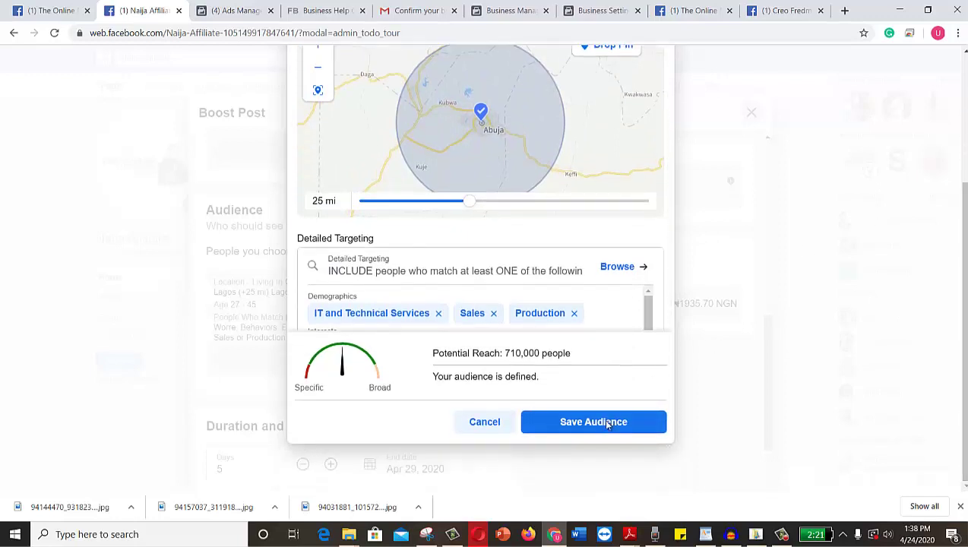
{"action": "left_click", "coordinate": [593, 421]}
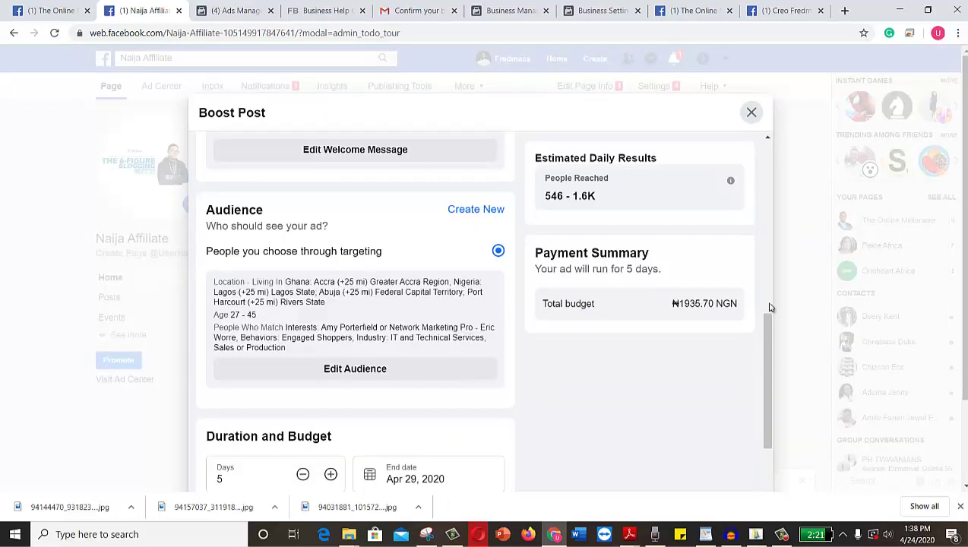
Review the boost's duration, budget and payment method sections, and expand the ad placements options.
{"action": "scroll", "coordinate": [963, 238], "scroll_direction": "down", "scroll_amount": 1}
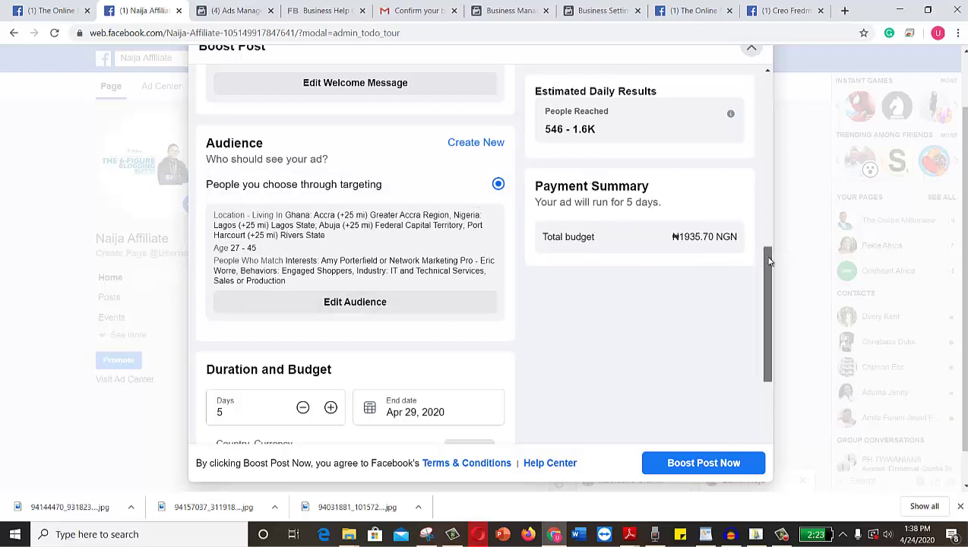
{"action": "left_click_drag", "start_coordinate": [767, 258], "coordinate": [752, 322]}
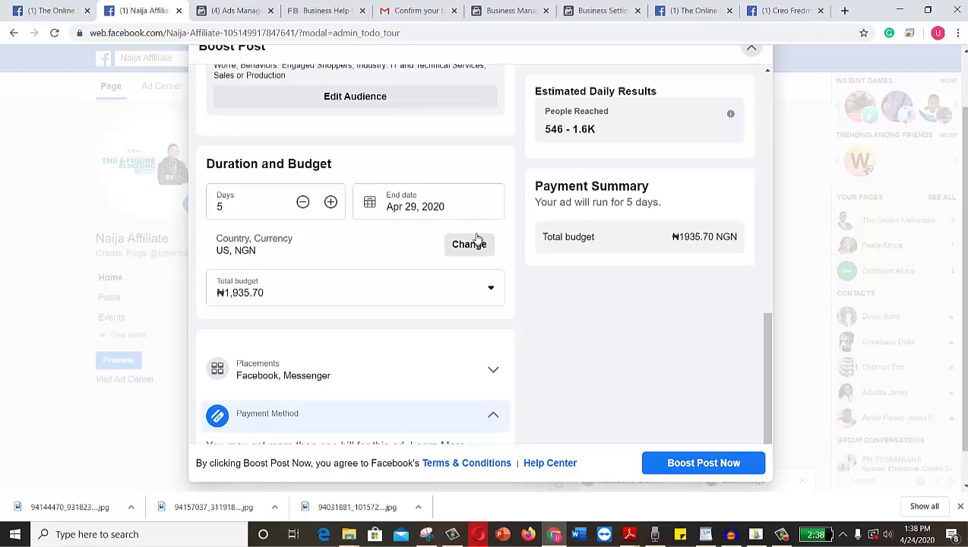
{"action": "left_click_drag", "start_coordinate": [769, 329], "coordinate": [761, 368]}
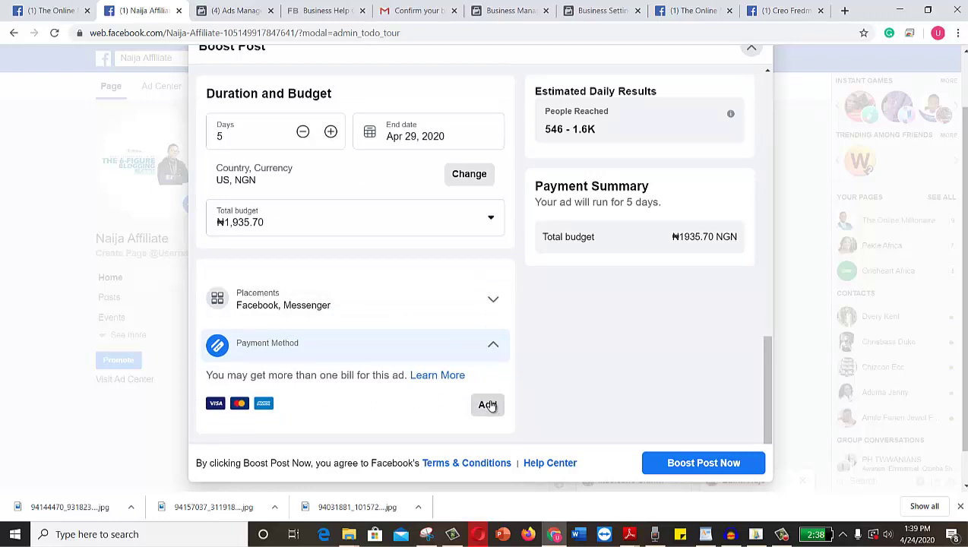
{"action": "left_click", "coordinate": [493, 301]}
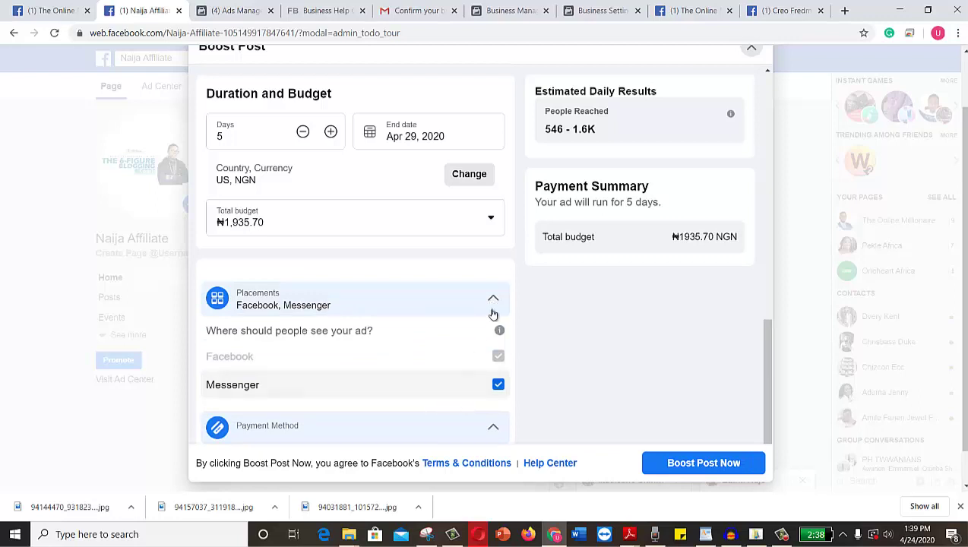
Collapse the ad placements options, look back over the boost setup up to its ad account and goal, and close the boost.
{"action": "left_click", "coordinate": [493, 301]}
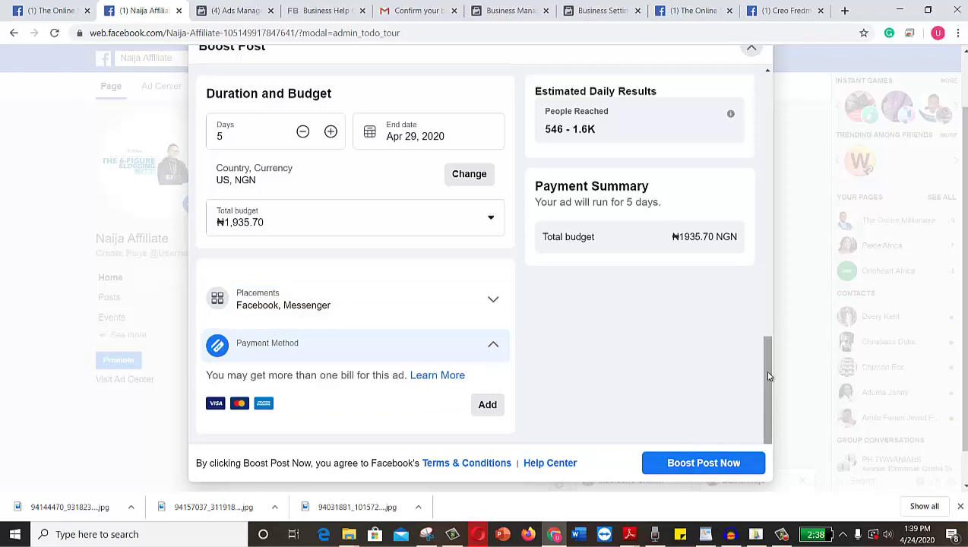
{"action": "left_click_drag", "start_coordinate": [764, 372], "coordinate": [755, 109]}
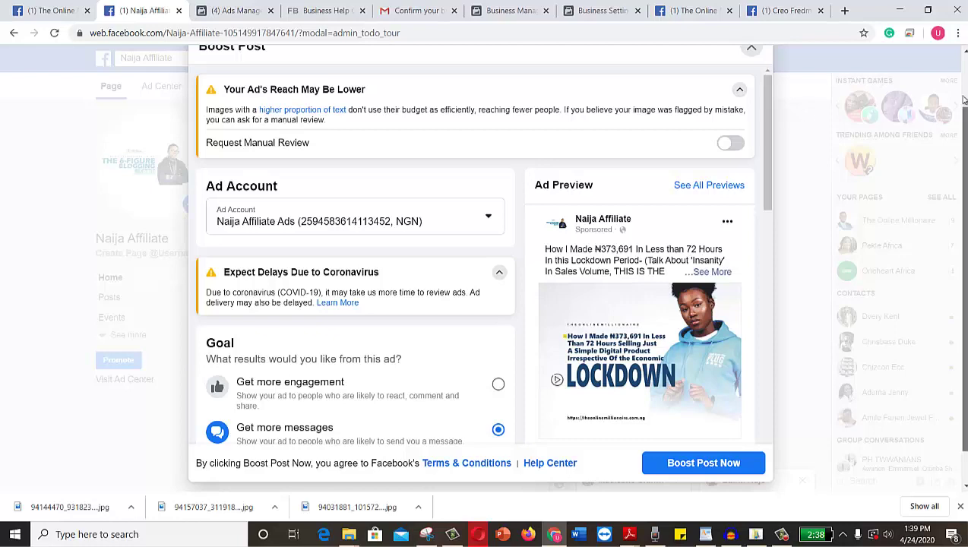
{"action": "scroll", "coordinate": [949, 152], "scroll_direction": "up", "scroll_amount": 1}
{"action": "left_click", "coordinate": [752, 114]}
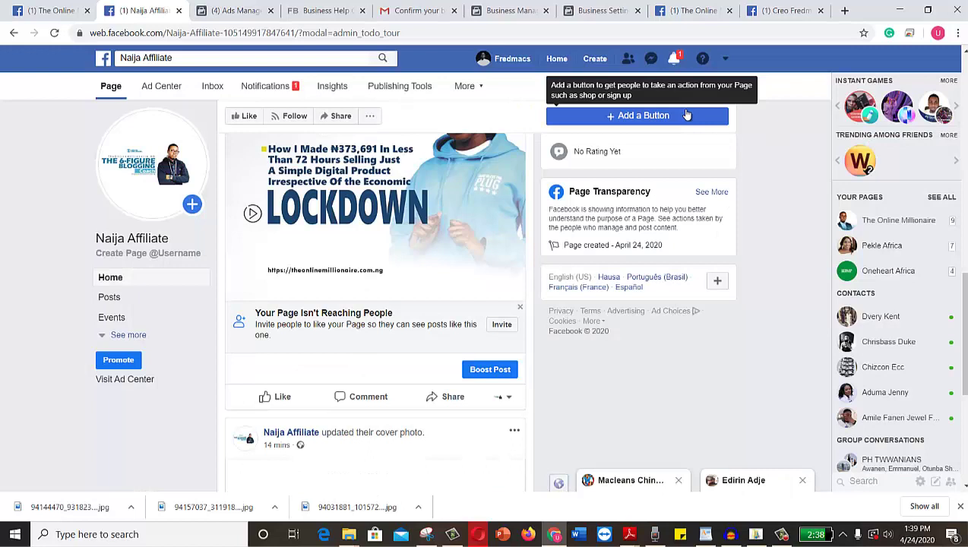
In Naija Affiliate's Business Manager, open the Pages settings and start adding a Page that the business already owns.
{"action": "left_click", "coordinate": [599, 12]}
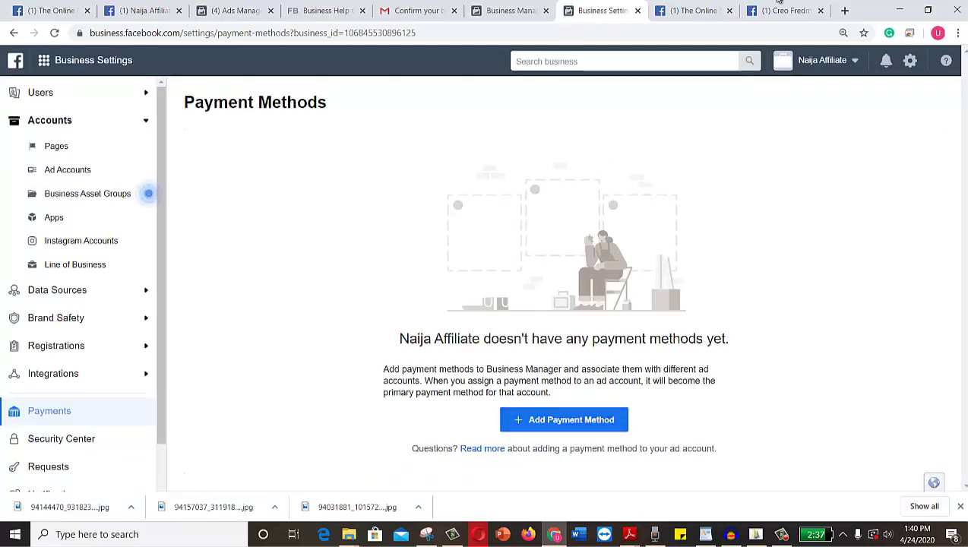
{"action": "left_click", "coordinate": [521, 13]}
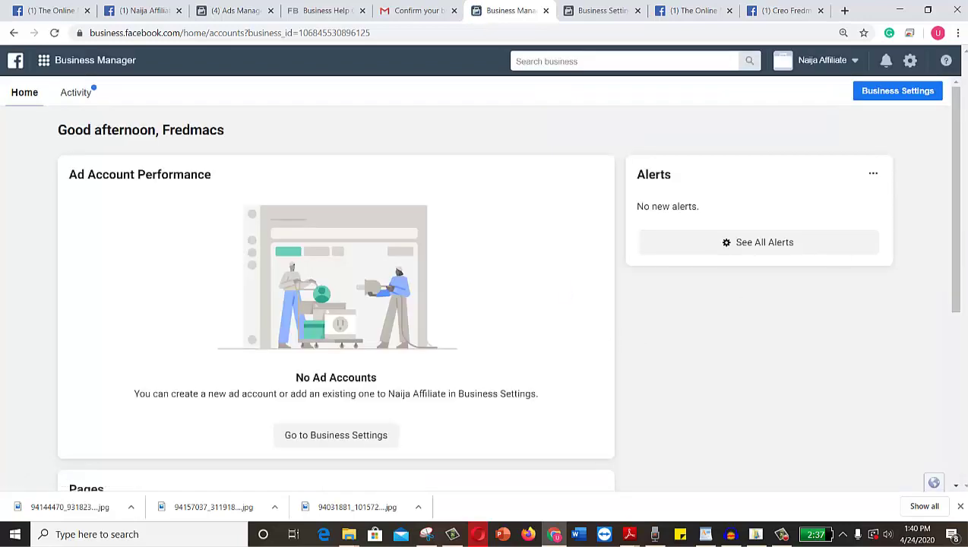
{"action": "scroll", "coordinate": [946, 222], "scroll_direction": "down", "scroll_amount": 3}
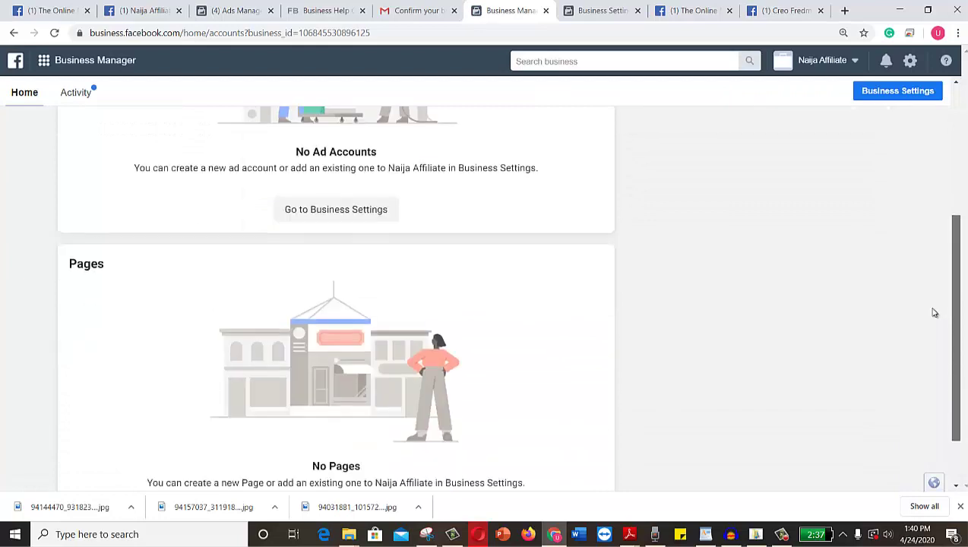
{"action": "scroll", "coordinate": [935, 313], "scroll_direction": "down", "scroll_amount": 1}
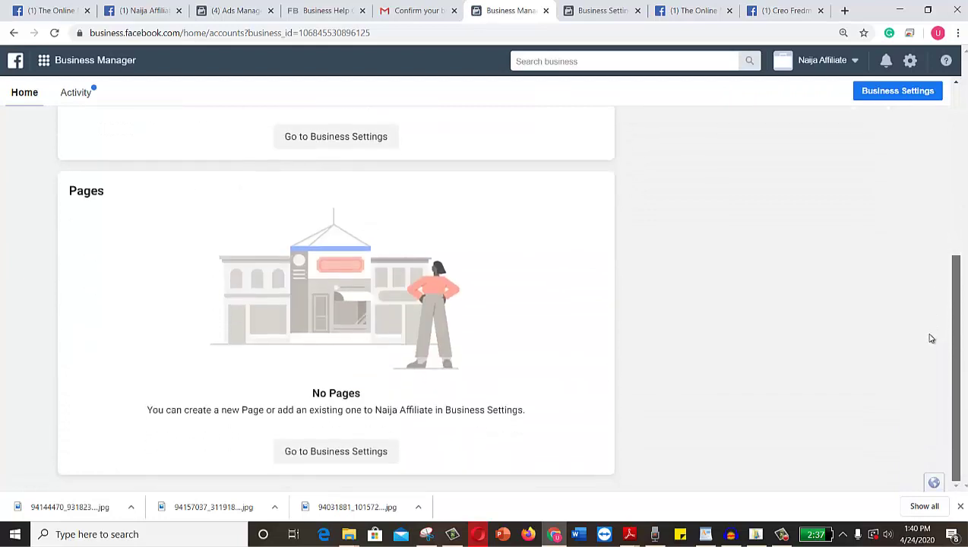
{"action": "left_click", "coordinate": [329, 453]}
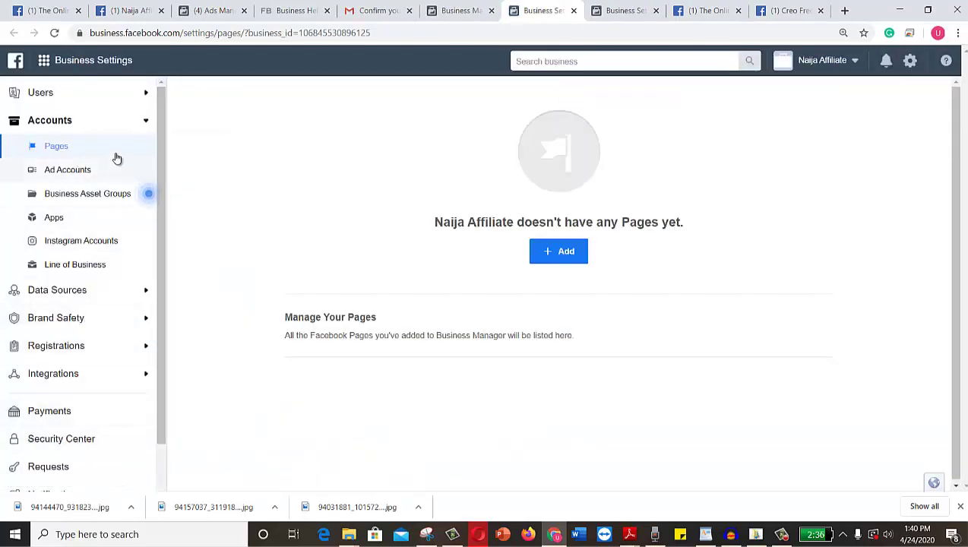
{"action": "left_click", "coordinate": [563, 256]}
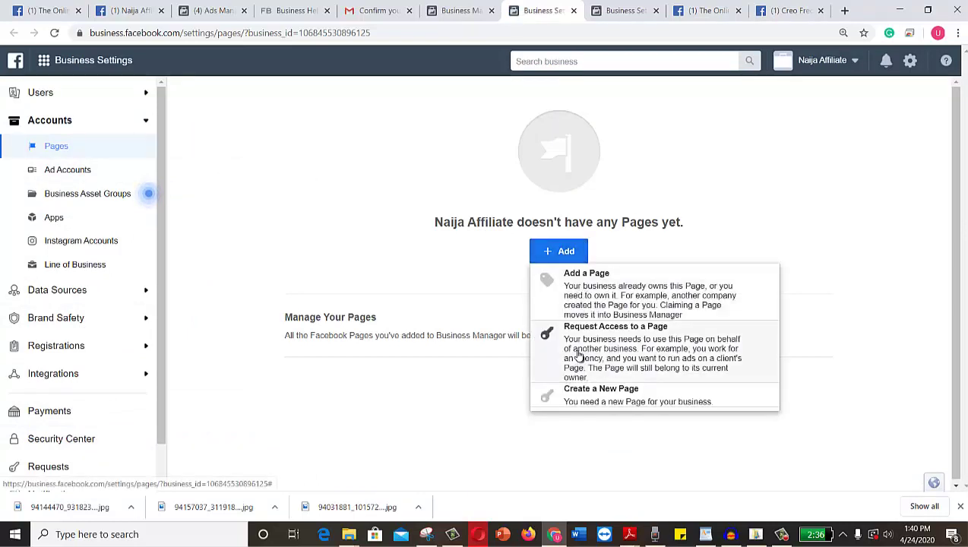
{"action": "left_click", "coordinate": [579, 283]}
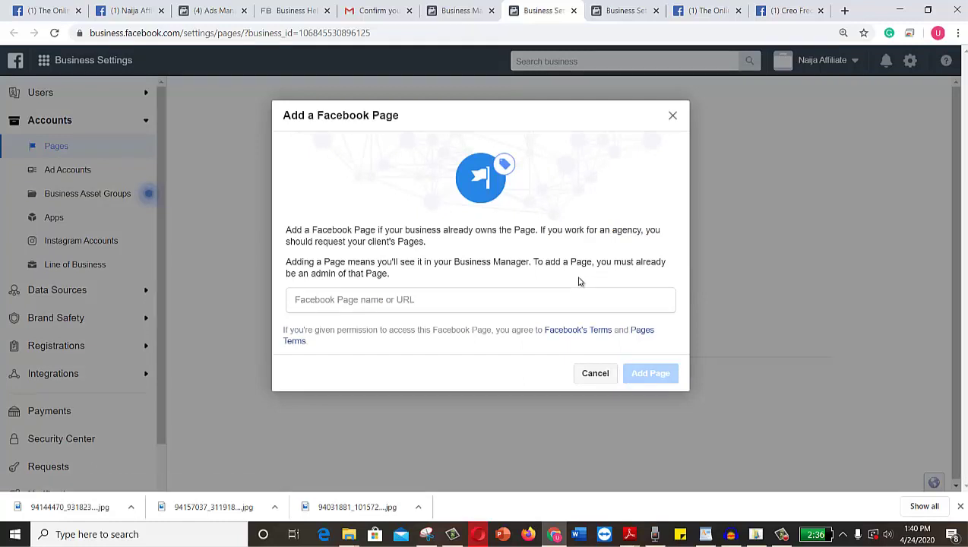
{"action": "left_click", "coordinate": [406, 304]}
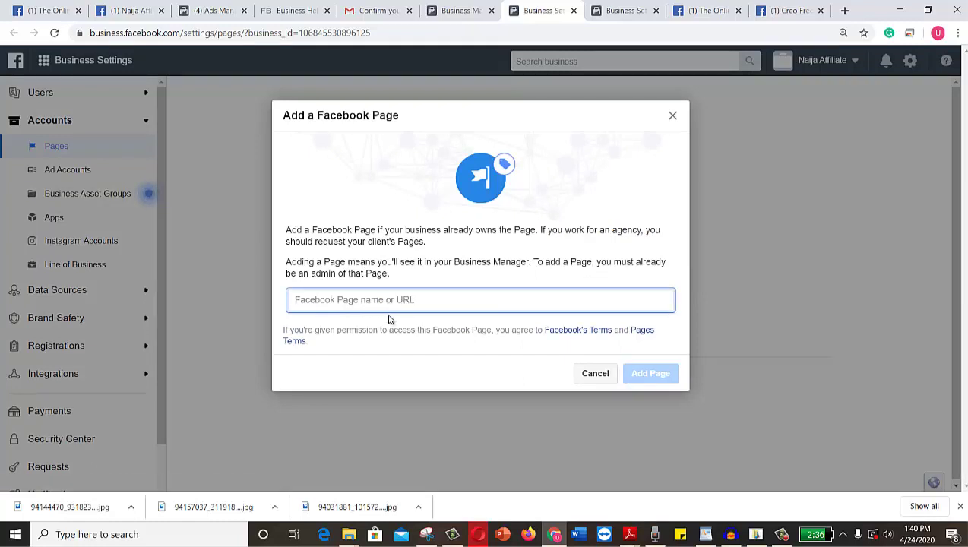
Go to the Naija Affiliate Facebook Page and copy its full web address.
{"action": "left_click", "coordinate": [132, 11]}
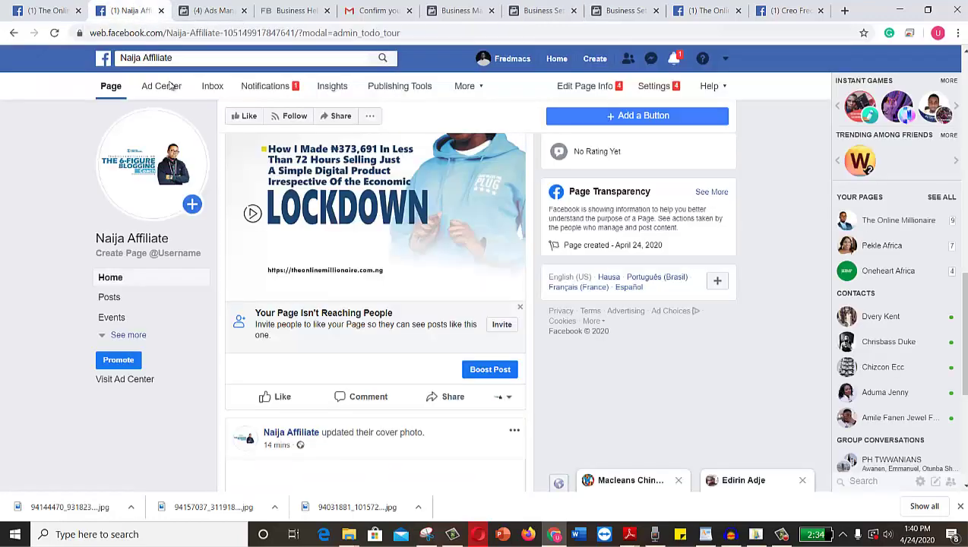
{"action": "left_click", "coordinate": [120, 240]}
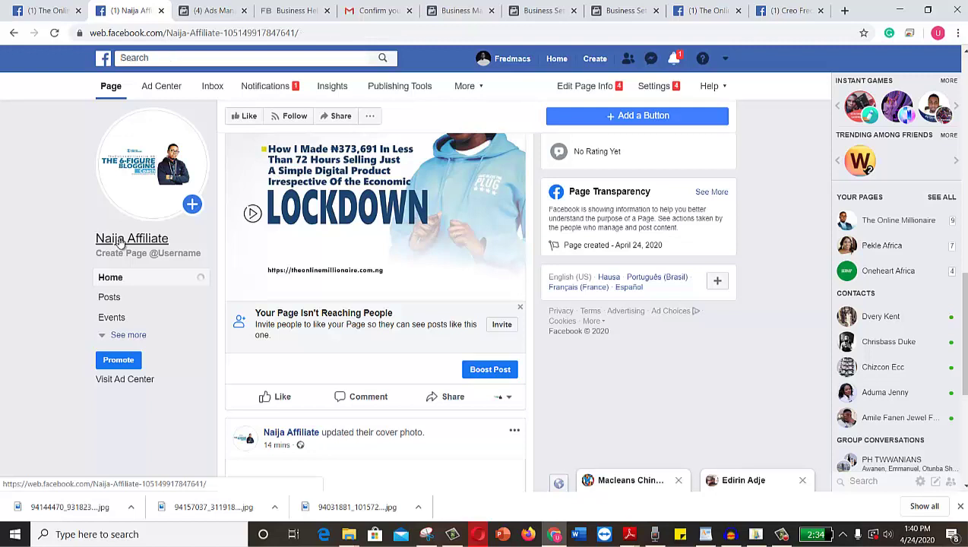
{"action": "left_click", "coordinate": [223, 33]}
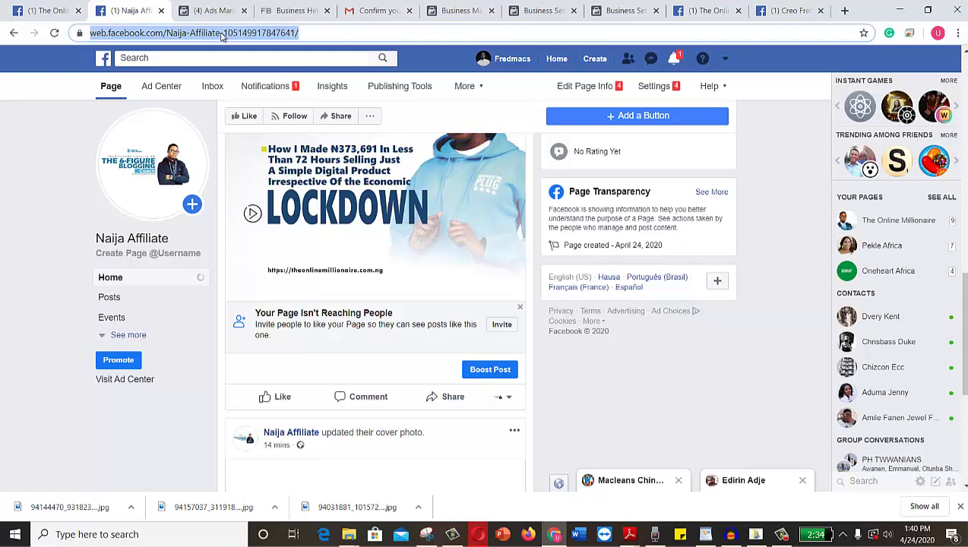
{"action": "left_click", "coordinate": [223, 33]}
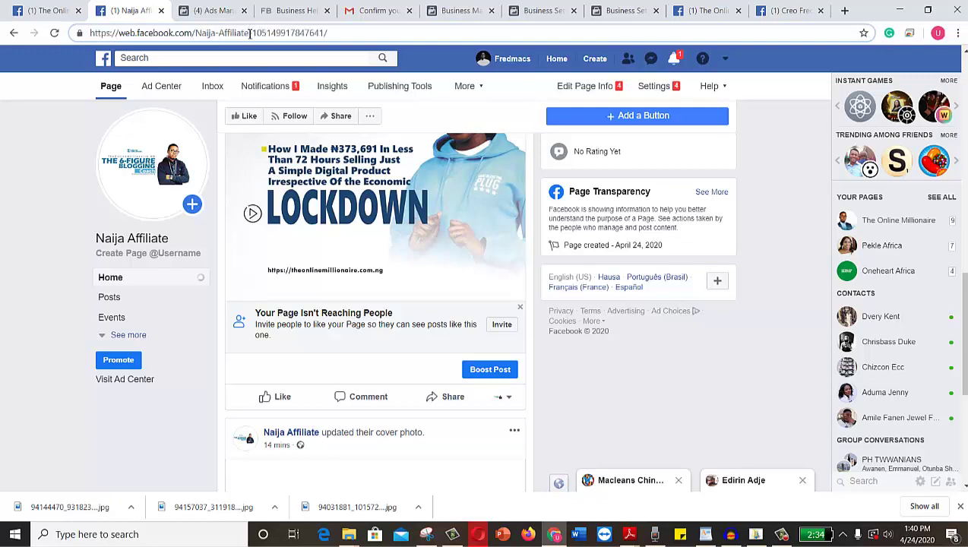
{"action": "key", "text": "ctrl+a"}
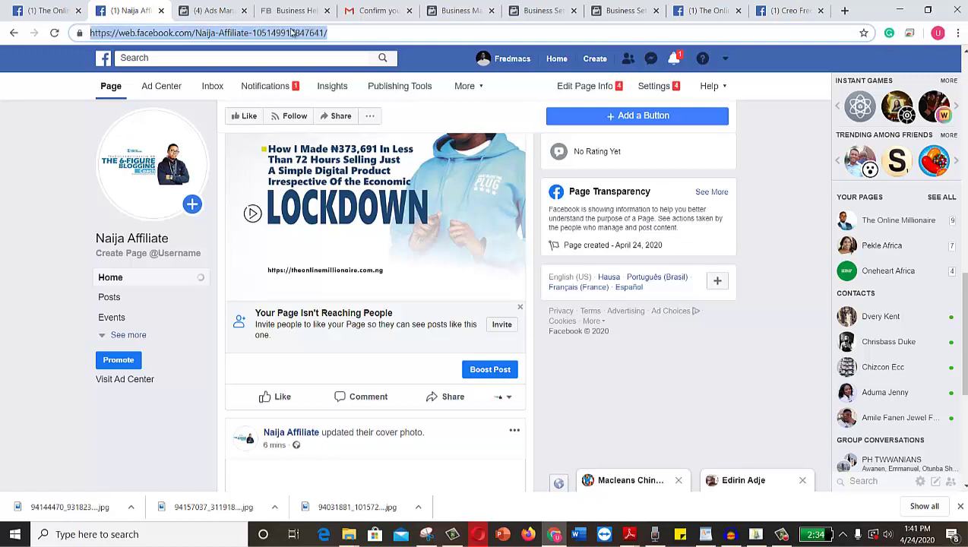
{"action": "left_click", "coordinate": [154, 241]}
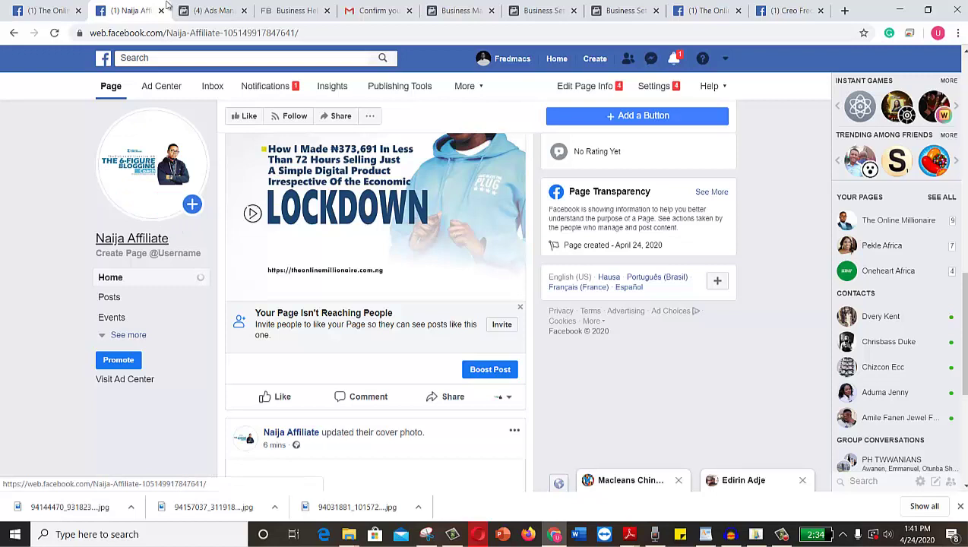
{"action": "left_click", "coordinate": [203, 32]}
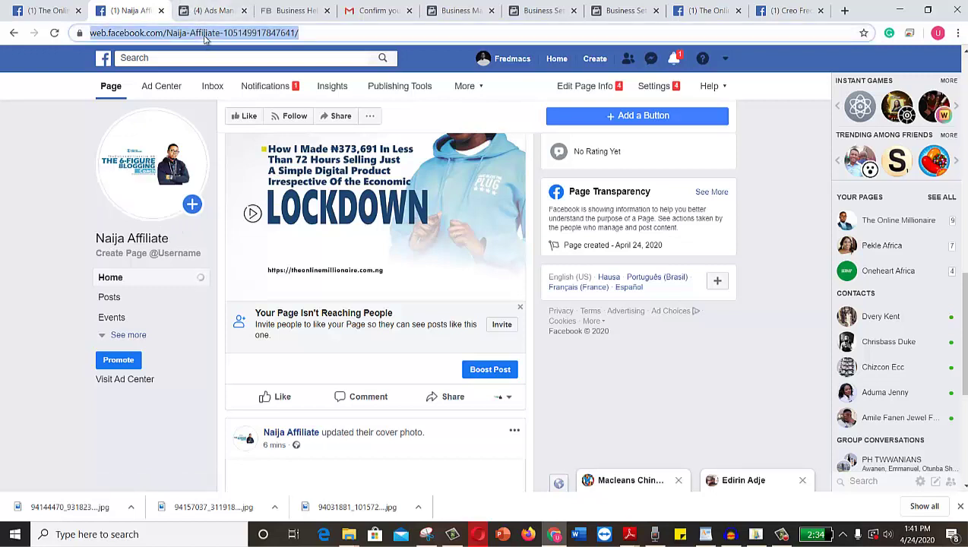
{"action": "right_click", "coordinate": [204, 35]}
{"action": "left_click", "coordinate": [238, 105]}
Replace the Page entry with the copied address, select the matching Naija Affiliate Page and add it to the business.
{"action": "left_click", "coordinate": [542, 13]}
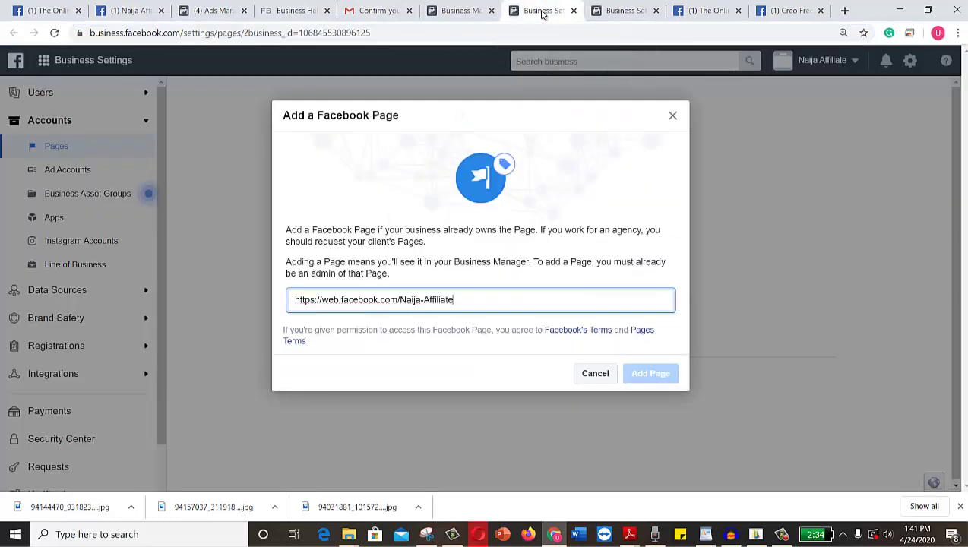
{"action": "triple_click", "coordinate": [466, 307]}
{"action": "key", "text": "BackSpace"}
{"action": "key", "text": "ctrl+v"}
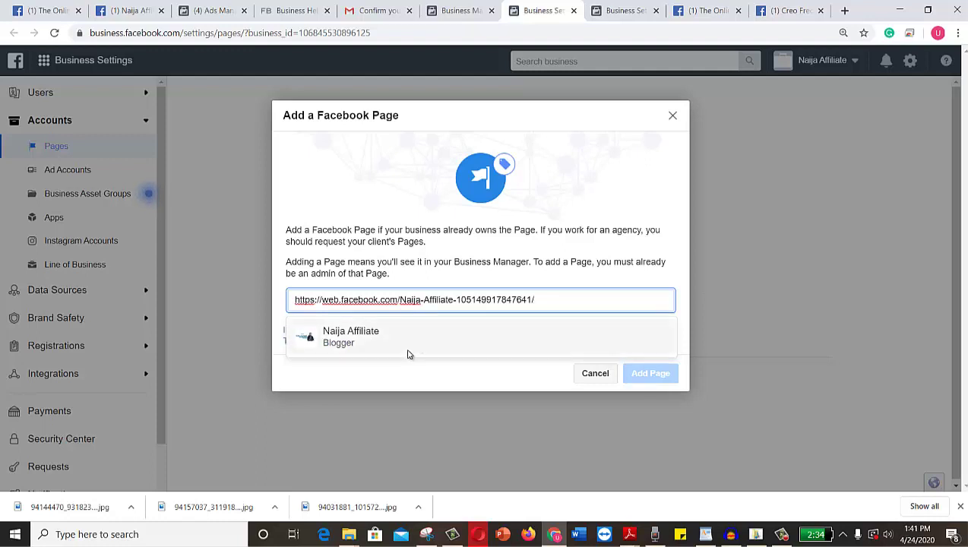
{"action": "left_click", "coordinate": [379, 339]}
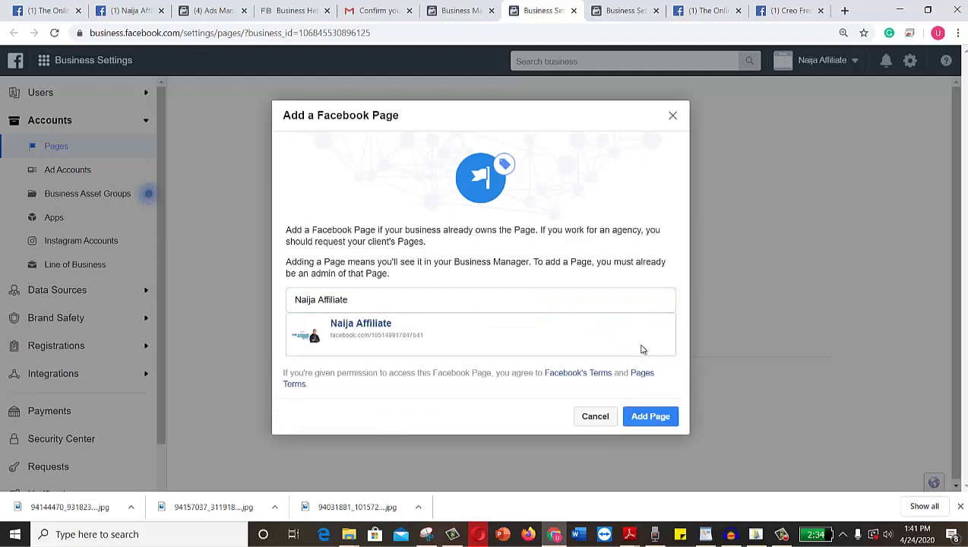
{"action": "left_click", "coordinate": [651, 417]}
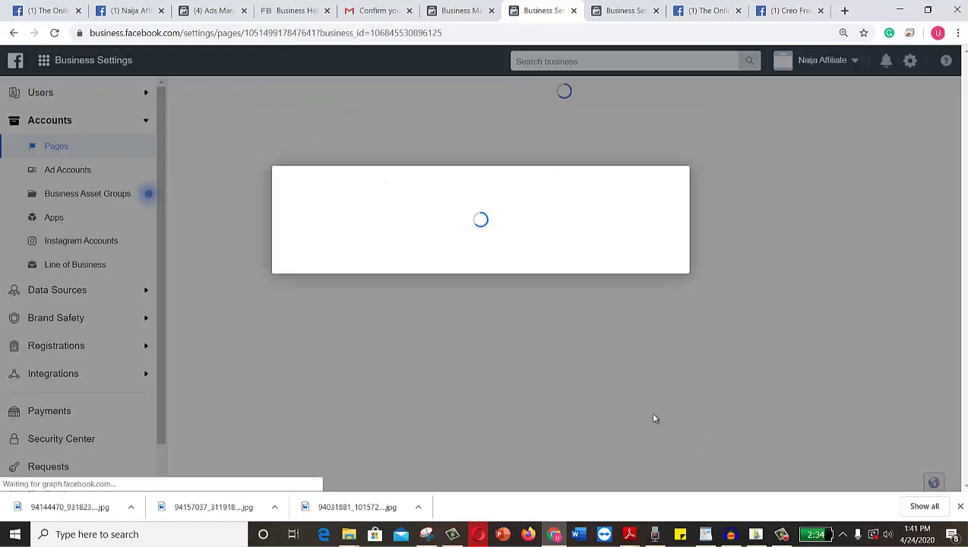
{"action": "left_click", "coordinate": [486, 282]}
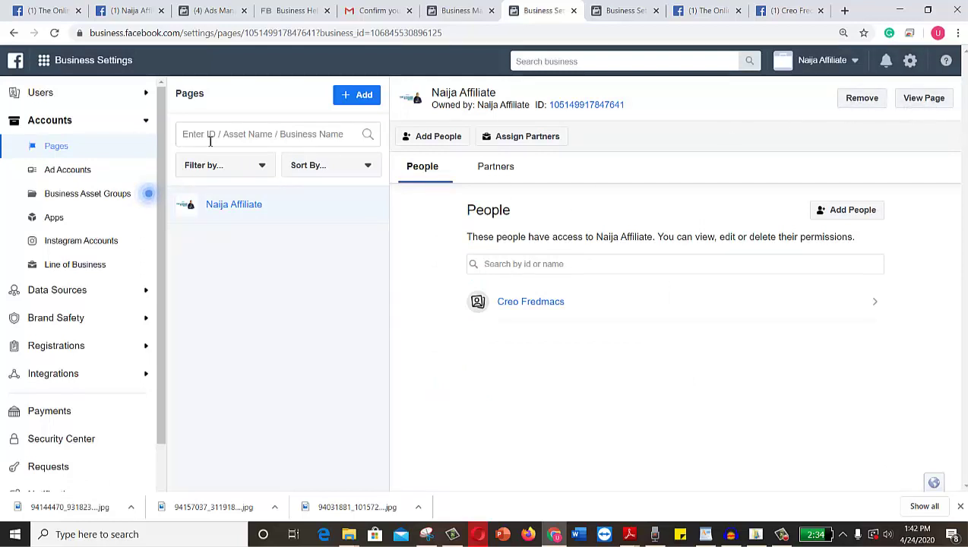
Show the business's ad accounts in Business Settings and open the list of business tools.
{"action": "left_click", "coordinate": [68, 170]}
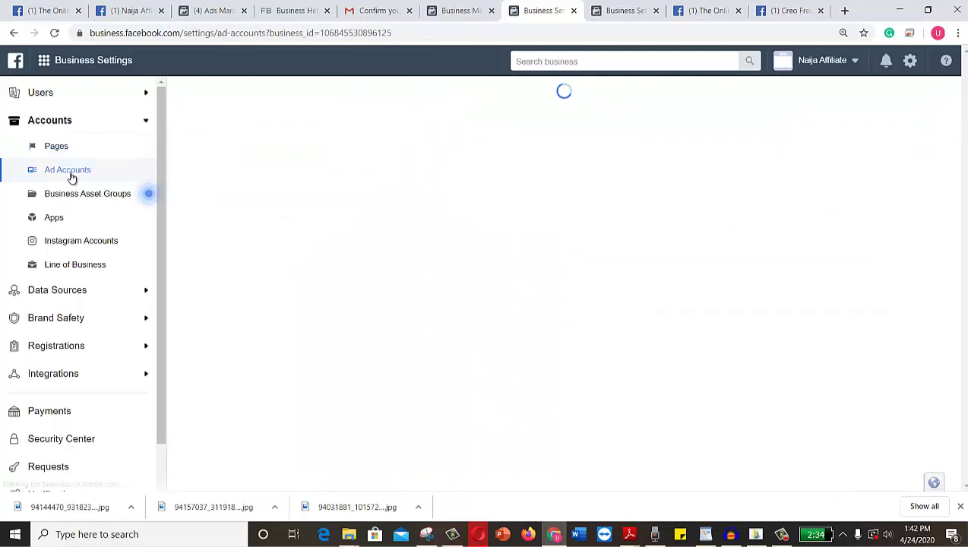
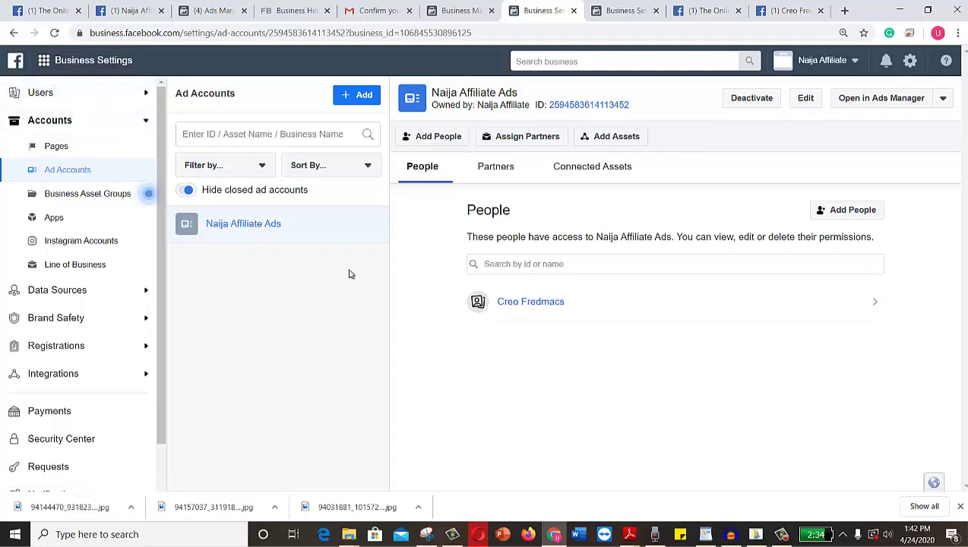
{"action": "left_click", "coordinate": [43, 62]}
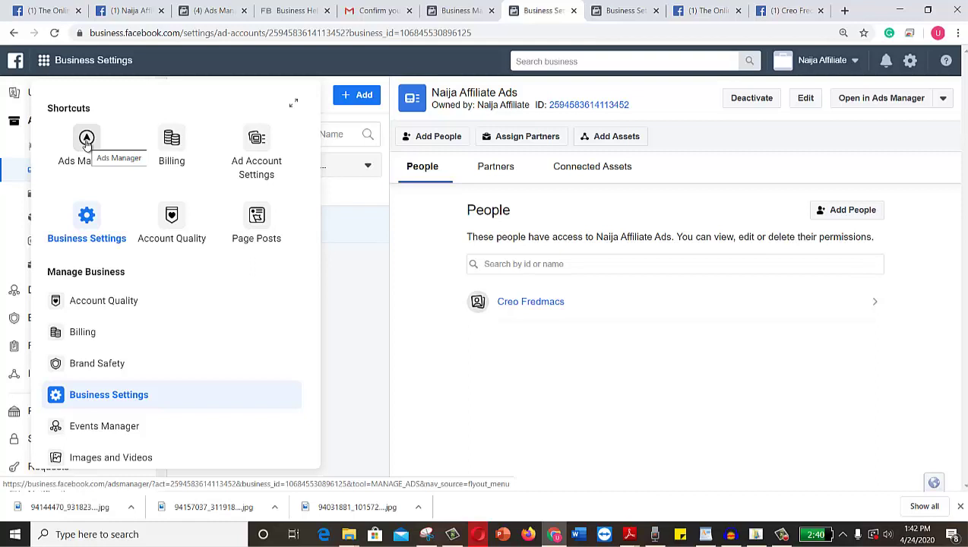
Open the billing page of the Naija Affiliate Ads account and view its payment settings.
{"action": "left_click", "coordinate": [82, 334]}
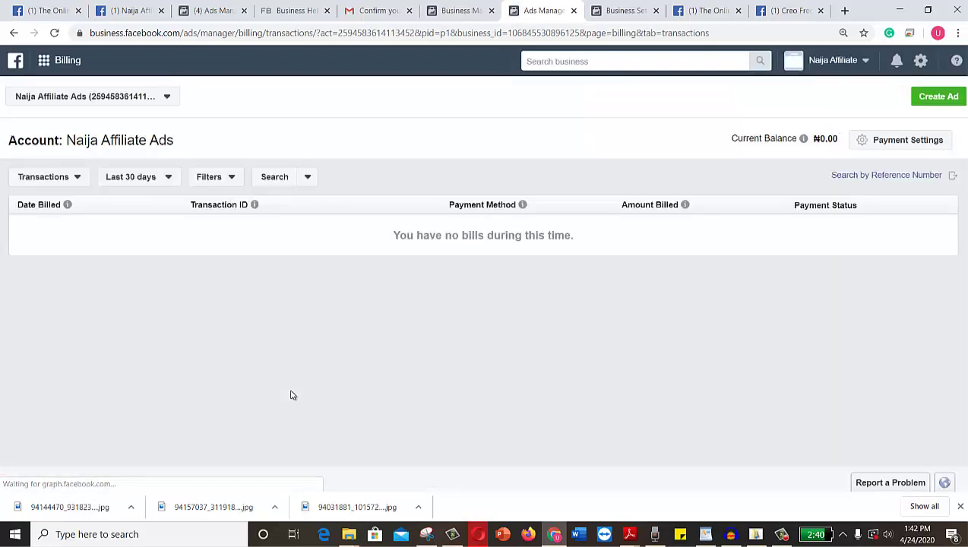
{"action": "left_click", "coordinate": [894, 142]}
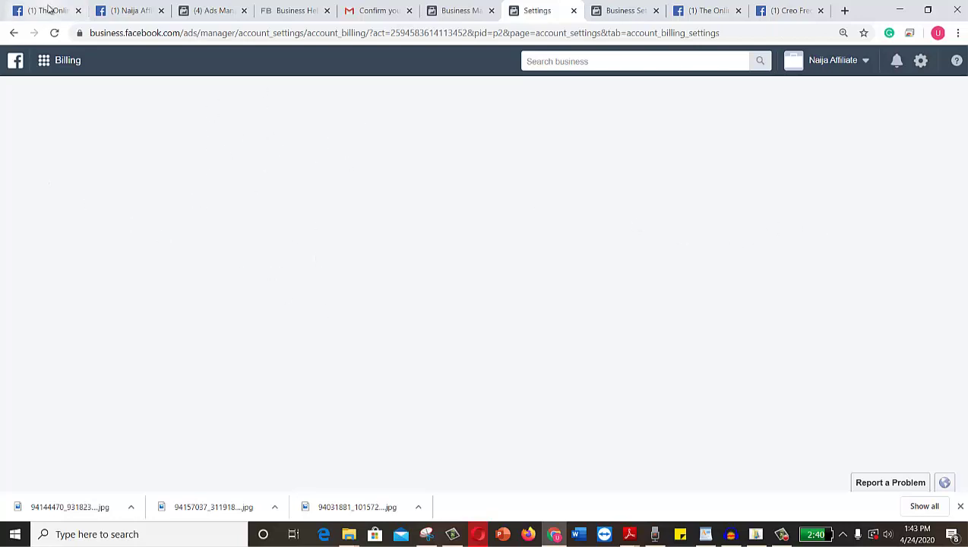
{"action": "left_click", "coordinate": [55, 33]}
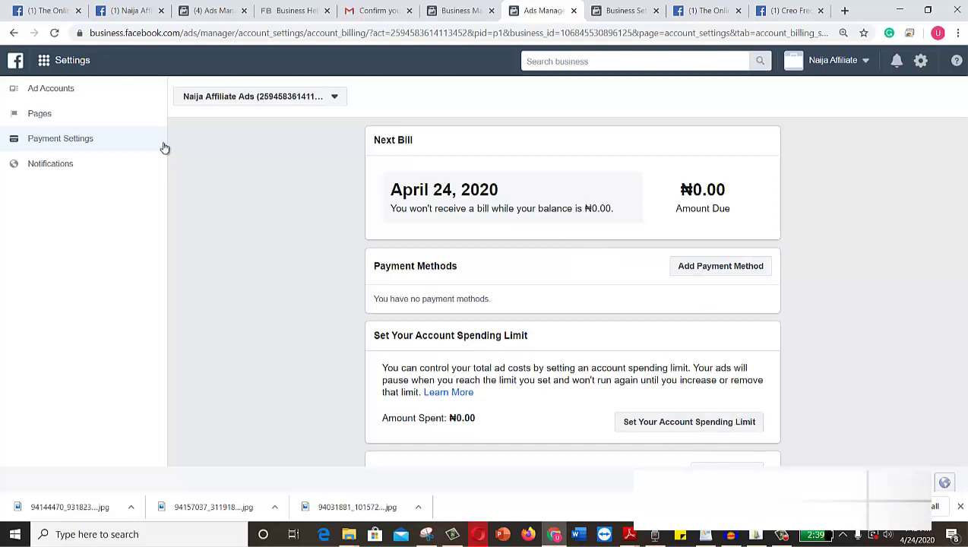
{"action": "left_click", "coordinate": [14, 33]}
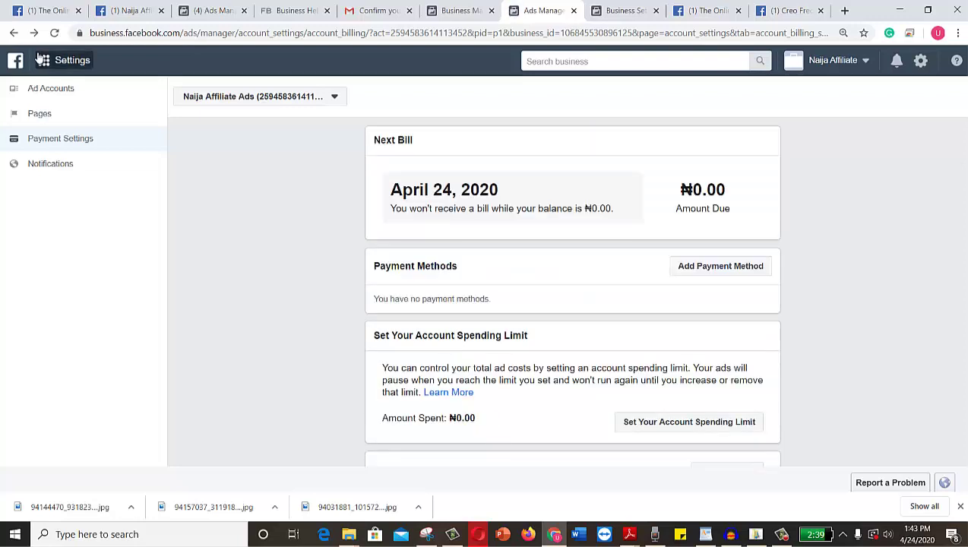
Open Ads Manager, view the quick creation form for a new campaign, and close it without creating anything.
{"action": "left_click", "coordinate": [44, 61]}
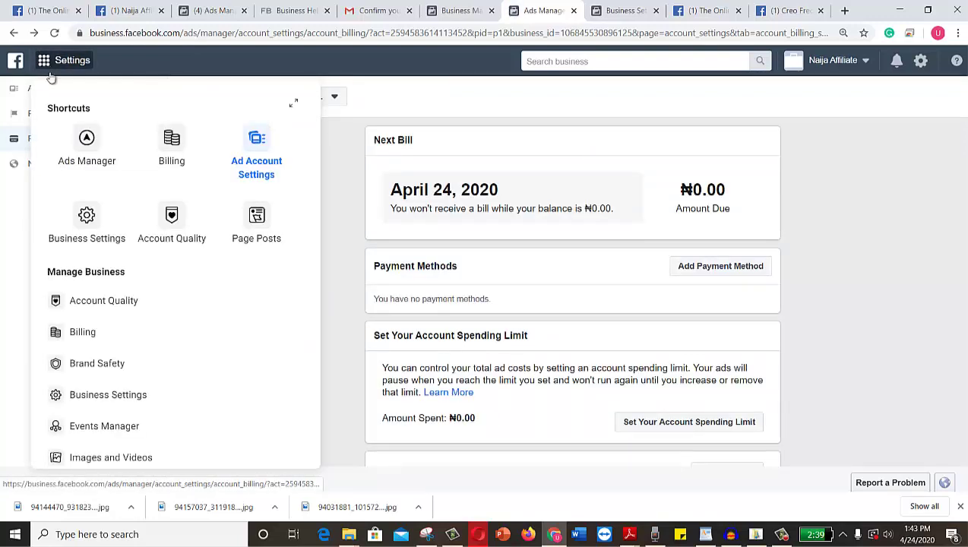
{"action": "left_click", "coordinate": [86, 143]}
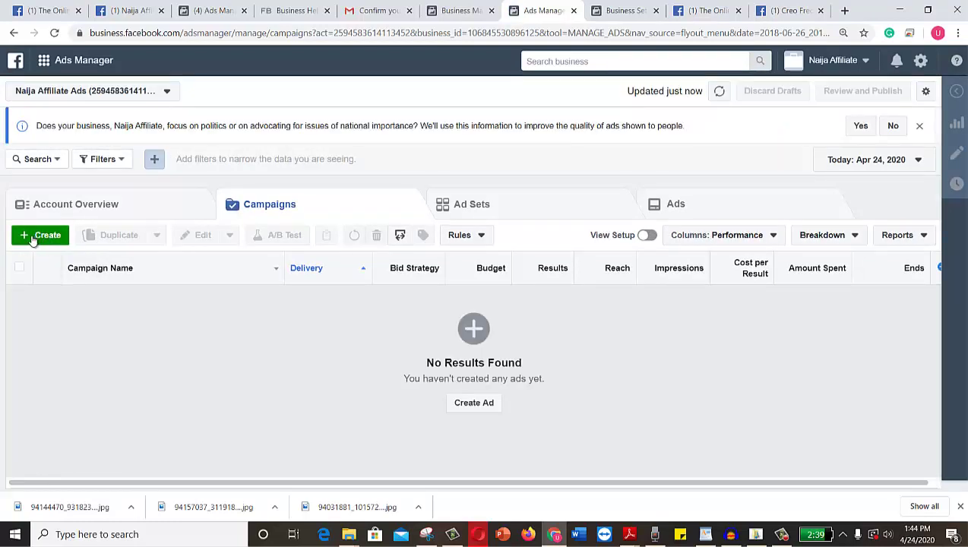
{"action": "left_click", "coordinate": [32, 237]}
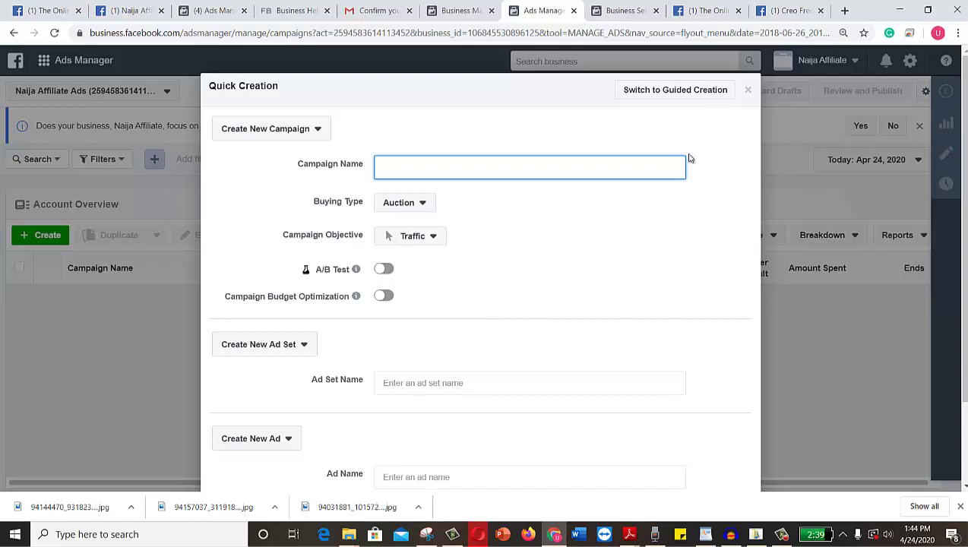
{"action": "left_click", "coordinate": [750, 91]}
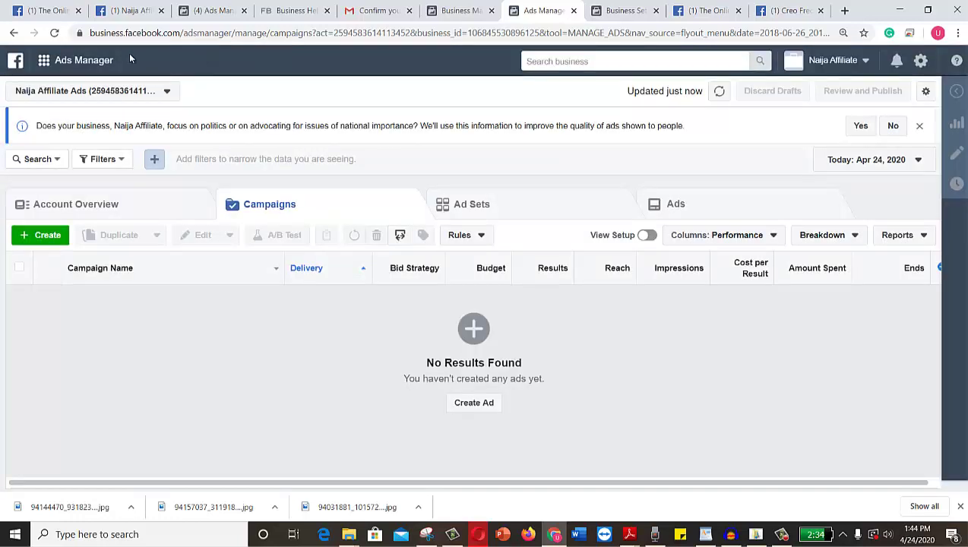
Search the business tools for Audience and open Audience Insights, starting with everyone on Facebook.
{"action": "left_click", "coordinate": [46, 61]}
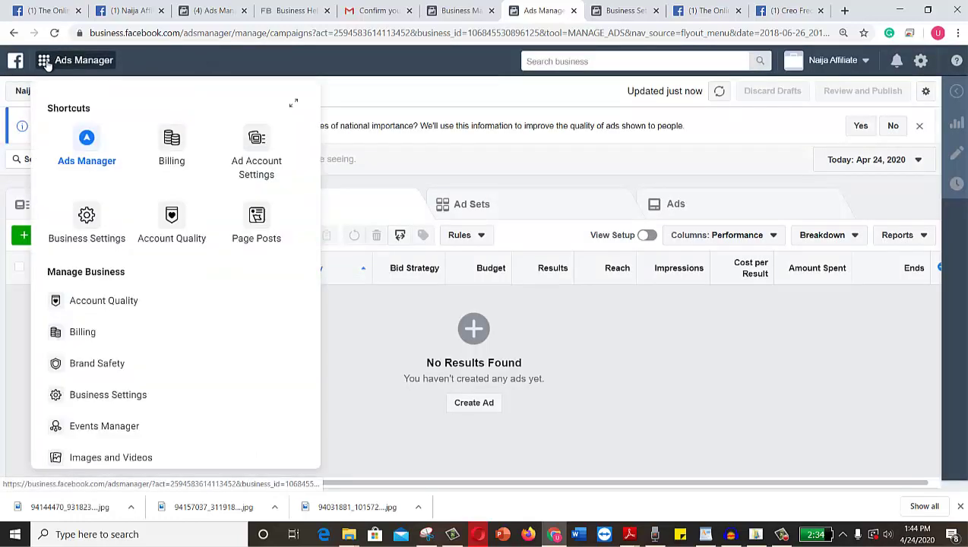
{"action": "left_click", "coordinate": [45, 64]}
{"action": "left_click", "coordinate": [537, 61]}
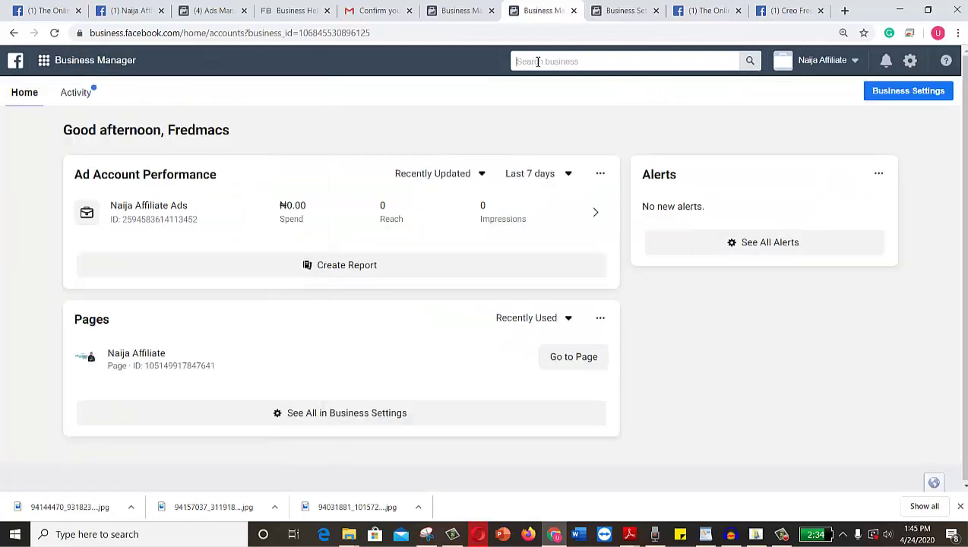
{"action": "type", "text": "Audu"}
{"action": "key", "text": "BackSpace"}
{"action": "type", "text": "ience"}
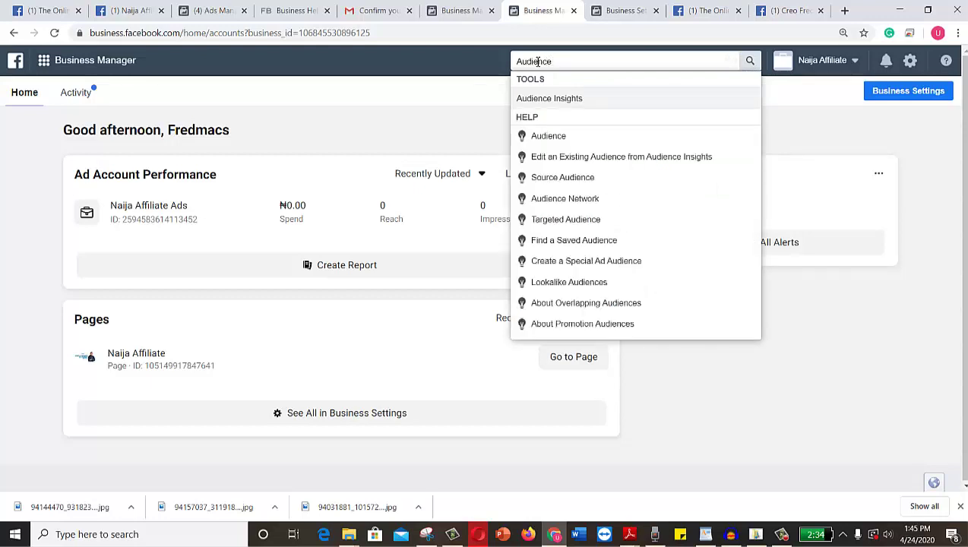
{"action": "left_click", "coordinate": [543, 103]}
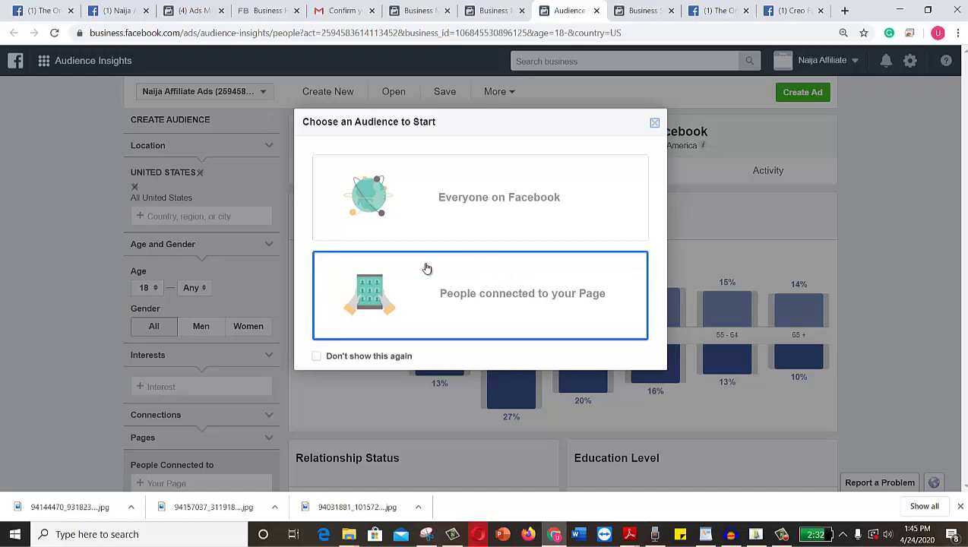
{"action": "left_click", "coordinate": [455, 211]}
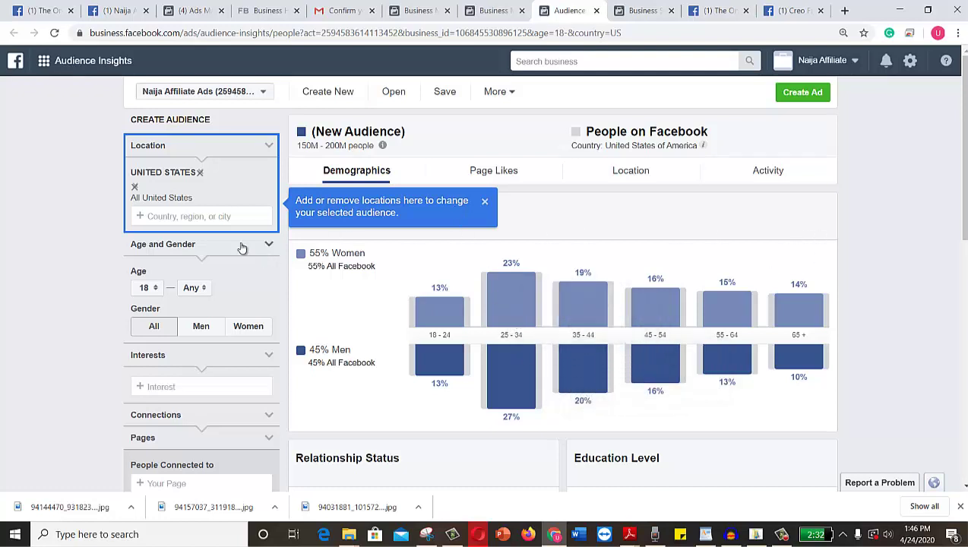
Try to add West Africa as a location for the new audience.
{"action": "left_click", "coordinate": [195, 216]}
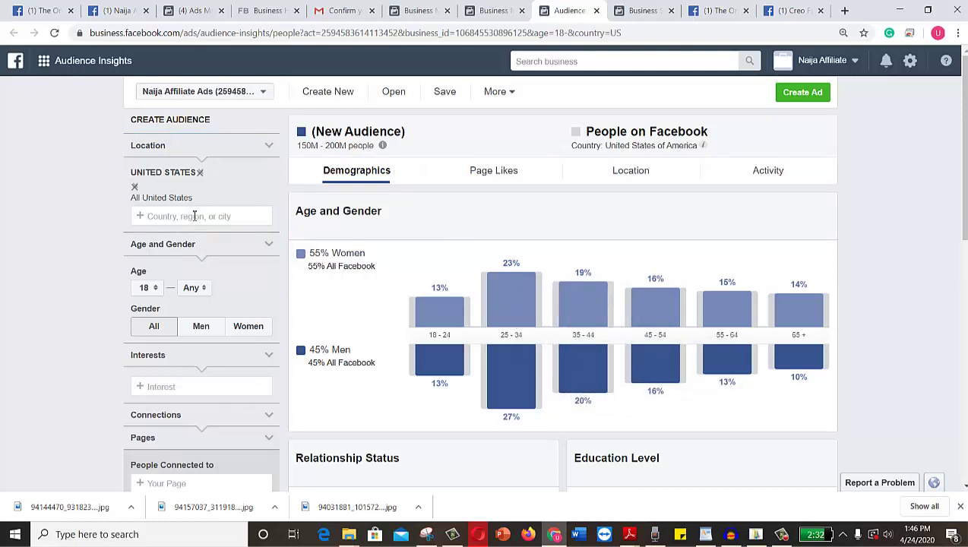
{"action": "type", "text": "We"}
{"action": "type", "text": "st Africa"}
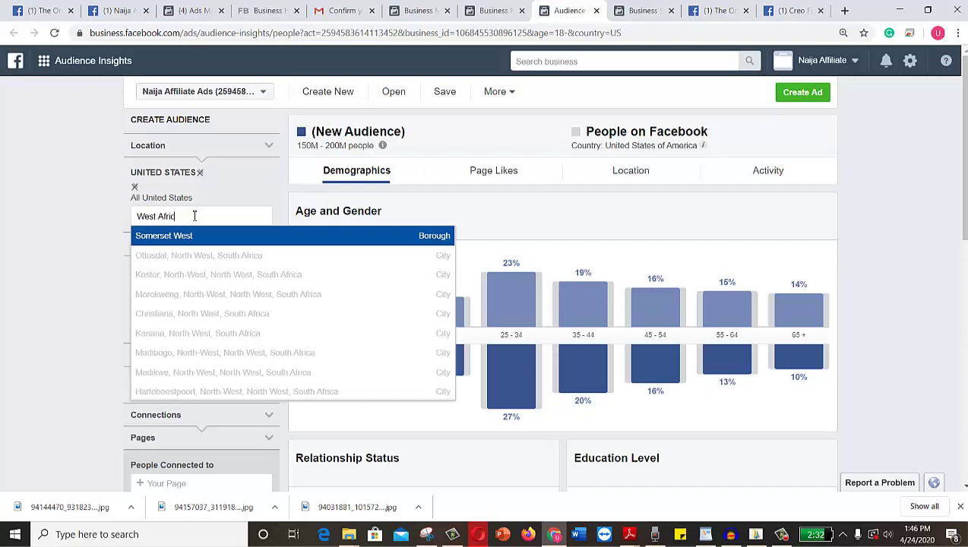
{"action": "key", "text": "Escape"}
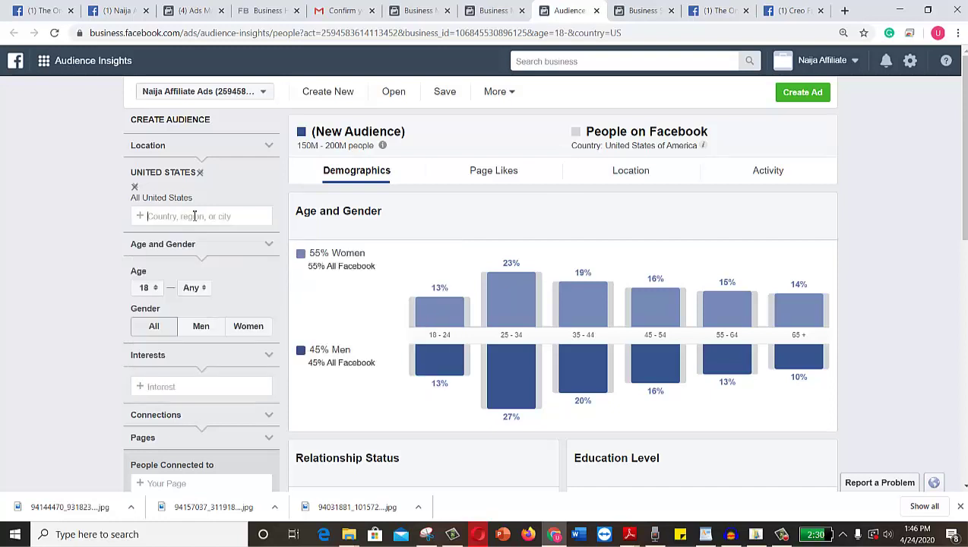
Add the country Nigeria to the audience locations and remove United States.
{"action": "type", "text": "Nigeria"}
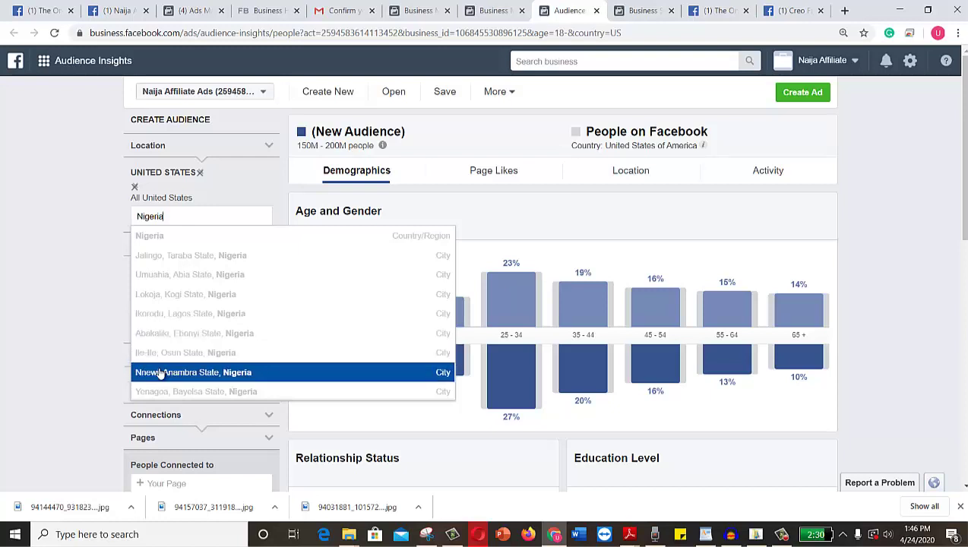
{"action": "left_click", "coordinate": [154, 242]}
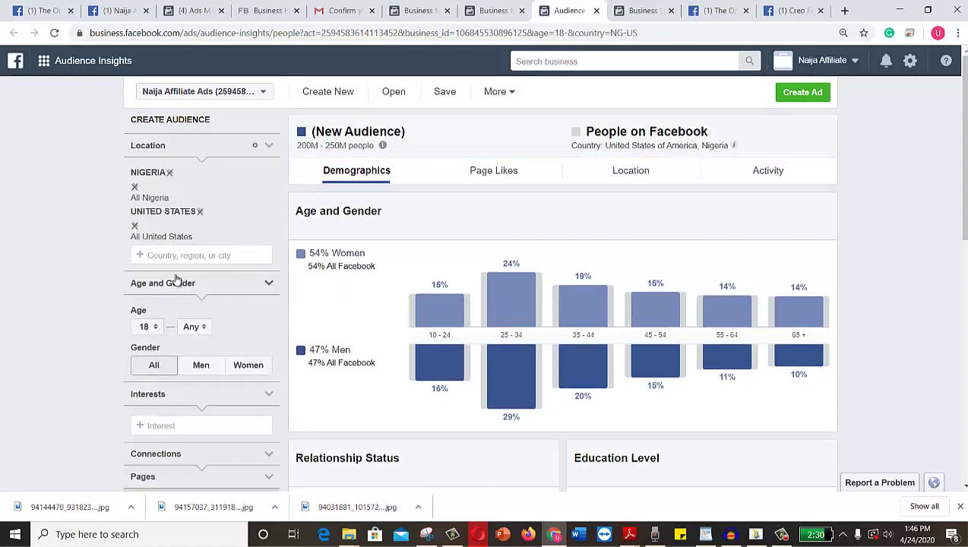
{"action": "left_click", "coordinate": [201, 212]}
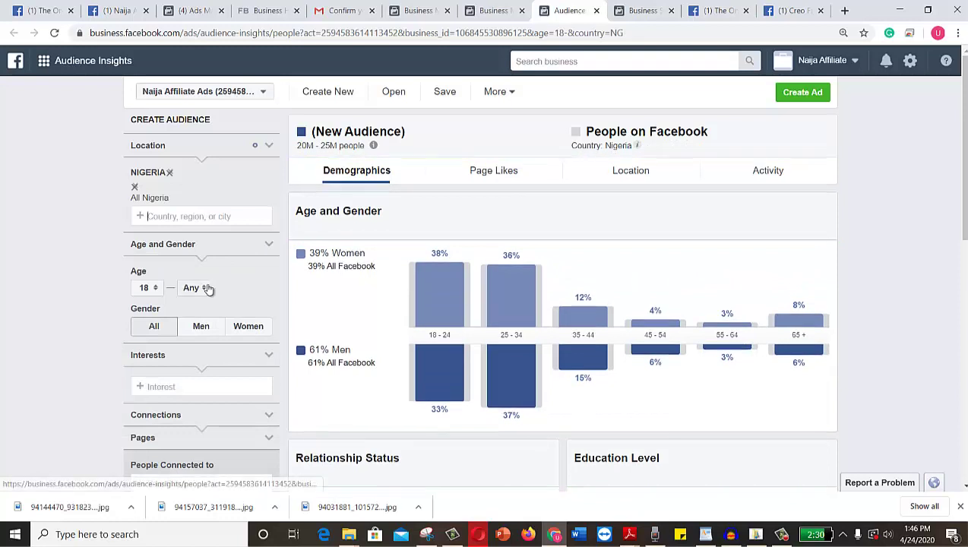
Set the audience's minimum age to 27.
{"action": "left_click", "coordinate": [148, 288]}
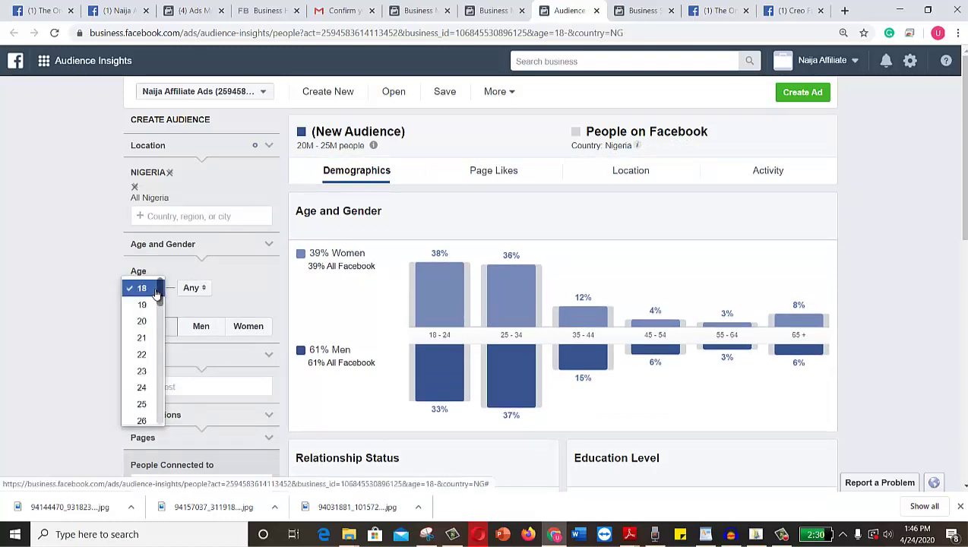
{"action": "left_click_drag", "start_coordinate": [159, 295], "coordinate": [161, 310]}
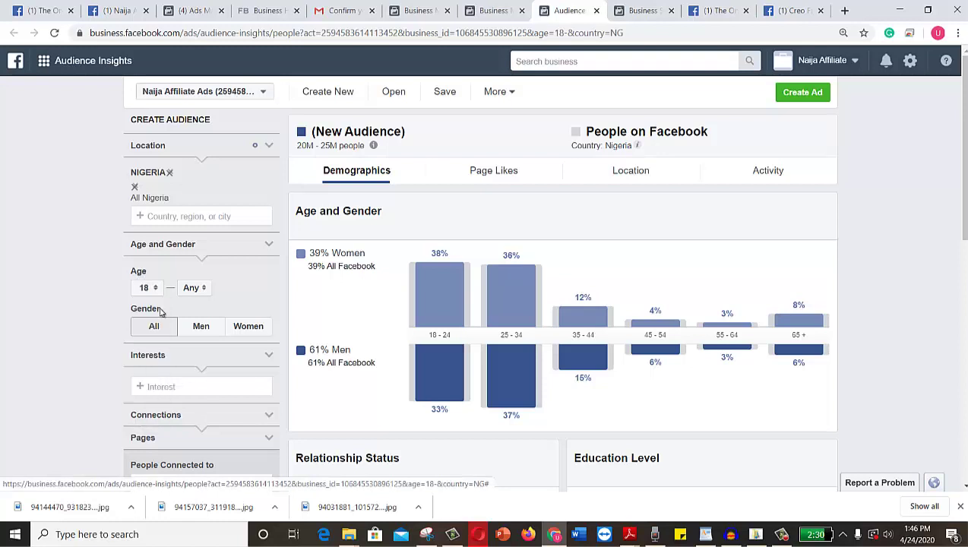
{"action": "left_click", "coordinate": [156, 289]}
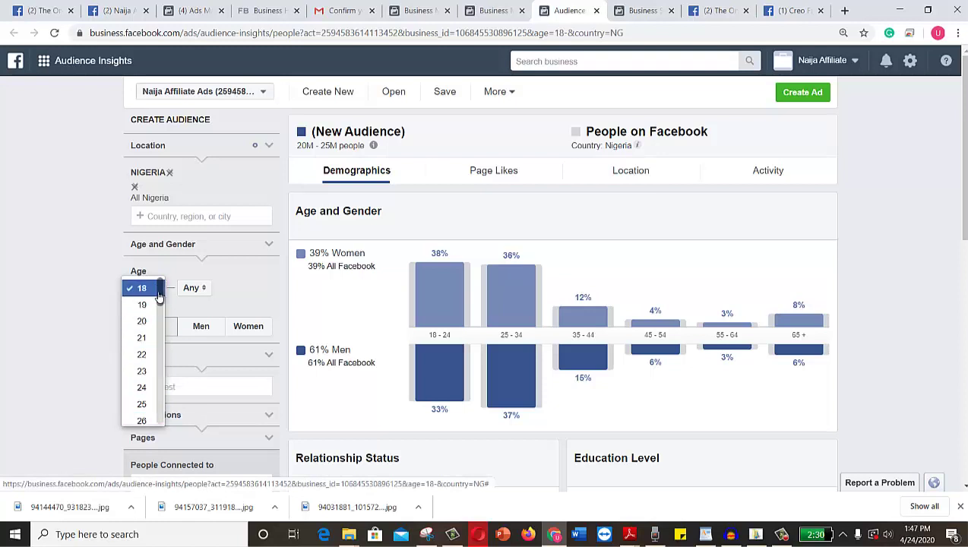
{"action": "left_click_drag", "start_coordinate": [160, 300], "coordinate": [159, 307]}
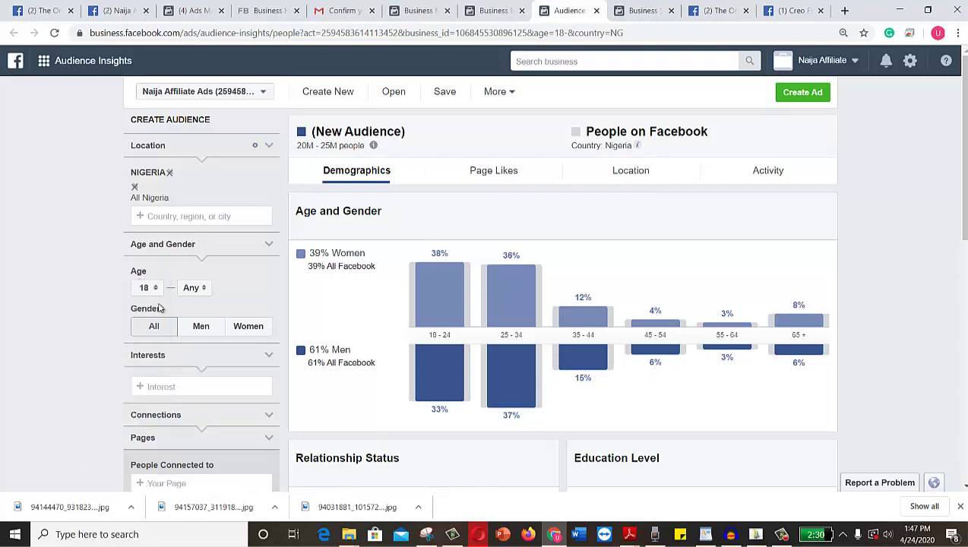
{"action": "left_click", "coordinate": [152, 295]}
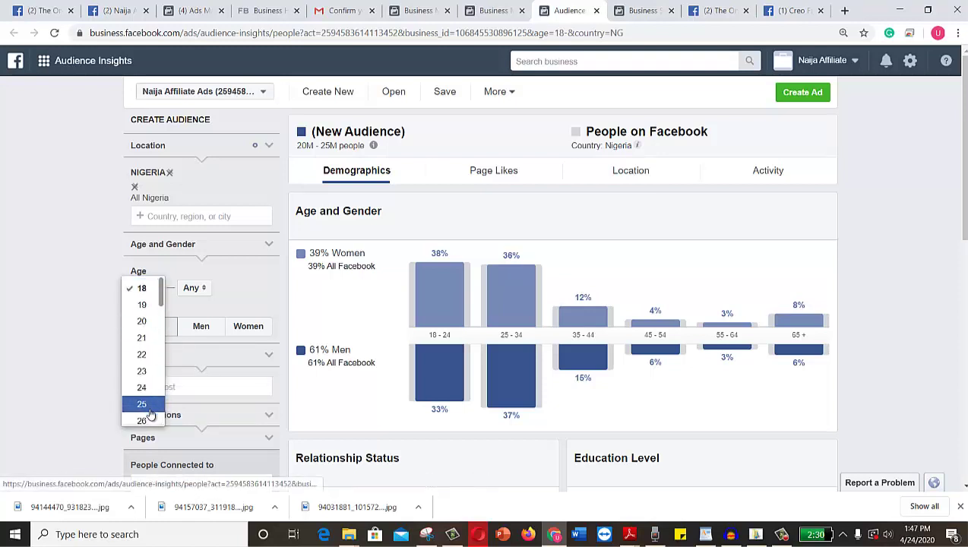
{"action": "scroll", "coordinate": [148, 423], "scroll_direction": "down", "scroll_amount": 2}
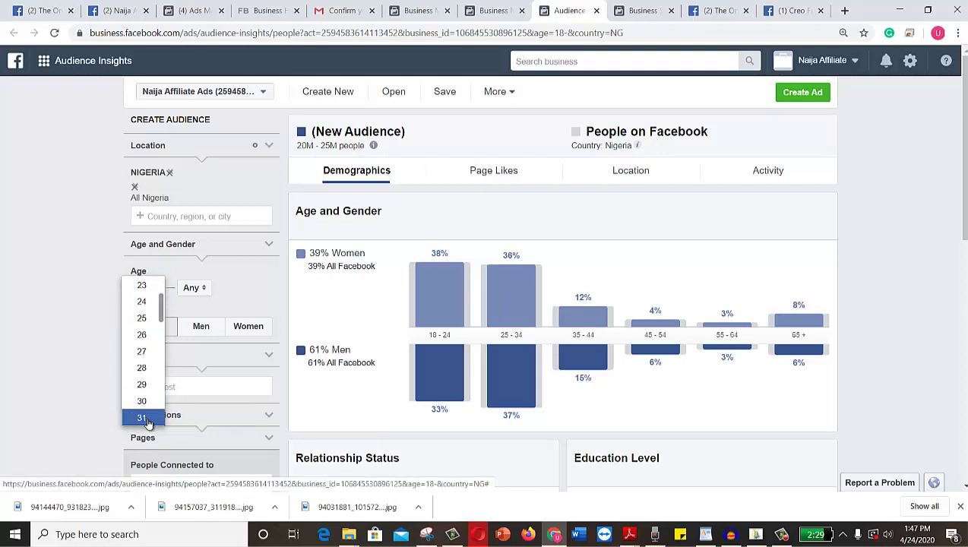
{"action": "left_click", "coordinate": [137, 354]}
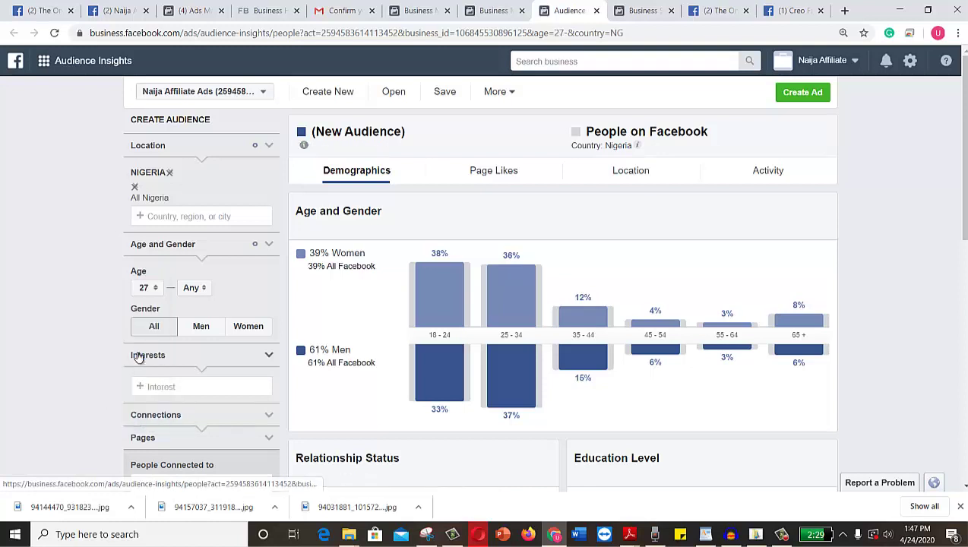
Set the audience's maximum age to 45.
{"action": "left_click", "coordinate": [194, 287]}
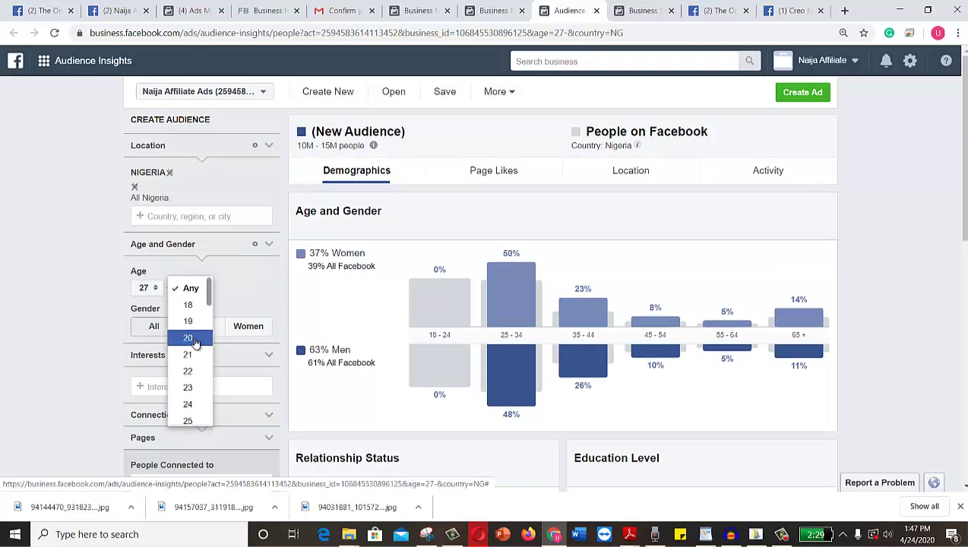
{"action": "key", "text": "Down"}
{"action": "key", "text": "Down"}
{"action": "key", "text": "Down"}
{"action": "key", "text": "Down"}
{"action": "key", "text": "Down"}
{"action": "key", "text": "Down"}
{"action": "key", "text": "Down"}
{"action": "key", "text": "Down"}
{"action": "key", "text": "Down"}
{"action": "key", "text": "Down"}
{"action": "key", "text": "Down"}
{"action": "key", "text": "Down"}
{"action": "key", "text": "Down"}
{"action": "key", "text": "Down"}
{"action": "key", "text": "Down"}
{"action": "key", "text": "Down"}
{"action": "key", "text": "Down"}
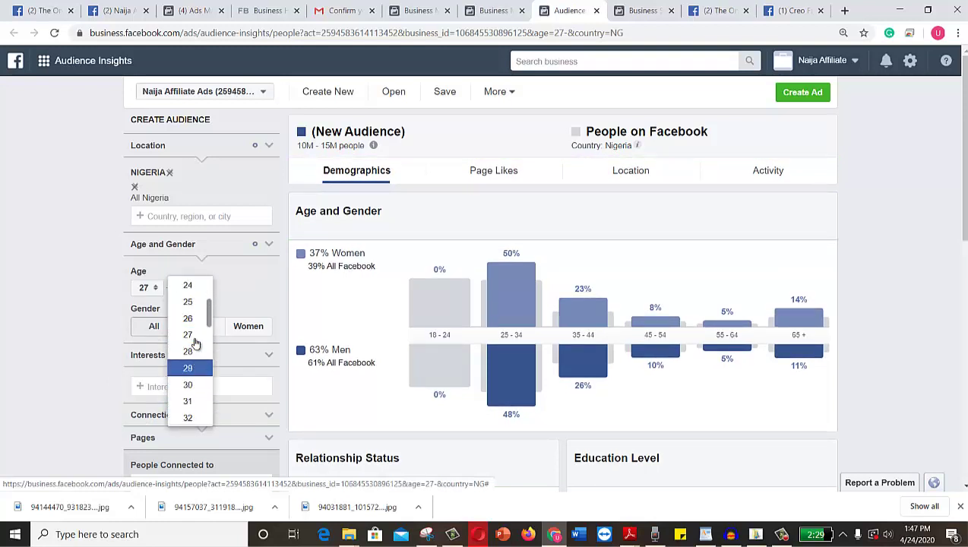
{"action": "key", "text": "Down"}
{"action": "key", "text": "Down"}
{"action": "key", "text": "Down"}
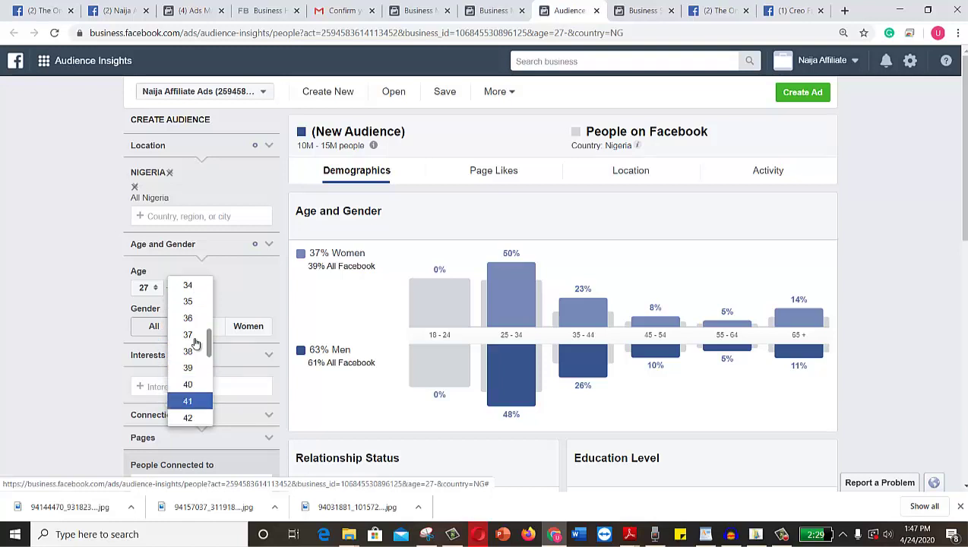
{"action": "key", "text": "Down"}
{"action": "key", "text": "Down"}
{"action": "key", "text": "Down"}
{"action": "key", "text": "Down"}
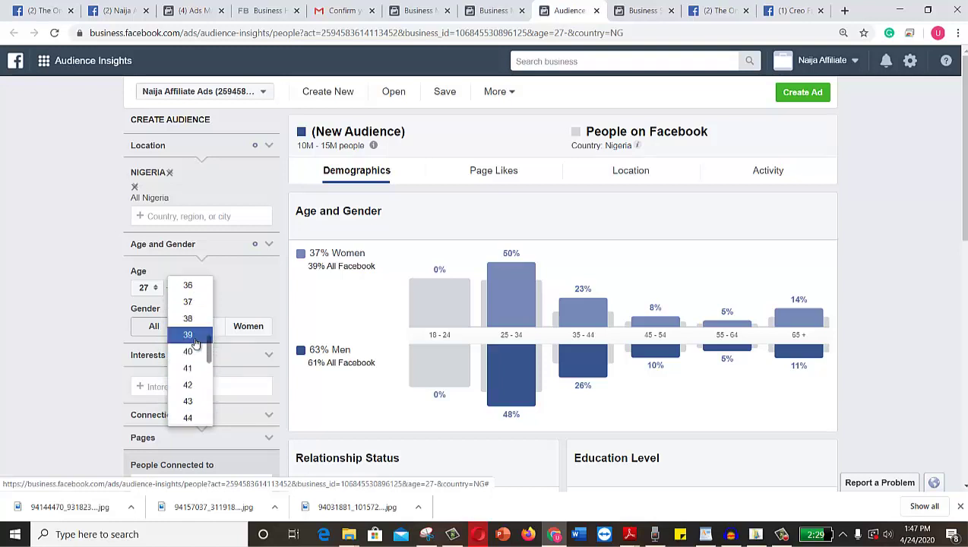
{"action": "key", "text": "Down"}
{"action": "key", "text": "Down"}
{"action": "key", "text": "Down"}
{"action": "key", "text": "Down"}
{"action": "key", "text": "Down"}
{"action": "scroll", "coordinate": [195, 343], "scroll_direction": "down", "scroll_amount": 1}
{"action": "key", "text": "Down"}
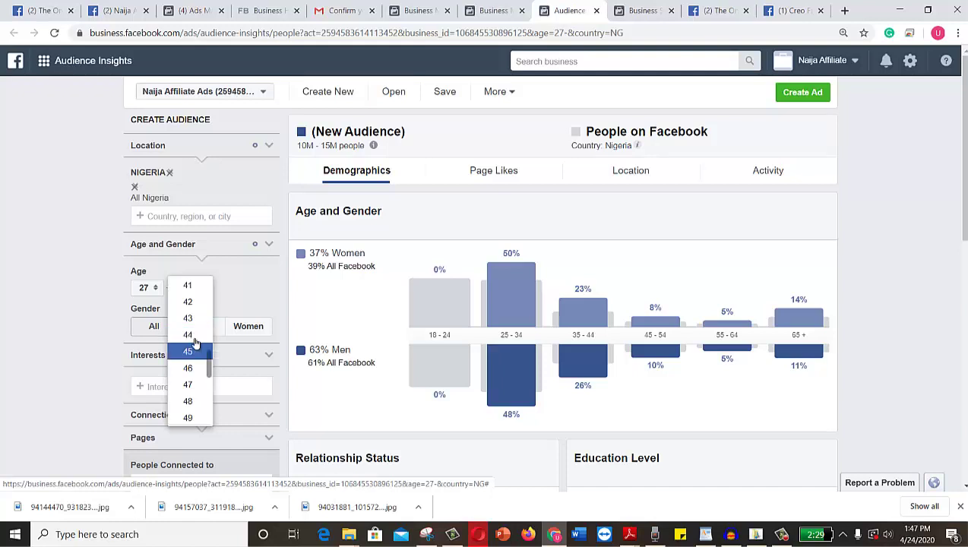
{"action": "key", "text": "Return"}
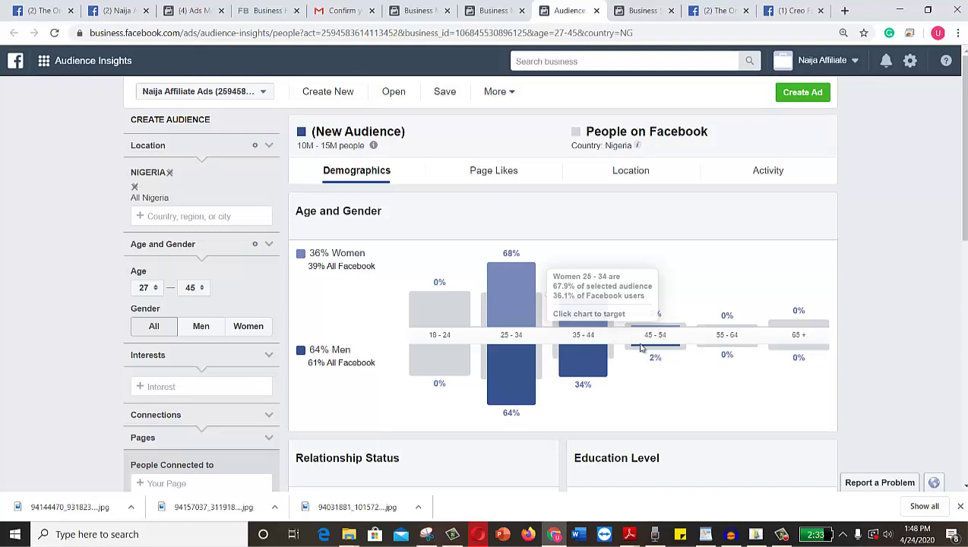
Examine the age and gender chart's breakdown for women and men in the 25-34 and 35-44 groups.
{"action": "mouse_move", "coordinate": [574, 317]}
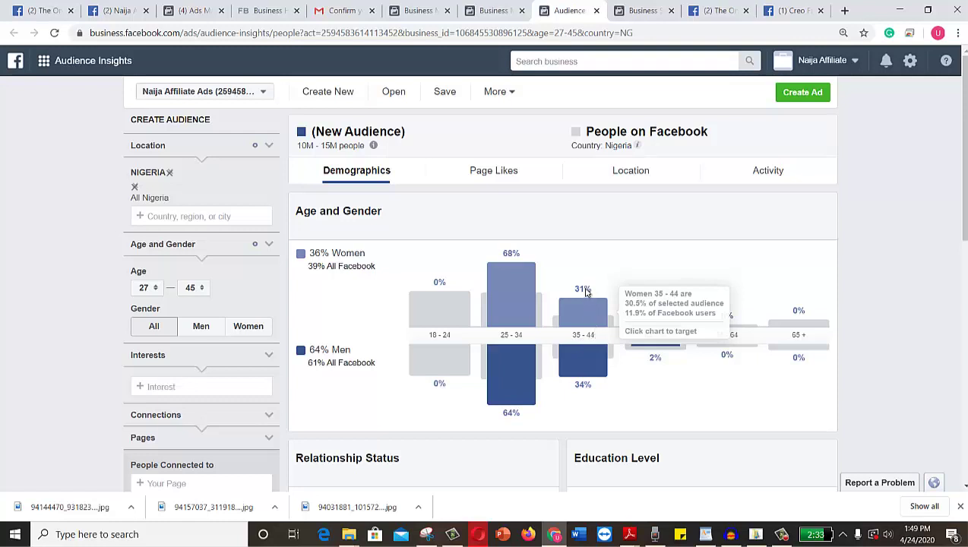
{"action": "mouse_move", "coordinate": [513, 372]}
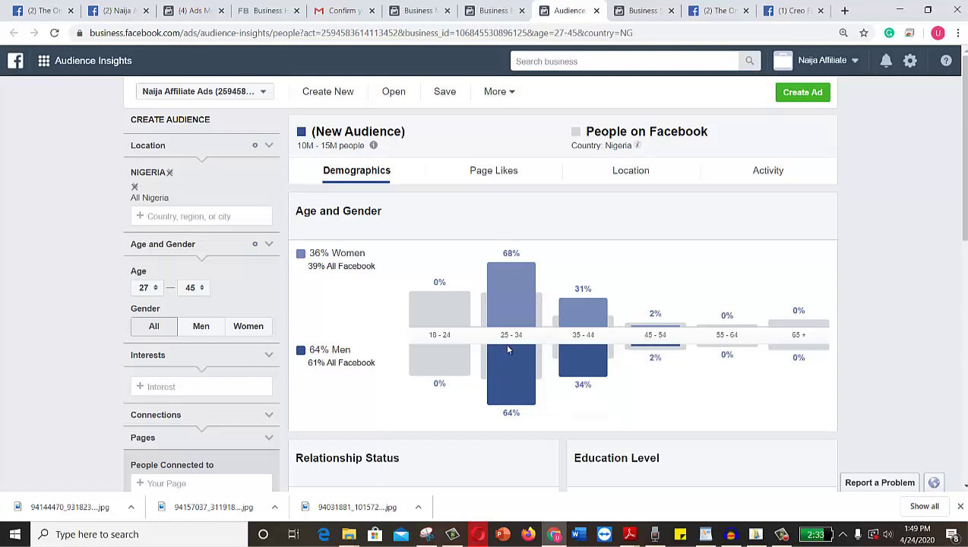
{"action": "mouse_move", "coordinate": [525, 347]}
{"action": "mouse_move", "coordinate": [601, 342]}
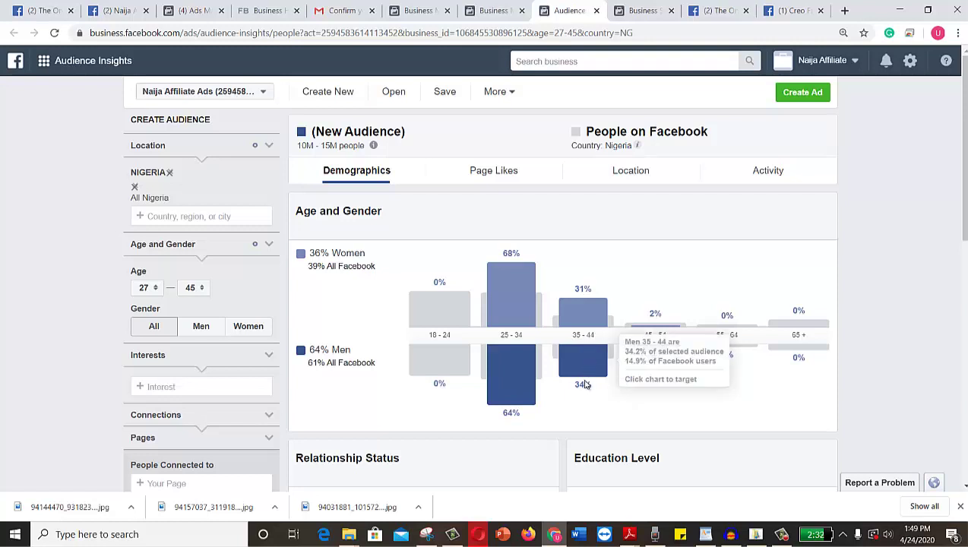
Review the audience's page likes, covering the top categories and the liked pages ranked by relevance and affinity.
{"action": "left_click", "coordinate": [495, 173]}
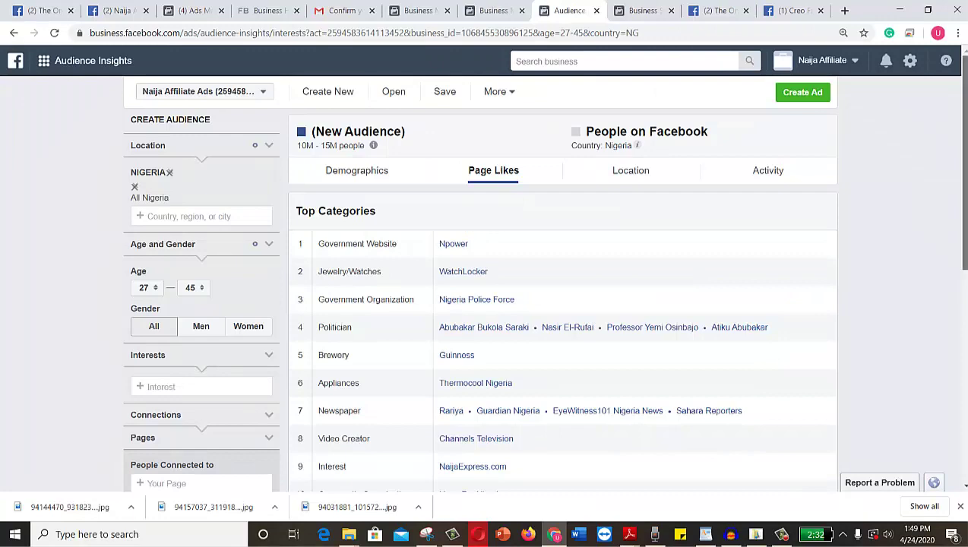
{"action": "scroll", "coordinate": [618, 199], "scroll_direction": "down", "scroll_amount": 2}
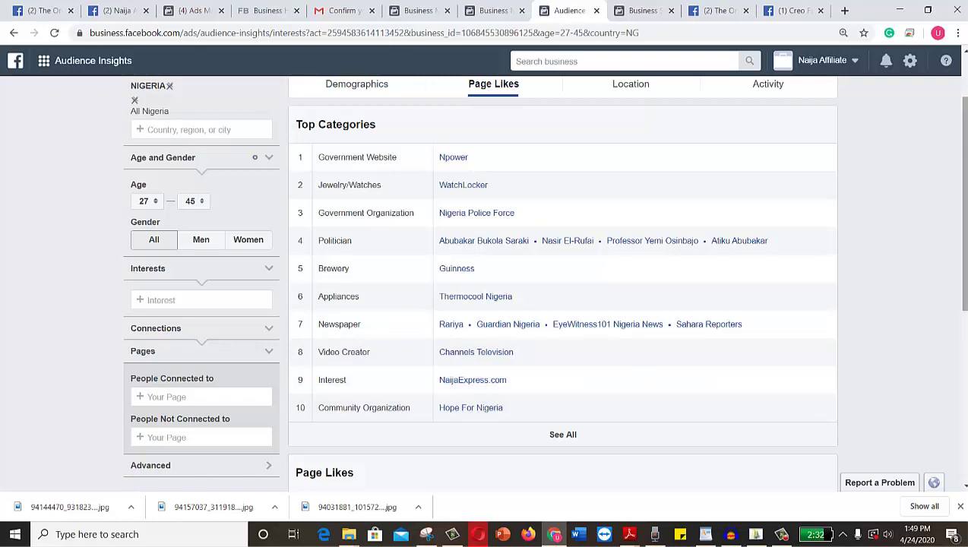
{"action": "scroll", "coordinate": [562, 281], "scroll_direction": "down", "scroll_amount": 3}
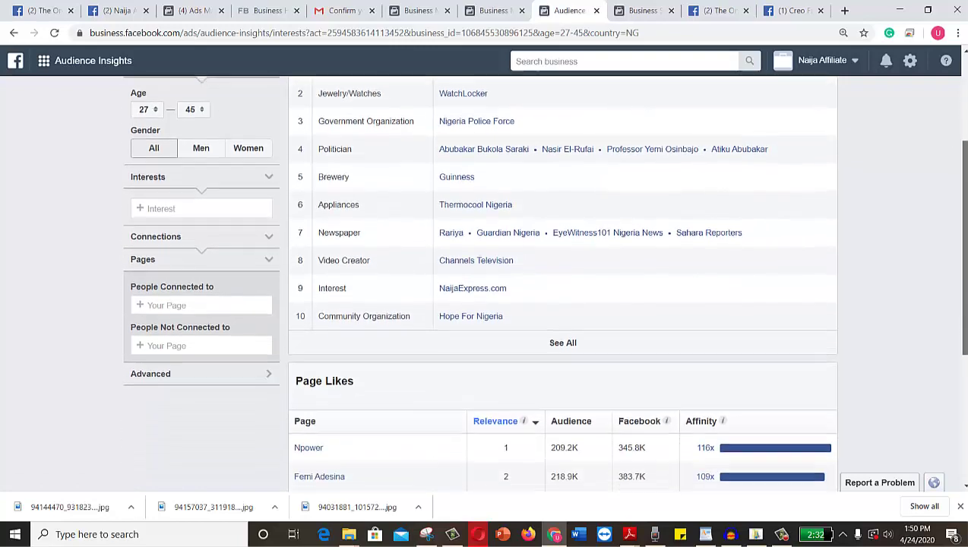
{"action": "scroll", "coordinate": [562, 281], "scroll_direction": "down", "scroll_amount": 3}
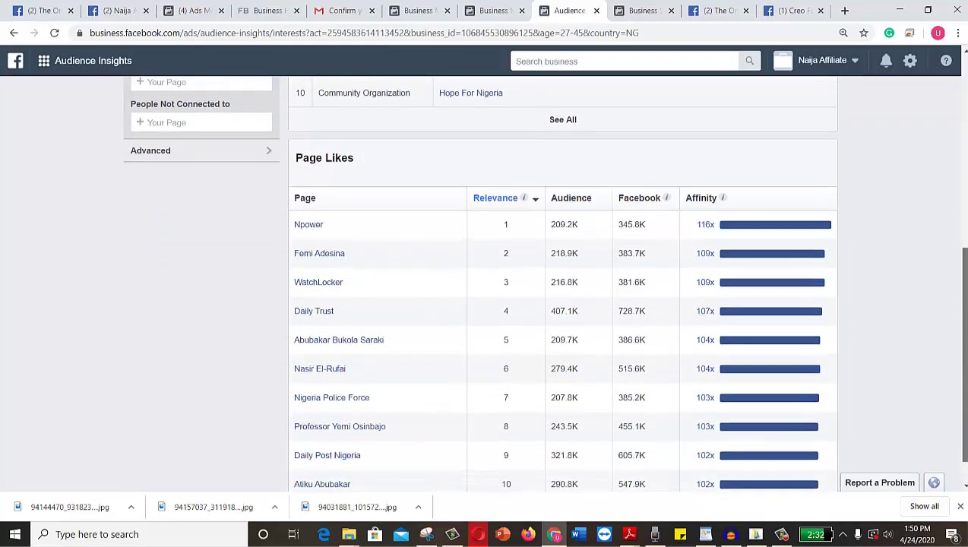
{"action": "scroll", "coordinate": [562, 281], "scroll_direction": "down", "scroll_amount": 1}
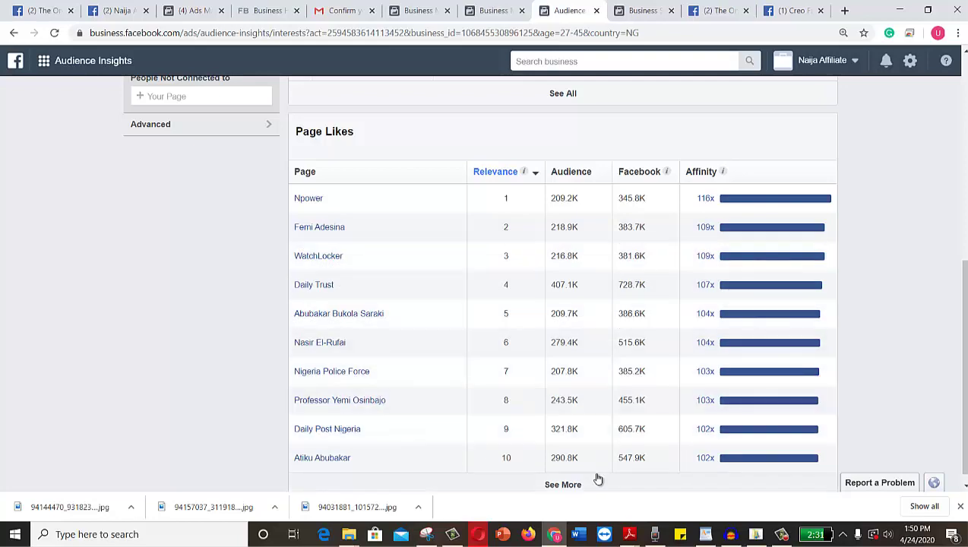
Review the audience's location insights, reading the top cities down to Abuja.
{"action": "scroll", "coordinate": [950, 194], "scroll_direction": "up", "scroll_amount": 4}
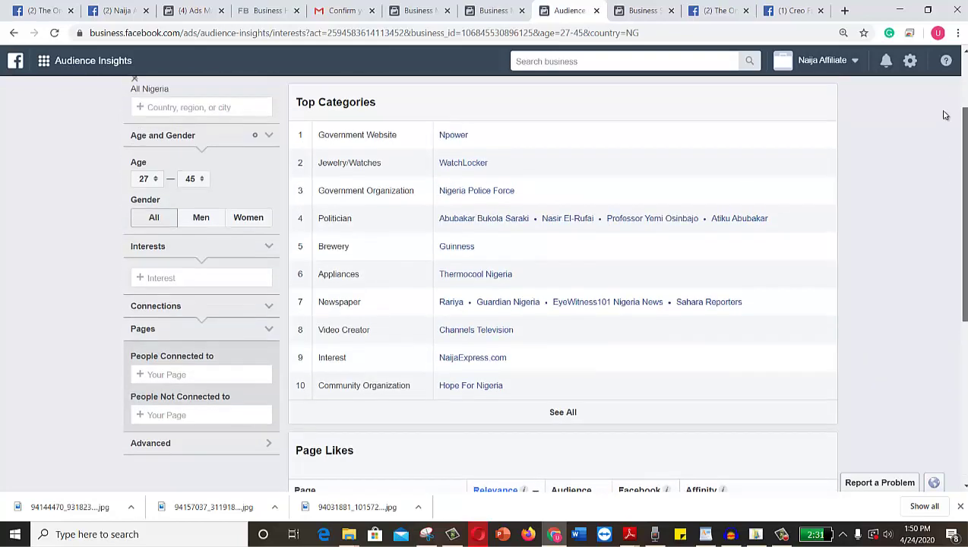
{"action": "scroll", "coordinate": [944, 115], "scroll_direction": "up", "scroll_amount": 3}
{"action": "left_click", "coordinate": [631, 172]}
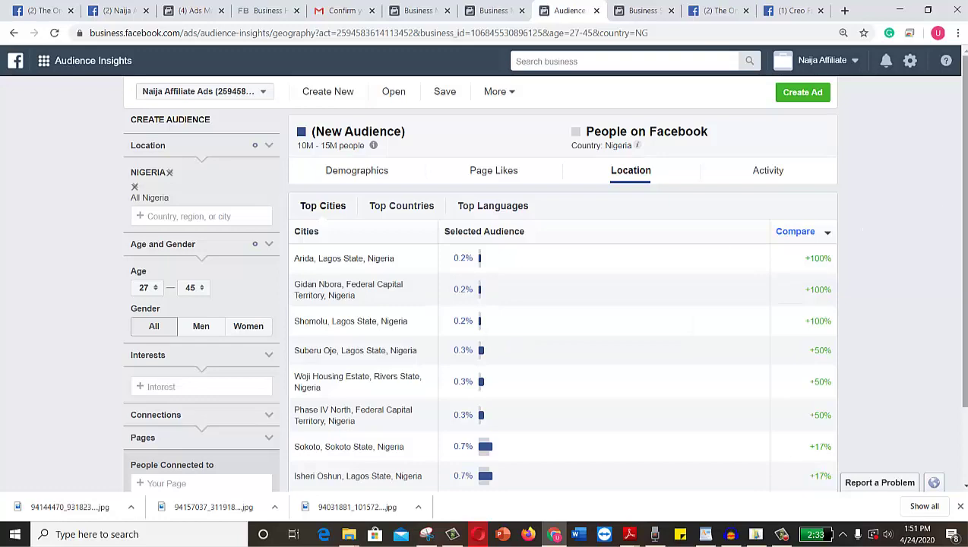
{"action": "scroll", "coordinate": [919, 329], "scroll_direction": "down", "scroll_amount": 2}
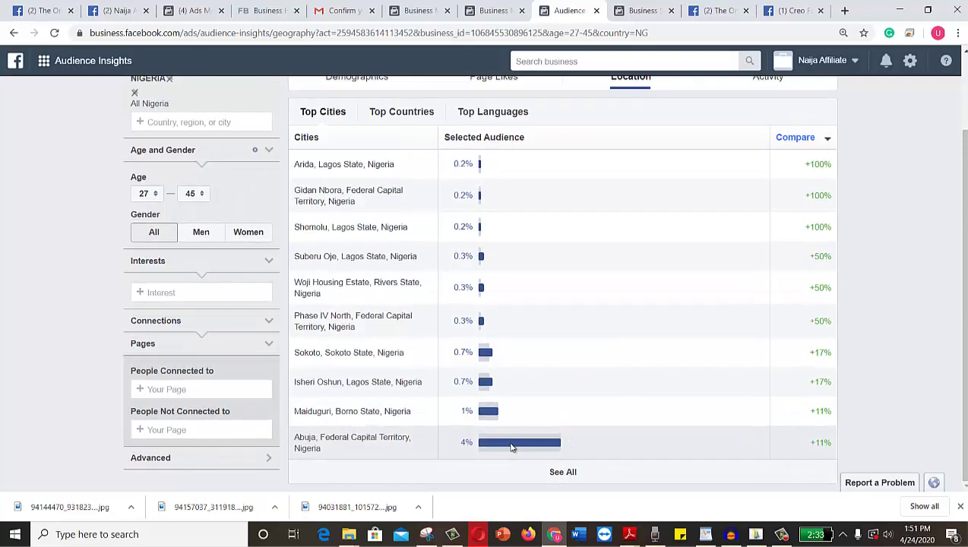
{"action": "mouse_move", "coordinate": [510, 448]}
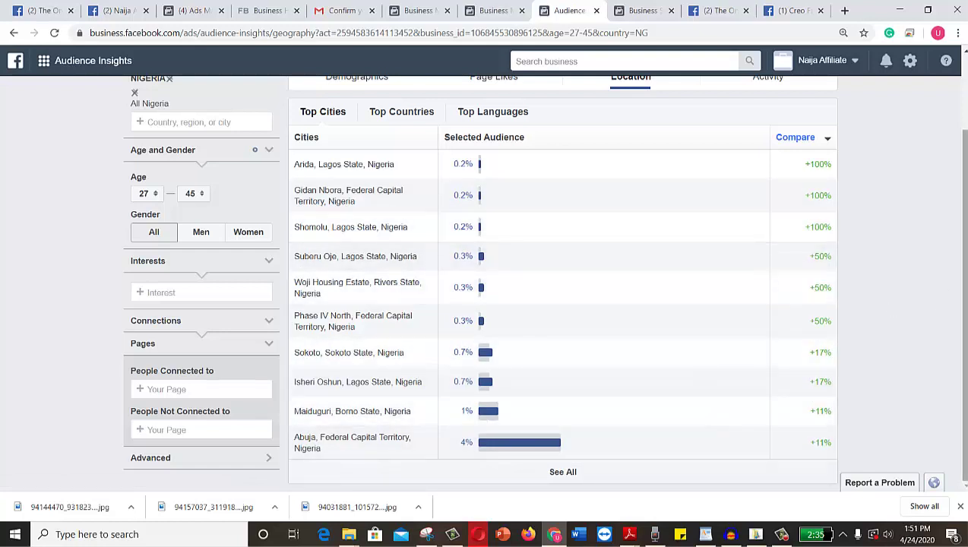
Examine the audience's activity insights, comparing the frequency of activities and the Android, Mobile Only and Desktop & Mobile device users.
{"action": "left_click_drag", "start_coordinate": [963, 278], "coordinate": [963, 199]}
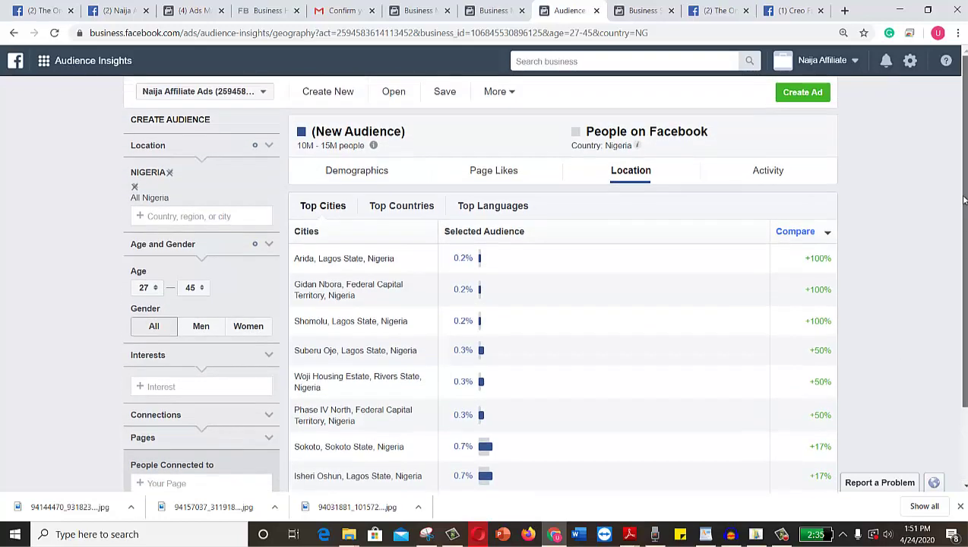
{"action": "left_click", "coordinate": [767, 173]}
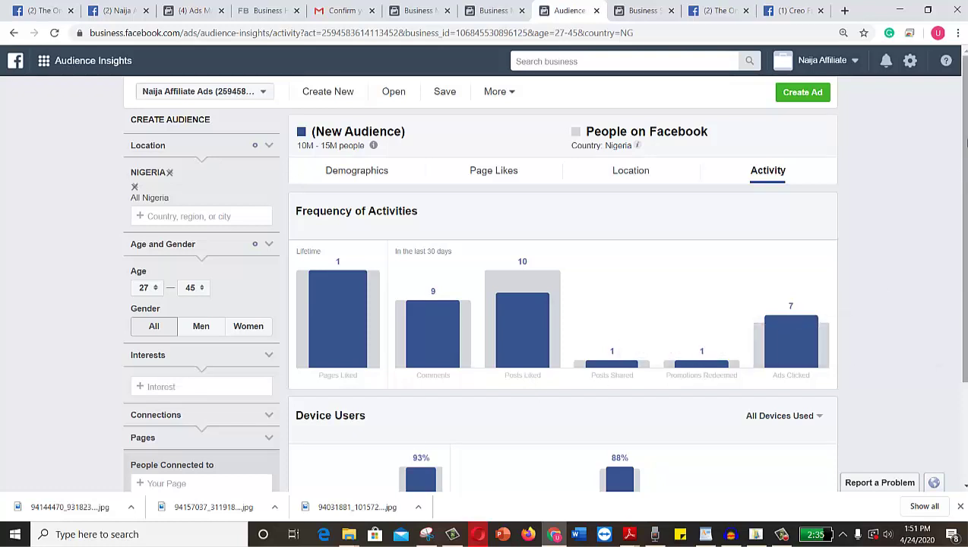
{"action": "scroll", "coordinate": [966, 142], "scroll_direction": "down", "scroll_amount": 2}
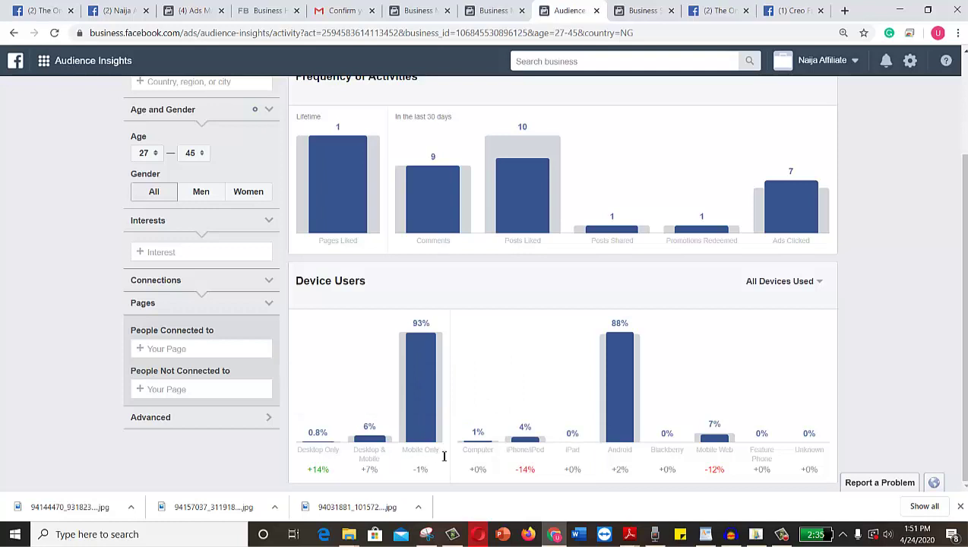
{"action": "mouse_move", "coordinate": [623, 388]}
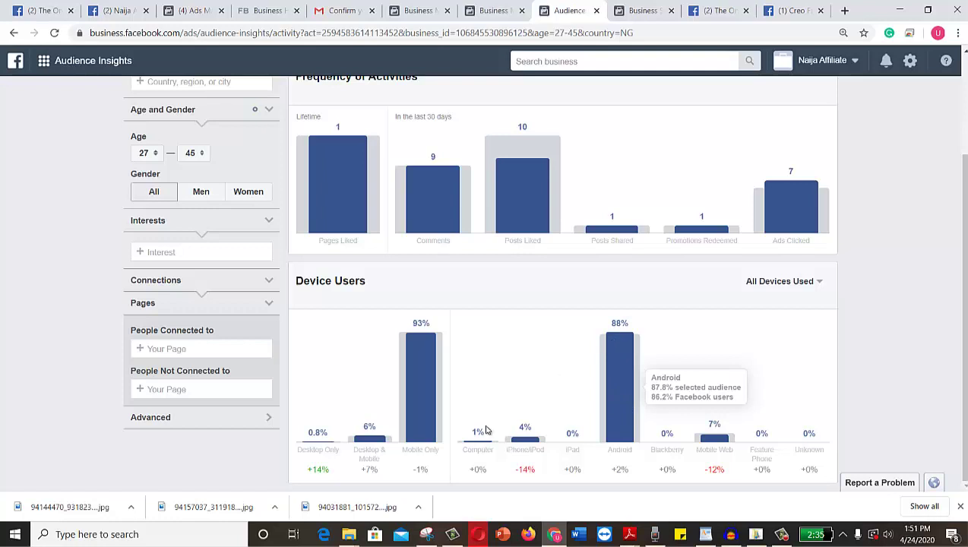
{"action": "scroll", "coordinate": [357, 448], "scroll_direction": "down", "scroll_amount": 1}
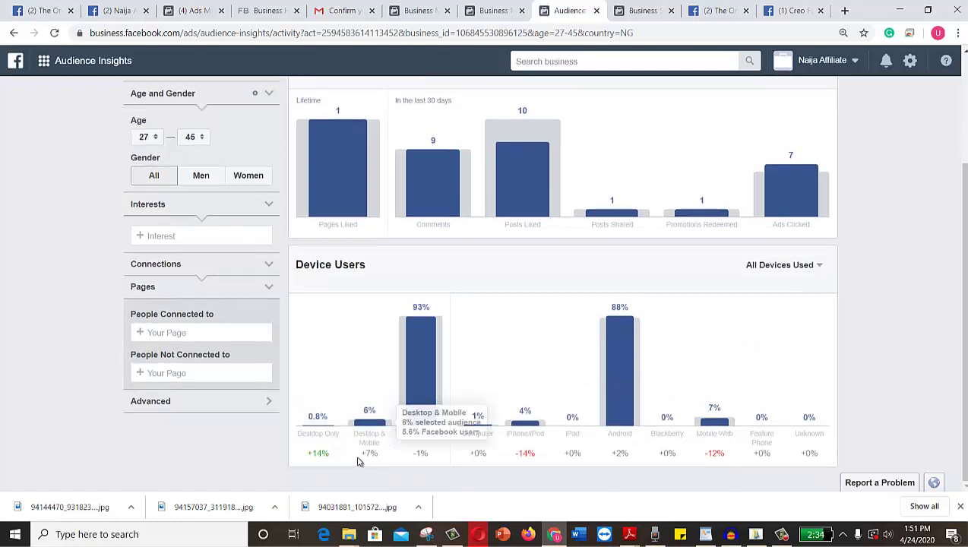
{"action": "scroll", "coordinate": [358, 461], "scroll_direction": "up", "scroll_amount": 1}
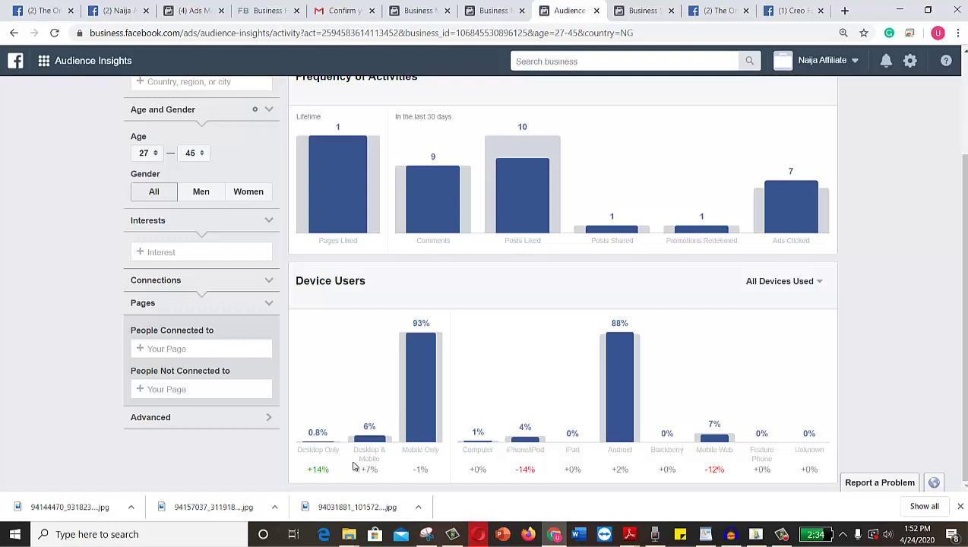
{"action": "scroll", "coordinate": [357, 459], "scroll_direction": "down", "scroll_amount": 1}
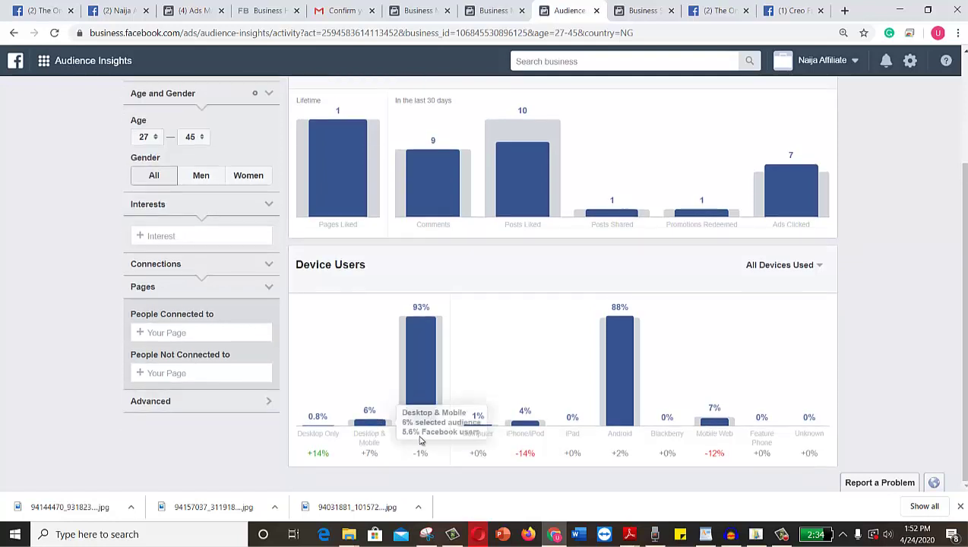
{"action": "scroll", "coordinate": [420, 440], "scroll_direction": "up", "scroll_amount": 1}
{"action": "mouse_move", "coordinate": [424, 436]}
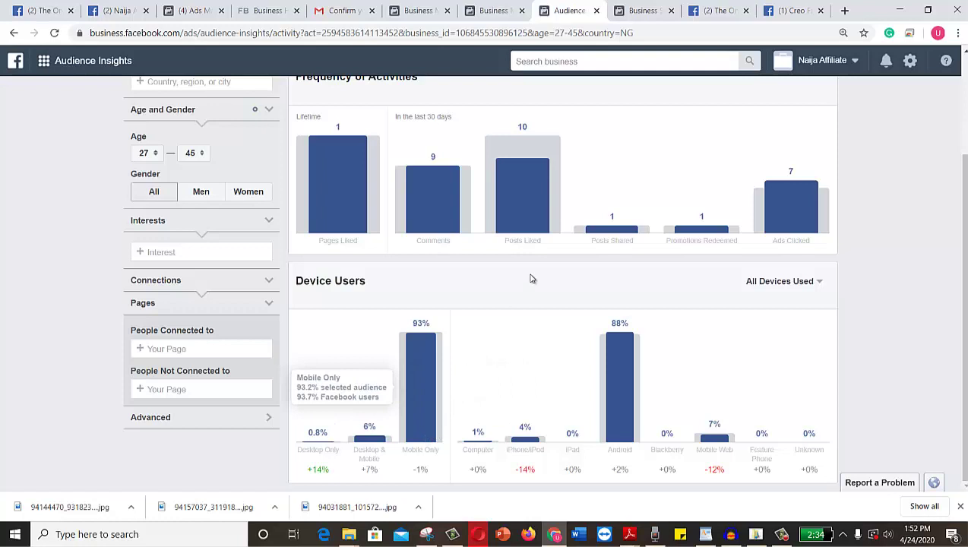
{"action": "scroll", "coordinate": [531, 276], "scroll_direction": "down", "scroll_amount": 1}
{"action": "scroll", "coordinate": [542, 277], "scroll_direction": "up", "scroll_amount": 1}
{"action": "scroll", "coordinate": [541, 277], "scroll_direction": "up", "scroll_amount": 1}
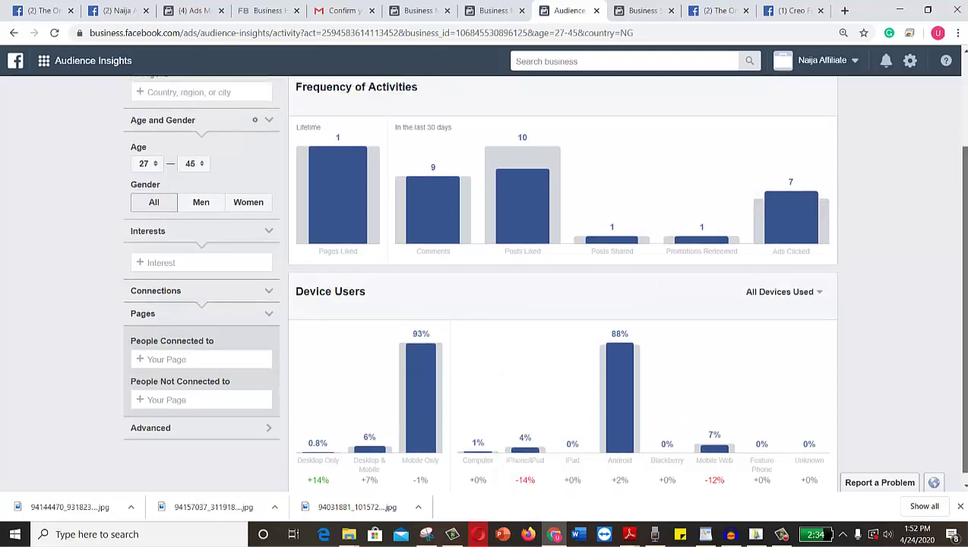
{"action": "scroll", "coordinate": [959, 153], "scroll_direction": "down", "scroll_amount": 1}
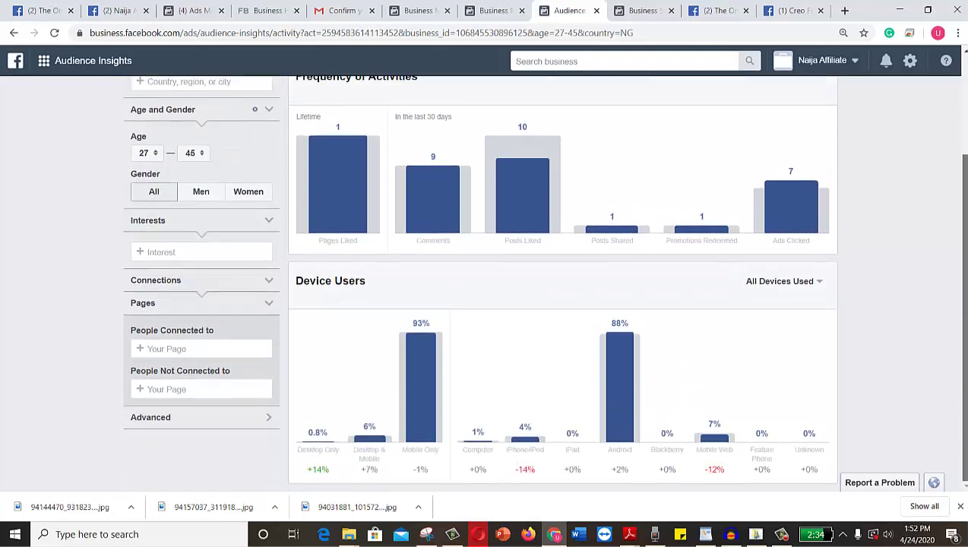
Examine the audience's demographics for relationship status, education level (especially High School and College) and job titles.
{"action": "scroll", "coordinate": [959, 153], "scroll_direction": "up", "scroll_amount": 2}
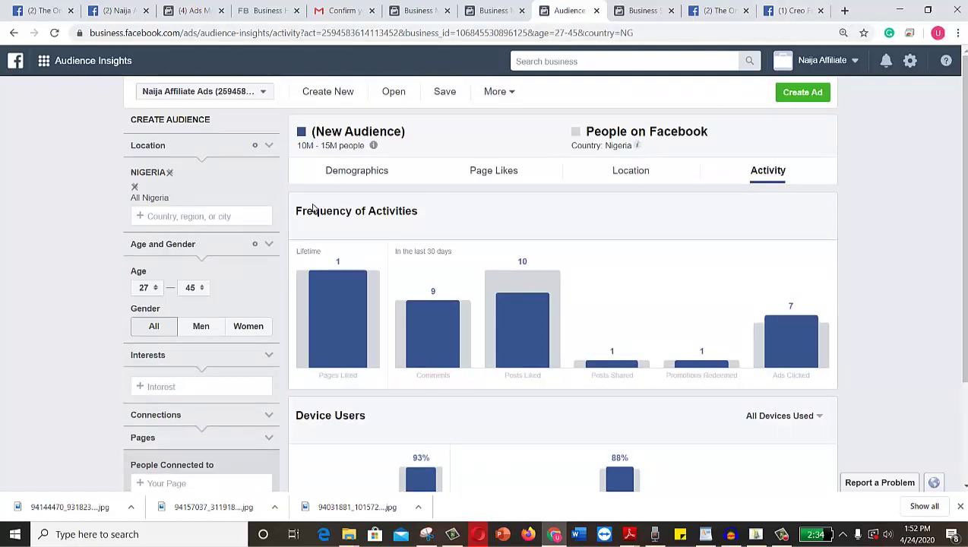
{"action": "left_click", "coordinate": [344, 176]}
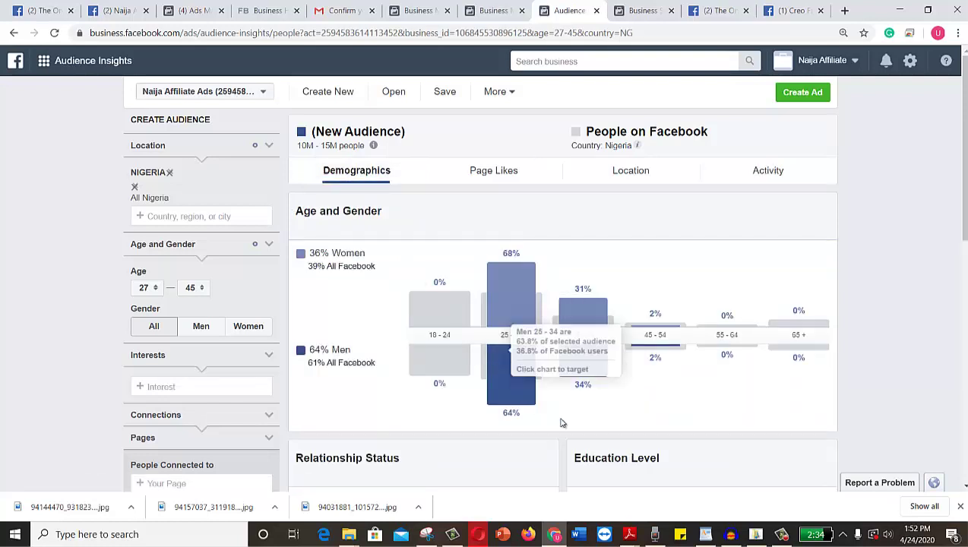
{"action": "scroll", "coordinate": [653, 334], "scroll_direction": "down", "scroll_amount": 3}
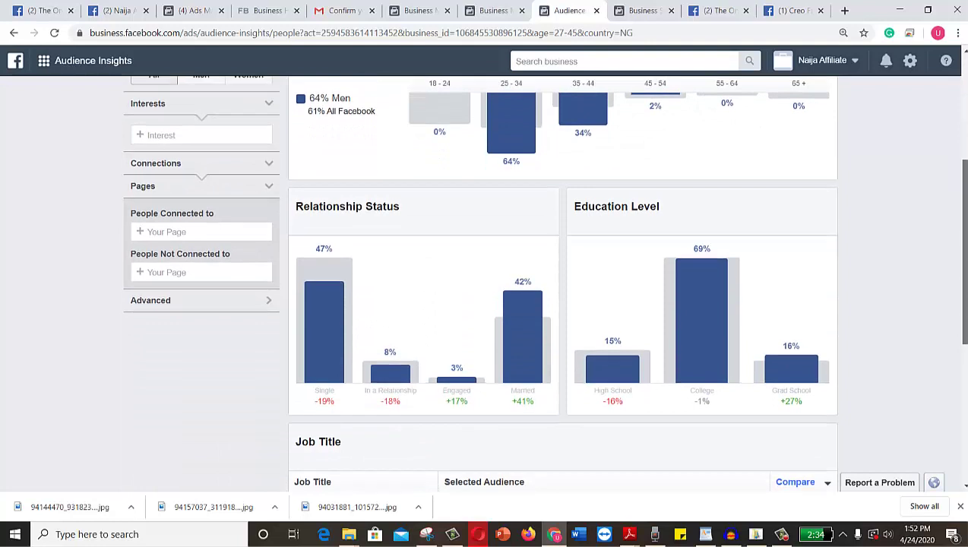
{"action": "mouse_move", "coordinate": [611, 296]}
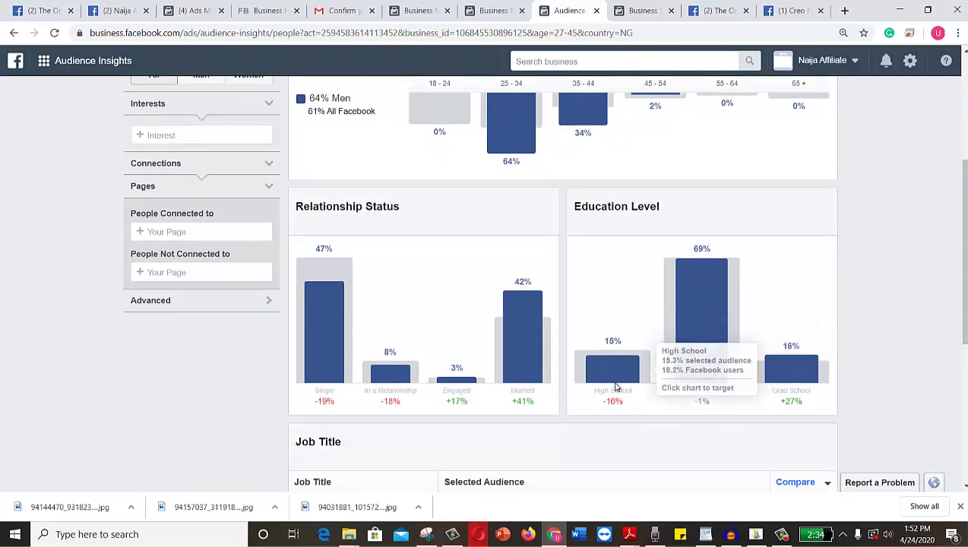
{"action": "mouse_move", "coordinate": [702, 270]}
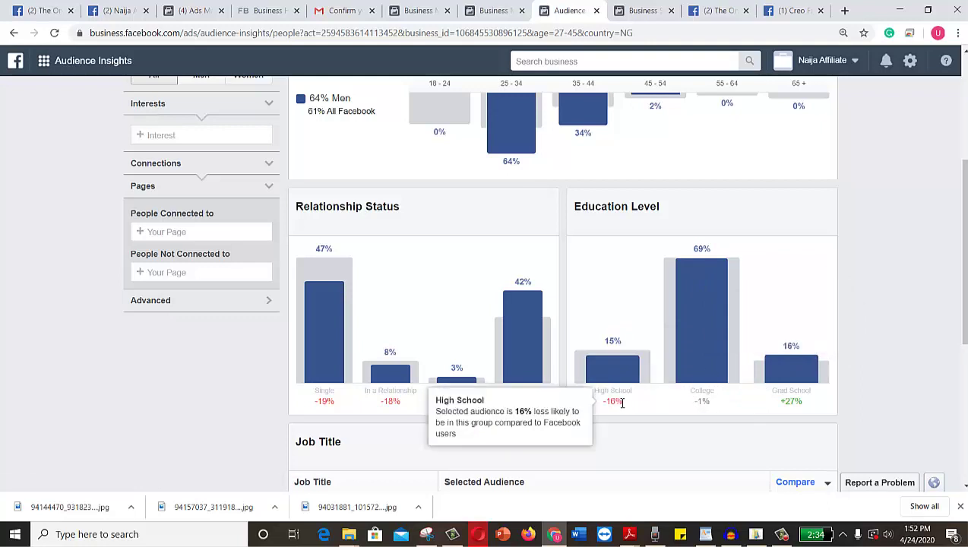
{"action": "mouse_move", "coordinate": [621, 349]}
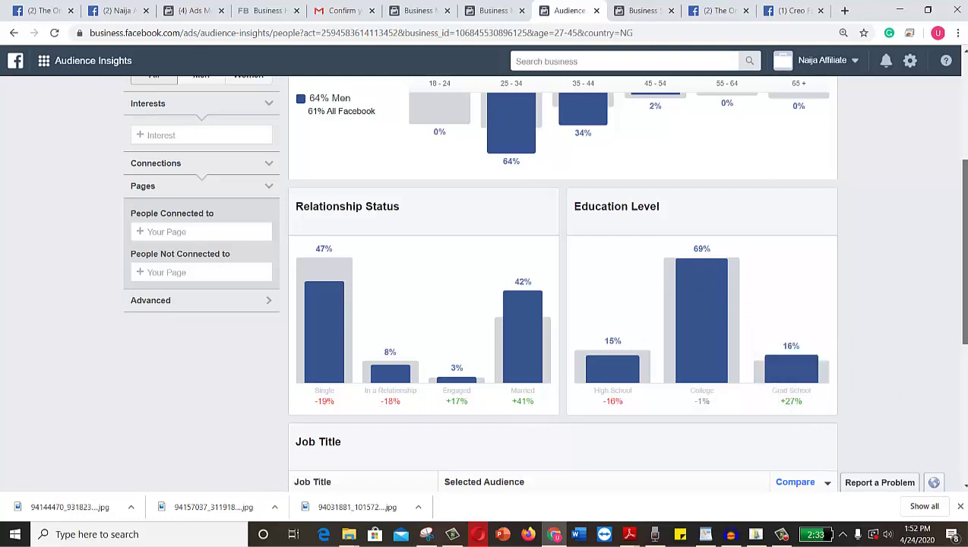
{"action": "left_click_drag", "start_coordinate": [960, 251], "coordinate": [960, 301]}
{"action": "scroll", "coordinate": [562, 281], "scroll_direction": "down", "scroll_amount": 3}
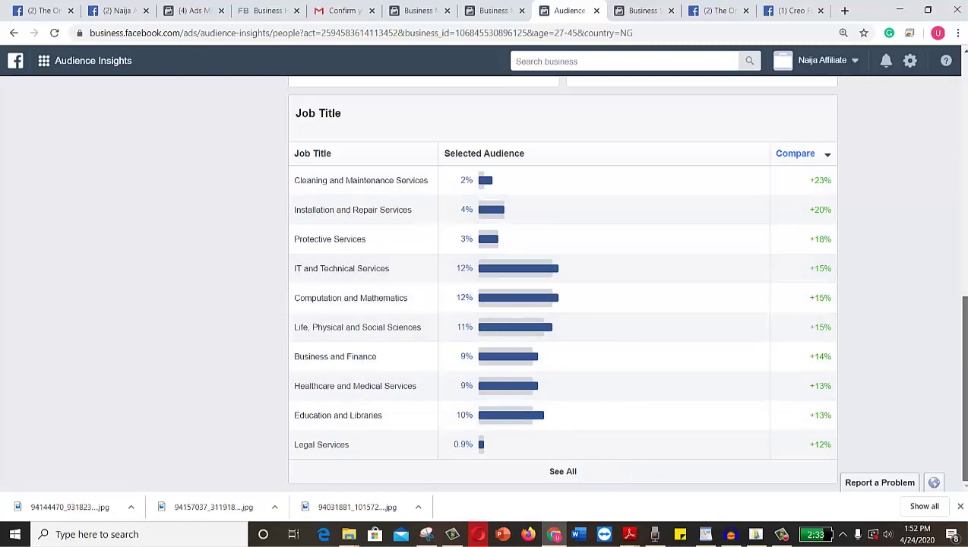
Narrow the audience location to the Nigerian cities Abuja, Federal Capital Territory, and Port Harcourt, Rivers State.
{"action": "scroll", "coordinate": [944, 222], "scroll_direction": "up", "scroll_amount": 5}
{"action": "scroll", "coordinate": [938, 183], "scroll_direction": "up", "scroll_amount": 4}
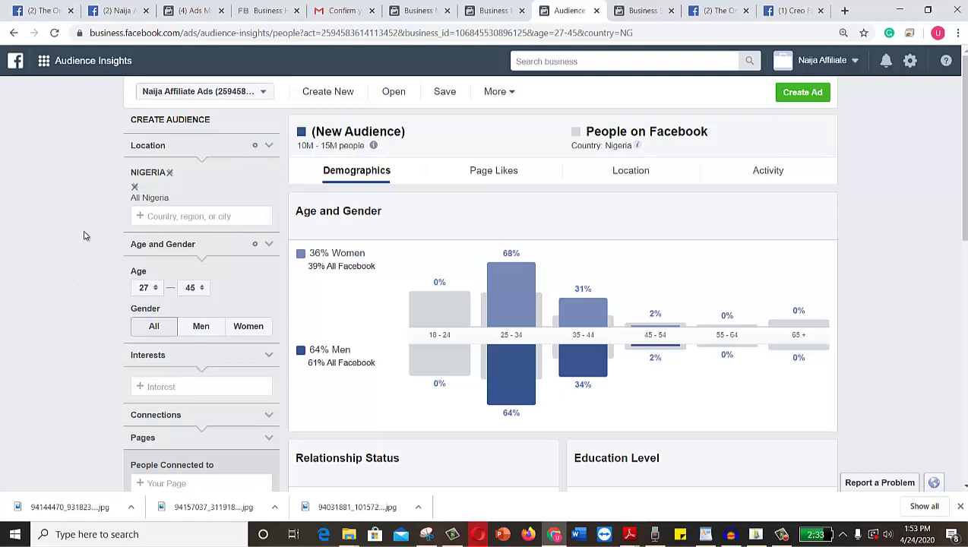
{"action": "left_click", "coordinate": [178, 216]}
{"action": "type", "text": "Abuja"}
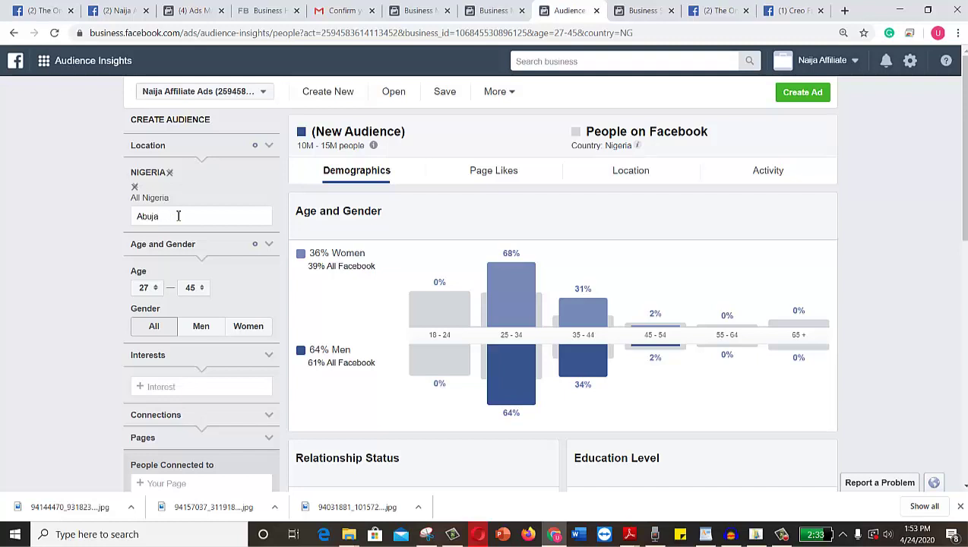
{"action": "key", "text": "BackSpace"}
{"action": "key", "text": "BackSpace"}
{"action": "key", "text": "BackSpace"}
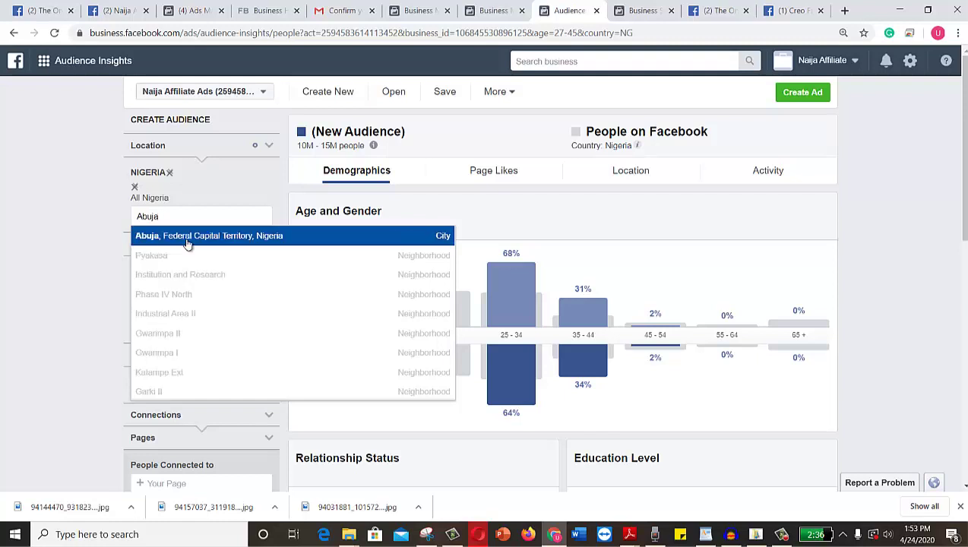
{"action": "left_click", "coordinate": [187, 242]}
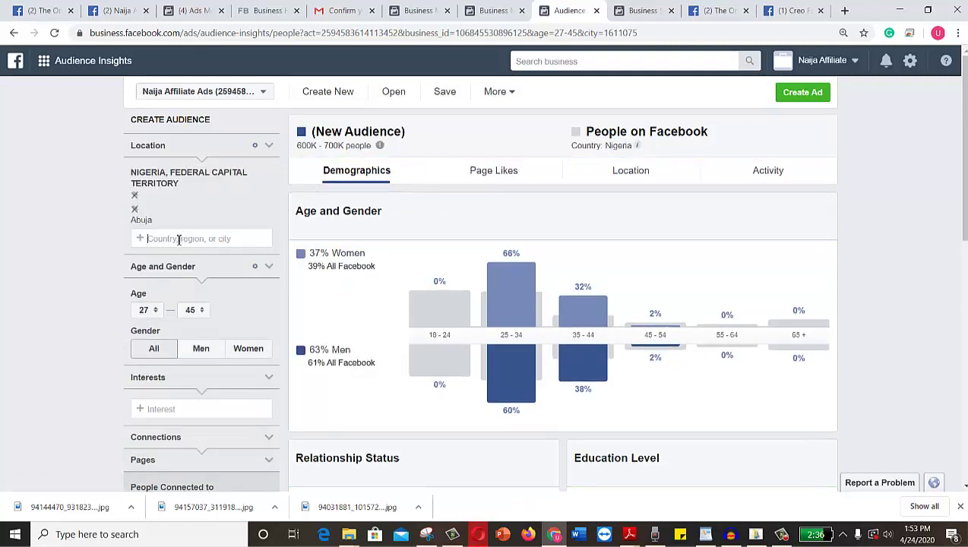
{"action": "type", "text": "Port hAR"}
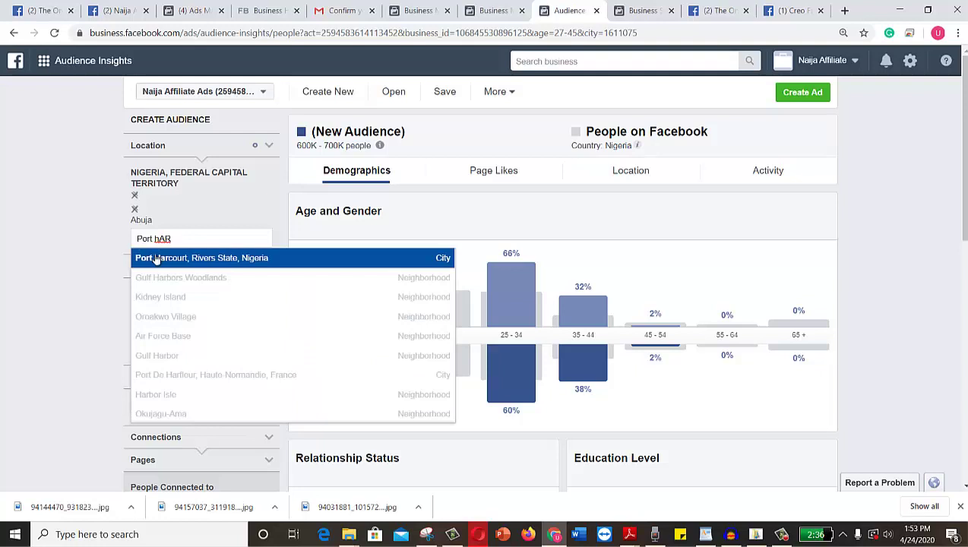
{"action": "left_click", "coordinate": [159, 260]}
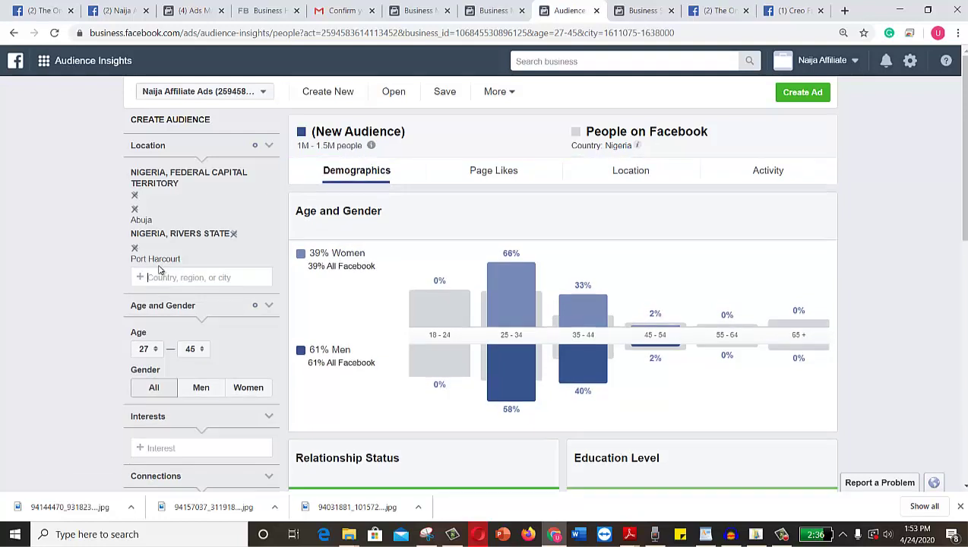
Replace the audience's cities with Accra, Greater Accra Region, Ghana, accepting the change of country.
{"action": "type", "text": "Accra"}
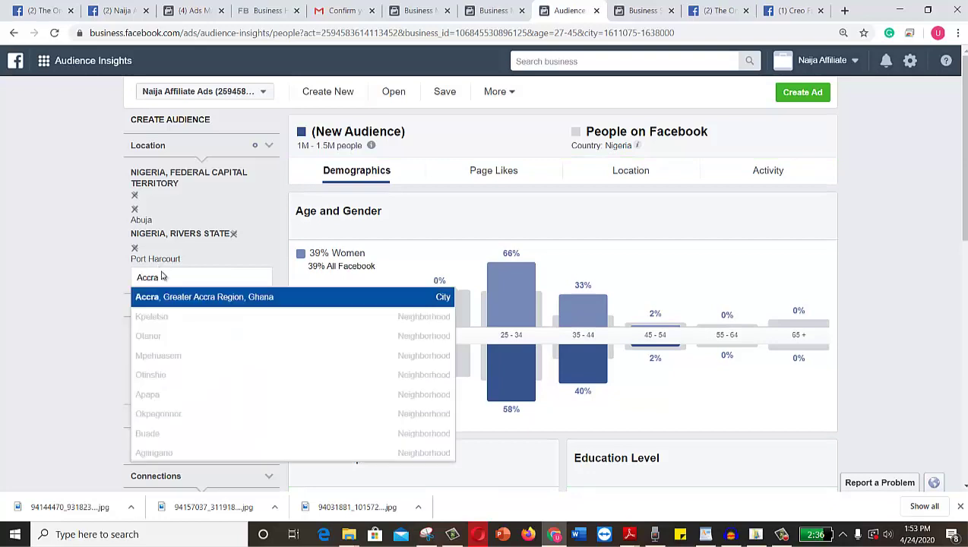
{"action": "left_click", "coordinate": [179, 300]}
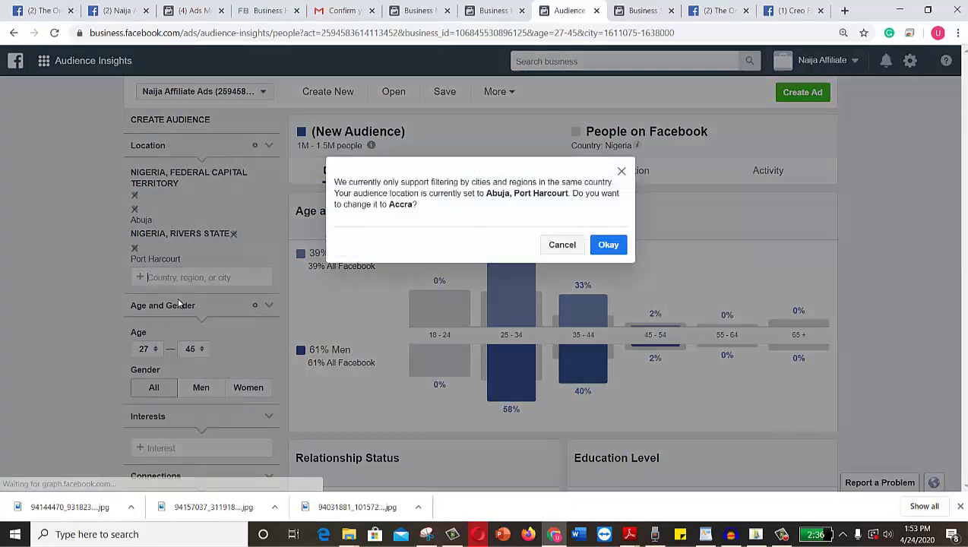
{"action": "left_click", "coordinate": [610, 244]}
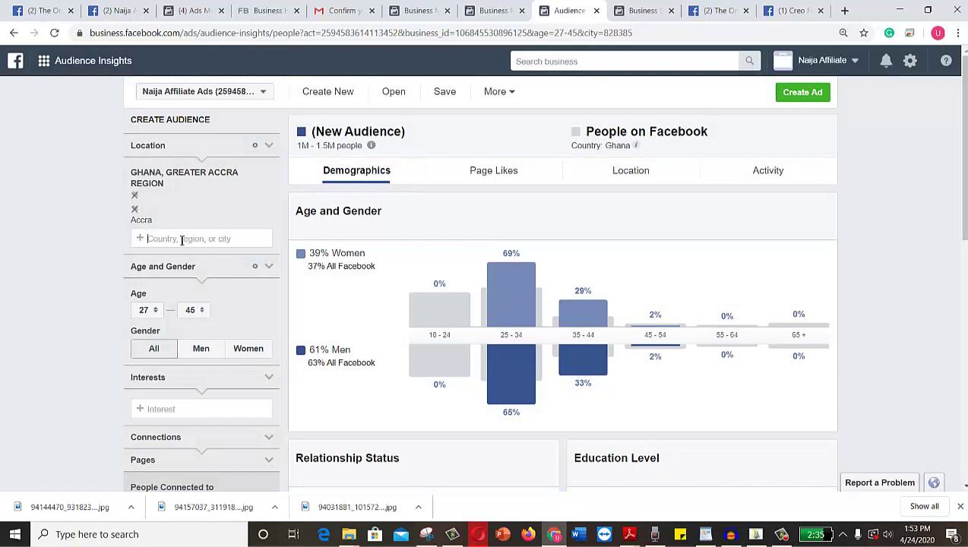
Add the city of Tema, Greater Accra Region, Ghana, to the audience location alongside Accra.
{"action": "left_click", "coordinate": [182, 240]}
{"action": "type", "text": "Tema"}
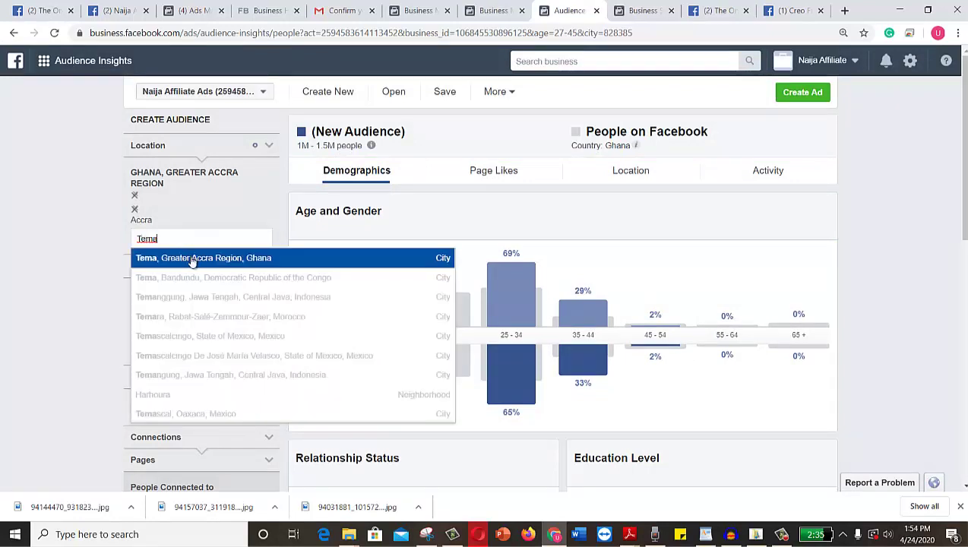
{"action": "left_click", "coordinate": [192, 259]}
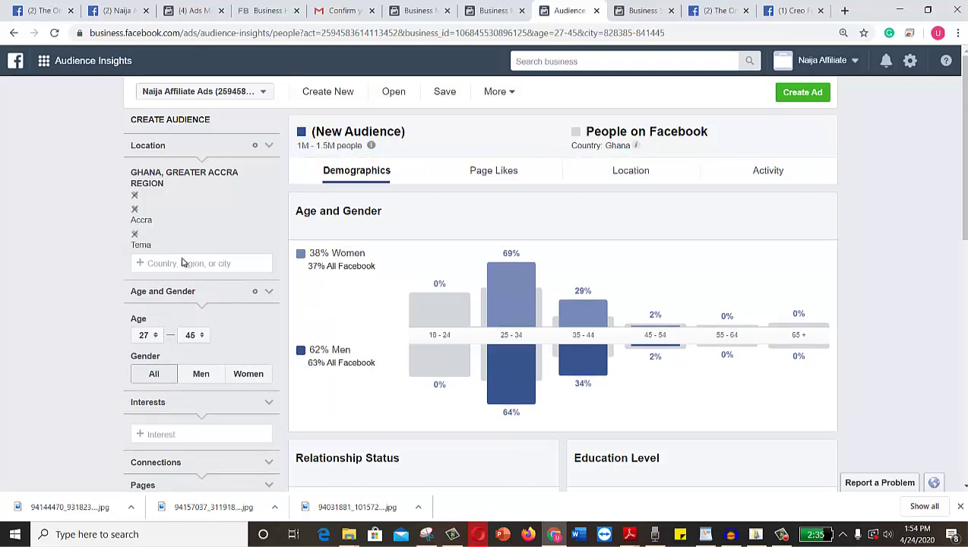
Replace the audience's Ghanaian cities with the state of Nairobi, Kenya, accepting the change of country.
{"action": "type", "text": "Nairobi"}
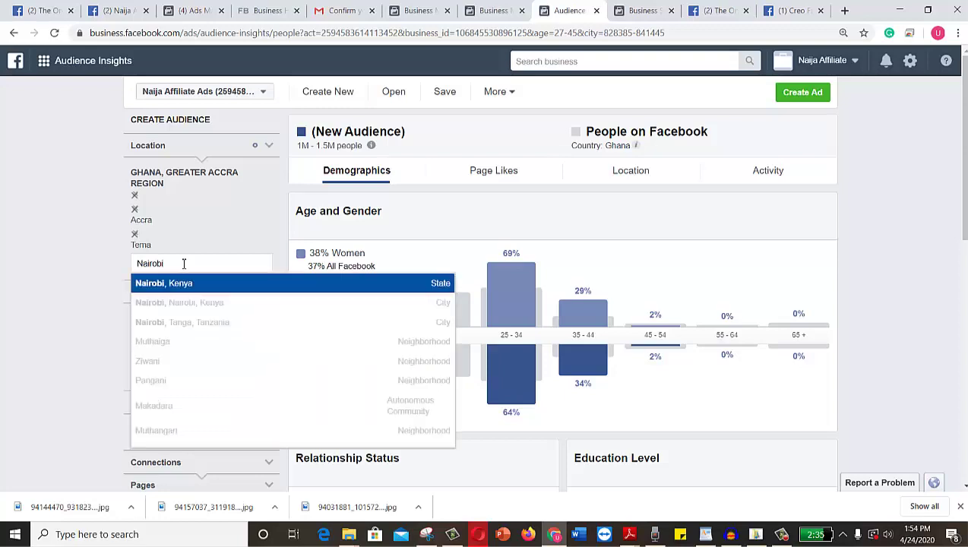
{"action": "left_click", "coordinate": [183, 283]}
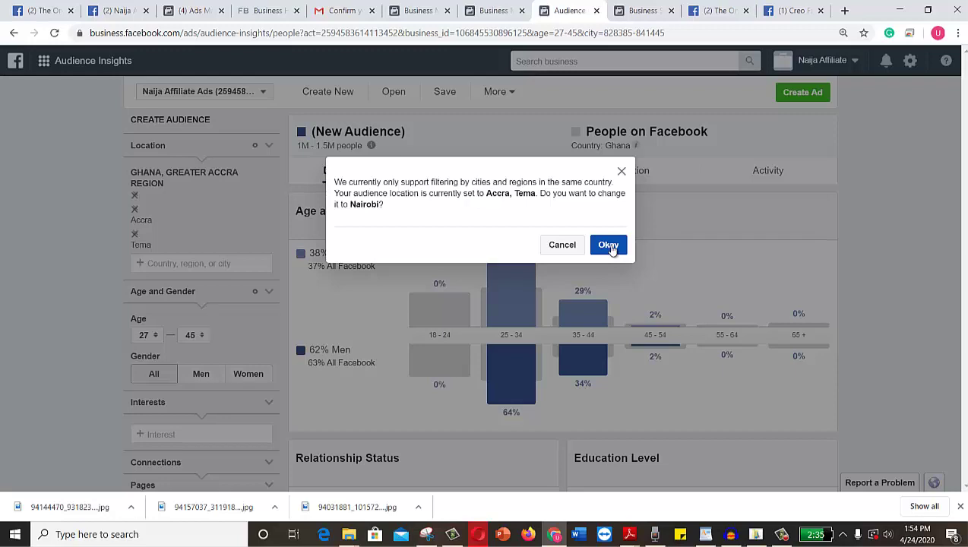
{"action": "left_click", "coordinate": [610, 245]}
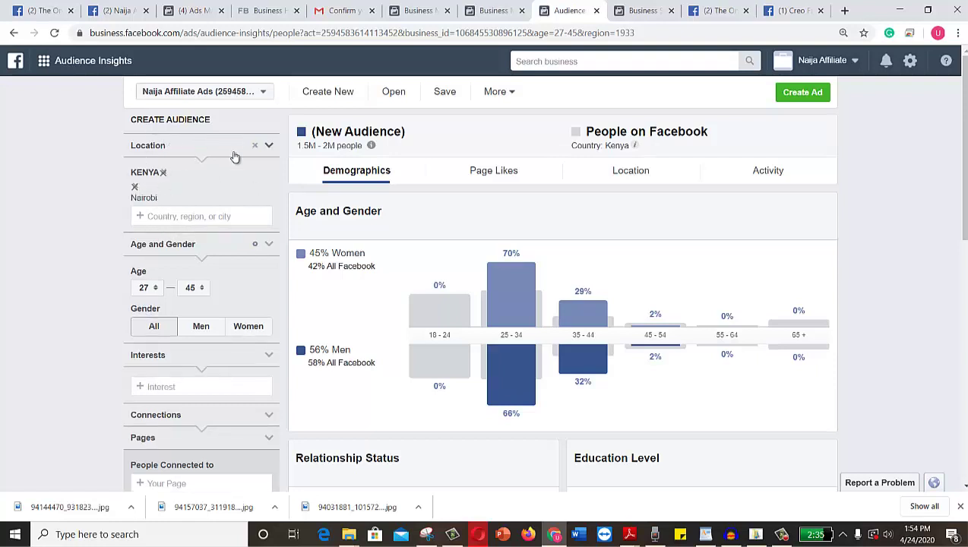
Replace Nairobi with the city of Abuja, Federal Capital Territory, Nigeria, as the audience location, accepting the change of country.
{"action": "left_click", "coordinate": [177, 218]}
{"action": "type", "text": "Abuja"}
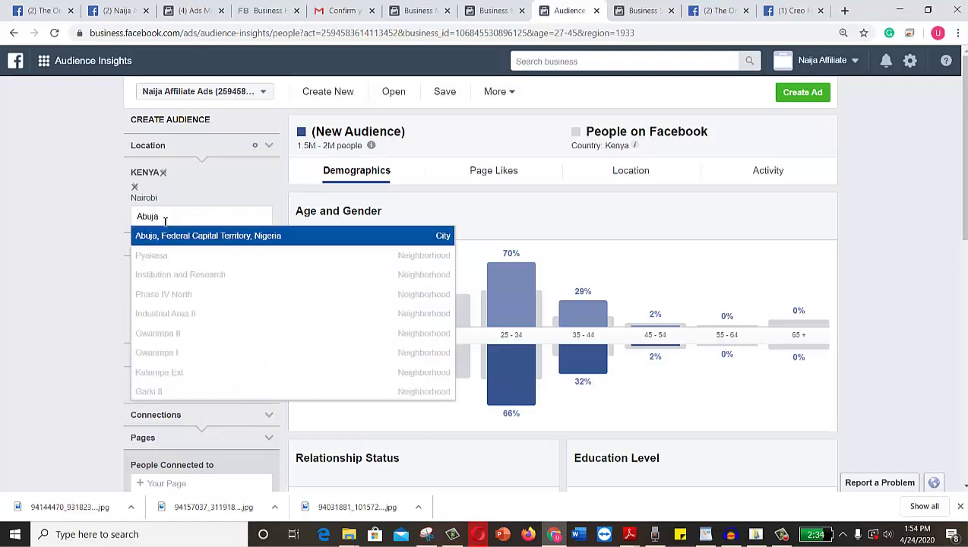
{"action": "left_click", "coordinate": [161, 233]}
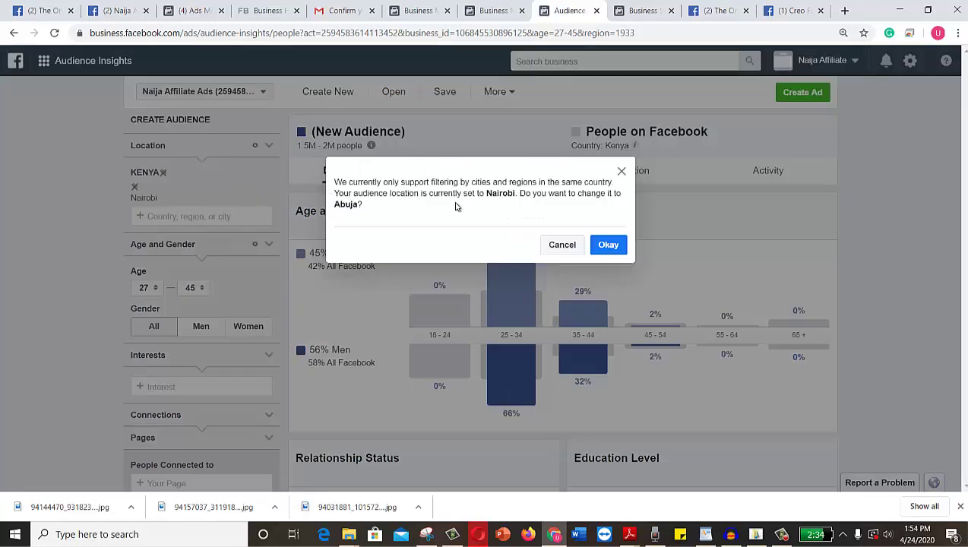
{"action": "left_click", "coordinate": [607, 247]}
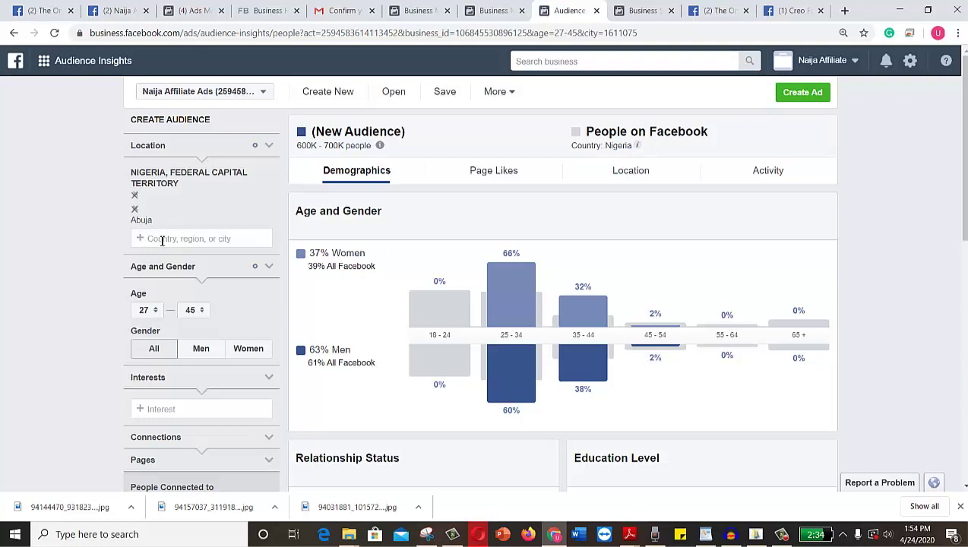
Add the city of Port Harcourt, Rivers State, Nigeria, to the audience location.
{"action": "type", "text": "F"}
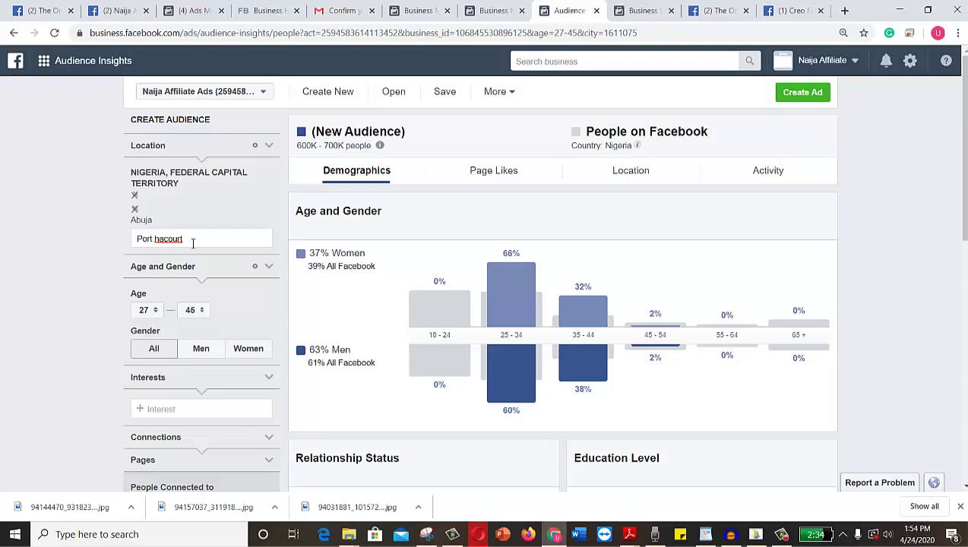
{"action": "key", "text": "Left"}
{"action": "key", "text": "Left"}
{"action": "key", "text": "Left"}
{"action": "key", "text": "Left"}
{"action": "key", "text": "Left"}
{"action": "type", "text": "r"}
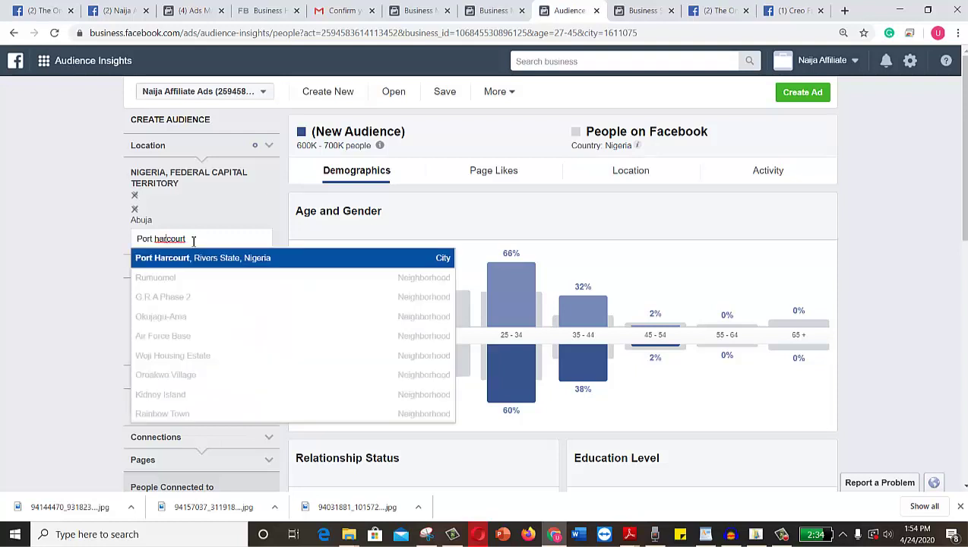
{"action": "left_click", "coordinate": [203, 260]}
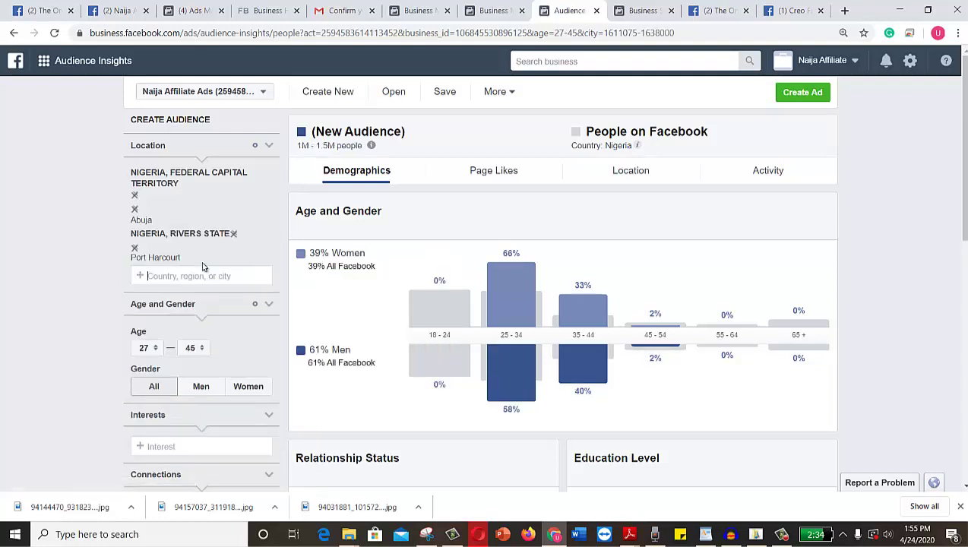
Try to add the state of Lagos, Nigeria, to the audience location, declining to replace the existing cities.
{"action": "type", "text": "Lagos"}
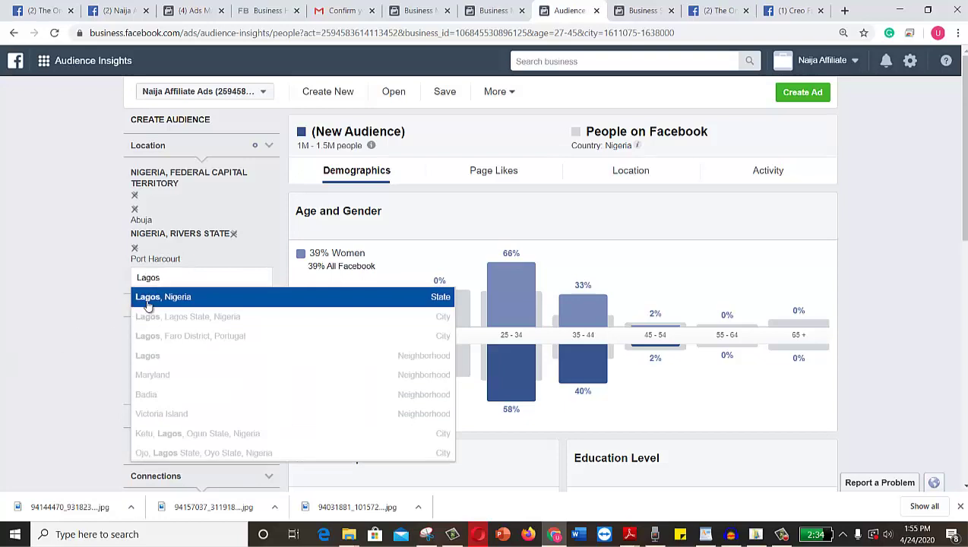
{"action": "left_click", "coordinate": [148, 298]}
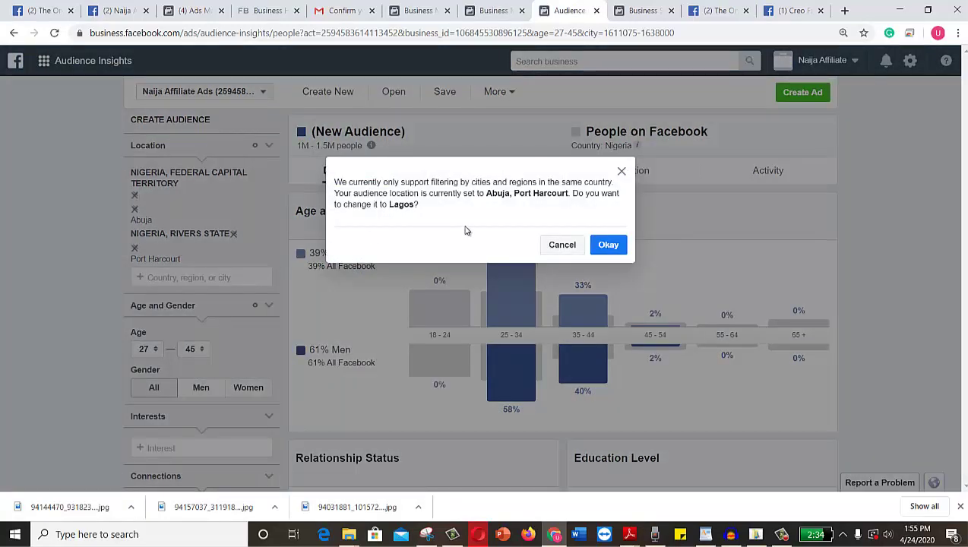
{"action": "left_click", "coordinate": [562, 245]}
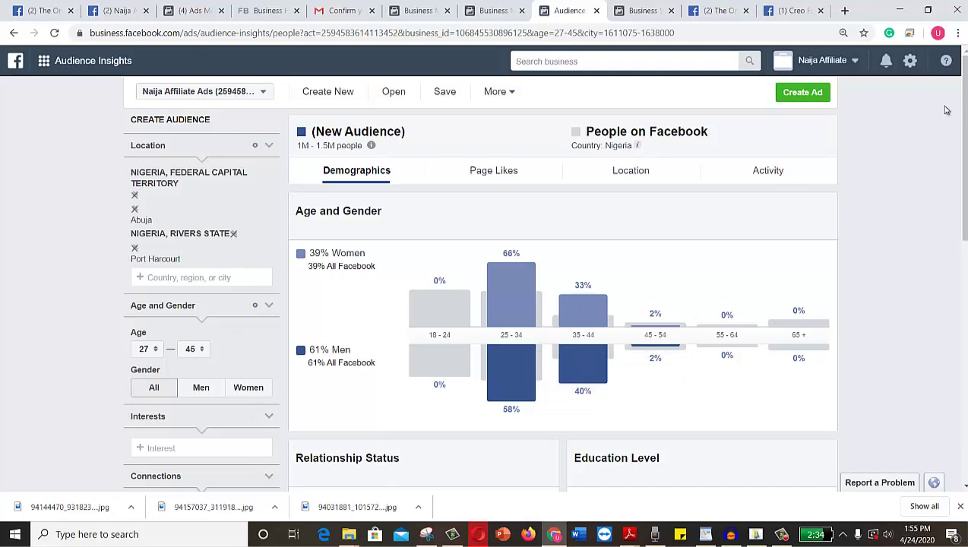
Add the Software interest from the Technology > Computers category to the audience.
{"action": "left_click_drag", "start_coordinate": [964, 115], "coordinate": [964, 203]}
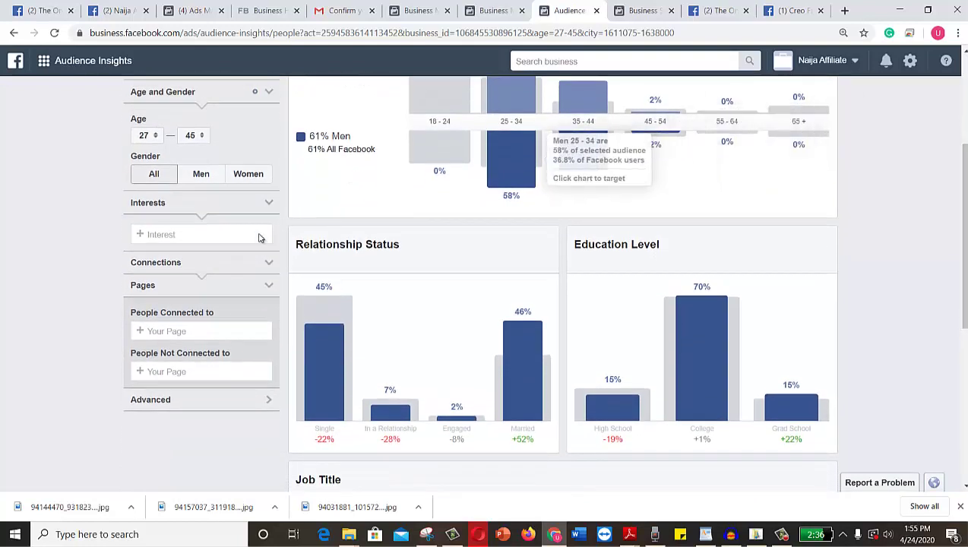
{"action": "left_click", "coordinate": [184, 235]}
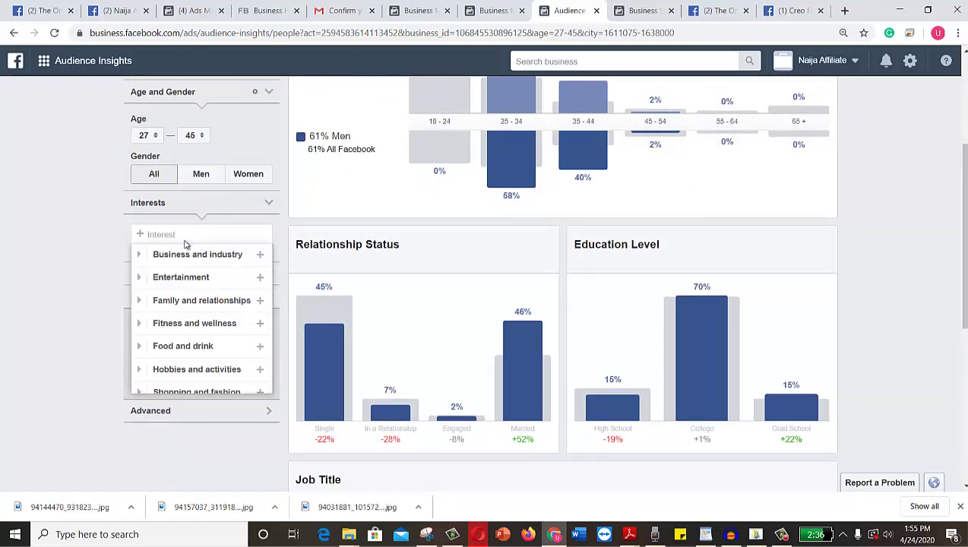
{"action": "scroll", "coordinate": [266, 309], "scroll_direction": "down", "scroll_amount": 1}
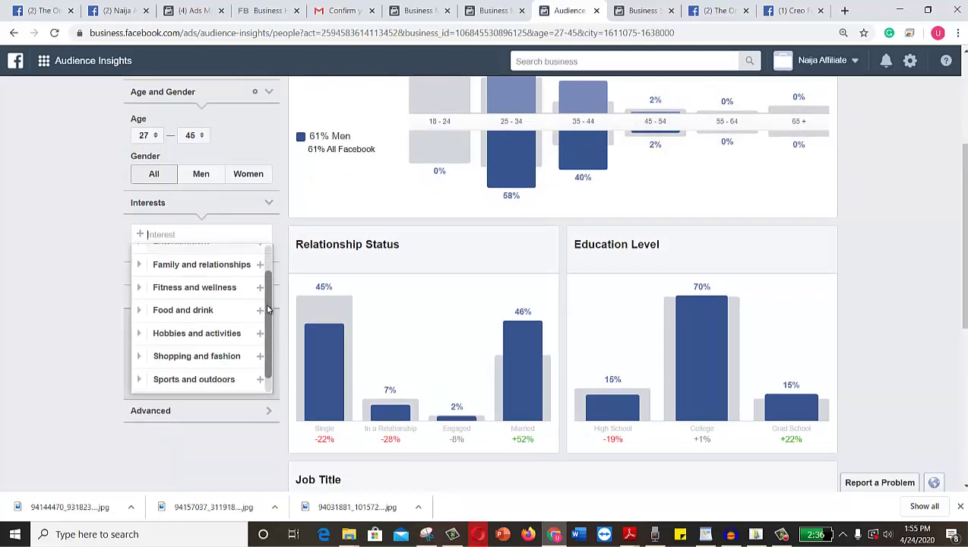
{"action": "scroll", "coordinate": [267, 319], "scroll_direction": "down", "scroll_amount": 1}
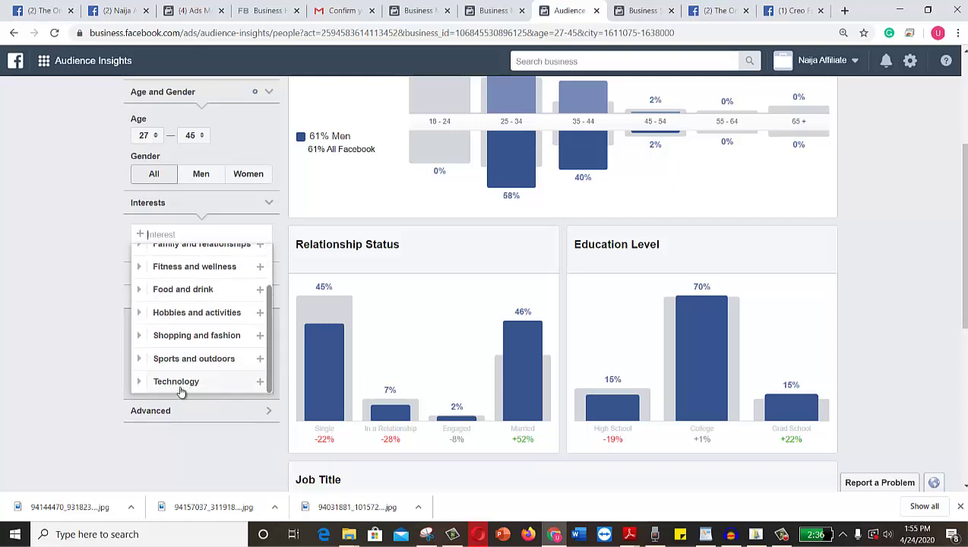
{"action": "left_click", "coordinate": [140, 383]}
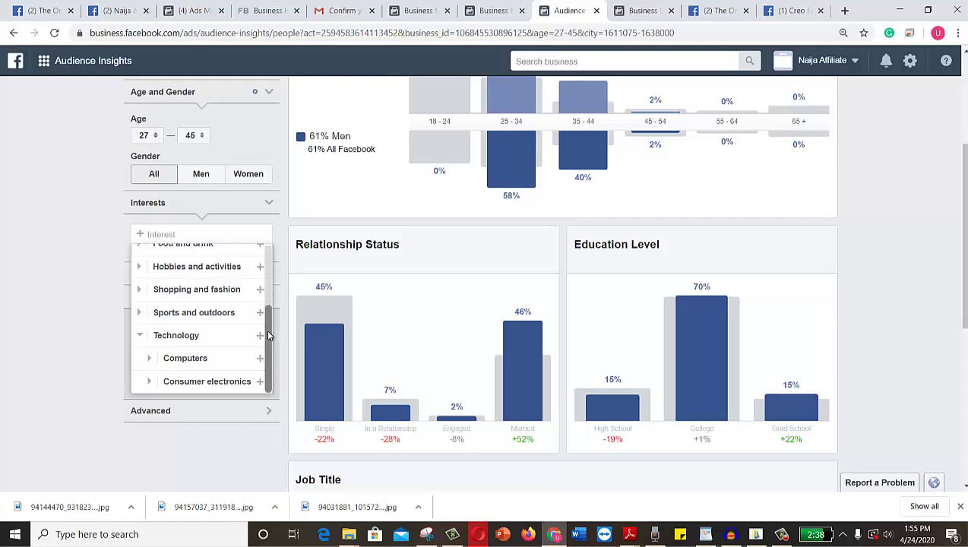
{"action": "left_click", "coordinate": [152, 361]}
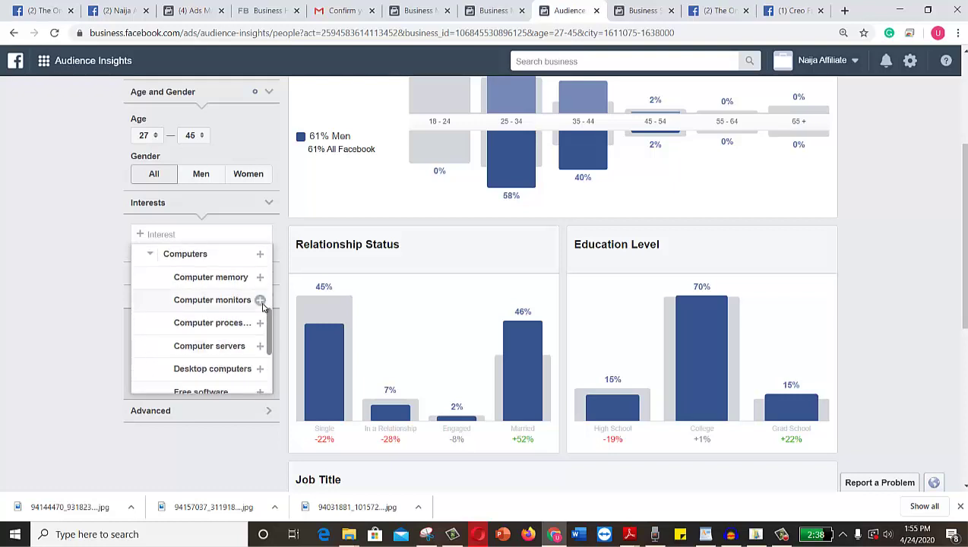
{"action": "left_click_drag", "start_coordinate": [271, 329], "coordinate": [245, 367]}
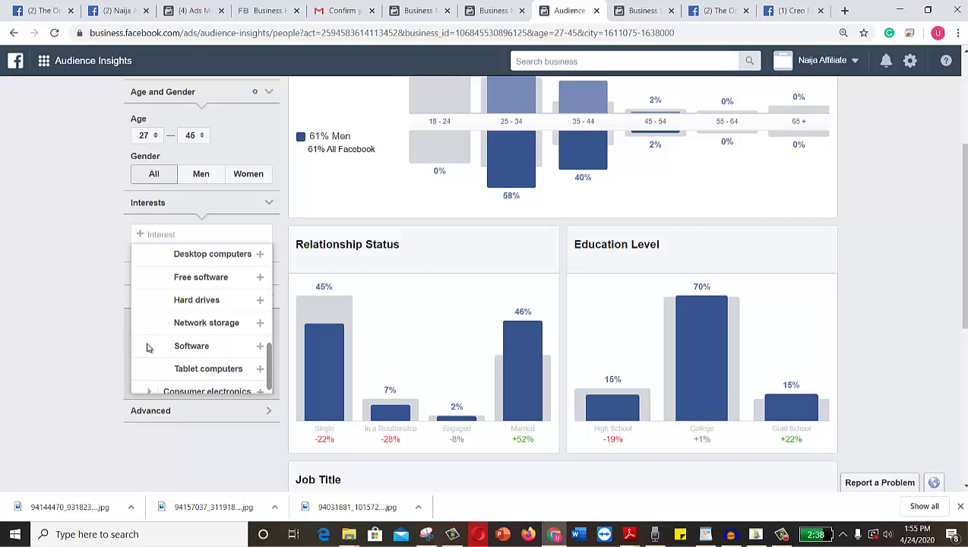
{"action": "left_click", "coordinate": [178, 349]}
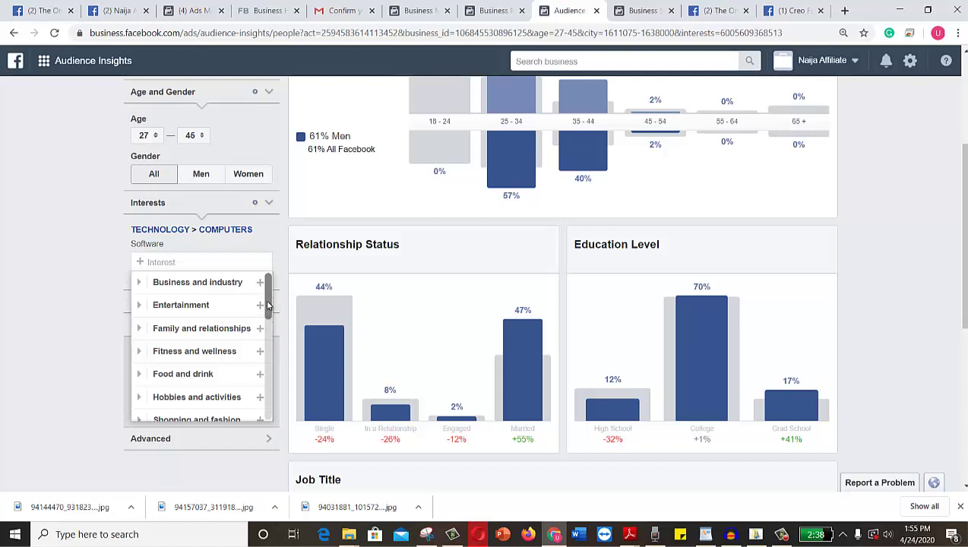
Add the Advertising, Entrepreneurship and Marketing interests from the Business and industry category to the audience.
{"action": "left_click", "coordinate": [139, 286]}
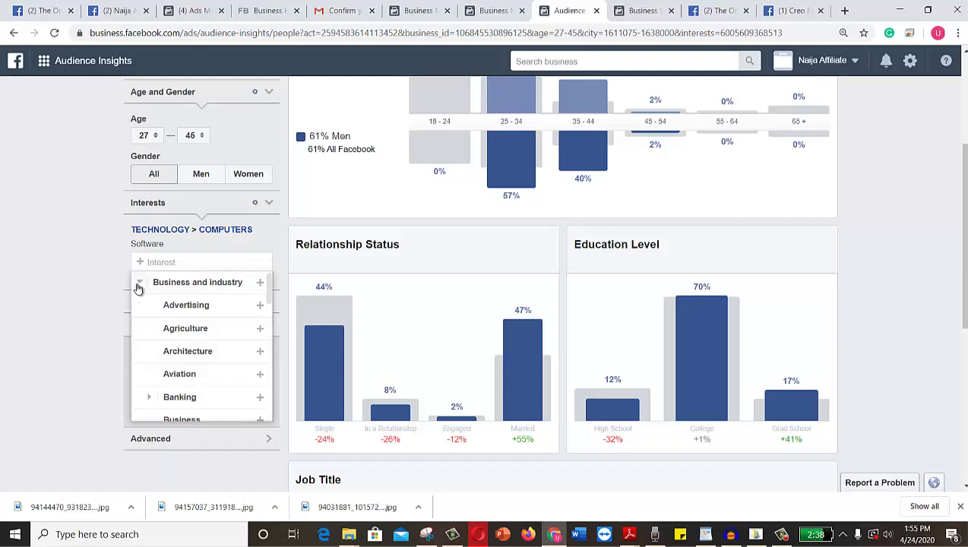
{"action": "left_click", "coordinate": [174, 305]}
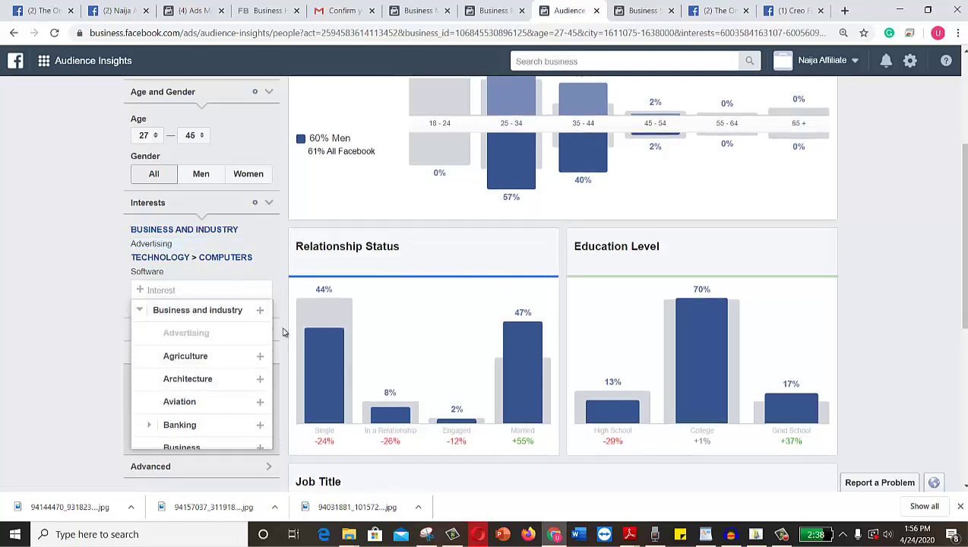
{"action": "left_click_drag", "start_coordinate": [267, 329], "coordinate": [268, 360]}
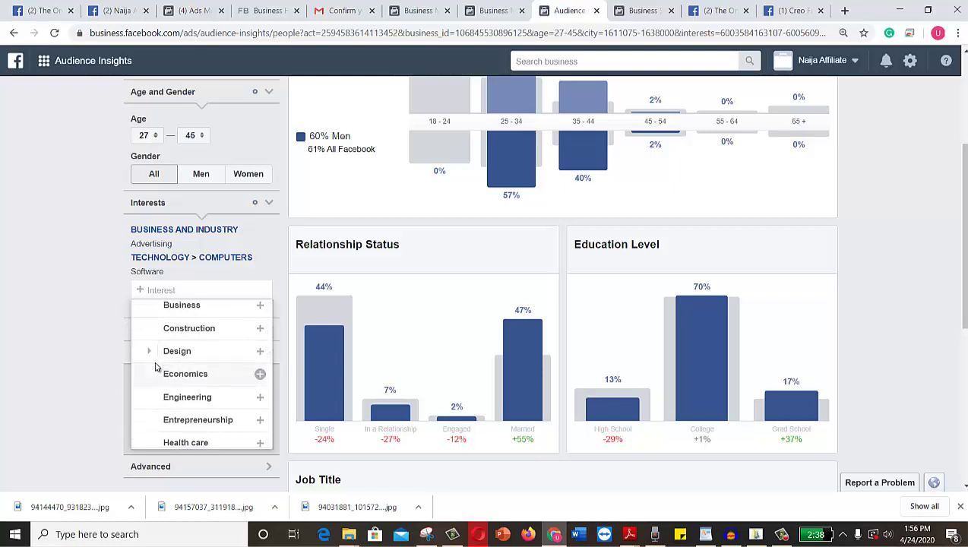
{"action": "left_click", "coordinate": [169, 420]}
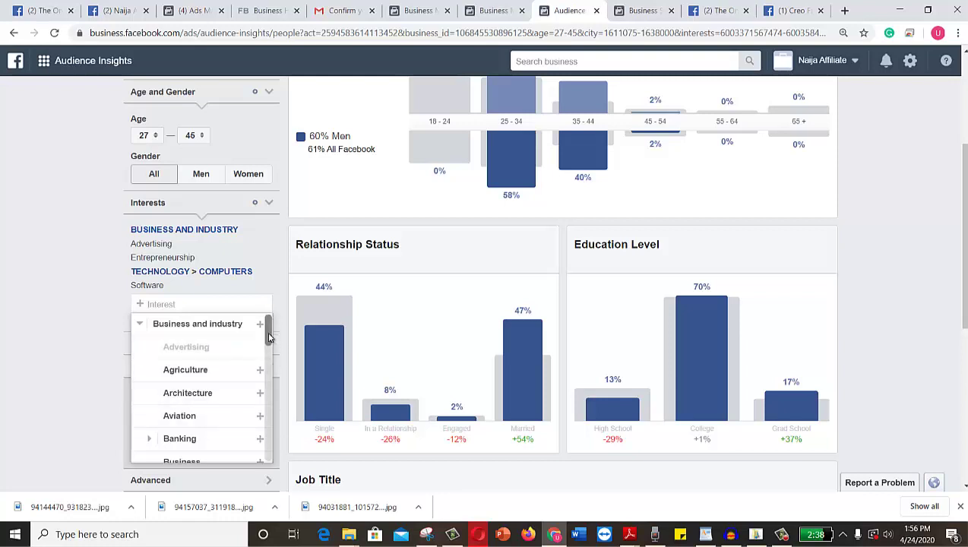
{"action": "left_click_drag", "start_coordinate": [268, 337], "coordinate": [262, 397]}
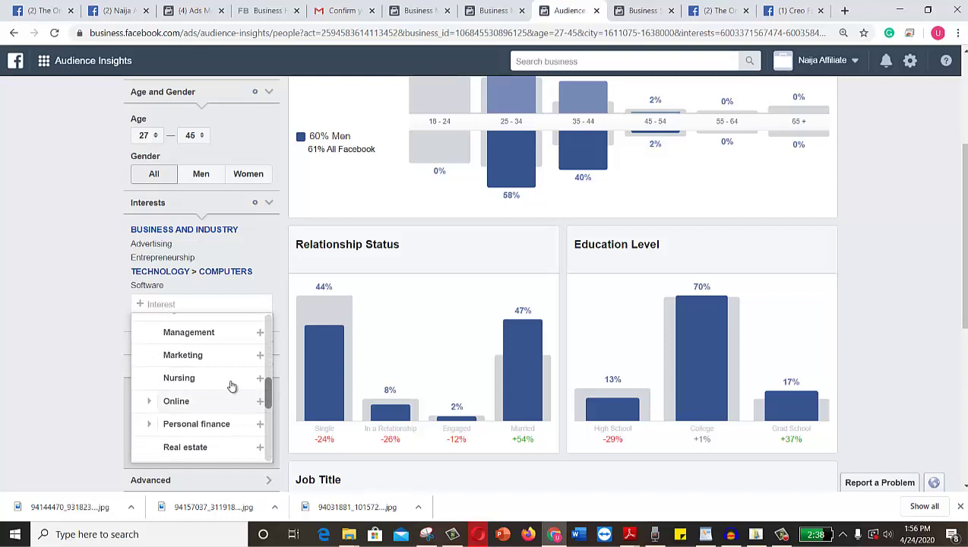
{"action": "left_click", "coordinate": [259, 354]}
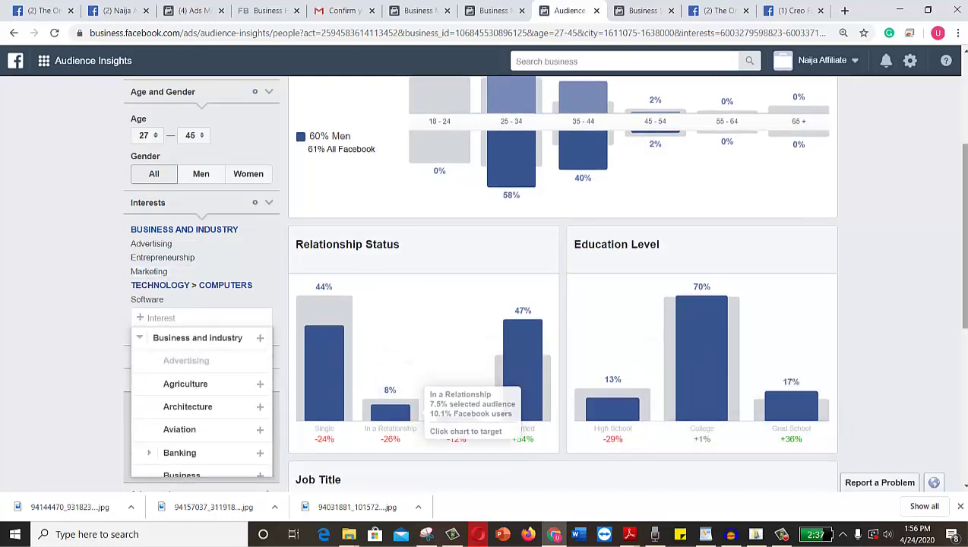
Compare the age breakdowns of men and women, filtering the audience's gender by Men and finally by Women.
{"action": "left_click_drag", "start_coordinate": [963, 186], "coordinate": [963, 146]}
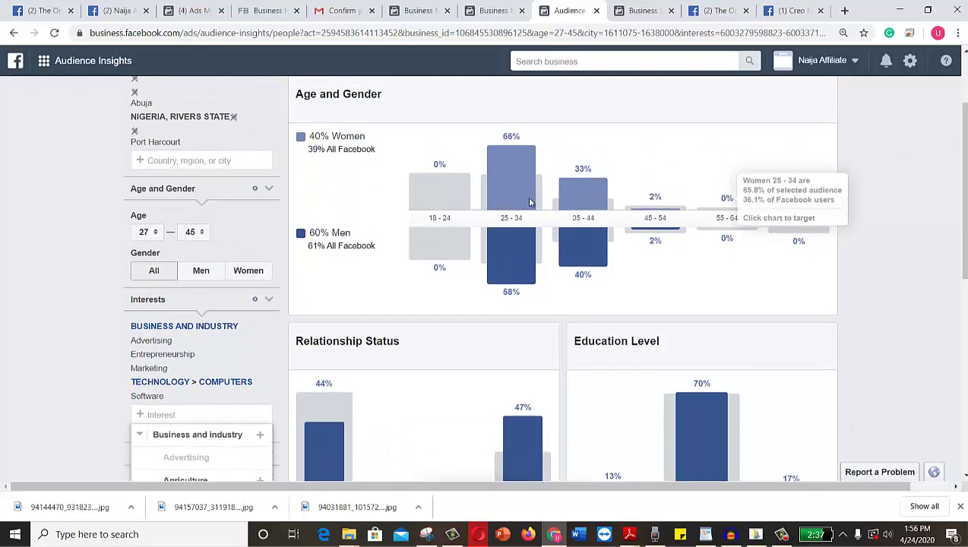
{"action": "mouse_move", "coordinate": [511, 258]}
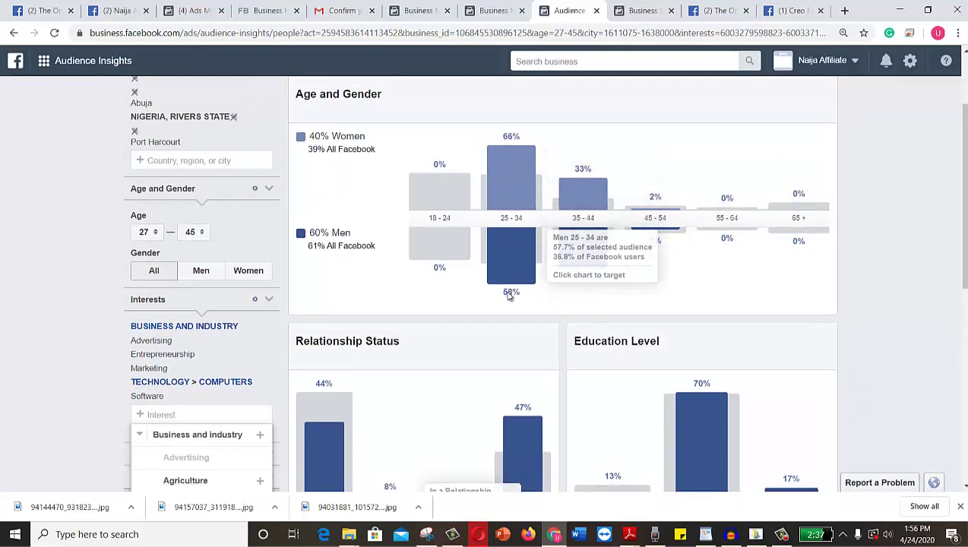
{"action": "mouse_move", "coordinate": [562, 247]}
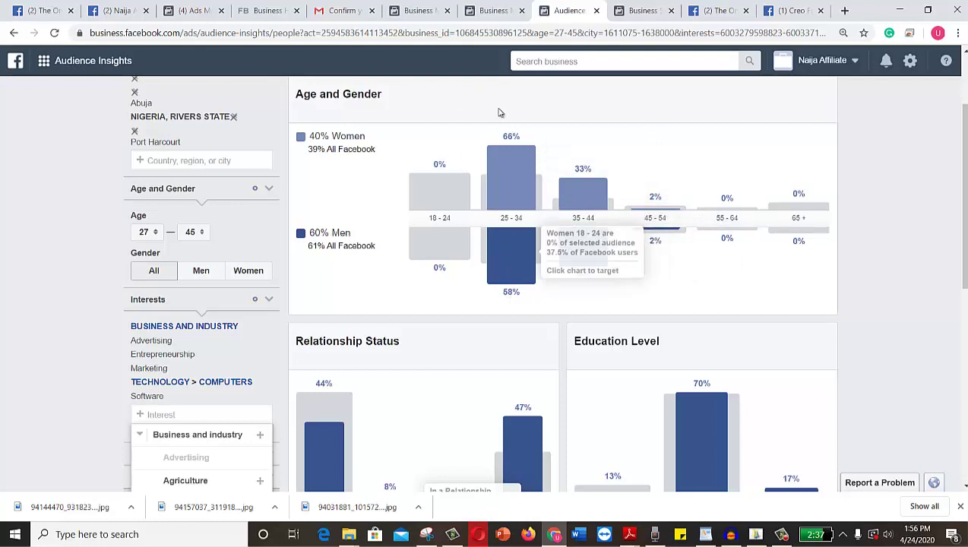
{"action": "mouse_move", "coordinate": [486, 173]}
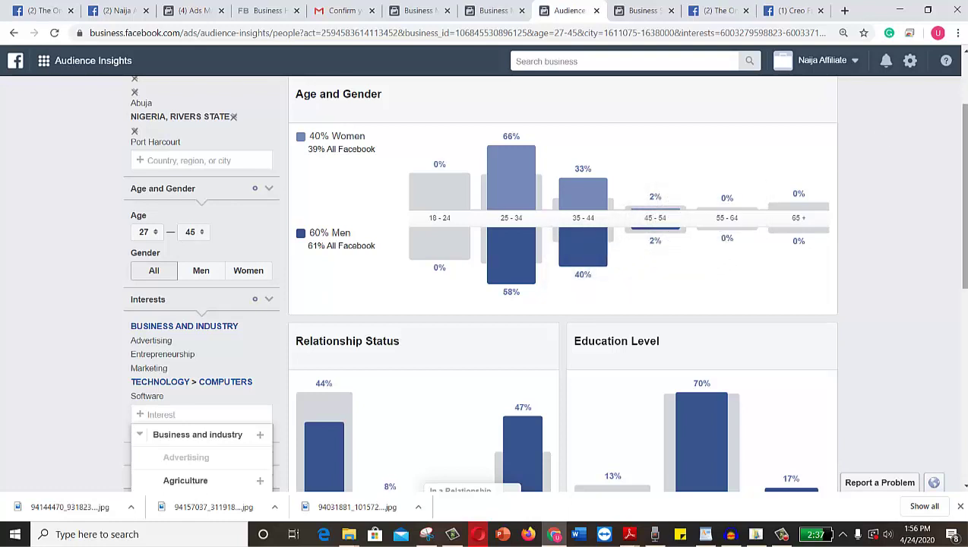
{"action": "scroll", "coordinate": [960, 228], "scroll_direction": "down", "scroll_amount": 1}
{"action": "scroll", "coordinate": [961, 228], "scroll_direction": "up", "scroll_amount": 1}
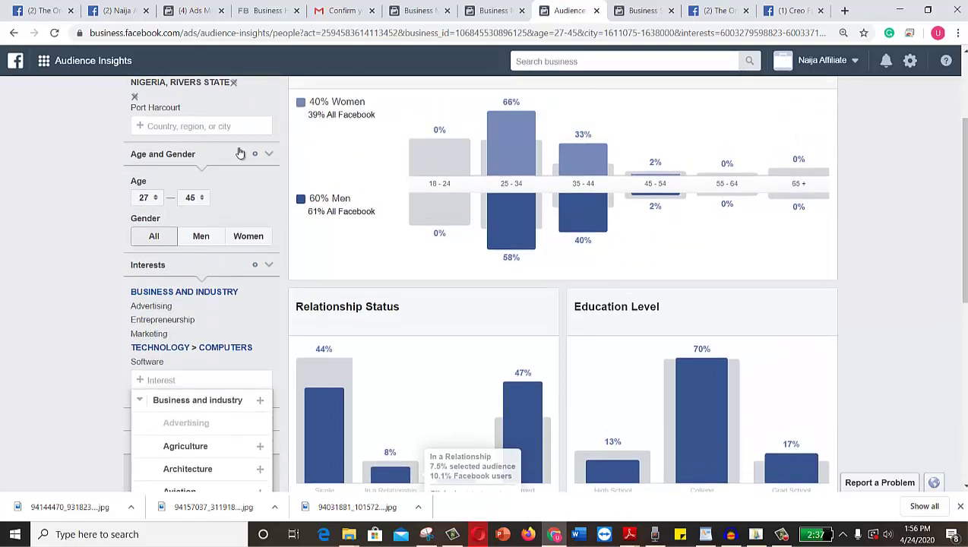
{"action": "left_click", "coordinate": [199, 238]}
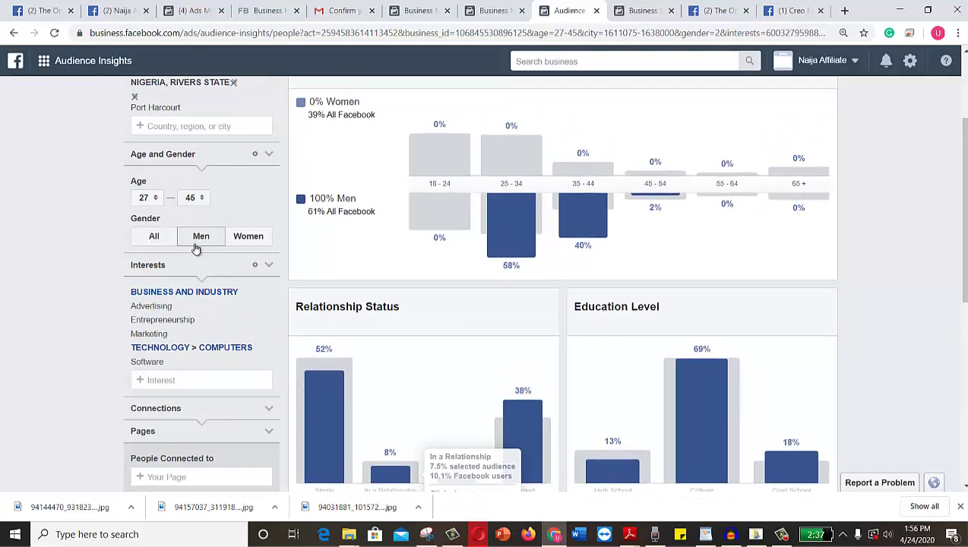
{"action": "left_click", "coordinate": [246, 240]}
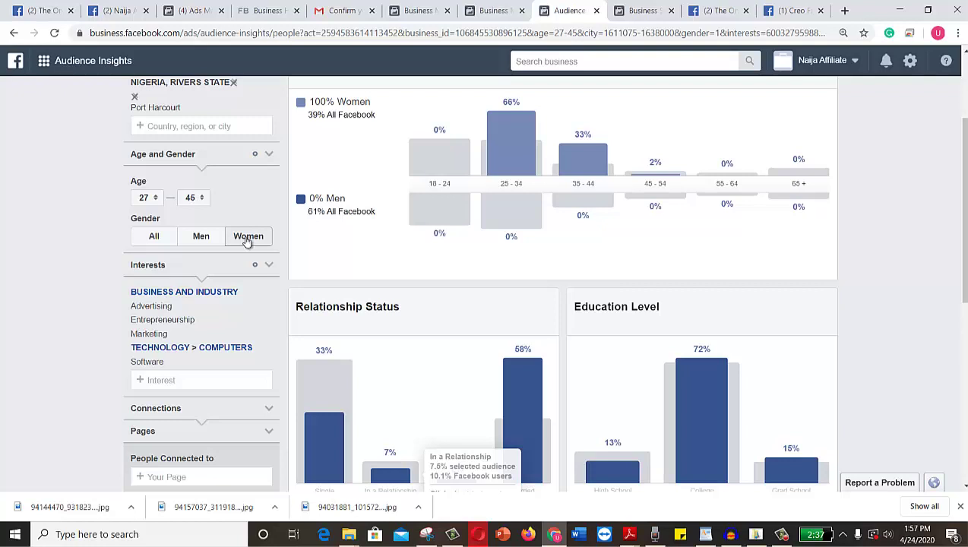
Set the audience's gender back to All and review its age, relationship status and education breakdowns.
{"action": "left_click", "coordinate": [154, 238]}
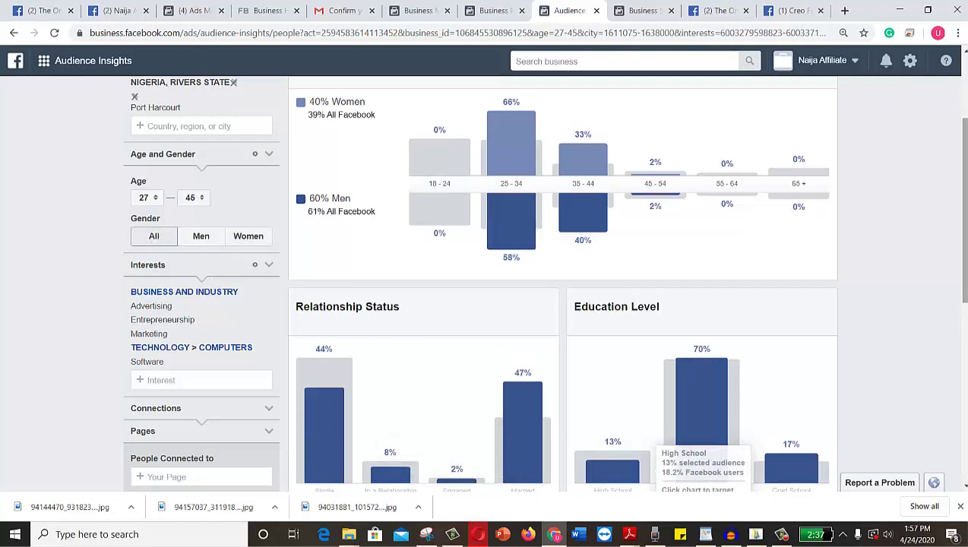
{"action": "scroll", "coordinate": [562, 304], "scroll_direction": "down", "scroll_amount": 2}
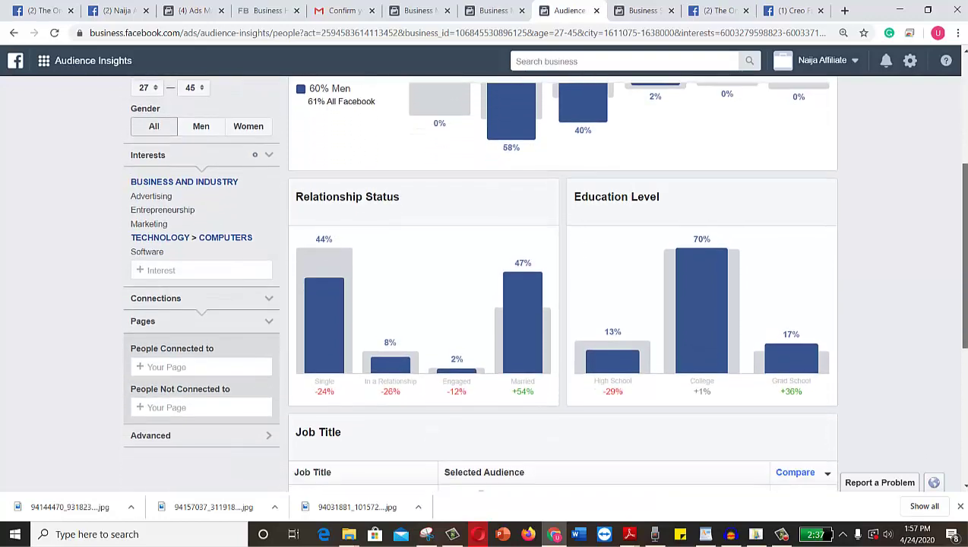
{"action": "left_click_drag", "start_coordinate": [963, 240], "coordinate": [961, 124]}
{"action": "scroll", "coordinate": [961, 135], "scroll_direction": "down", "scroll_amount": 3}
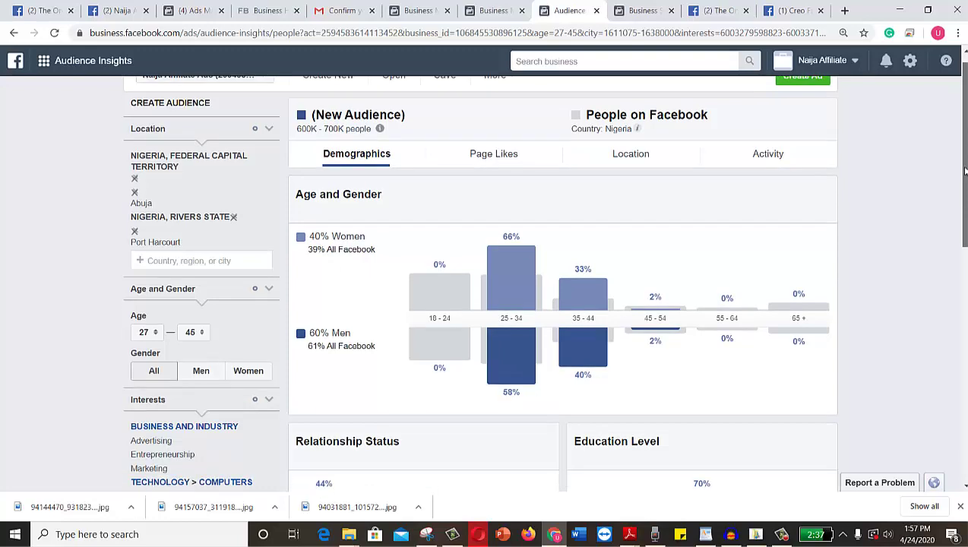
{"action": "scroll", "coordinate": [547, 281], "scroll_direction": "down", "scroll_amount": 2}
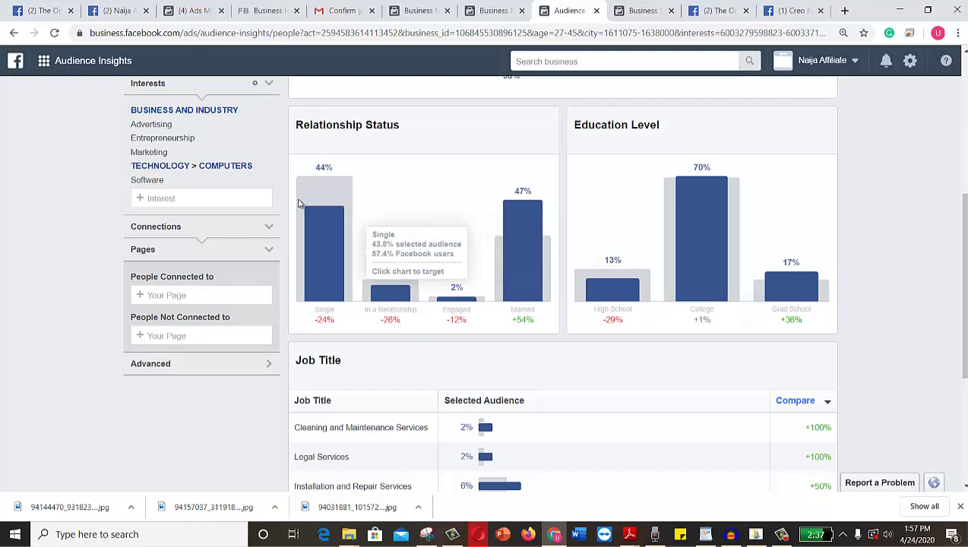
Try restricting the audience to people connected to the Naija Affiliate page, and remove that page connection again.
{"action": "left_click", "coordinate": [268, 251]}
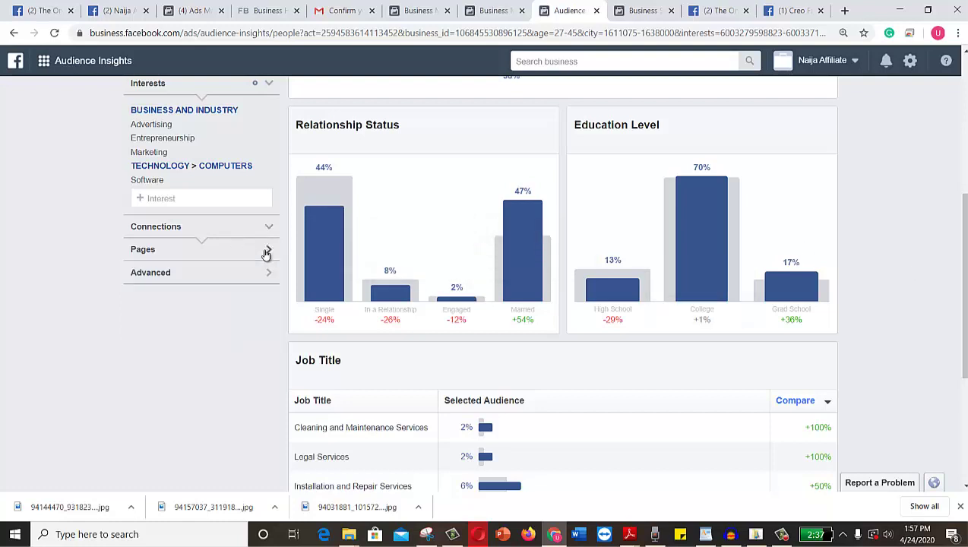
{"action": "left_click", "coordinate": [266, 252]}
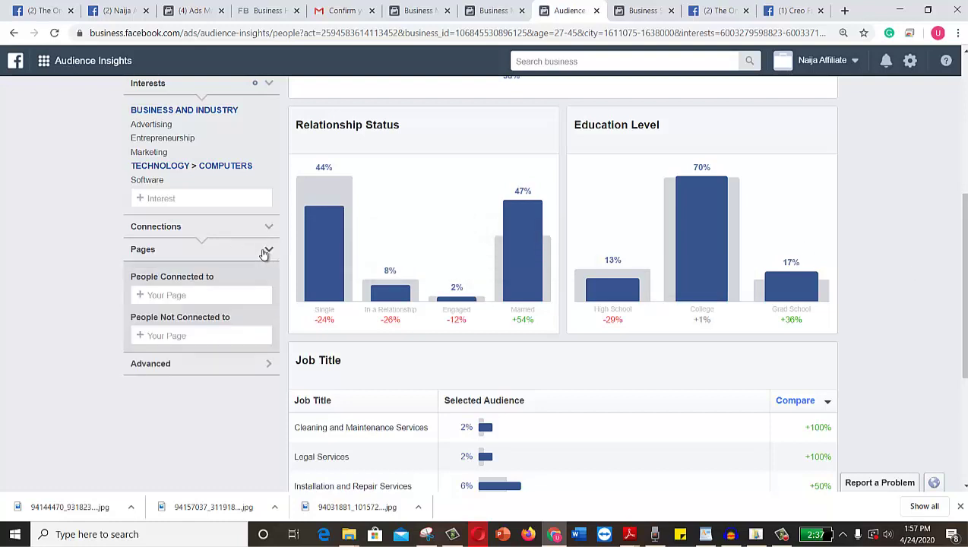
{"action": "left_click", "coordinate": [161, 295]}
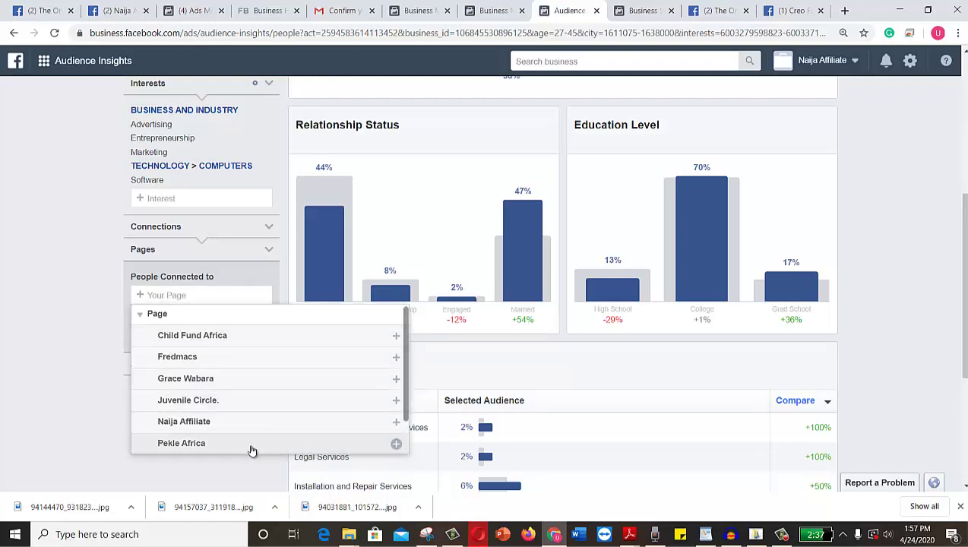
{"action": "left_click", "coordinate": [238, 424]}
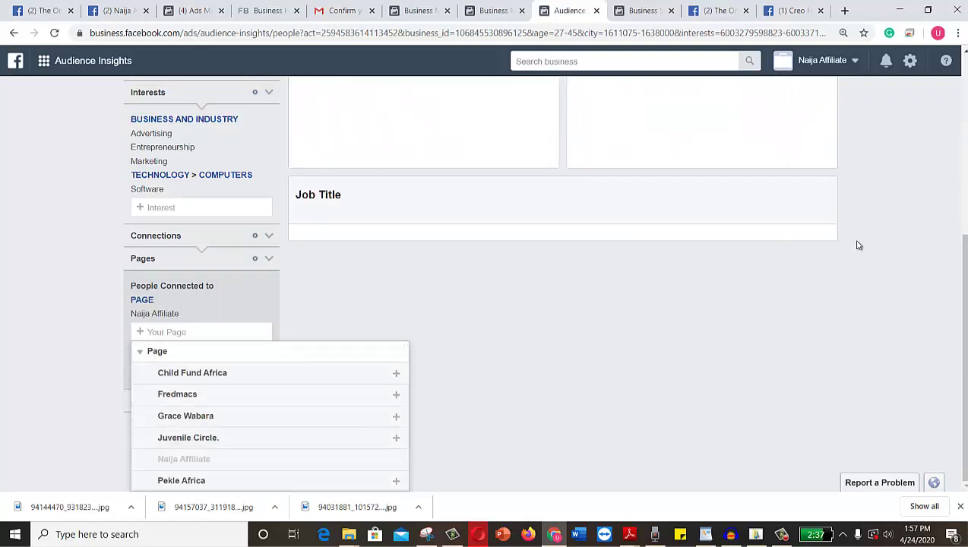
{"action": "mouse_move", "coordinate": [961, 258]}
{"action": "left_mouse_down"}
{"action": "mouse_move", "coordinate": [941, 95]}
{"action": "mouse_move", "coordinate": [961, 211]}
{"action": "mouse_move", "coordinate": [953, 271]}
{"action": "left_mouse_up"}
{"action": "left_click", "coordinate": [269, 303]}
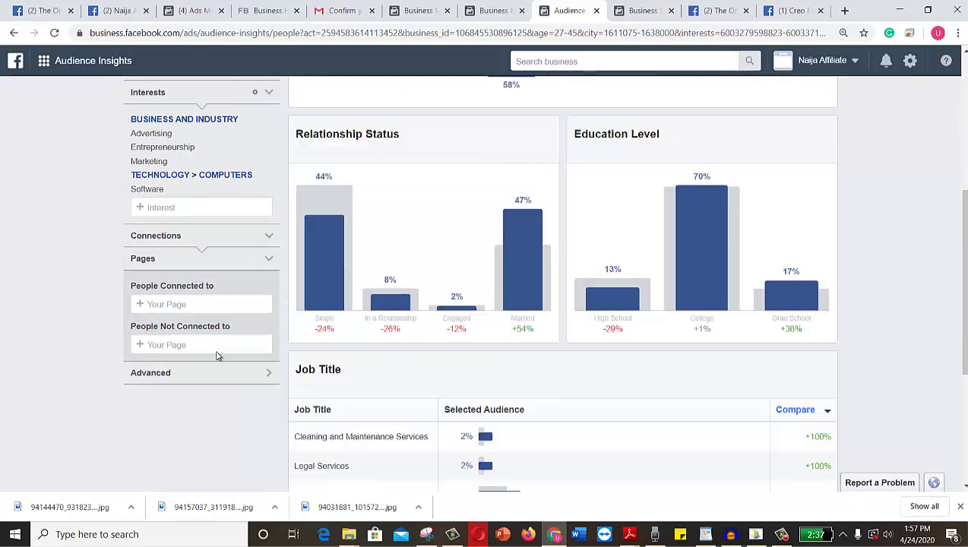
Filter the audience by the advanced relationship statuses Single, Engaged, Married and Newlywed (1 year), and review the job titles.
{"action": "left_click", "coordinate": [267, 373]}
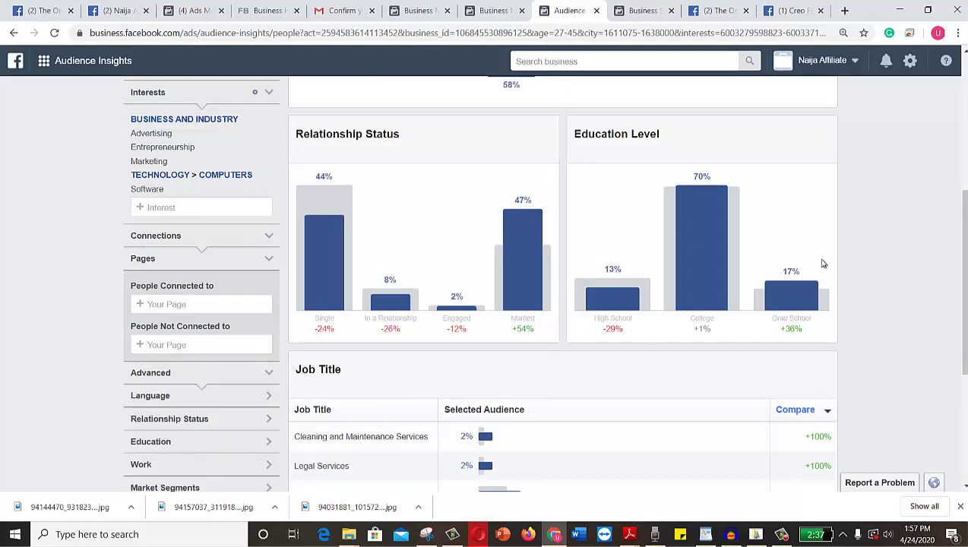
{"action": "scroll", "coordinate": [869, 277], "scroll_direction": "down", "scroll_amount": 2}
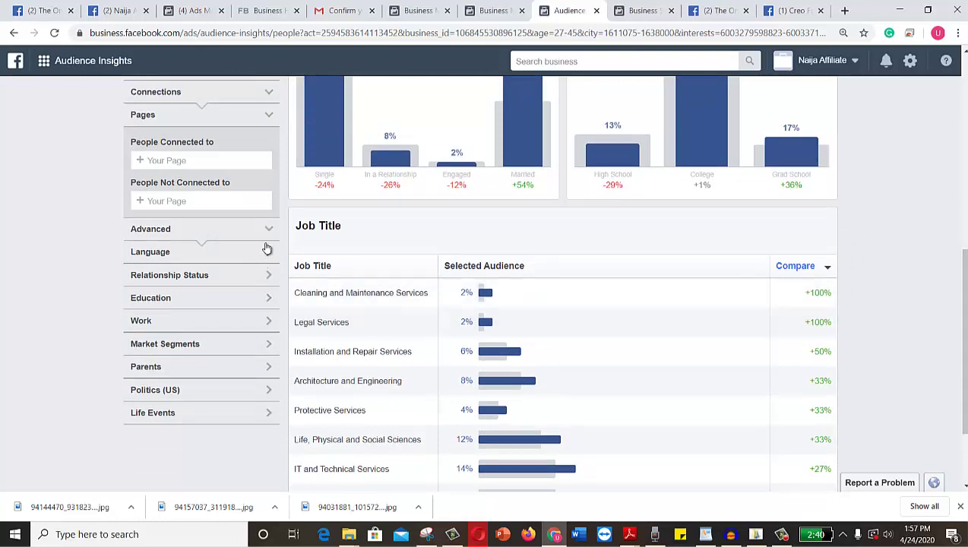
{"action": "left_click", "coordinate": [264, 303]}
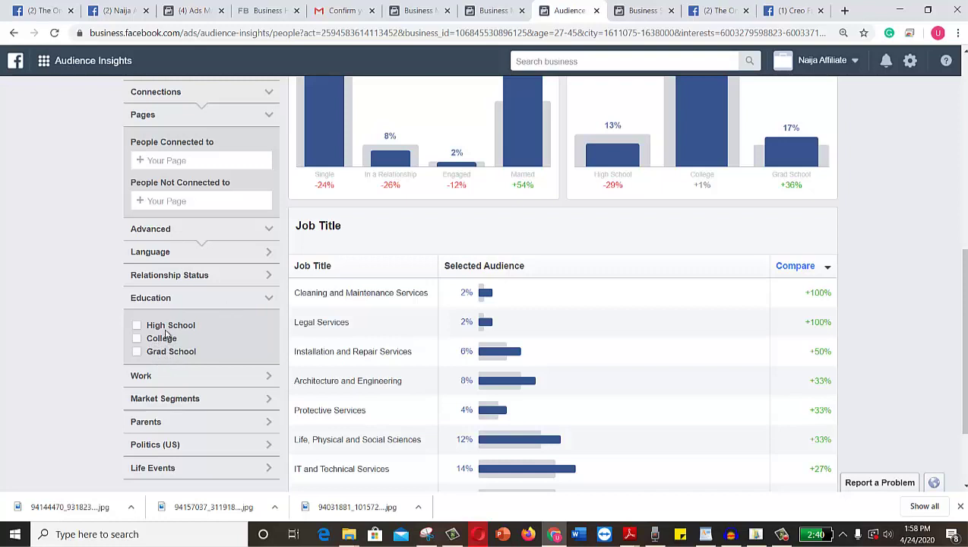
{"action": "left_click", "coordinate": [253, 276]}
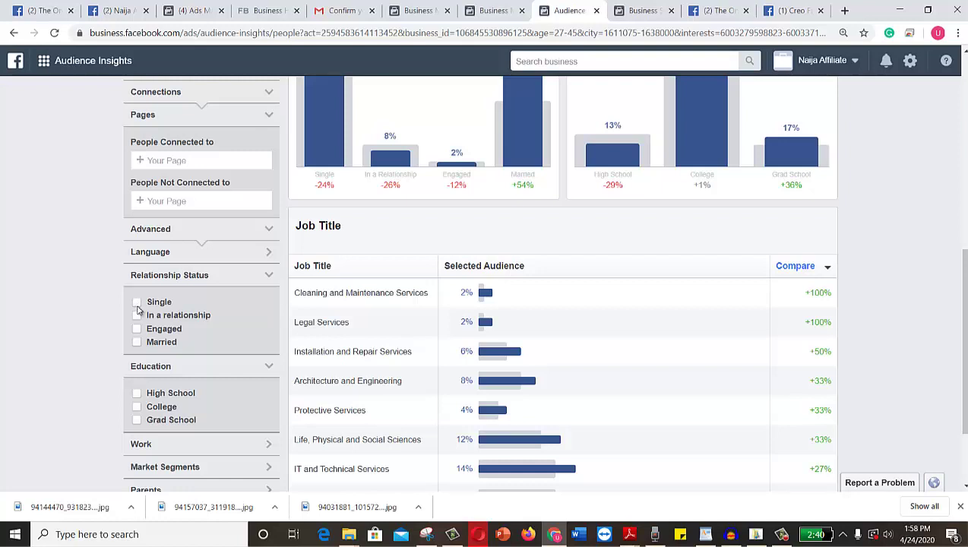
{"action": "left_click", "coordinate": [136, 303]}
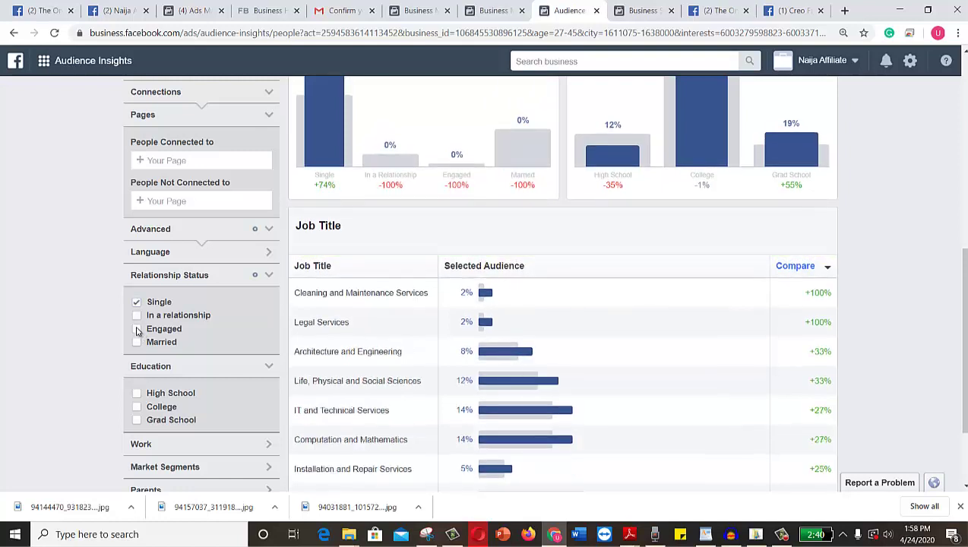
{"action": "left_click", "coordinate": [137, 331]}
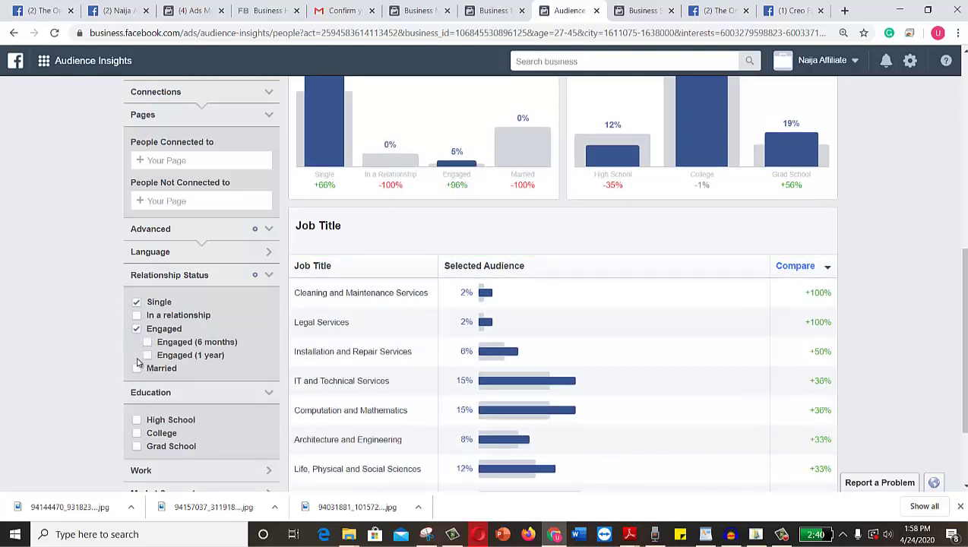
{"action": "left_click", "coordinate": [137, 369]}
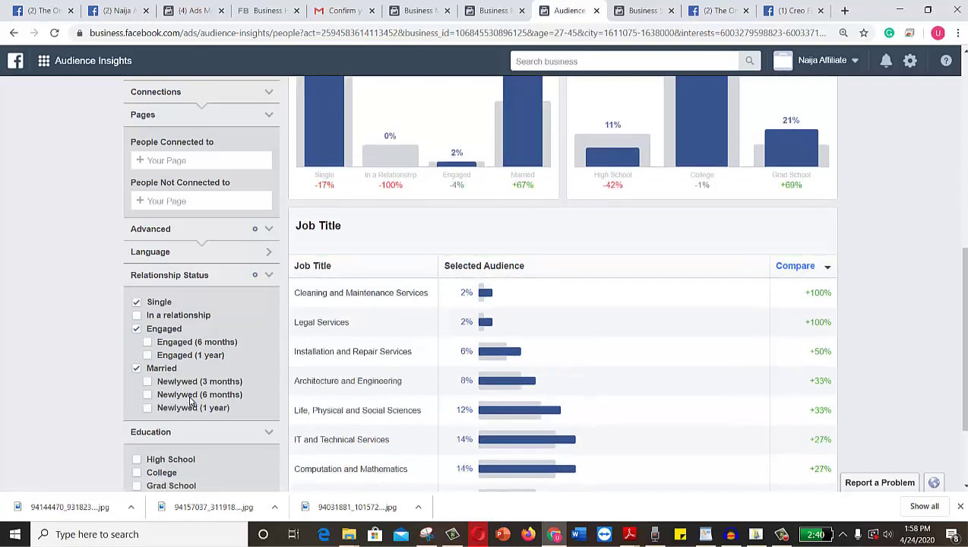
{"action": "left_click", "coordinate": [147, 410]}
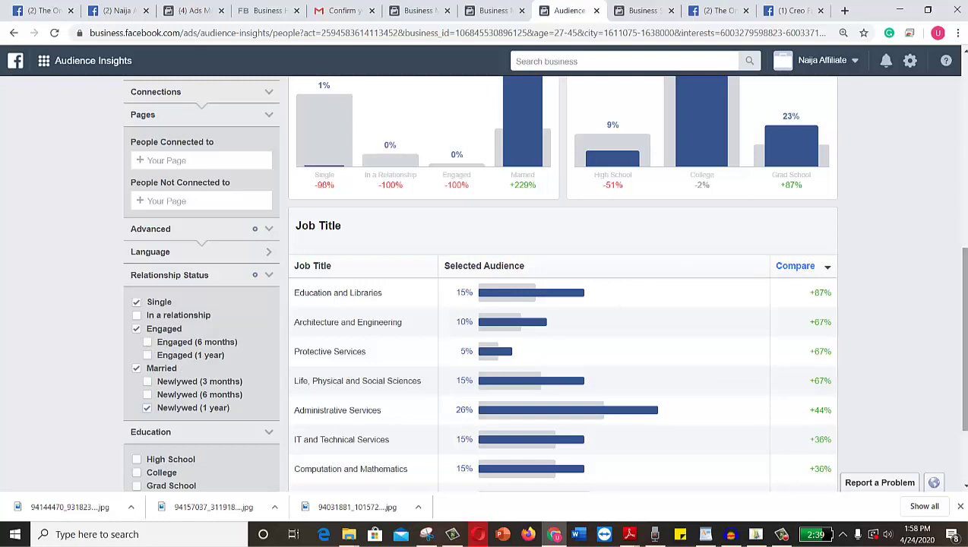
{"action": "scroll", "coordinate": [562, 304], "scroll_direction": "down", "scroll_amount": 2}
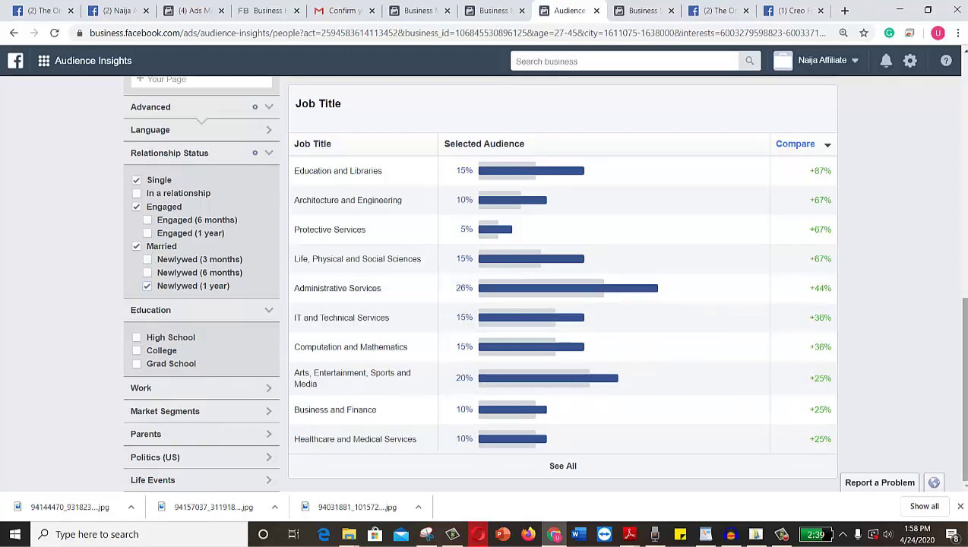
Try to save the audience under the name "Naija affiliate Audience Insight".
{"action": "scroll", "coordinate": [929, 118], "scroll_direction": "up", "scroll_amount": 7}
{"action": "scroll", "coordinate": [928, 116], "scroll_direction": "up", "scroll_amount": 1}
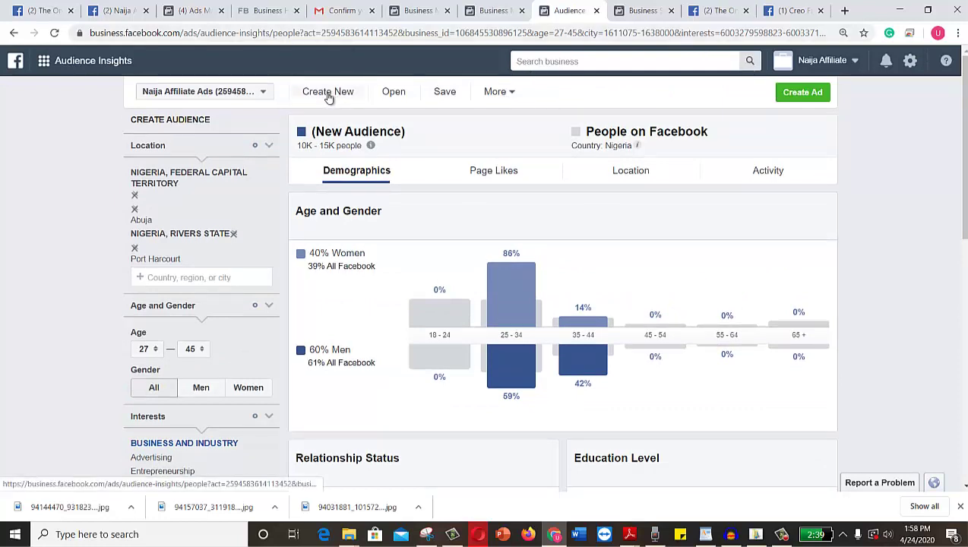
{"action": "left_click", "coordinate": [445, 91]}
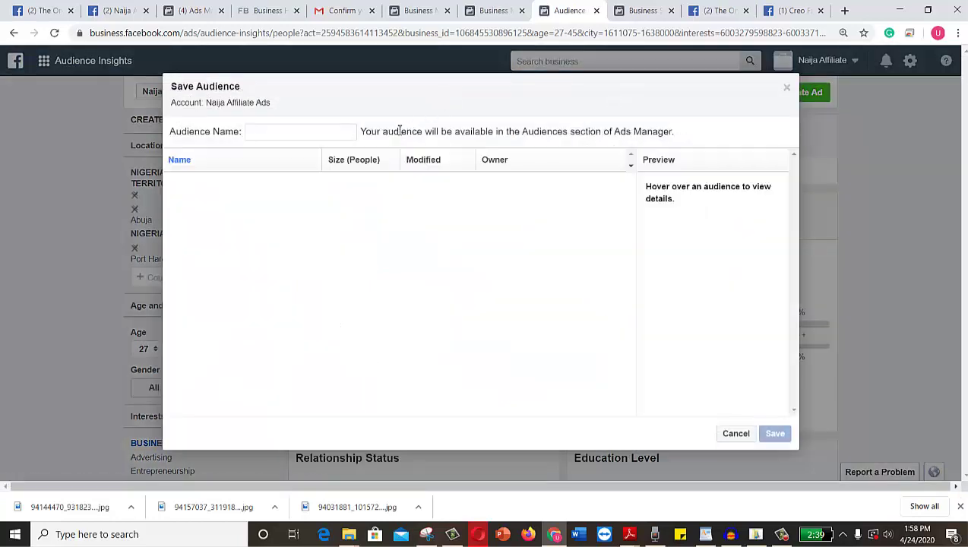
{"action": "type", "text": "Naija affiliate Audience"}
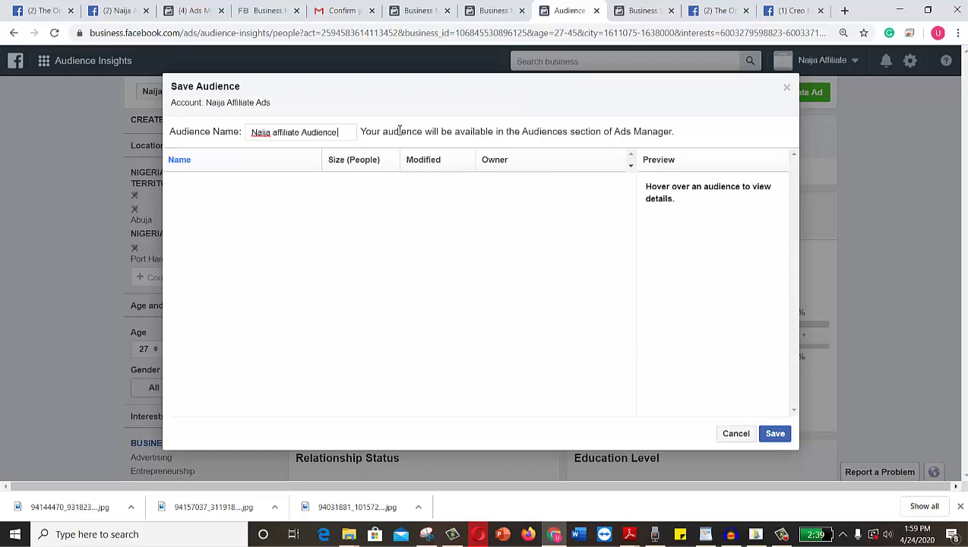
{"action": "type", "text": "sight"}
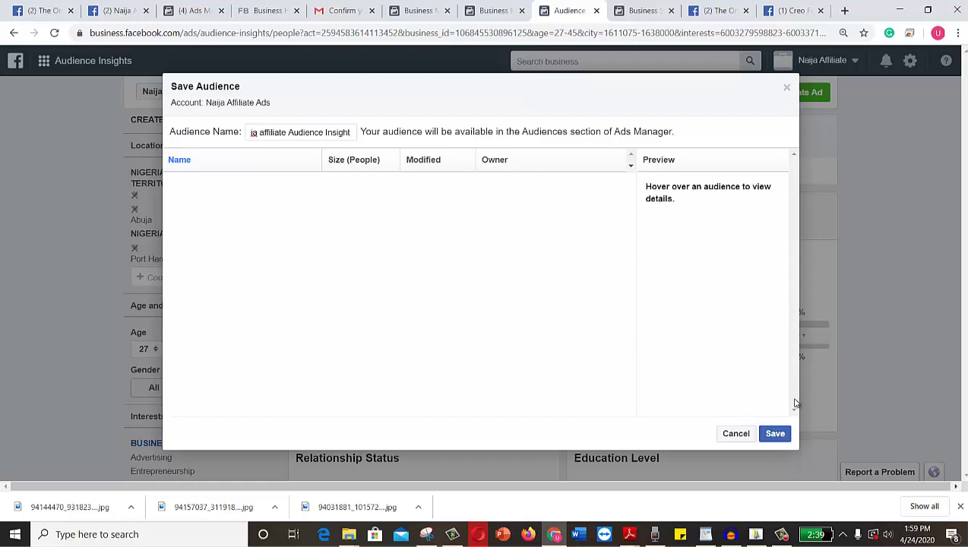
{"action": "left_click", "coordinate": [775, 433]}
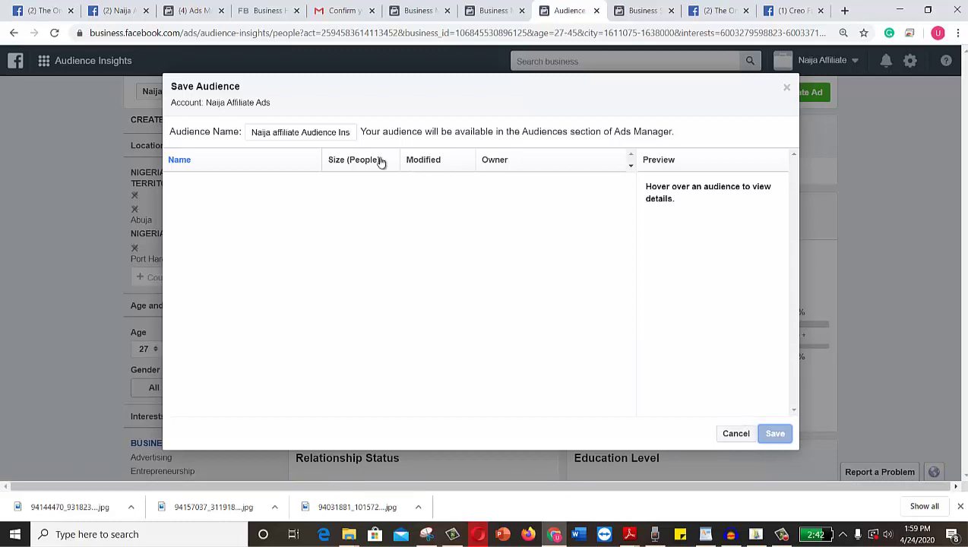
Shorten the audience name to "Naija affiliate Audience" and close the save dialog without saving.
{"action": "left_click", "coordinate": [332, 134]}
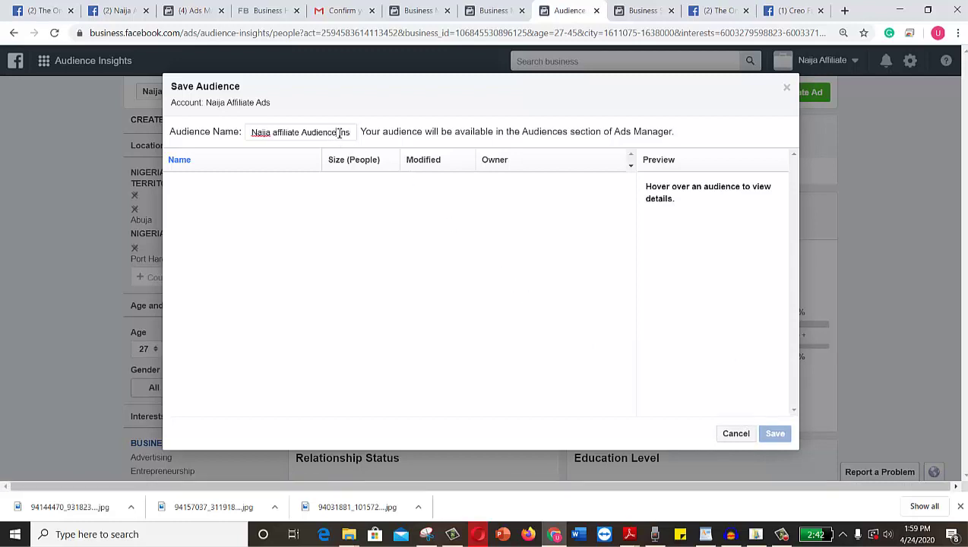
{"action": "left_click_drag", "start_coordinate": [338, 132], "coordinate": [365, 131]}
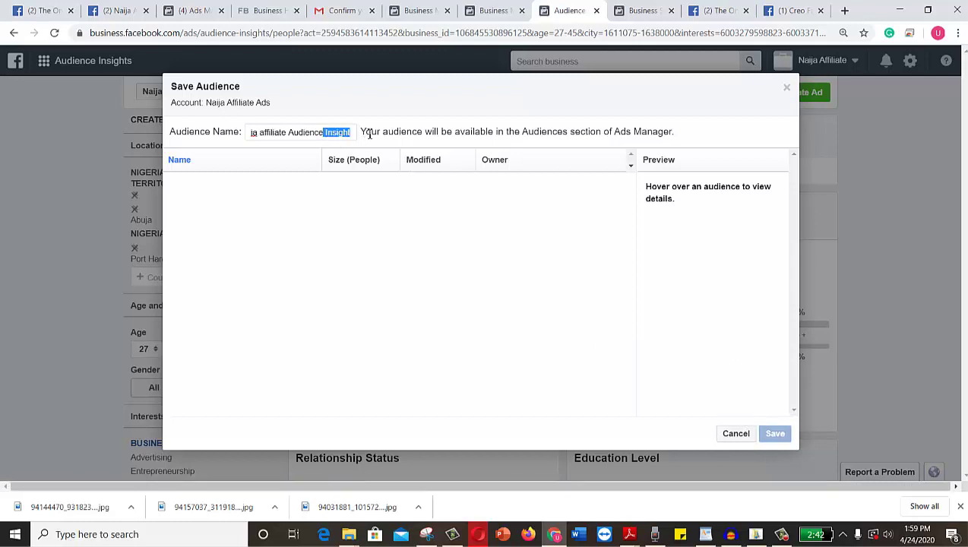
{"action": "key", "text": "BackSpace"}
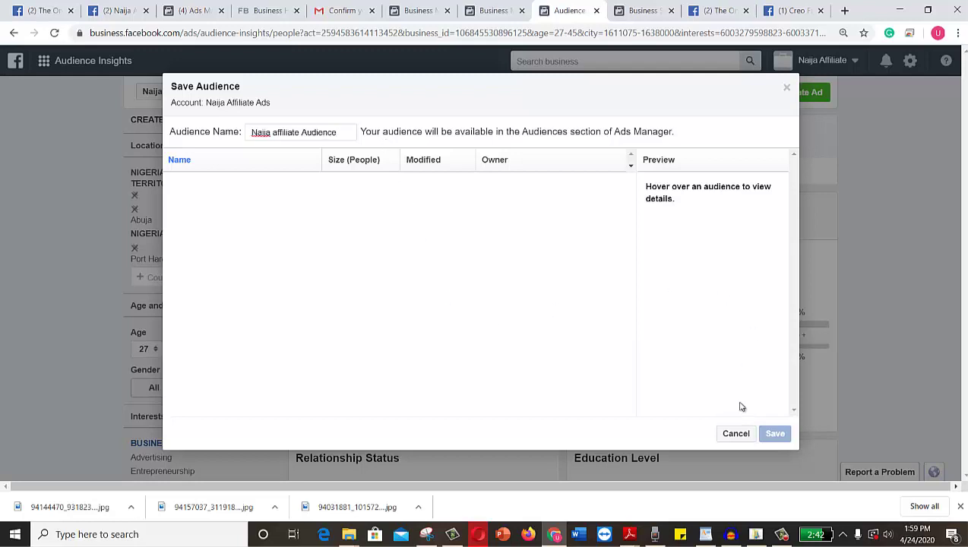
{"action": "left_click", "coordinate": [786, 88]}
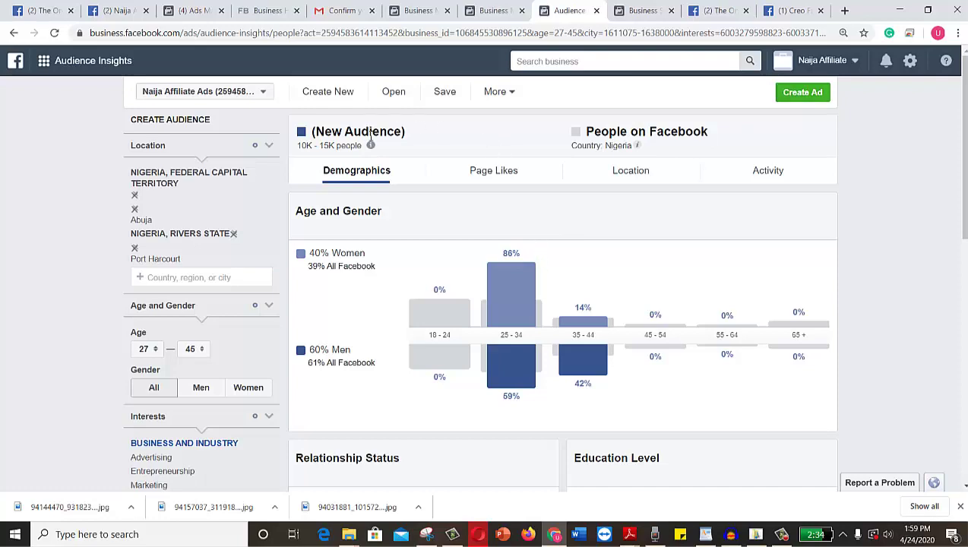
Save the audience under the name "Naija Audience".
{"action": "left_click", "coordinate": [439, 93]}
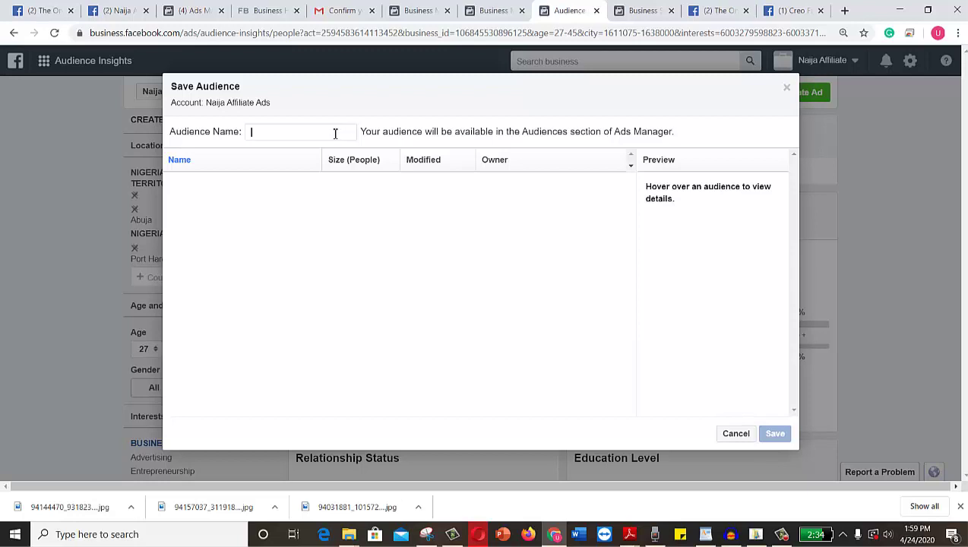
{"action": "type", "text": "Naija Audience"}
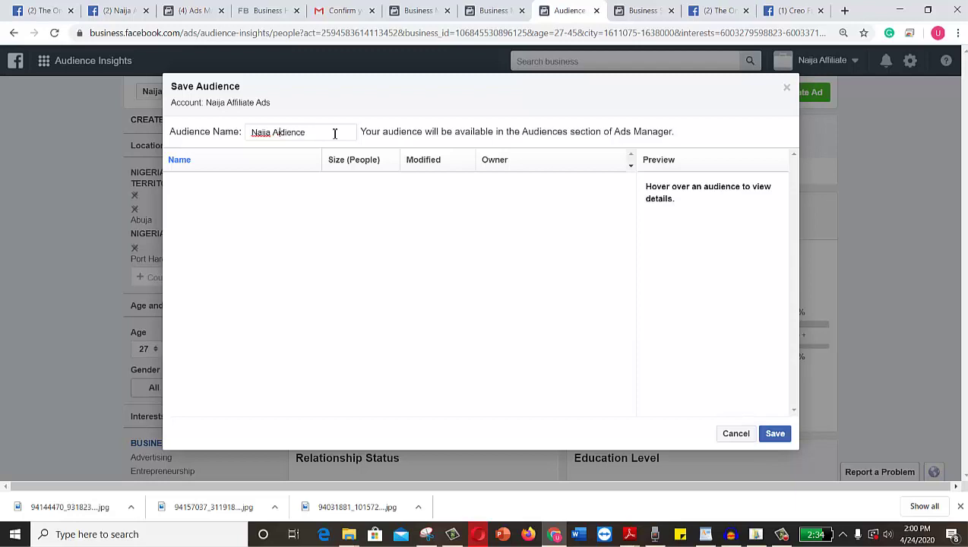
{"action": "type", "text": "u"}
{"action": "left_click", "coordinate": [775, 434]}
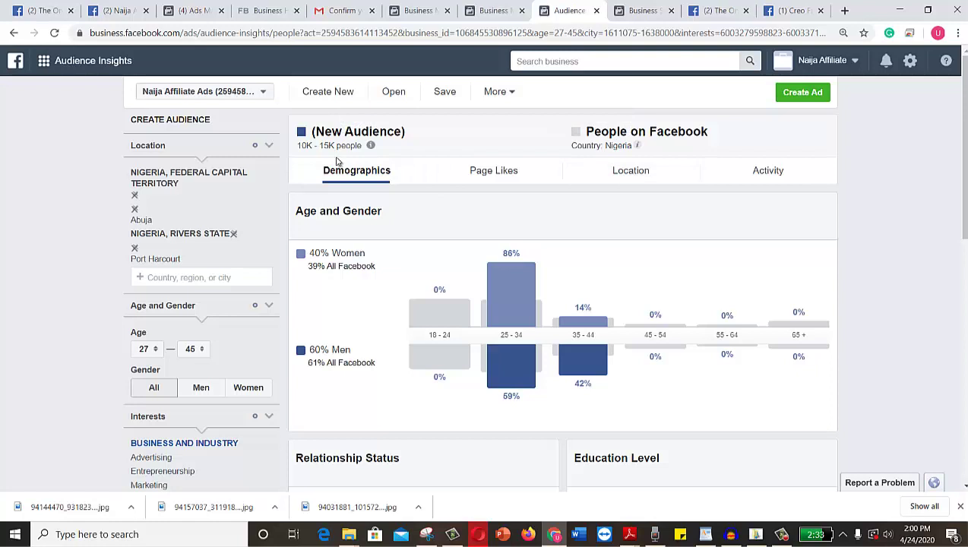
Create an ad from the audience with the Messages marketing objective and proceed to the ad account setup.
{"action": "left_click", "coordinate": [793, 93]}
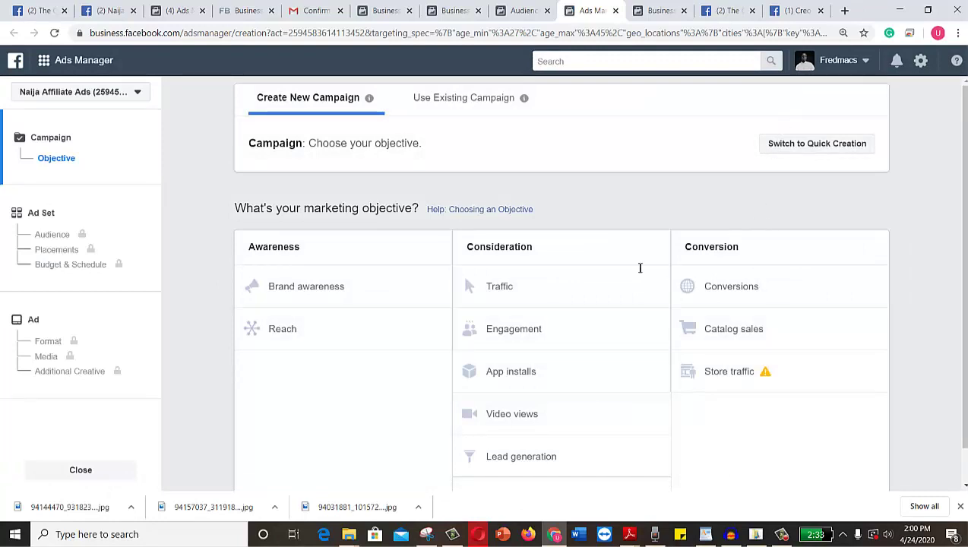
{"action": "triple_click", "coordinate": [961, 228]}
{"action": "left_click", "coordinate": [918, 240]}
{"action": "scroll", "coordinate": [707, 250], "scroll_direction": "down", "scroll_amount": 1}
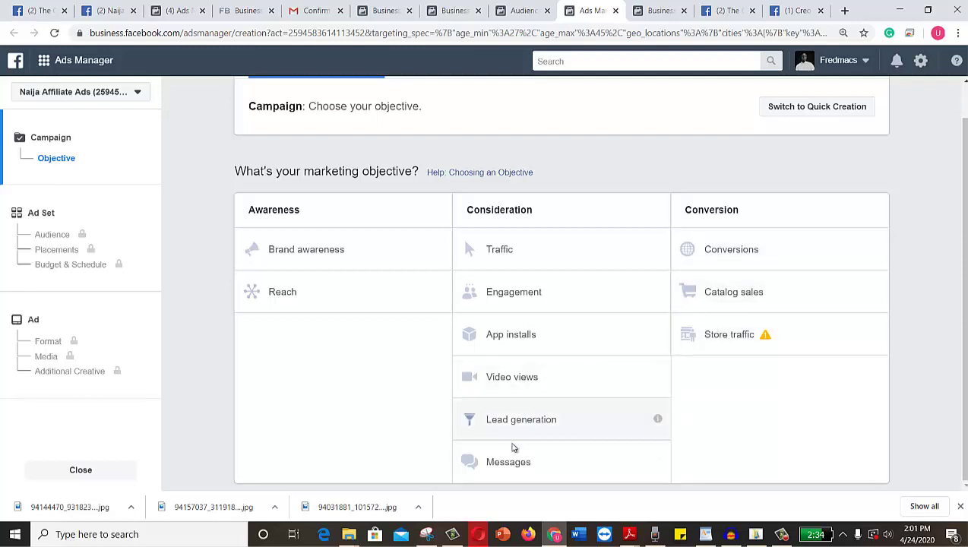
{"action": "left_click", "coordinate": [511, 467]}
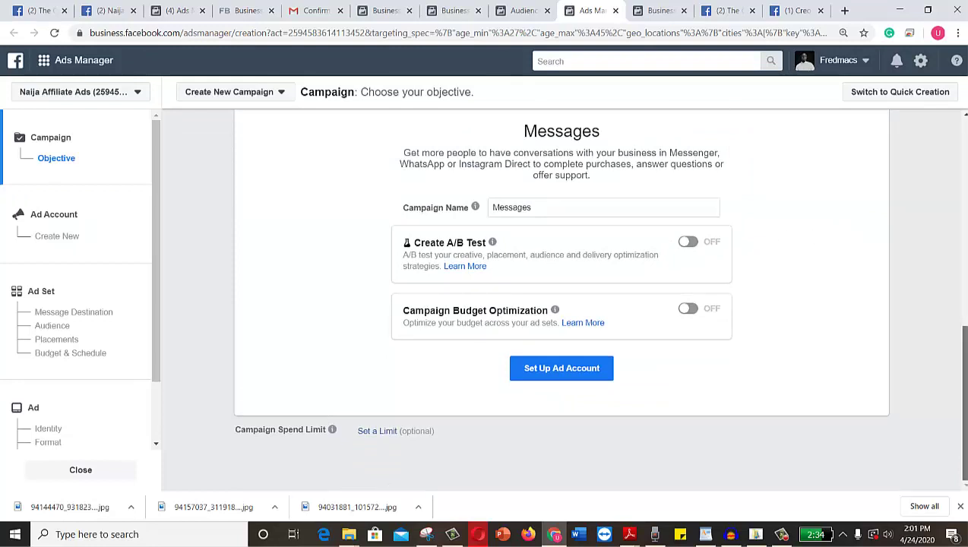
{"action": "left_click_drag", "start_coordinate": [960, 361], "coordinate": [959, 322]}
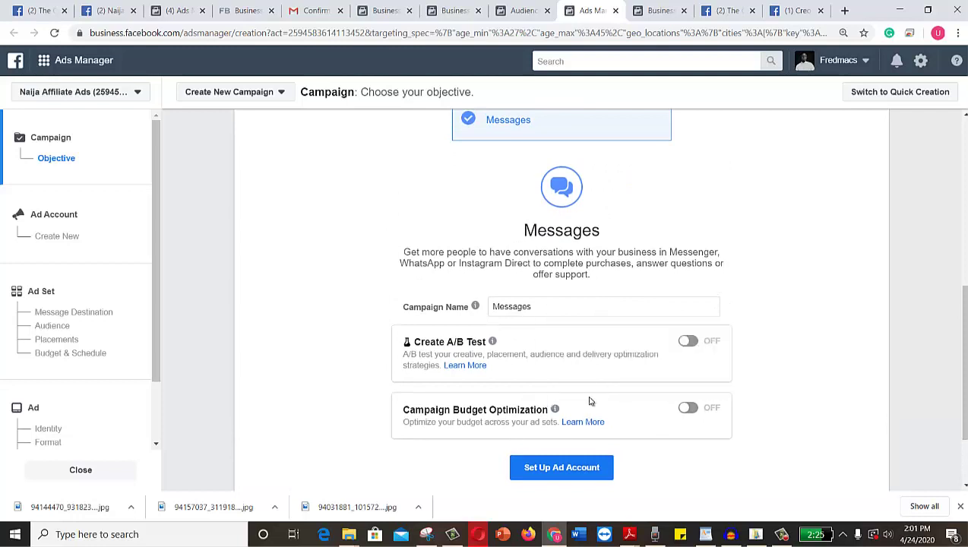
{"action": "left_click", "coordinate": [569, 468]}
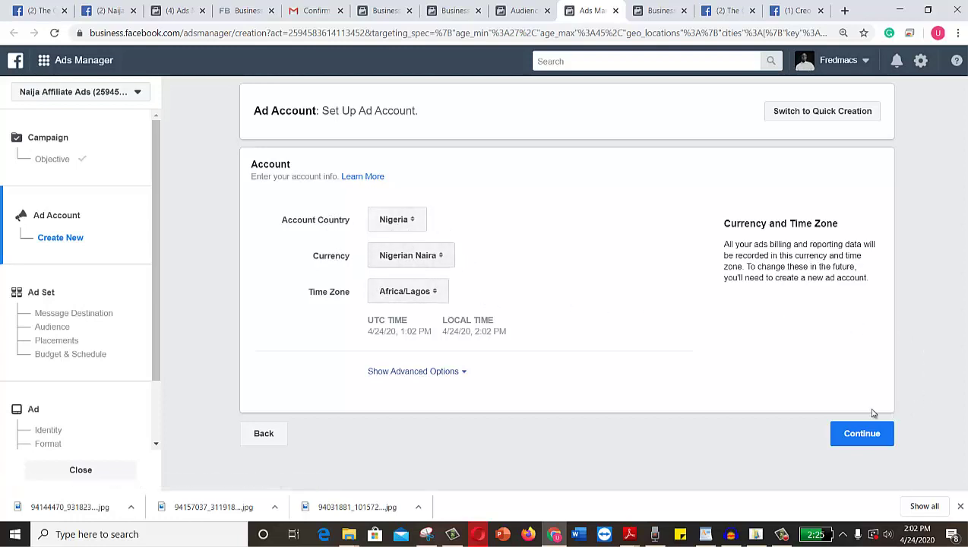
Check the advanced ad account options, hide them again and continue to the ad set with the Nigerian account settings.
{"action": "left_click", "coordinate": [461, 371]}
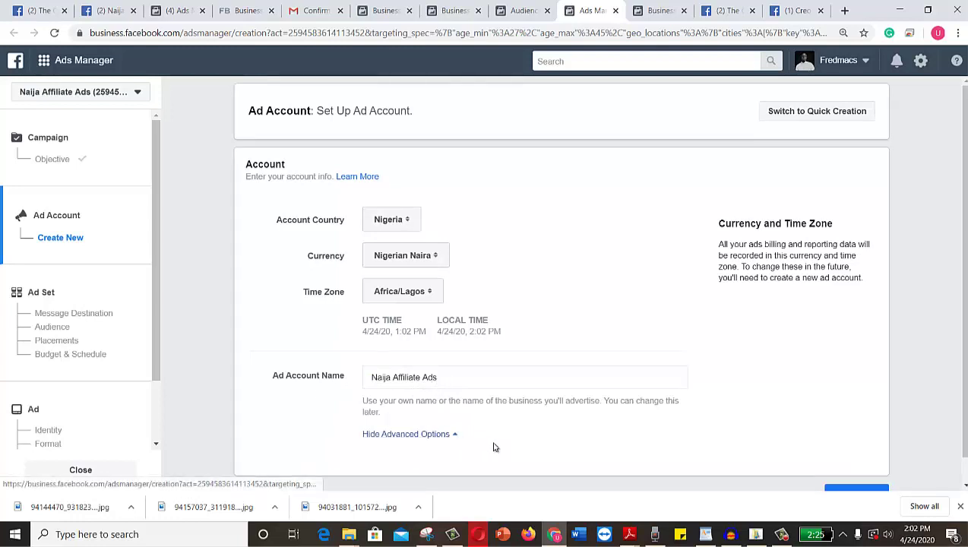
{"action": "left_click", "coordinate": [455, 436]}
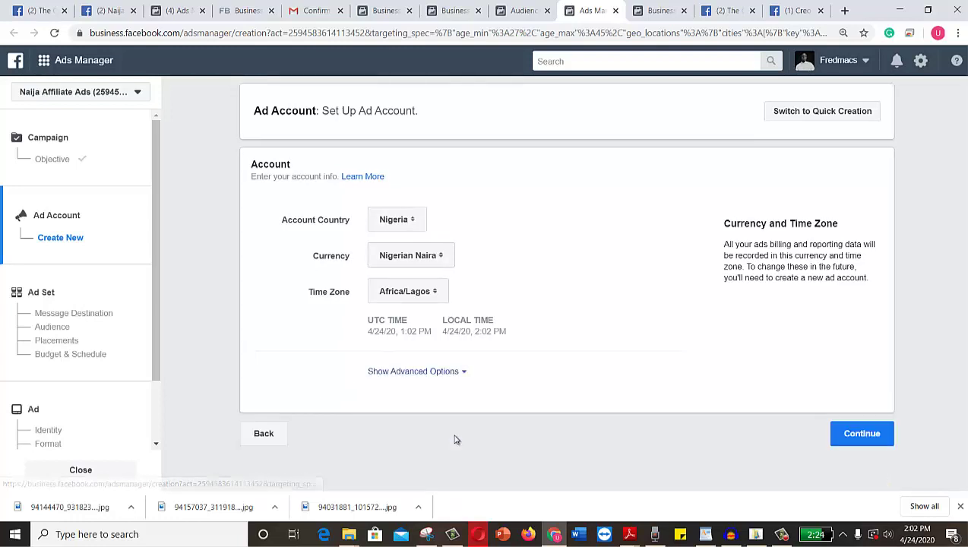
{"action": "left_click", "coordinate": [853, 436]}
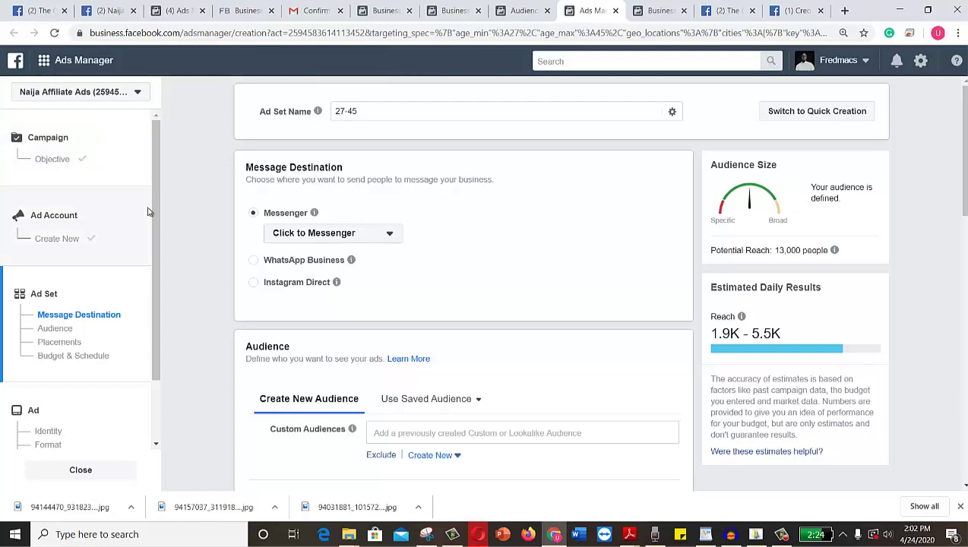
Rename the ad set as "Naija Affiliate Audience Insight Ad".
{"action": "mouse_move", "coordinate": [152, 220]}
{"action": "left_mouse_down"}
{"action": "mouse_move", "coordinate": [158, 303]}
{"action": "mouse_move", "coordinate": [153, 202]}
{"action": "left_mouse_up"}
{"action": "left_click", "coordinate": [382, 110]}
{"action": "key", "text": "ctrl+a"}
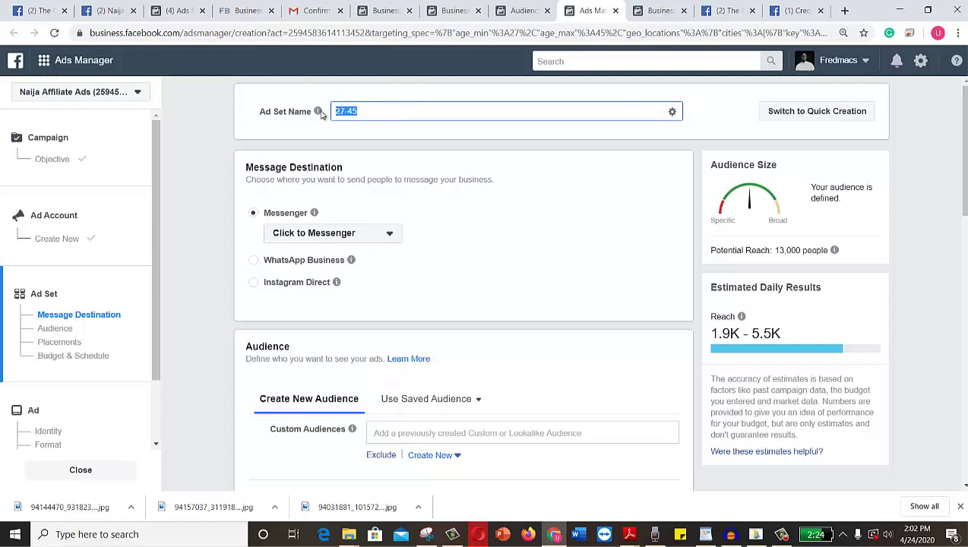
{"action": "mouse_move", "coordinate": [319, 114]}
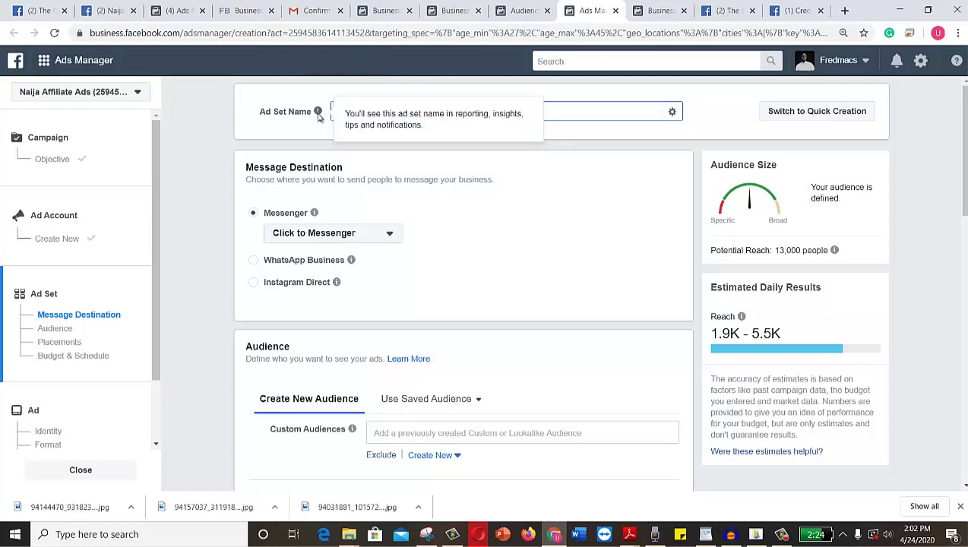
{"action": "left_click", "coordinate": [316, 134]}
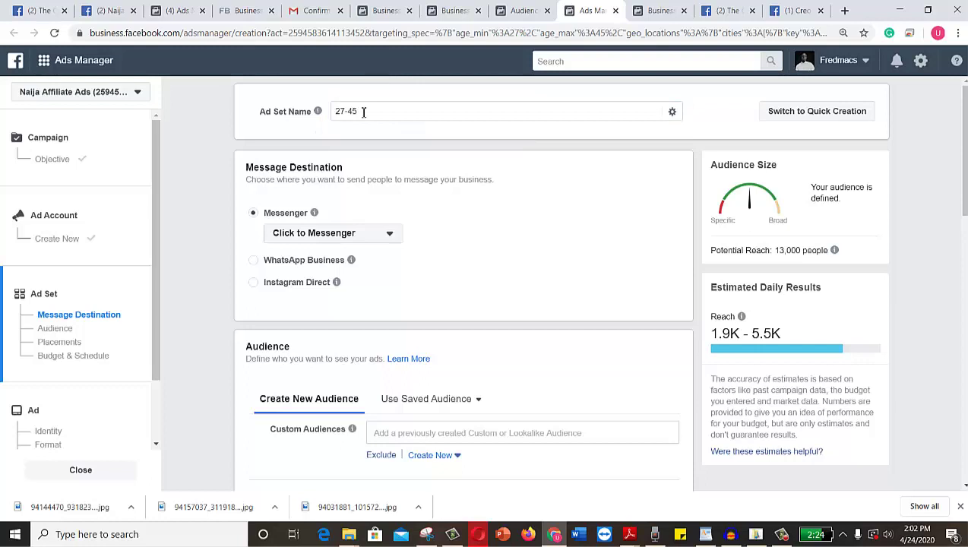
{"action": "left_click_drag", "start_coordinate": [361, 112], "coordinate": [330, 106]}
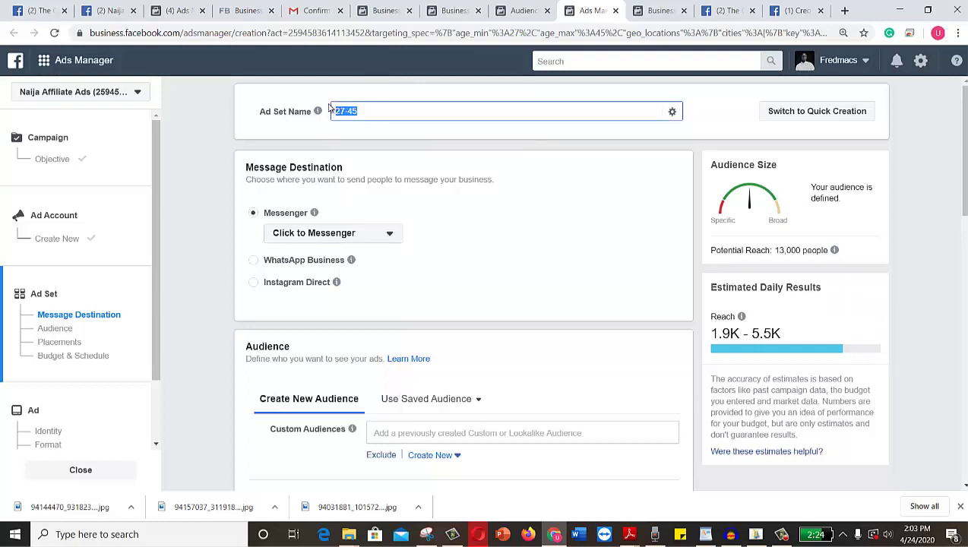
{"action": "type", "text": "F"}
{"action": "key", "text": "BackSpace"}
{"action": "key", "text": "BackSpace"}
{"action": "key", "text": "BackSpace"}
{"action": "type", "text": "N"}
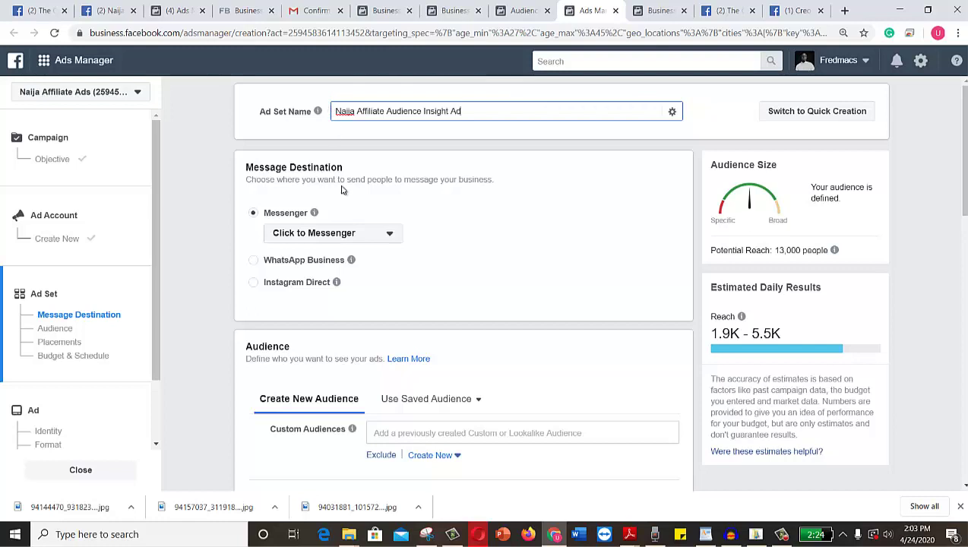
Review the ad set's message destination and audience settings, including the additional language and connection options.
{"action": "mouse_move", "coordinate": [331, 288]}
{"action": "scroll", "coordinate": [960, 151], "scroll_direction": "down", "scroll_amount": 1}
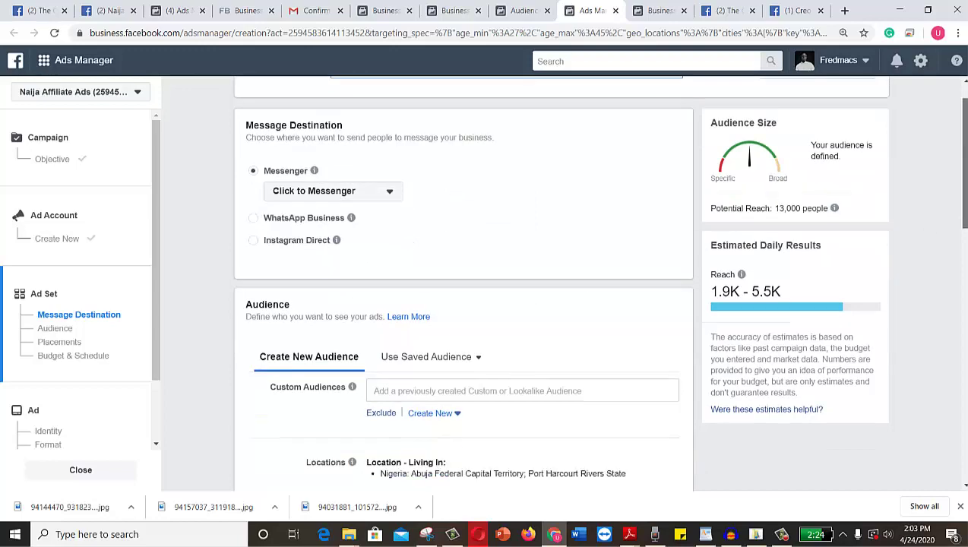
{"action": "scroll", "coordinate": [960, 152], "scroll_direction": "up", "scroll_amount": 1}
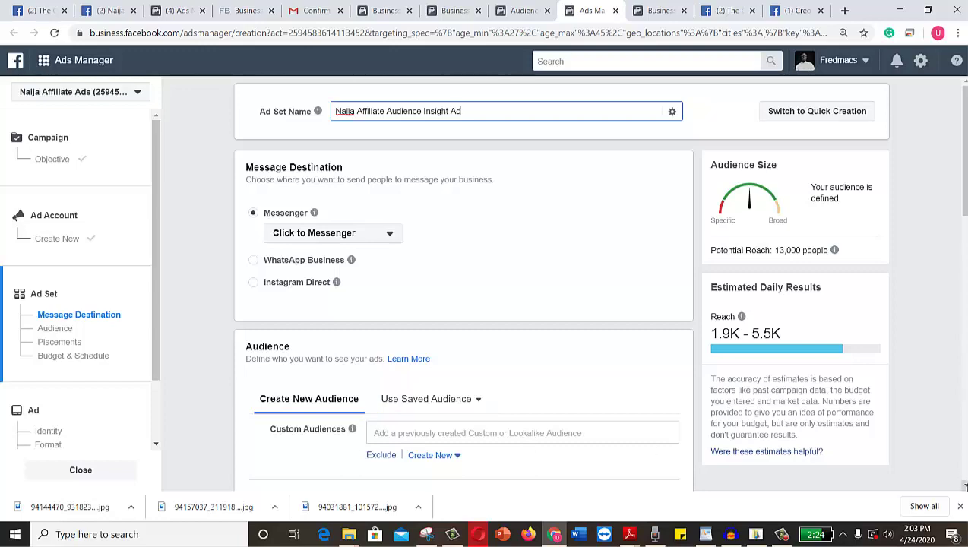
{"action": "scroll", "coordinate": [463, 304], "scroll_direction": "down", "scroll_amount": 2}
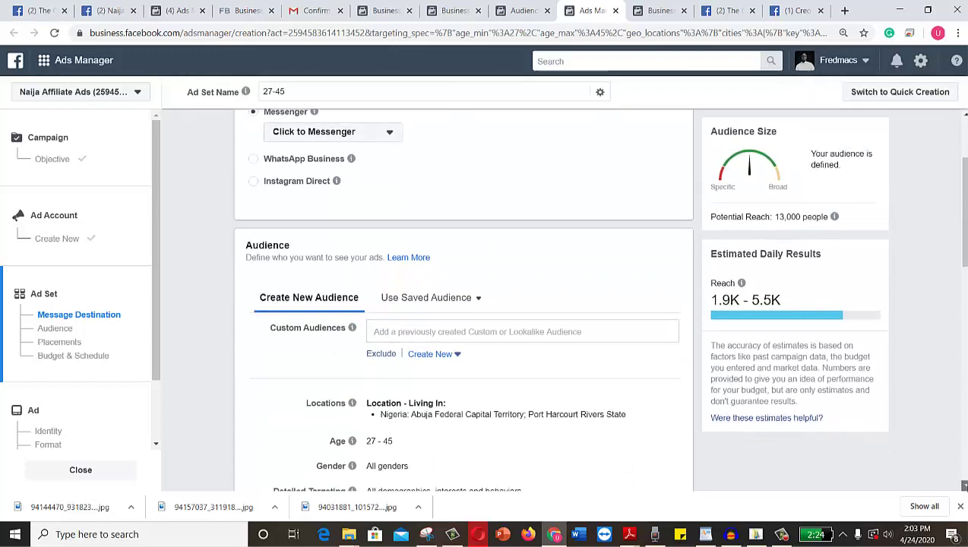
{"action": "scroll", "coordinate": [562, 312], "scroll_direction": "down", "scroll_amount": 2}
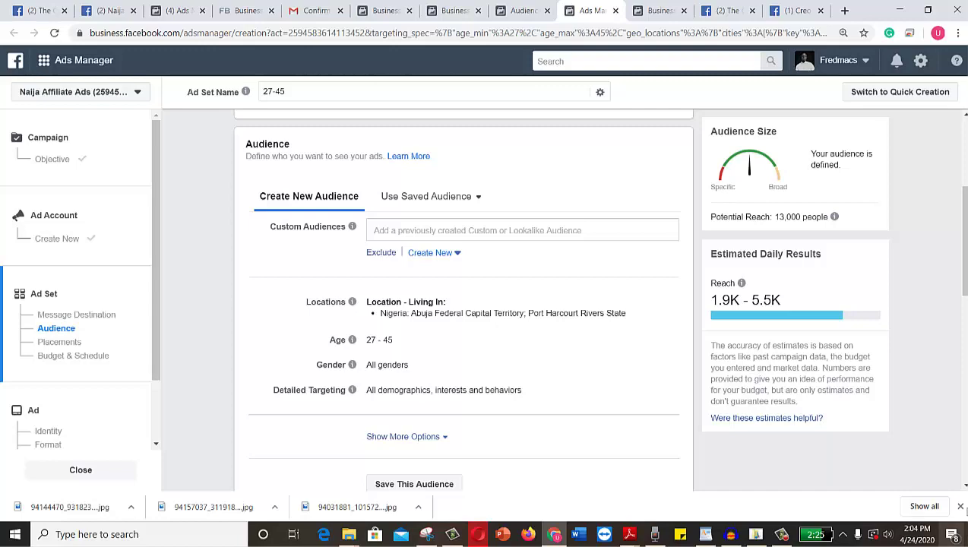
{"action": "left_click", "coordinate": [964, 485]}
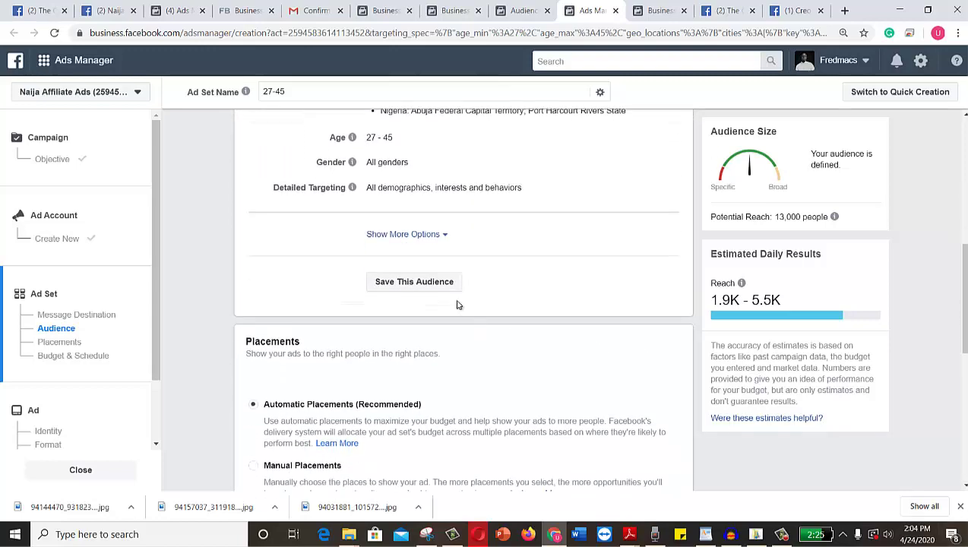
{"action": "left_click", "coordinate": [446, 240]}
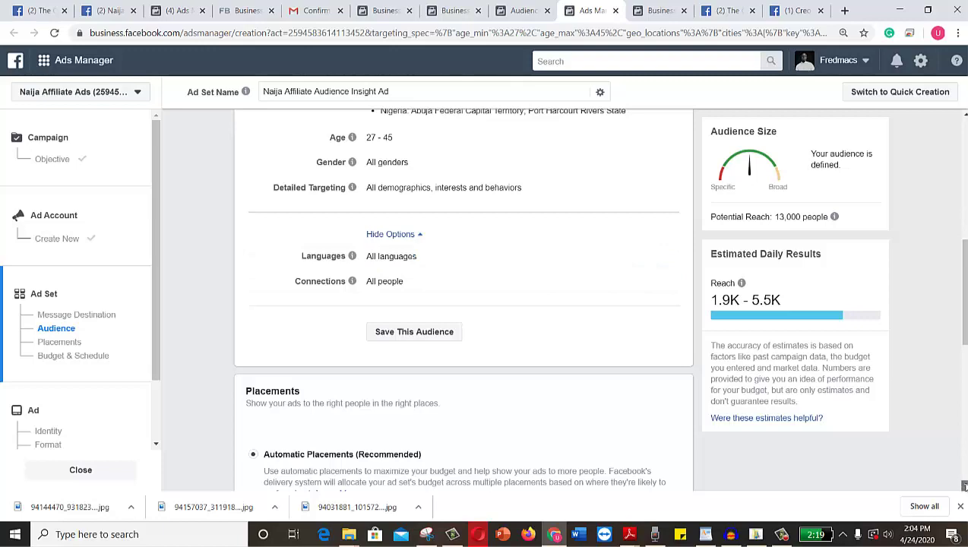
Switch the ad set to Manual Placements and deselect all Stories placements.
{"action": "scroll", "coordinate": [963, 486], "scroll_direction": "down", "scroll_amount": 3}
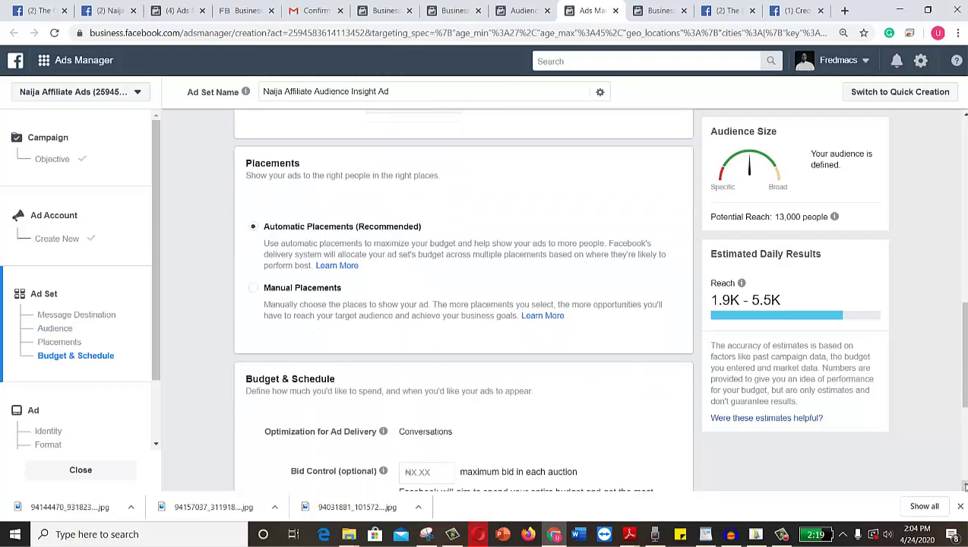
{"action": "scroll", "coordinate": [963, 485], "scroll_direction": "down", "scroll_amount": 1}
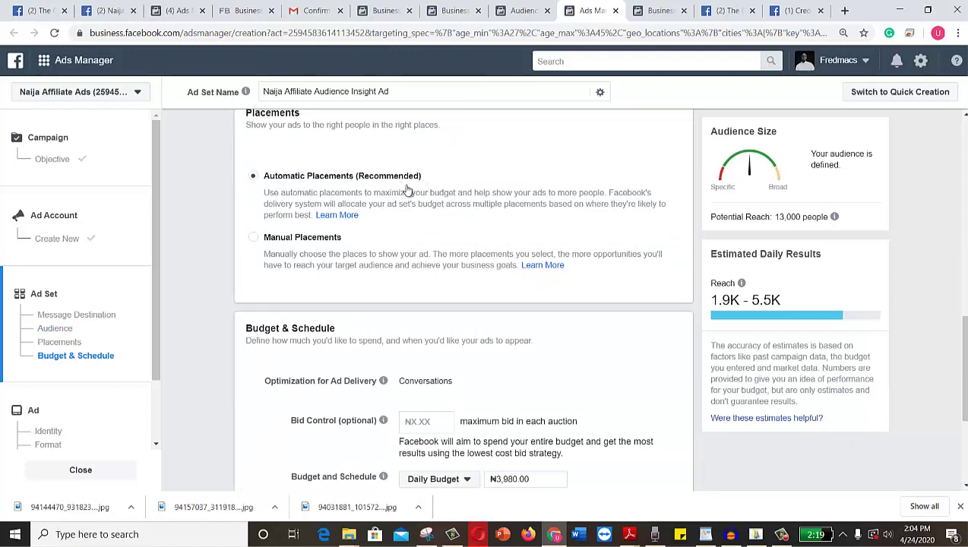
{"action": "left_click", "coordinate": [255, 242]}
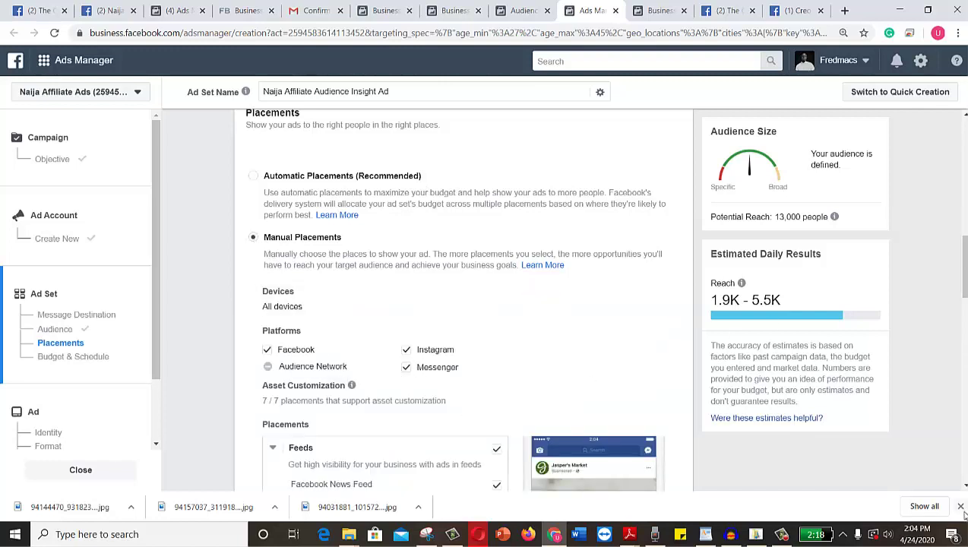
{"action": "scroll", "coordinate": [964, 487], "scroll_direction": "down", "scroll_amount": 1}
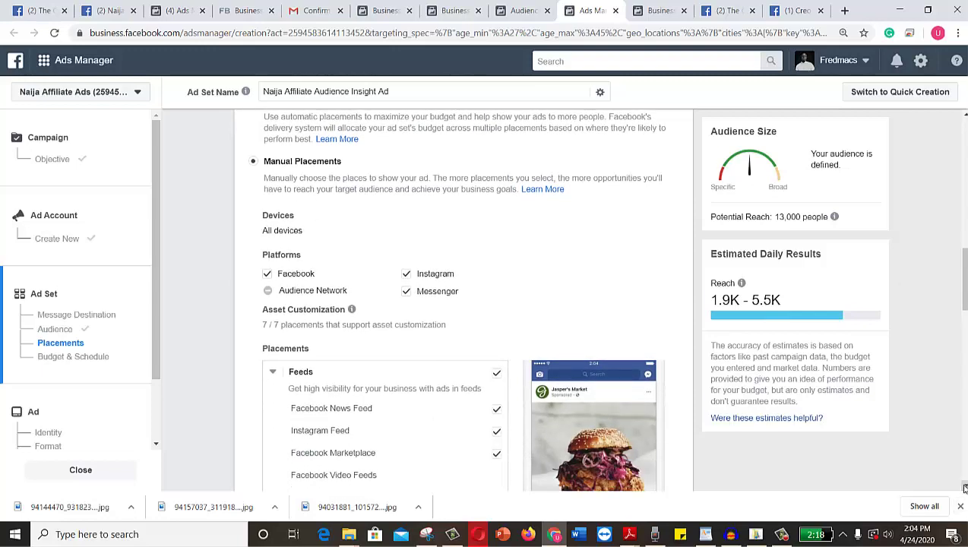
{"action": "scroll", "coordinate": [964, 487], "scroll_direction": "down", "scroll_amount": 3}
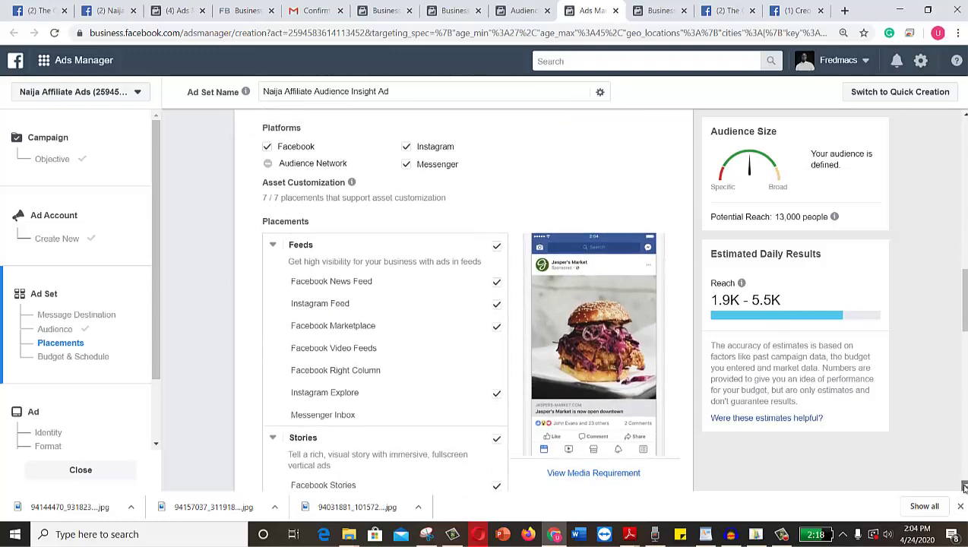
{"action": "scroll", "coordinate": [964, 487], "scroll_direction": "down", "scroll_amount": 2}
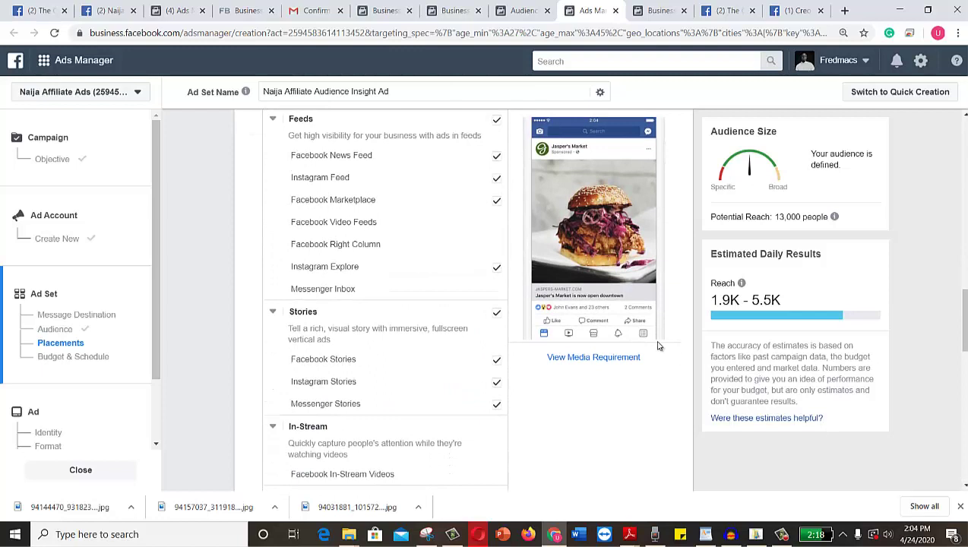
{"action": "left_click", "coordinate": [496, 313]}
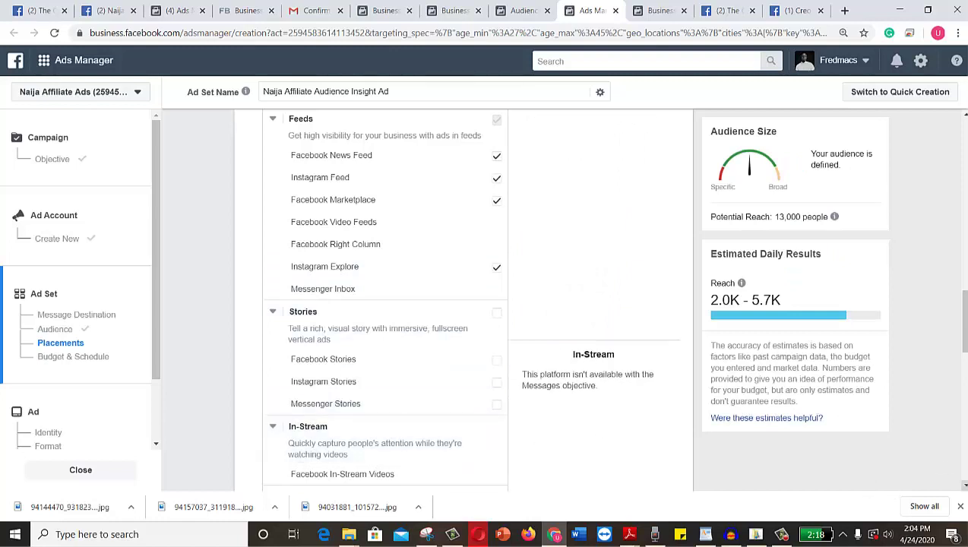
Collapse the In-Article, Apps and Sites, Messages, Search and In-Stream placement groups.
{"action": "scroll", "coordinate": [964, 486], "scroll_direction": "down", "scroll_amount": 5}
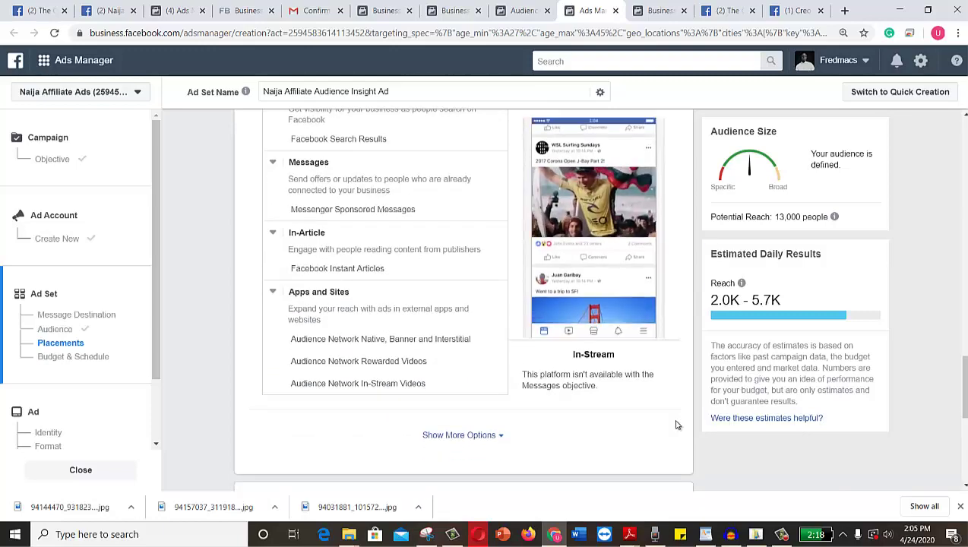
{"action": "left_click", "coordinate": [272, 233]}
{"action": "left_click", "coordinate": [273, 270]}
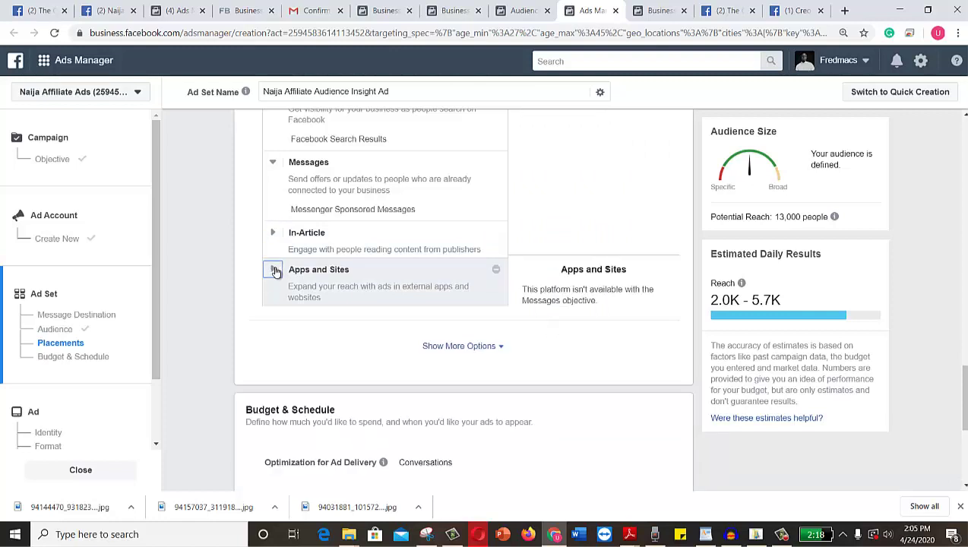
{"action": "left_click", "coordinate": [272, 163]}
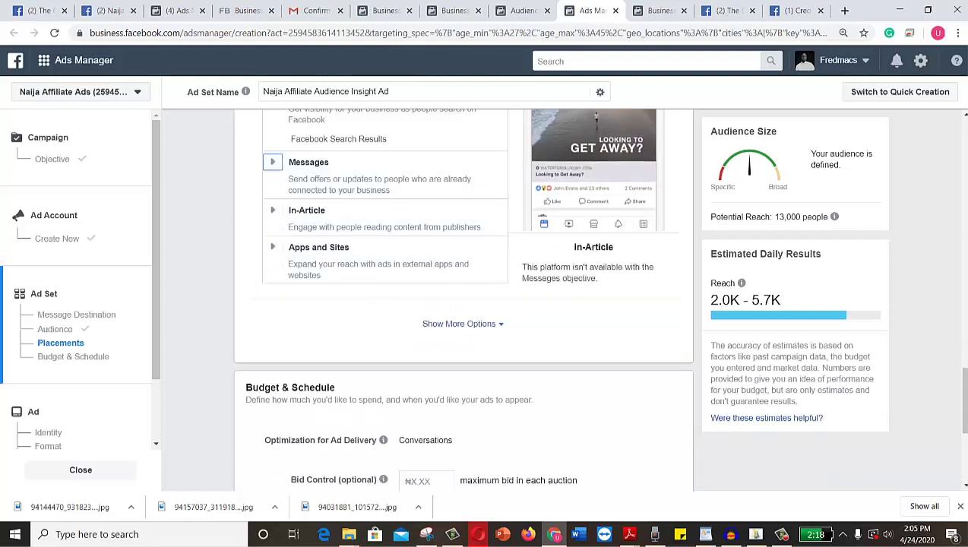
{"action": "scroll", "coordinate": [773, 163], "scroll_direction": "up", "scroll_amount": 1}
{"action": "scroll", "coordinate": [463, 298], "scroll_direction": "up", "scroll_amount": 3}
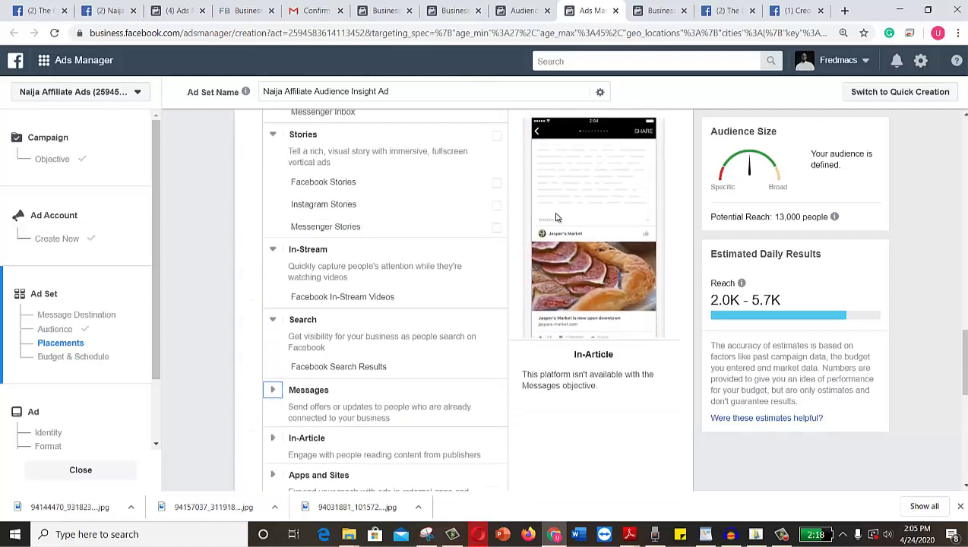
{"action": "left_click", "coordinate": [272, 319]}
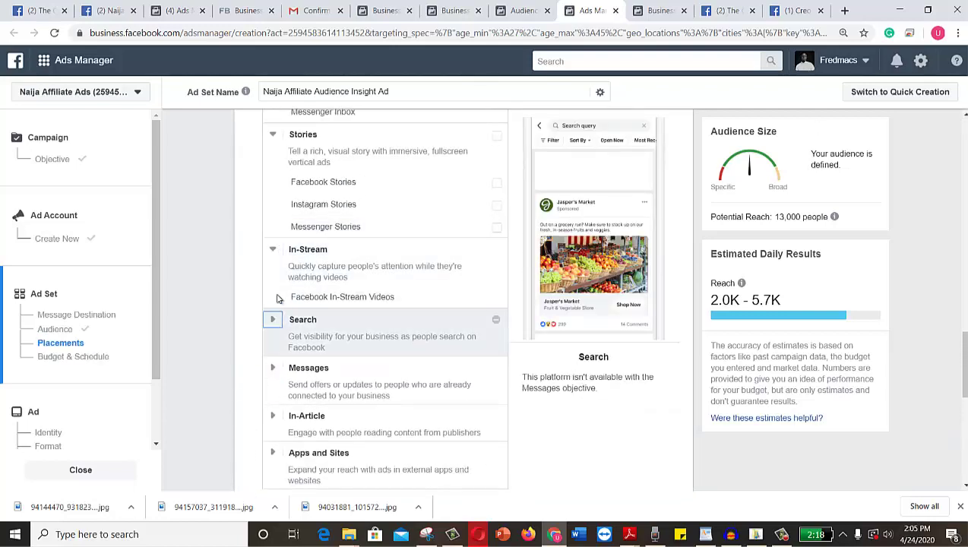
{"action": "left_click", "coordinate": [273, 250]}
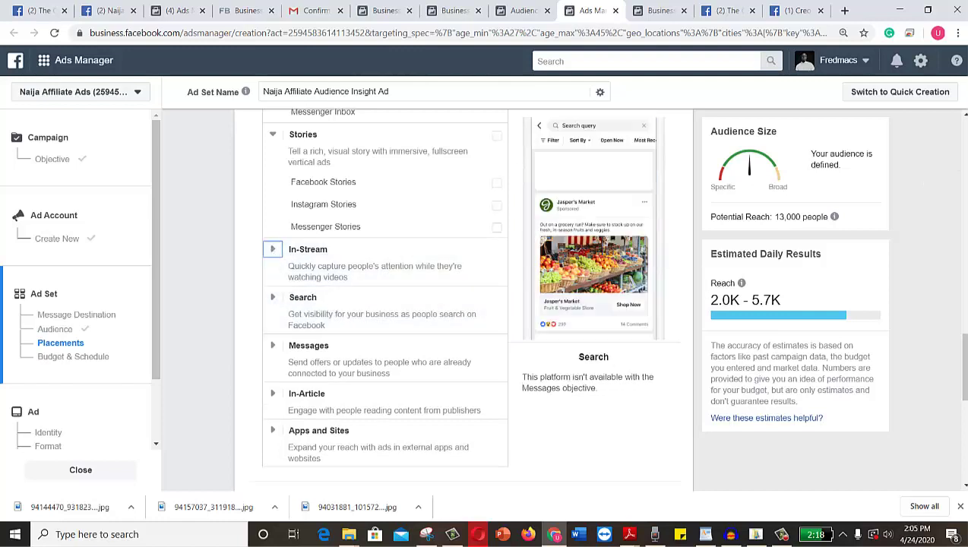
Deselect Instagram Explore and Facebook Marketplace in the Feeds placements, keeping Facebook News Feed and Instagram Feed selected.
{"action": "scroll", "coordinate": [963, 114], "scroll_direction": "up", "scroll_amount": 5}
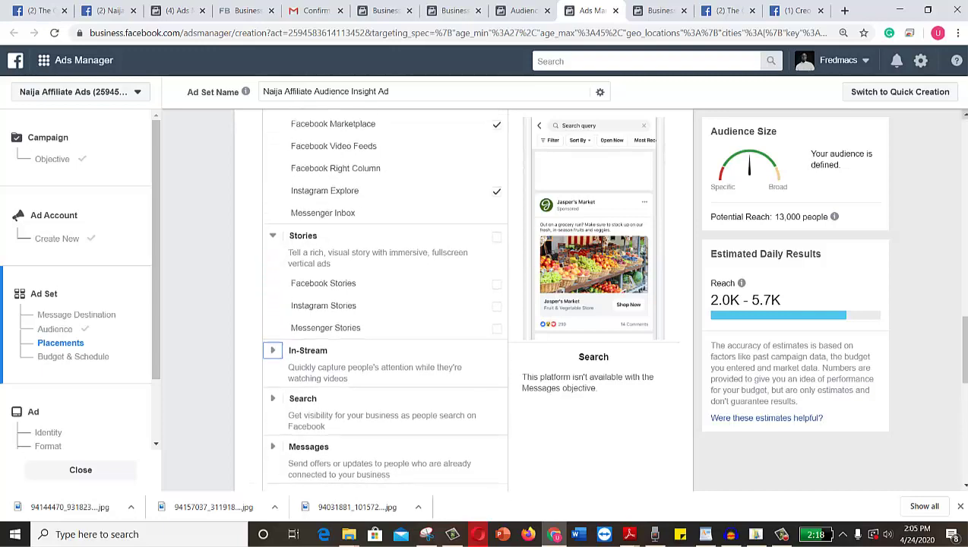
{"action": "scroll", "coordinate": [633, 254], "scroll_direction": "up", "scroll_amount": 3}
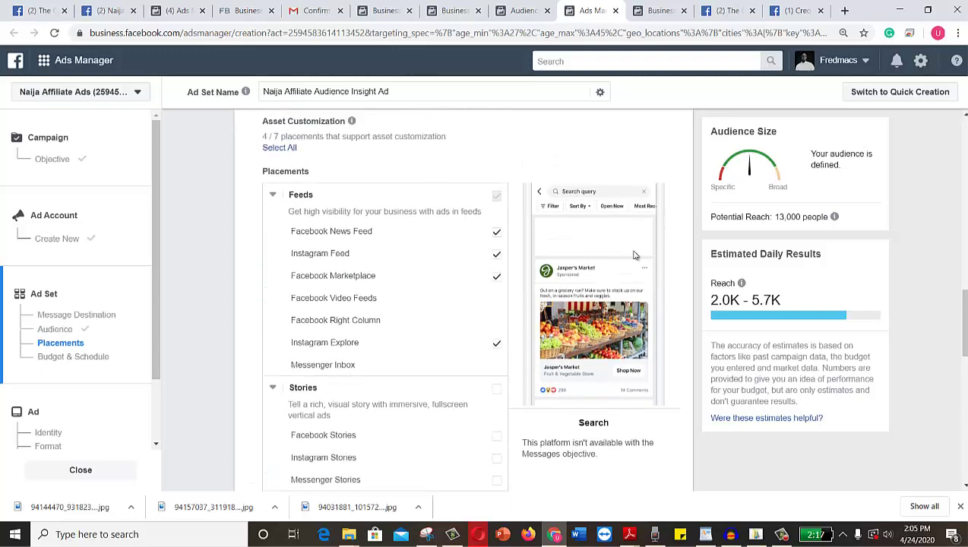
{"action": "left_click", "coordinate": [497, 344]}
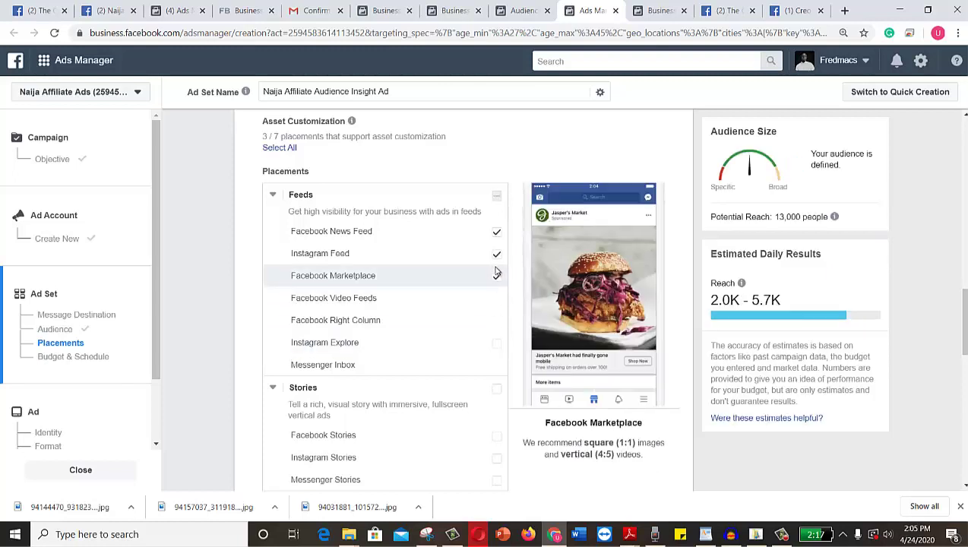
{"action": "left_click", "coordinate": [498, 279]}
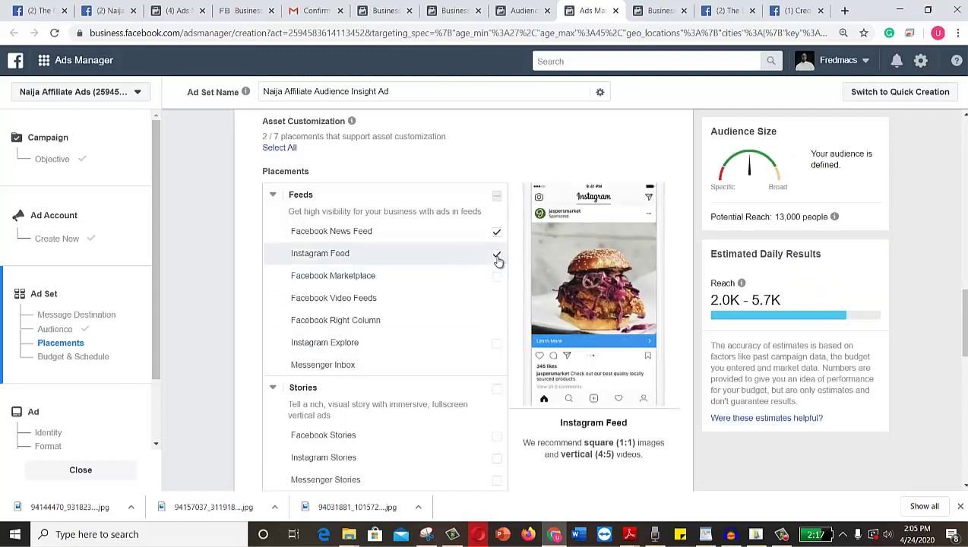
{"action": "left_click", "coordinate": [498, 258]}
{"action": "left_click", "coordinate": [497, 256]}
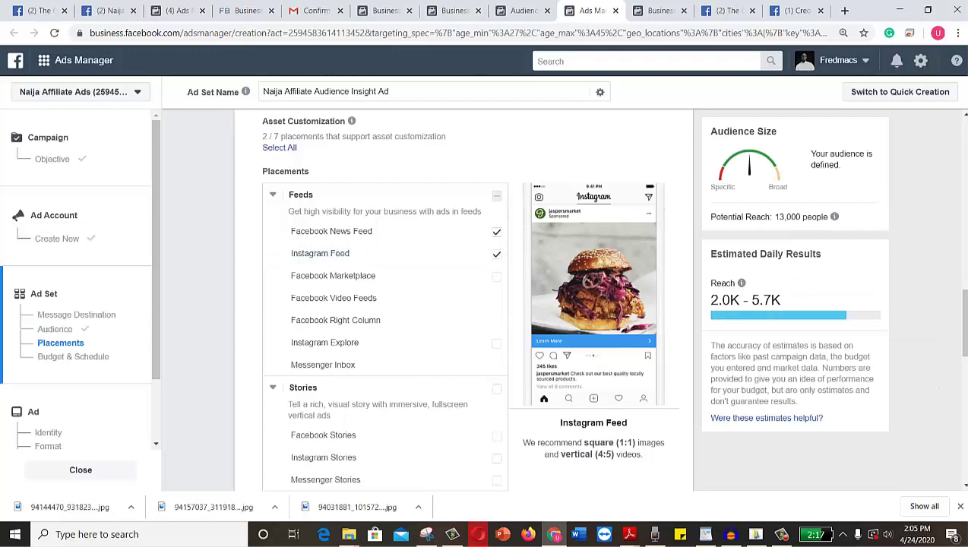
Set the ad set's optional bid control to a maximum of ₦1,000.00 per auction.
{"action": "scroll", "coordinate": [464, 304], "scroll_direction": "down", "scroll_amount": 5}
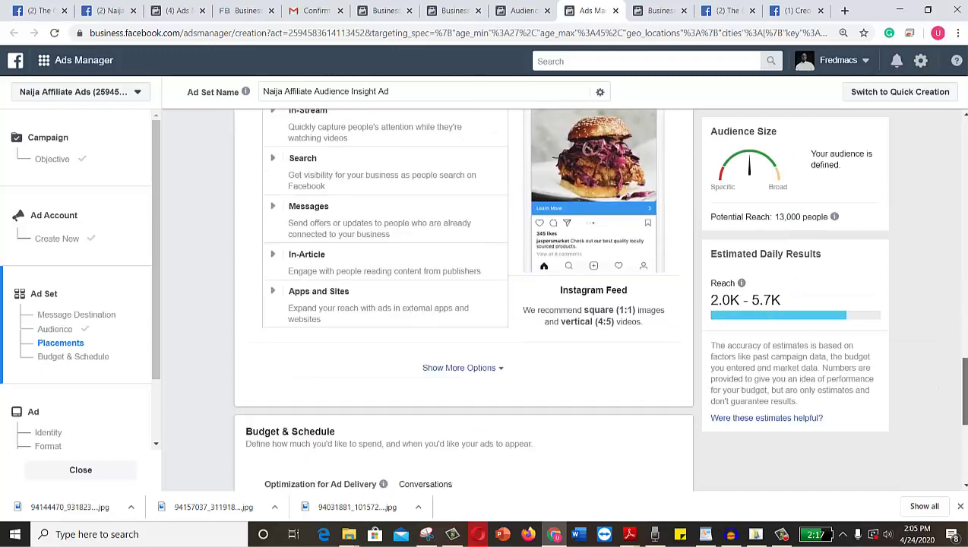
{"action": "scroll", "coordinate": [942, 406], "scroll_direction": "down", "scroll_amount": 3}
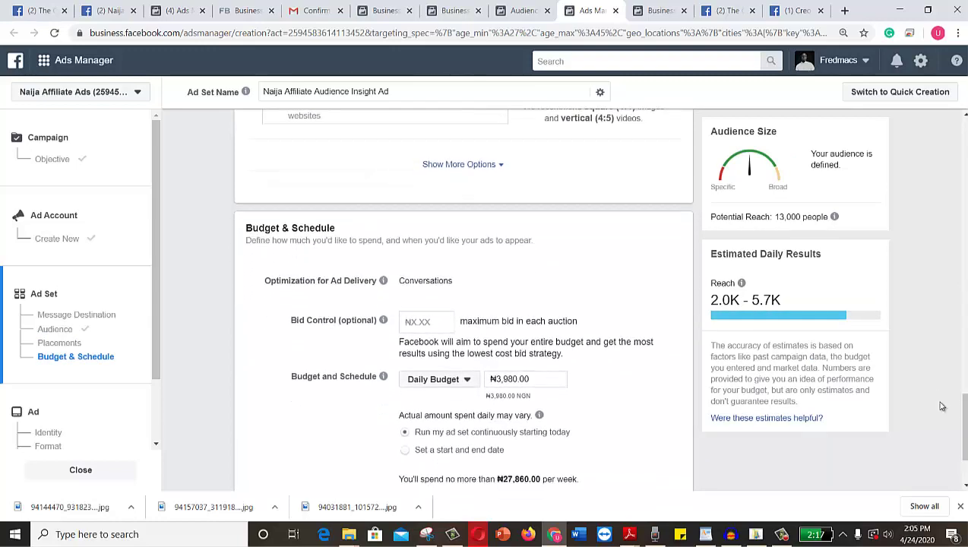
{"action": "left_click", "coordinate": [420, 325]}
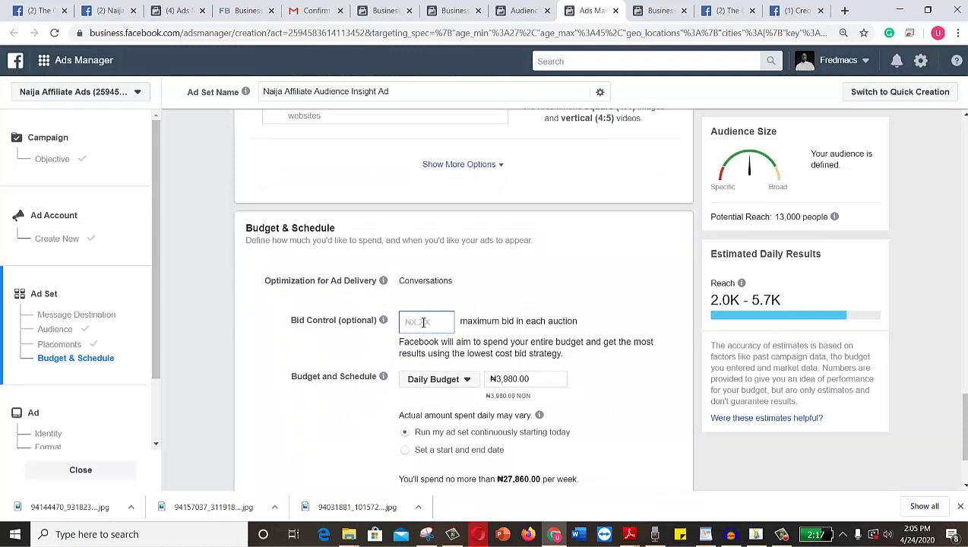
{"action": "type", "text": "5"}
{"action": "type", "text": "1000.00"}
{"action": "key", "text": "Tab"}
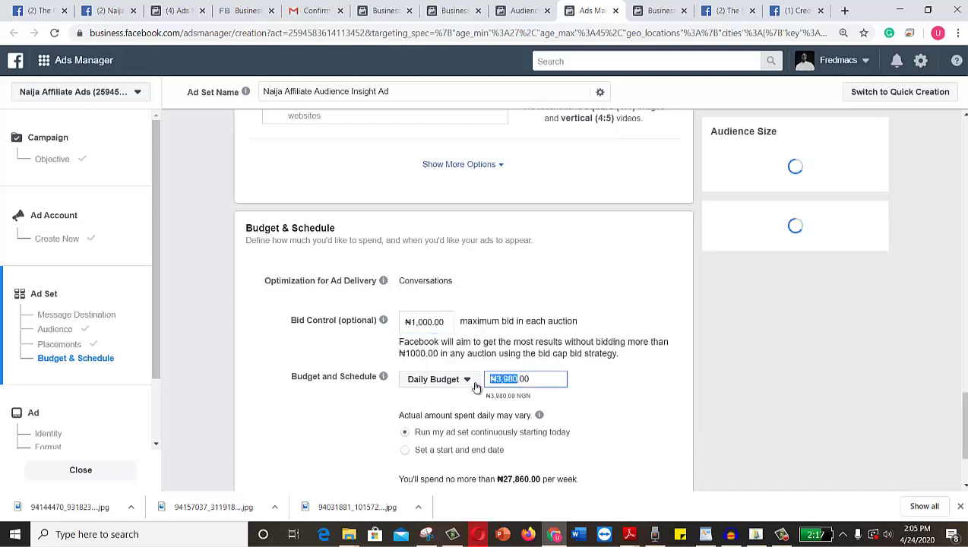
Change the ad set's daily budget amount to ₦1.00.
{"action": "left_click", "coordinate": [520, 378]}
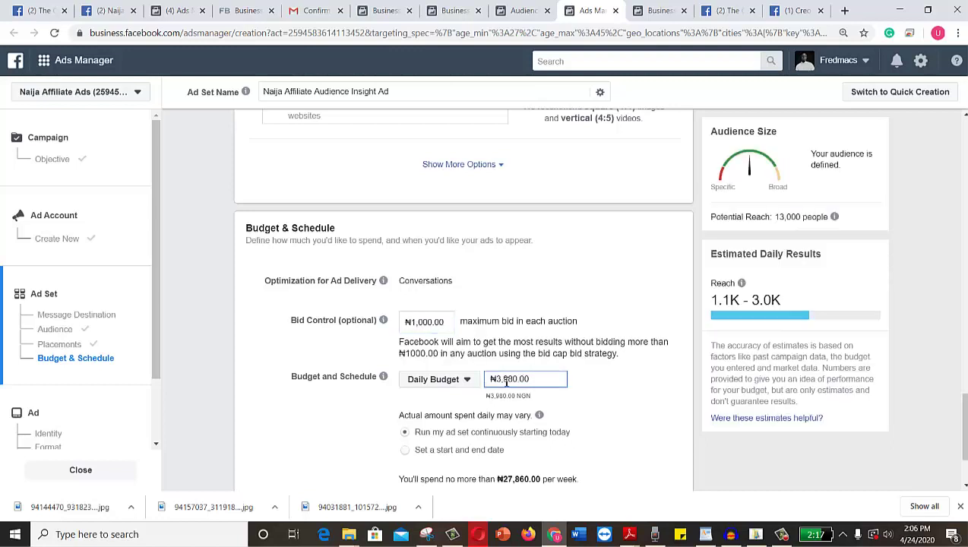
{"action": "key", "text": "BackSpace"}
{"action": "type", "text": "5"}
{"action": "key", "text": "Delete"}
{"action": "key", "text": "Delete"}
{"action": "key", "text": "Delete"}
{"action": "type", "text": "000"}
{"action": "key", "text": "BackSpace"}
{"action": "key", "text": "BackSpace"}
{"action": "key", "text": "BackSpace"}
{"action": "key", "text": "BackSpace"}
{"action": "key", "text": "BackSpace"}
{"action": "key", "text": "BackSpace"}
{"action": "key", "text": "BackSpace"}
Schedule the ad set with a start and end date, ending on April 29, 2020.
{"action": "left_click", "coordinate": [406, 453]}
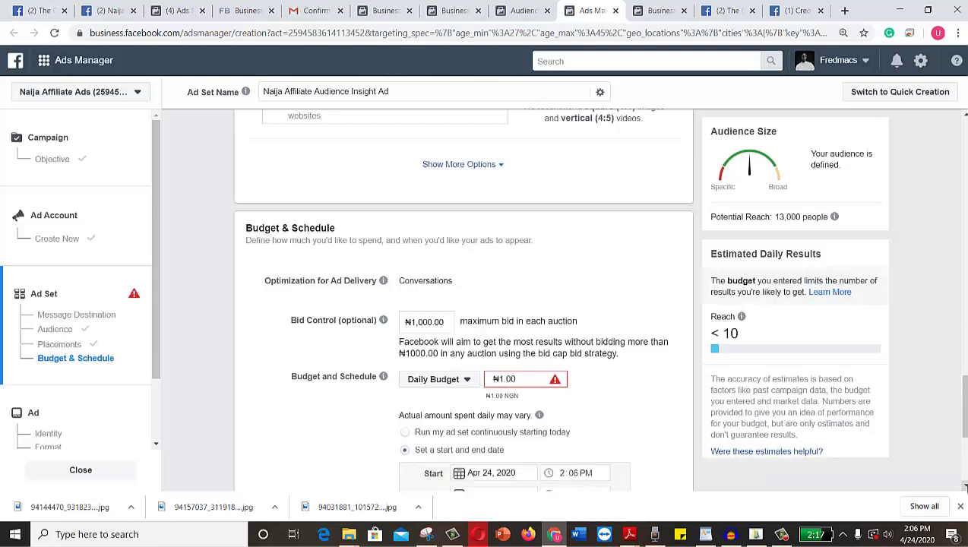
{"action": "scroll", "coordinate": [963, 486], "scroll_direction": "down", "scroll_amount": 4}
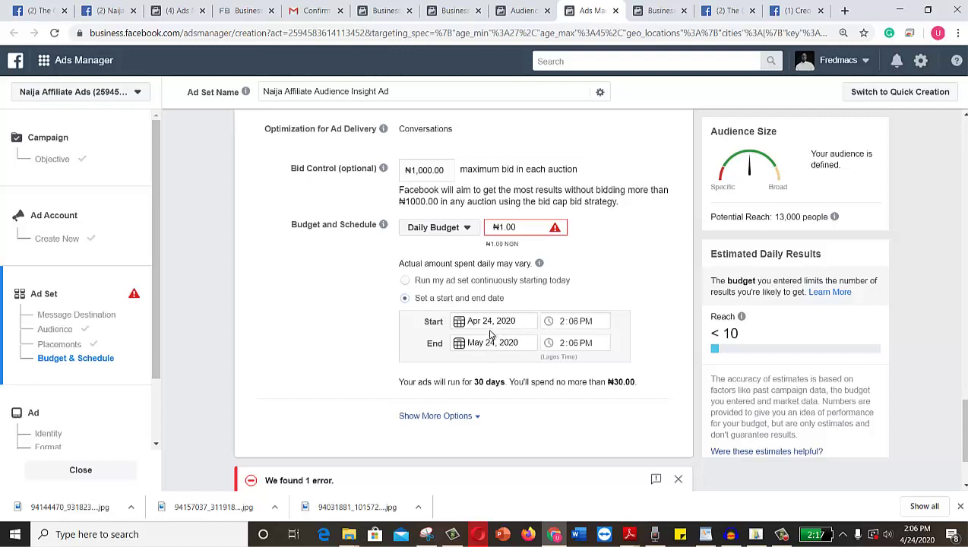
{"action": "left_click", "coordinate": [497, 344]}
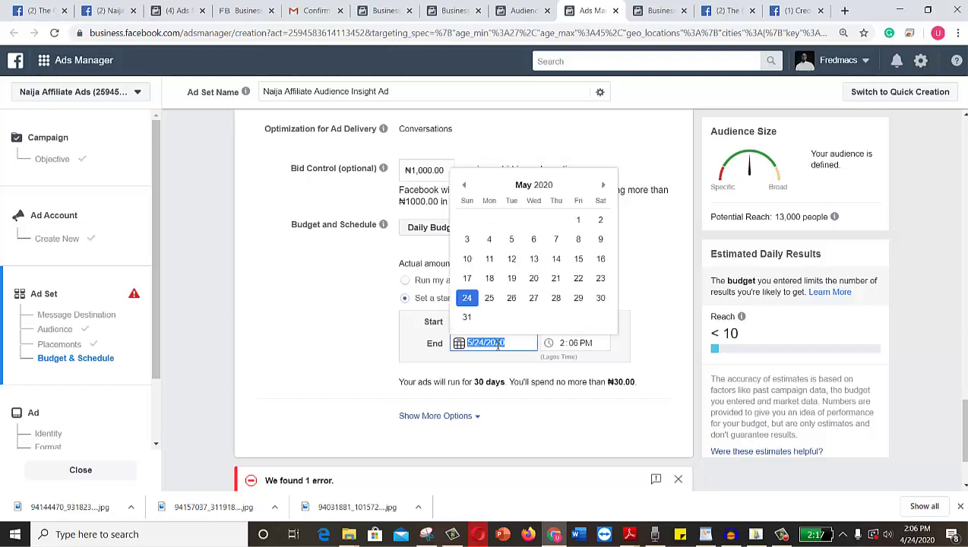
{"action": "left_click", "coordinate": [465, 190]}
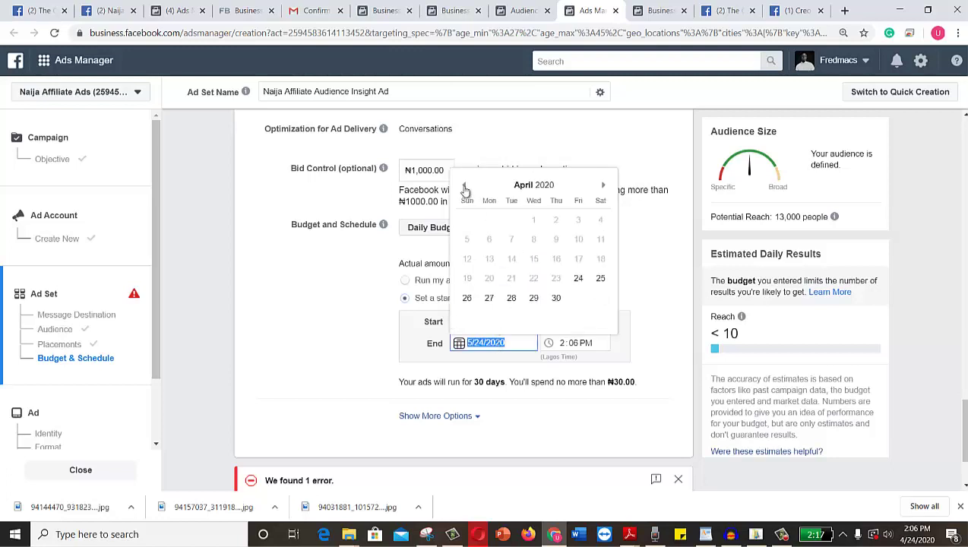
{"action": "left_click", "coordinate": [531, 299]}
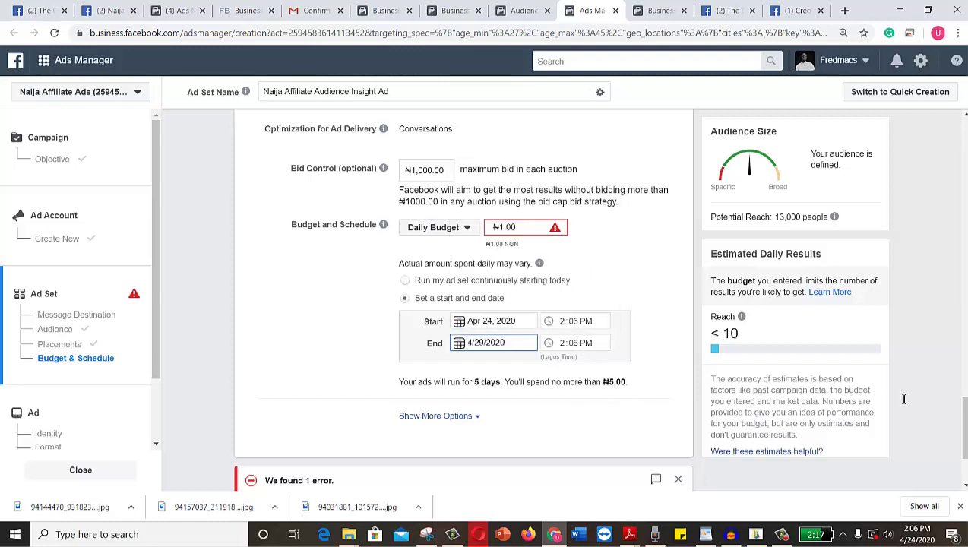
Expand the additional budget and schedule options to check the charging, ad scheduling and delivery type settings.
{"action": "scroll", "coordinate": [966, 418], "scroll_direction": "down", "scroll_amount": 2}
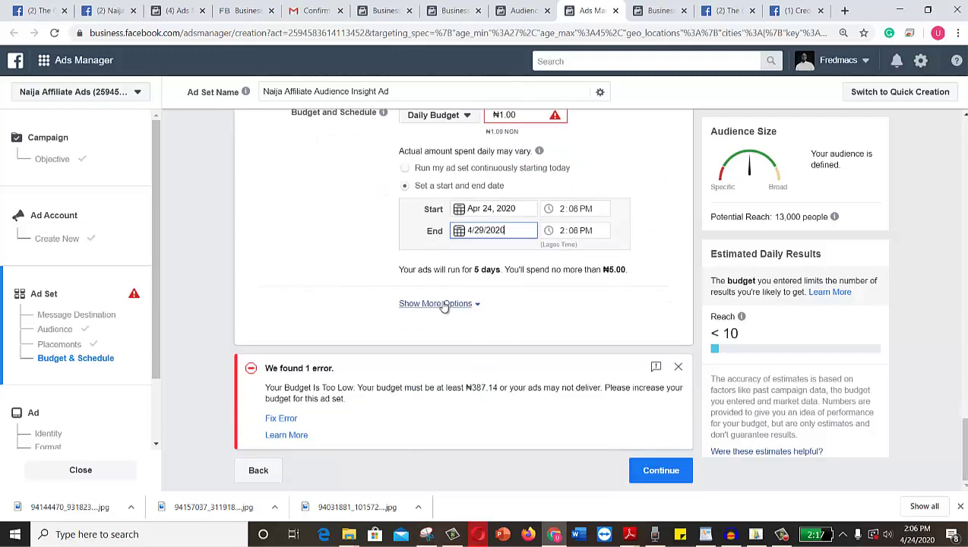
{"action": "left_click", "coordinate": [477, 306]}
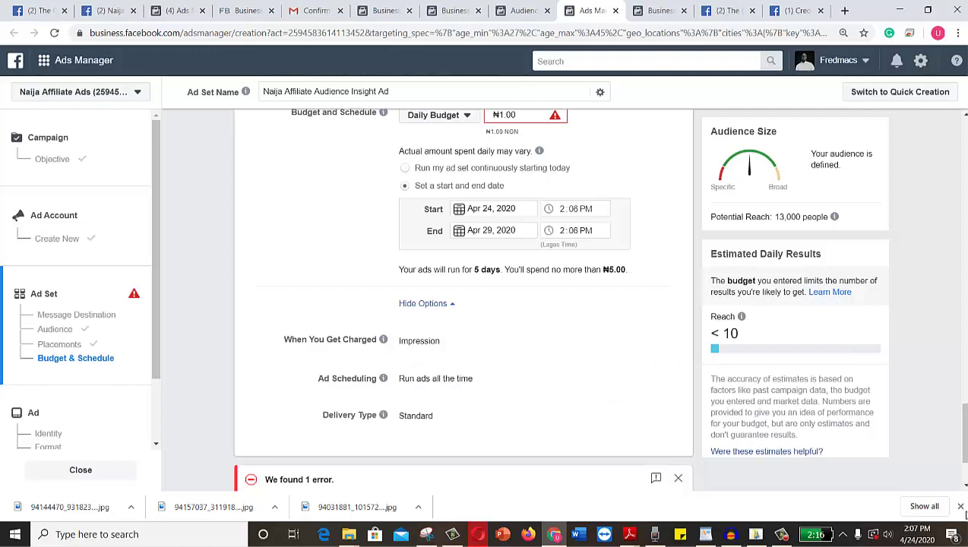
{"action": "scroll", "coordinate": [963, 433], "scroll_direction": "down", "scroll_amount": 2}
{"action": "scroll", "coordinate": [963, 429], "scroll_direction": "up", "scroll_amount": 3}
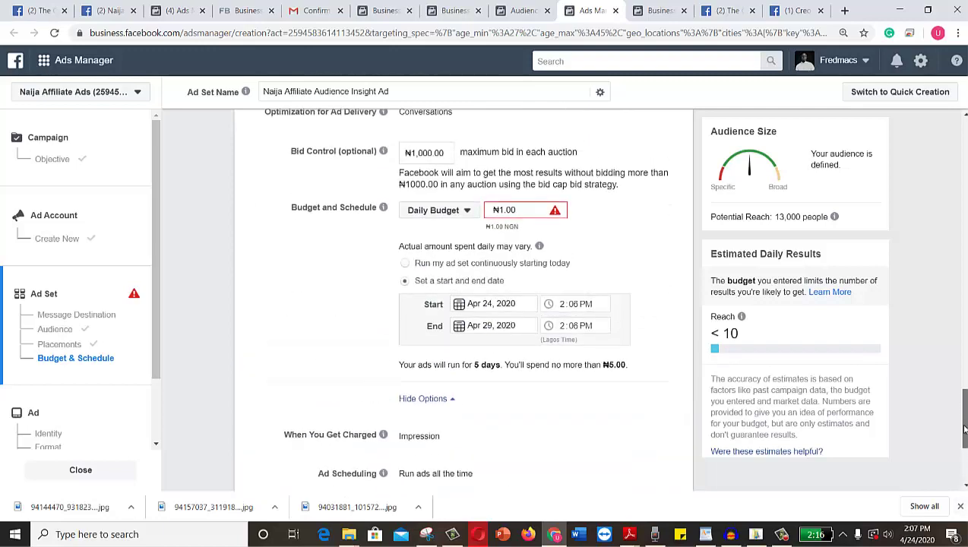
Set the daily budget to ₦1,000.00 and continue to the ad setup.
{"action": "left_click", "coordinate": [503, 210]}
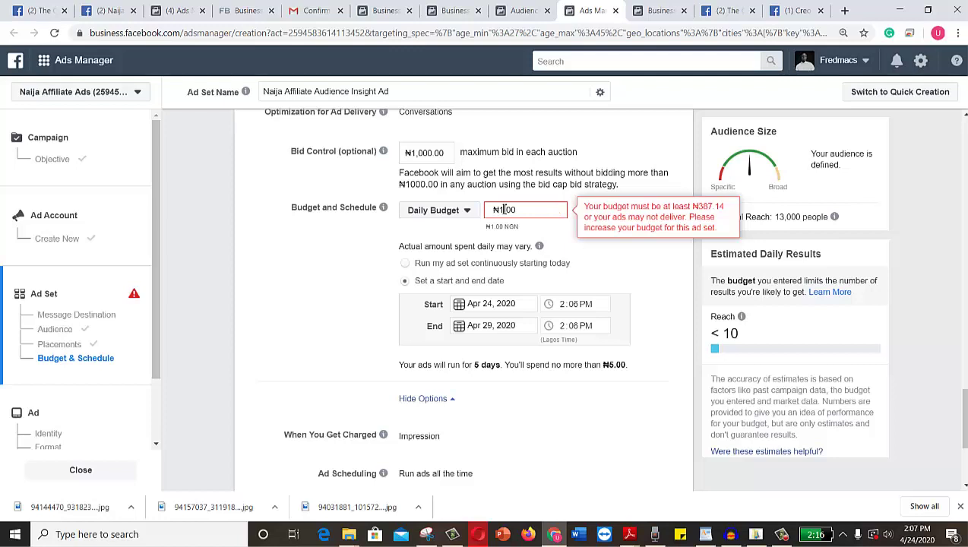
{"action": "type", "text": "000"}
{"action": "left_click", "coordinate": [649, 285]}
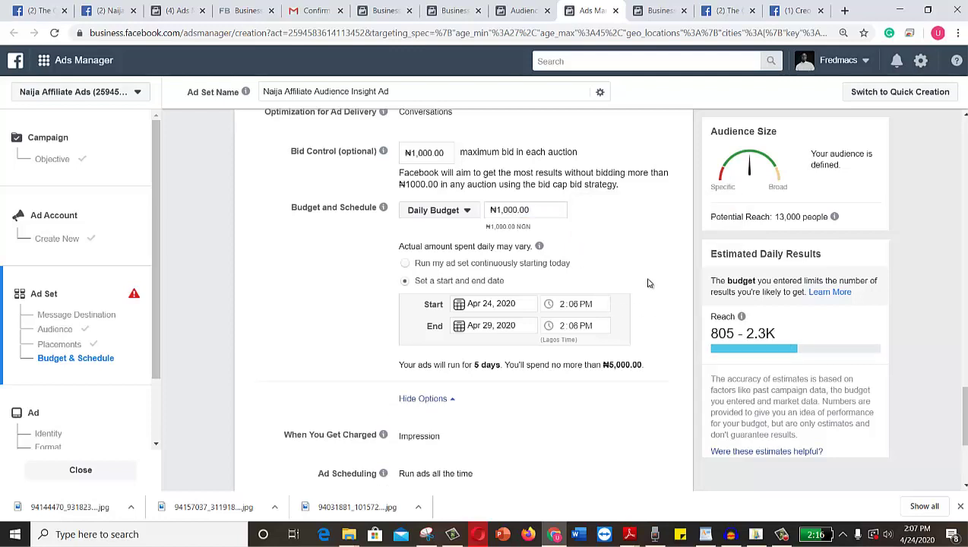
{"action": "scroll", "coordinate": [957, 342], "scroll_direction": "down", "scroll_amount": 2}
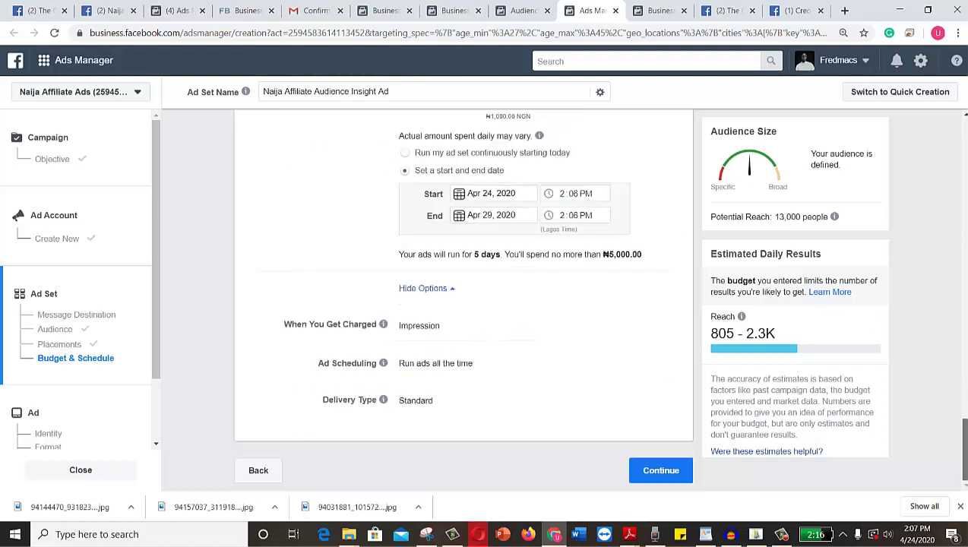
{"action": "mouse_move", "coordinate": [741, 316]}
{"action": "left_click", "coordinate": [660, 469]}
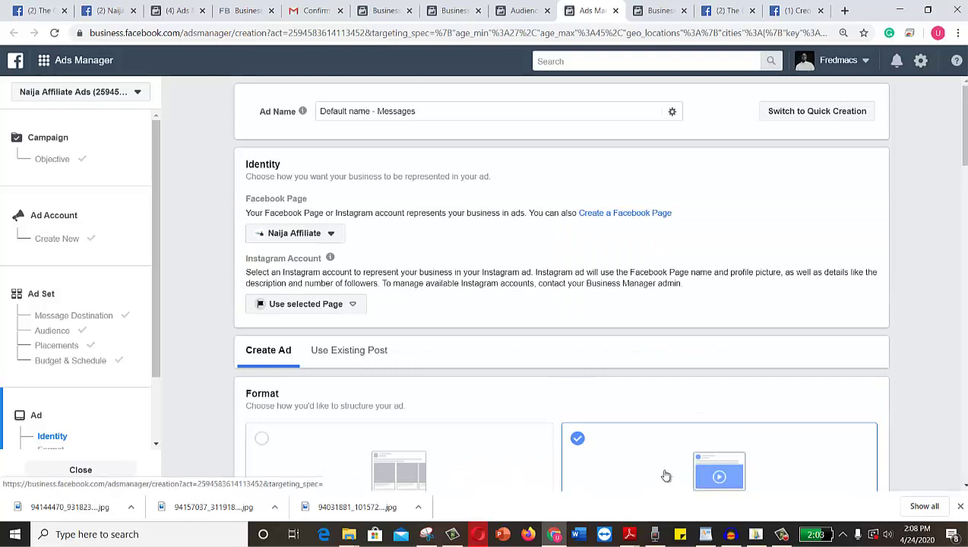
Rename the ad as "Naija Affilate April 24 Ad".
{"action": "left_click", "coordinate": [423, 113]}
{"action": "left_click_drag", "start_coordinate": [422, 111], "coordinate": [312, 112]}
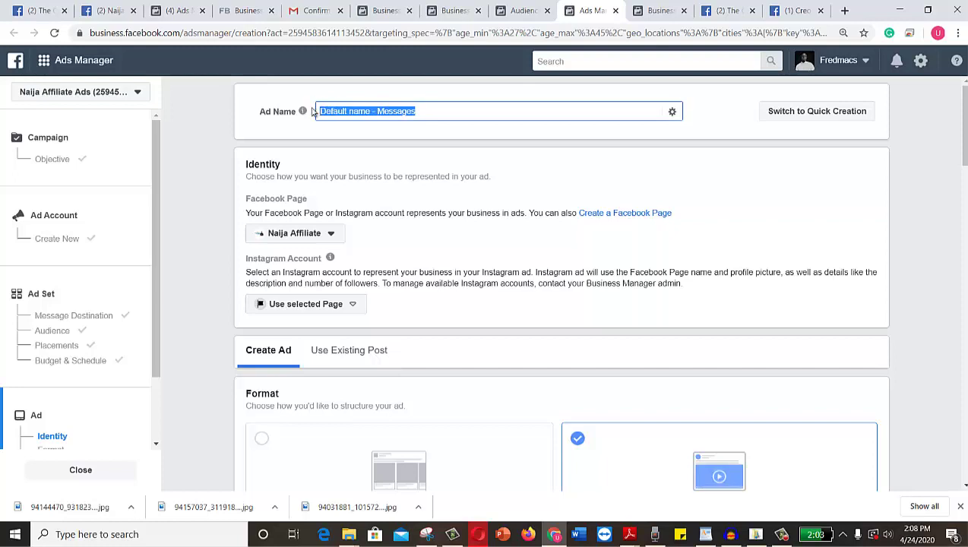
{"action": "type", "text": "Naija"}
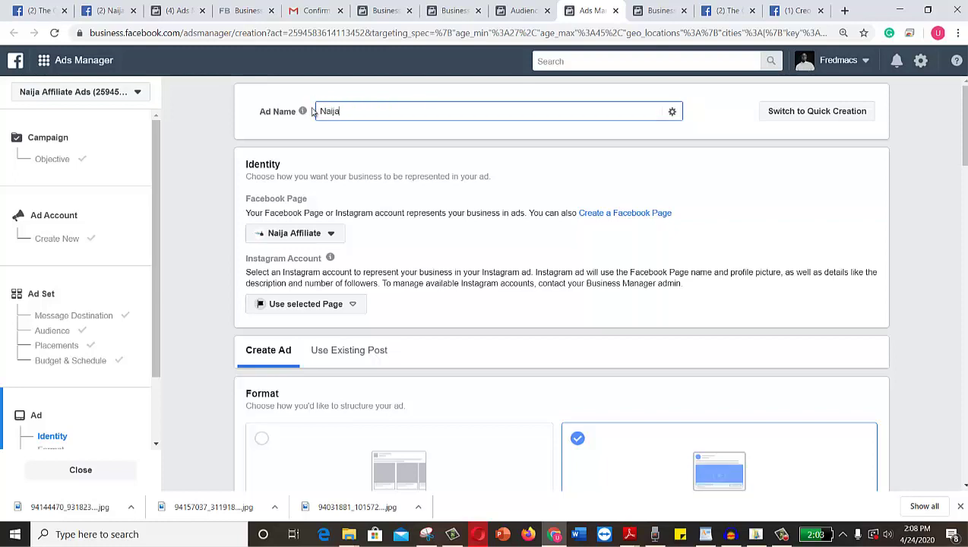
{"action": "type", "text": " Affilate"}
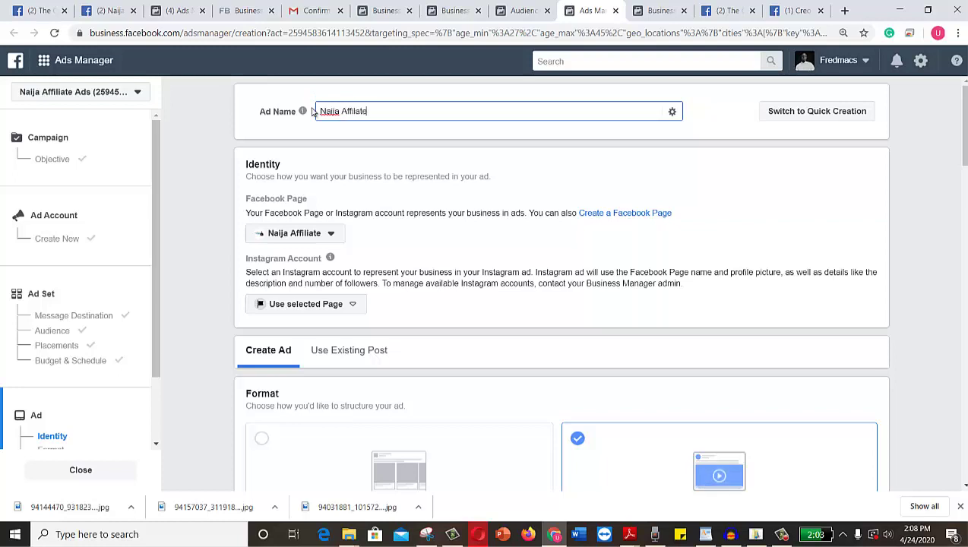
{"action": "type", "text": " April 24 Ad"}
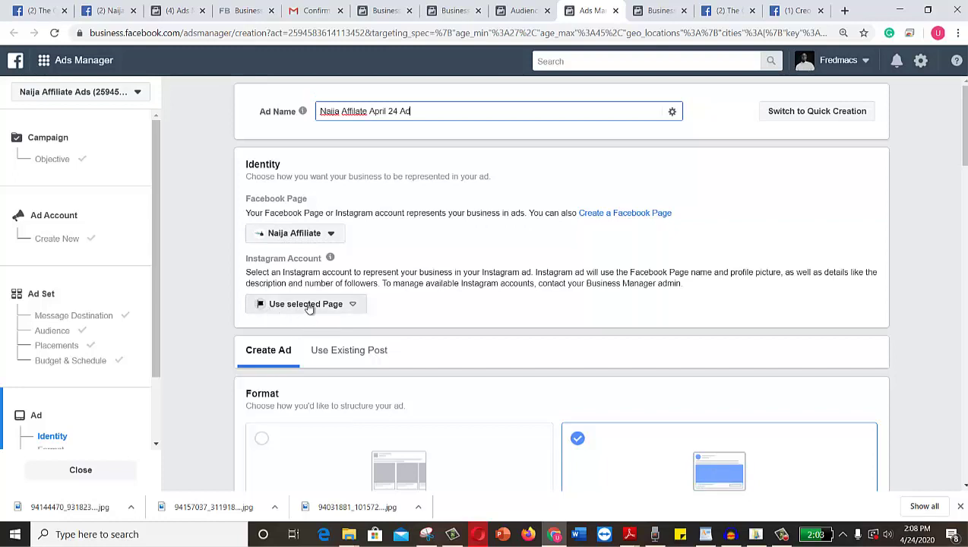
Examine the ad's Instagram account choices and the available format and media options.
{"action": "left_click", "coordinate": [353, 305]}
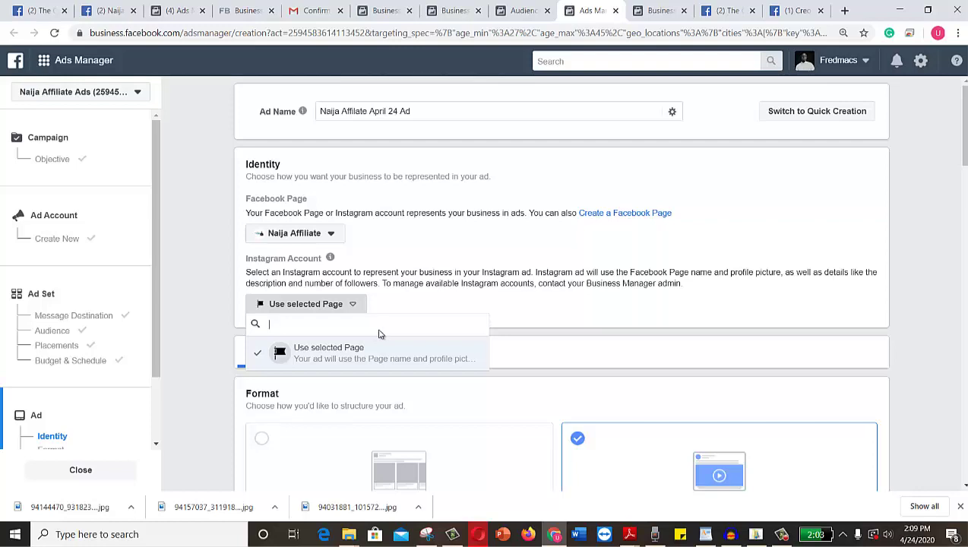
{"action": "left_click", "coordinate": [571, 299]}
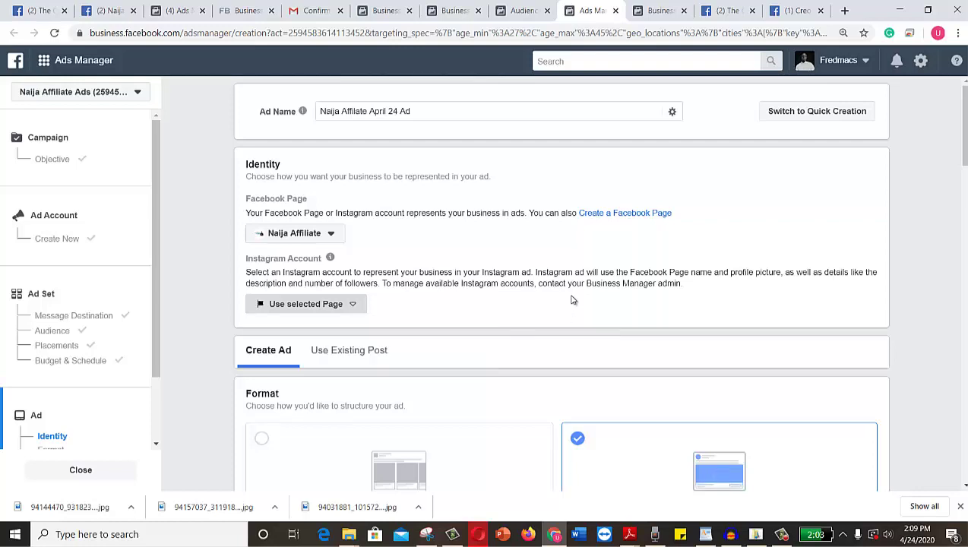
{"action": "mouse_move", "coordinate": [330, 258]}
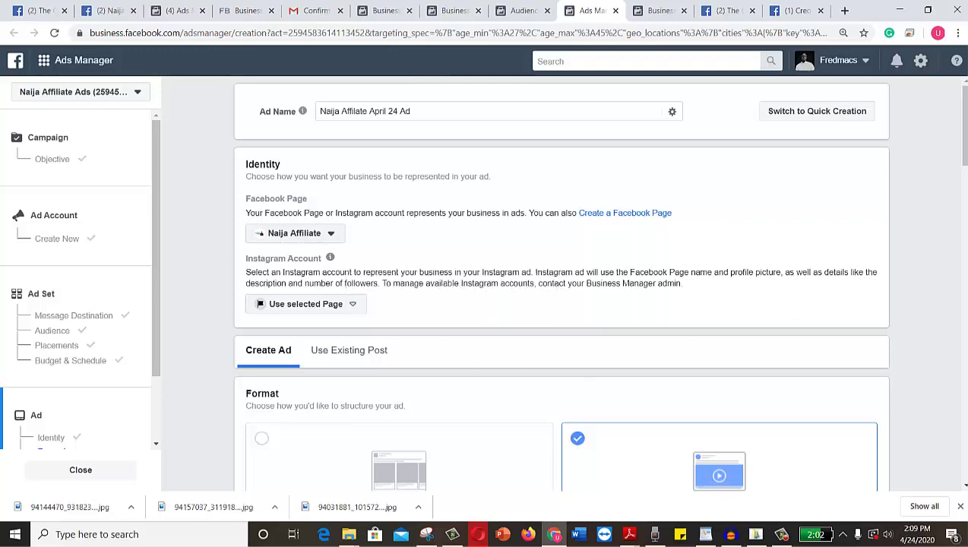
{"action": "scroll", "coordinate": [963, 201], "scroll_direction": "down", "scroll_amount": 1}
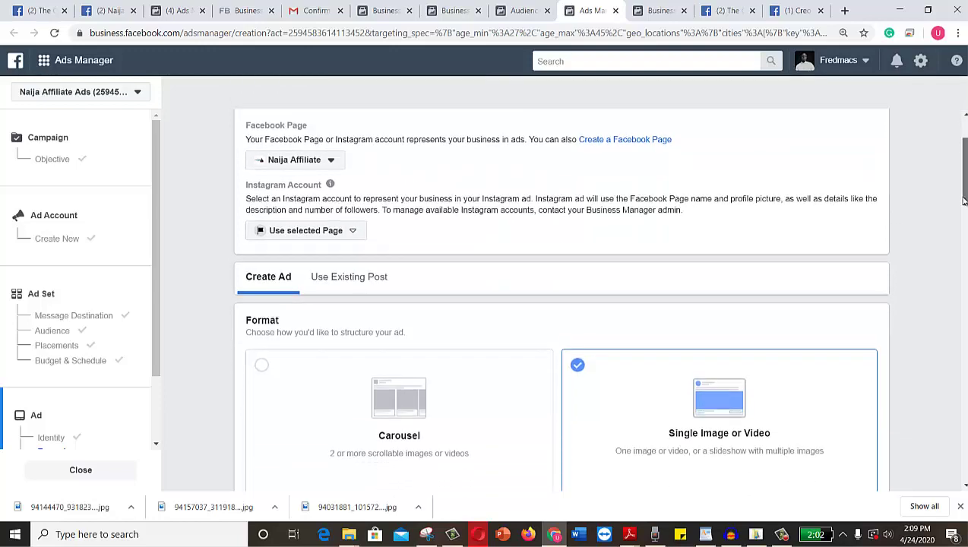
{"action": "scroll", "coordinate": [450, 270], "scroll_direction": "up", "scroll_amount": 1}
{"action": "scroll", "coordinate": [369, 360], "scroll_direction": "down", "scroll_amount": 3}
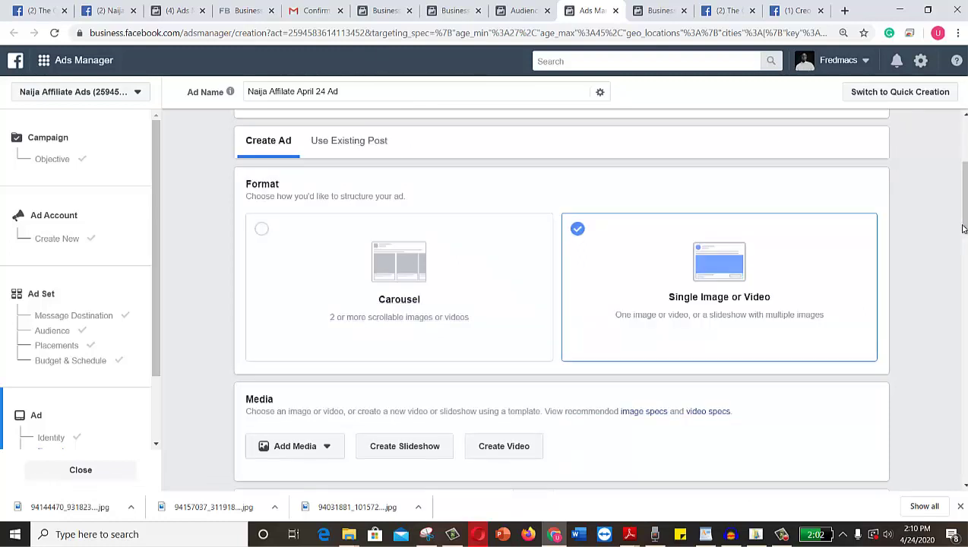
{"action": "scroll", "coordinate": [961, 228], "scroll_direction": "up", "scroll_amount": 2}
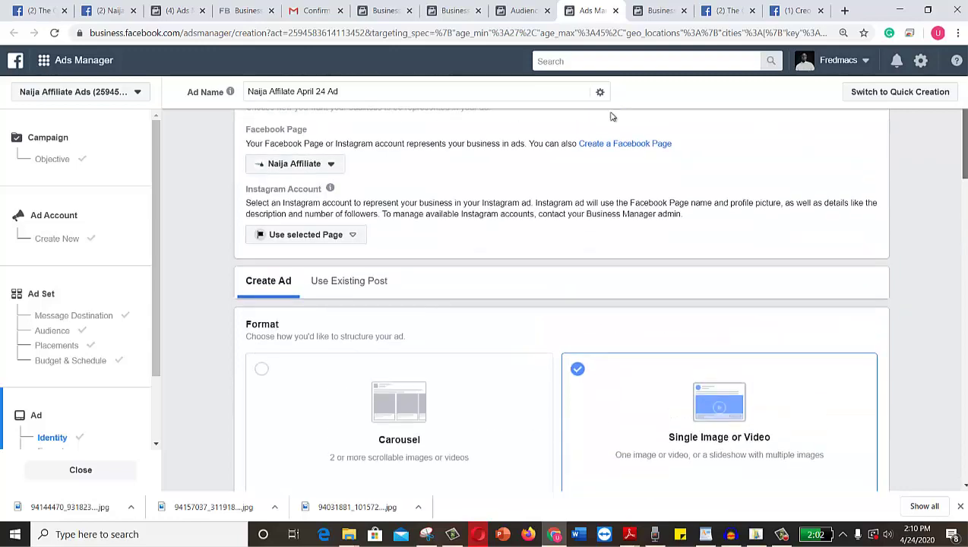
{"action": "scroll", "coordinate": [269, 169], "scroll_direction": "down", "scroll_amount": 1}
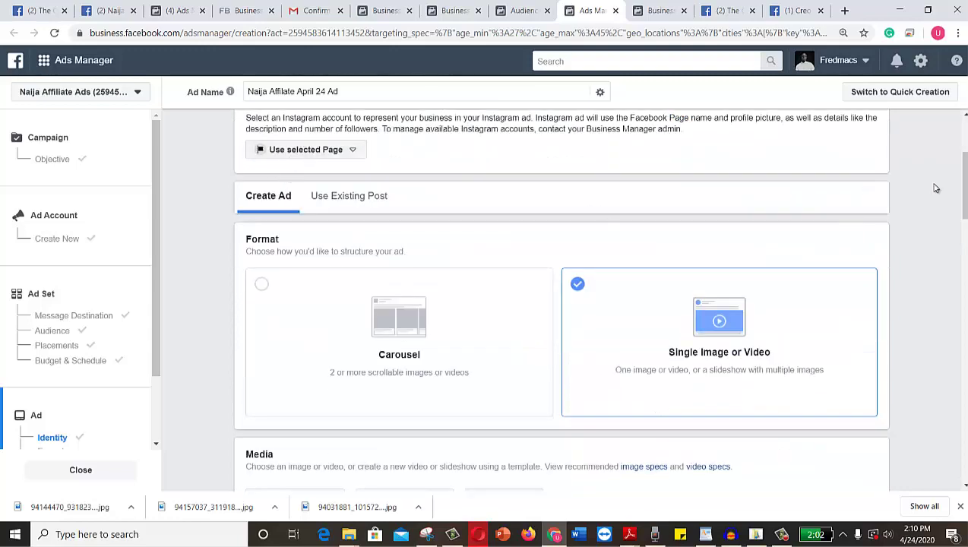
{"action": "scroll", "coordinate": [561, 296], "scroll_direction": "up", "scroll_amount": 1}
{"action": "scroll", "coordinate": [897, 140], "scroll_direction": "down", "scroll_amount": 2}
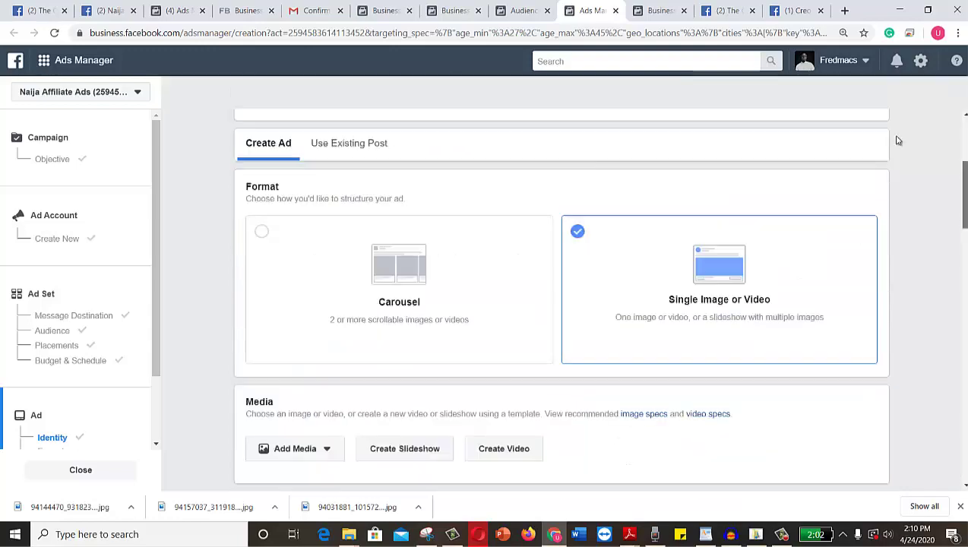
{"action": "scroll", "coordinate": [433, 217], "scroll_direction": "up", "scroll_amount": 3}
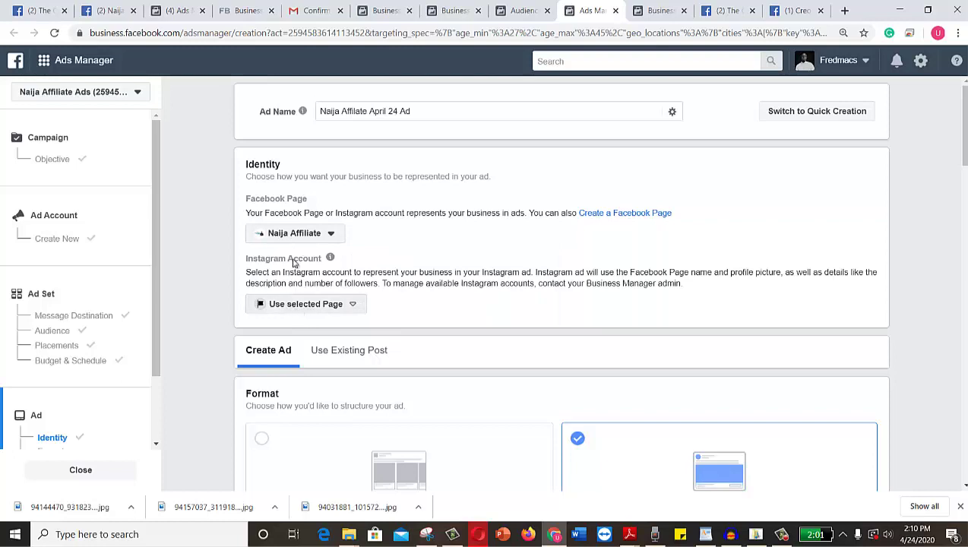
Use the existing Facebook Page post "How I Made ₦373,691 In Less than 72 Hours" as the ad's creative.
{"action": "left_click", "coordinate": [341, 352]}
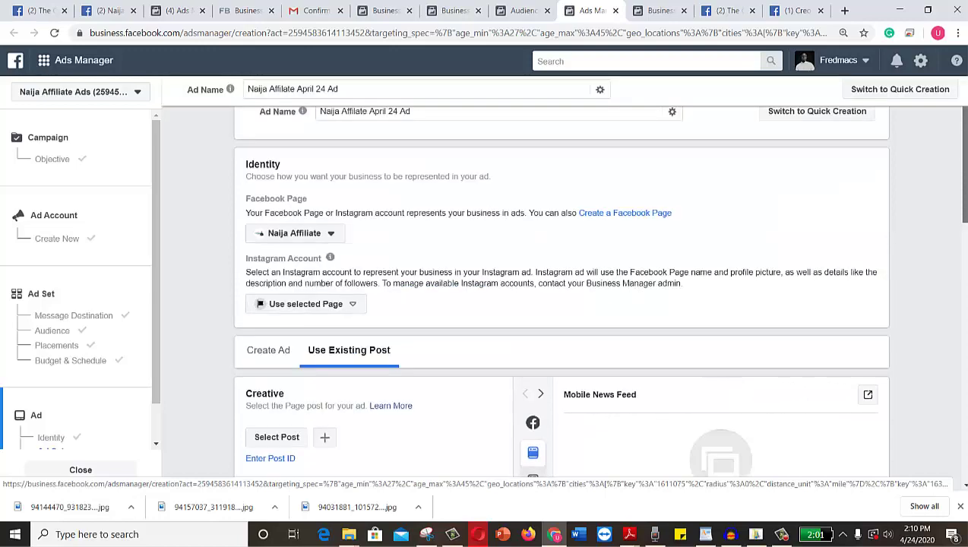
{"action": "scroll", "coordinate": [561, 296], "scroll_direction": "down", "scroll_amount": 2}
{"action": "scroll", "coordinate": [561, 296], "scroll_direction": "up", "scroll_amount": 2}
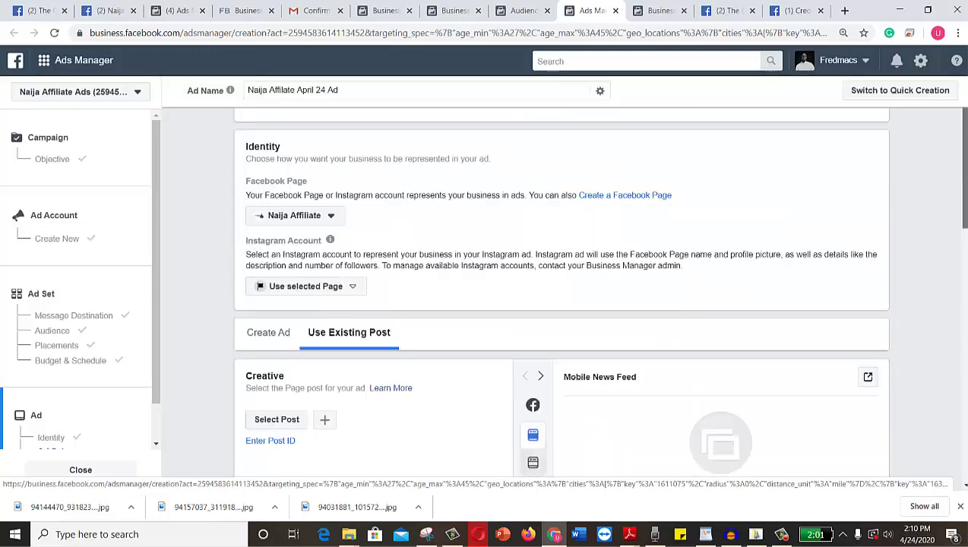
{"action": "left_click", "coordinate": [271, 420]}
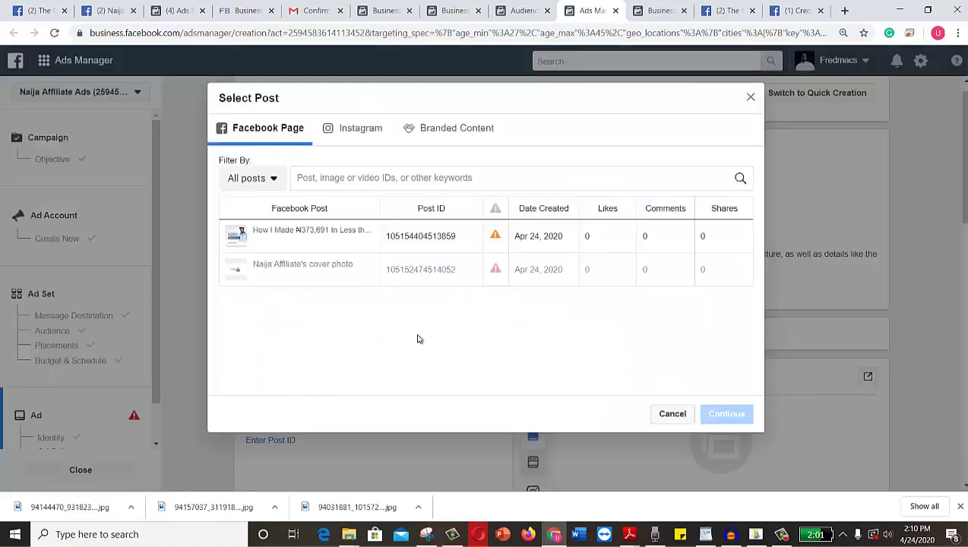
{"action": "left_click", "coordinate": [236, 238]}
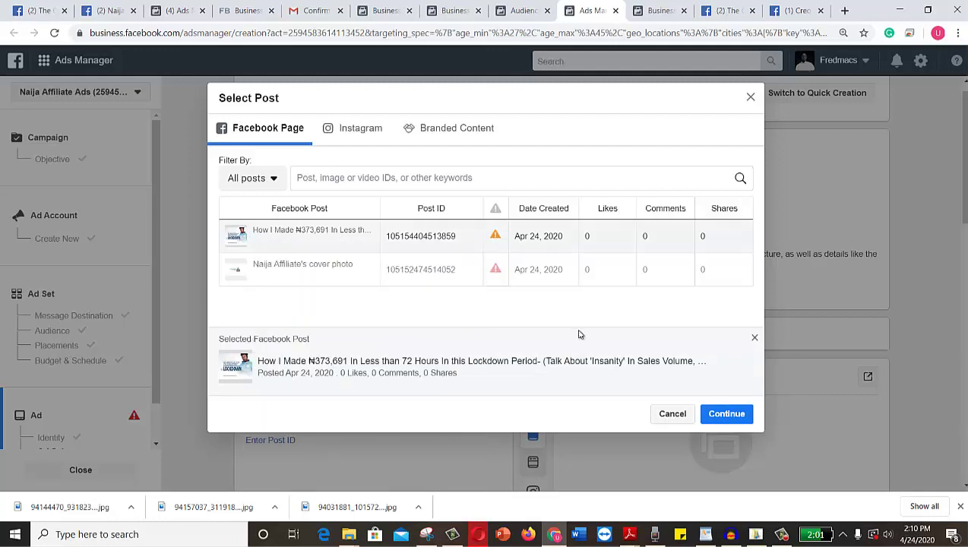
{"action": "left_click", "coordinate": [719, 416]}
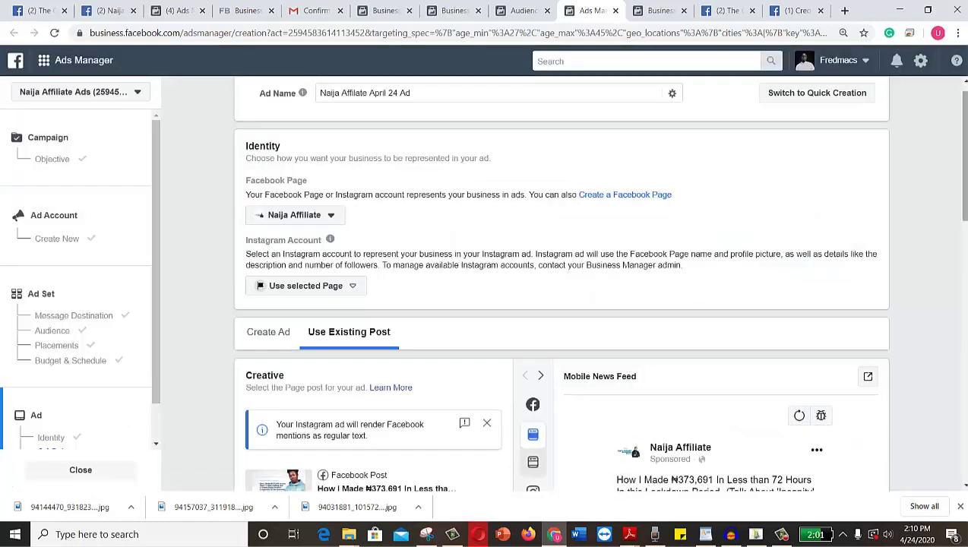
Add a Send Message call-to-action to the existing post, update the post, and dismiss the Instagram caption-length warning.
{"action": "scroll", "coordinate": [560, 304], "scroll_direction": "down", "scroll_amount": 3}
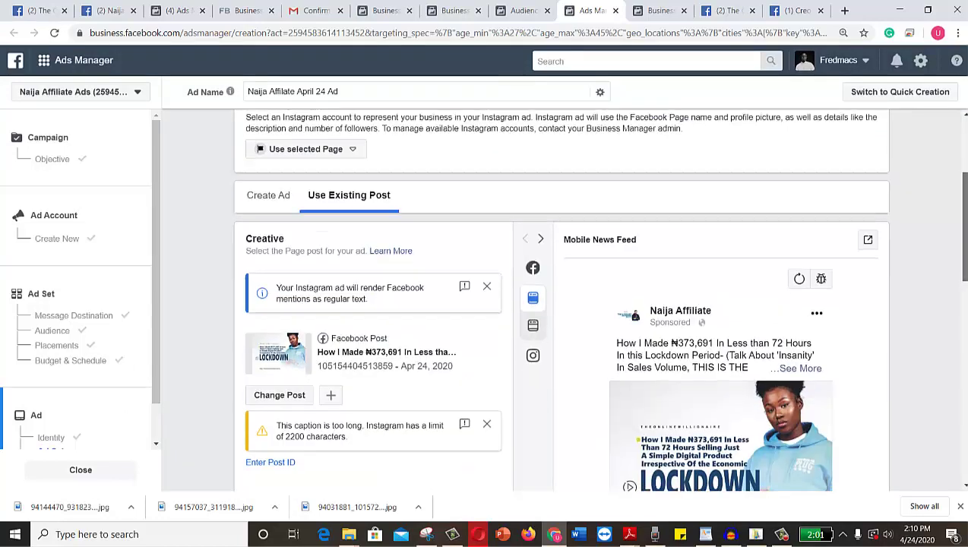
{"action": "scroll", "coordinate": [966, 288], "scroll_direction": "down", "scroll_amount": 2}
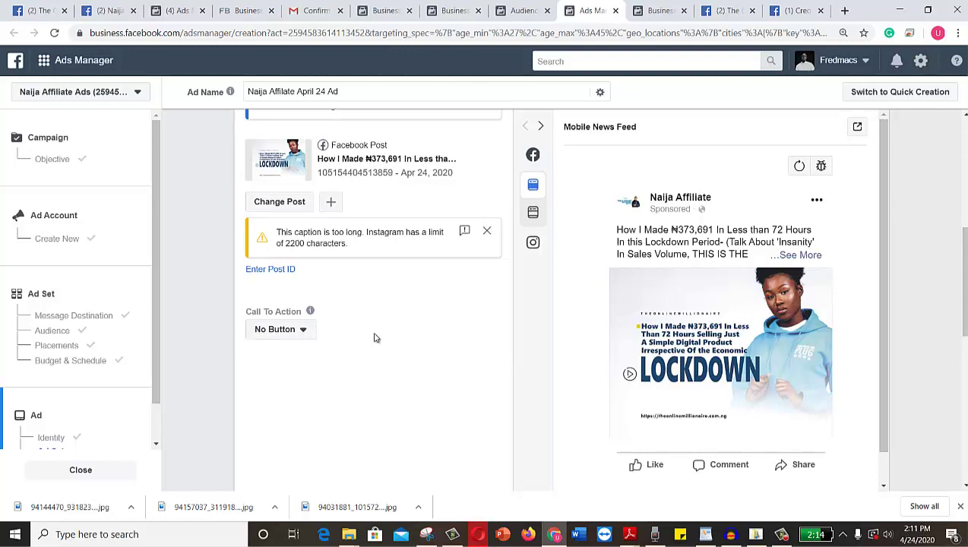
{"action": "left_click", "coordinate": [302, 330]}
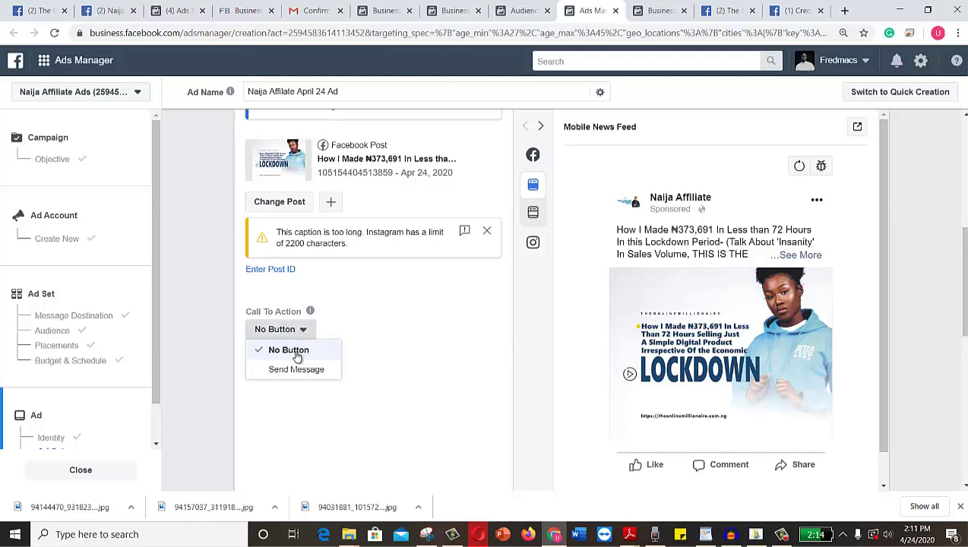
{"action": "left_click", "coordinate": [297, 370]}
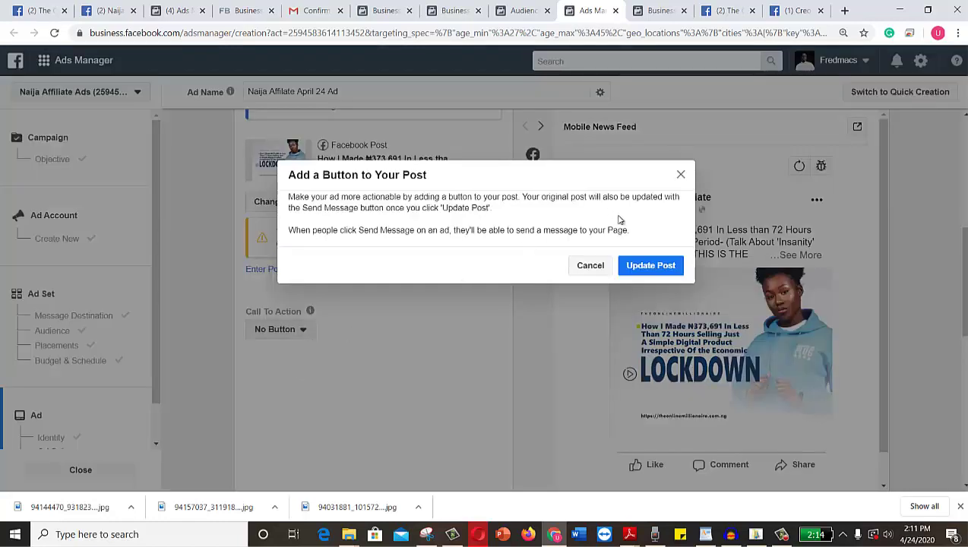
{"action": "left_click", "coordinate": [643, 267]}
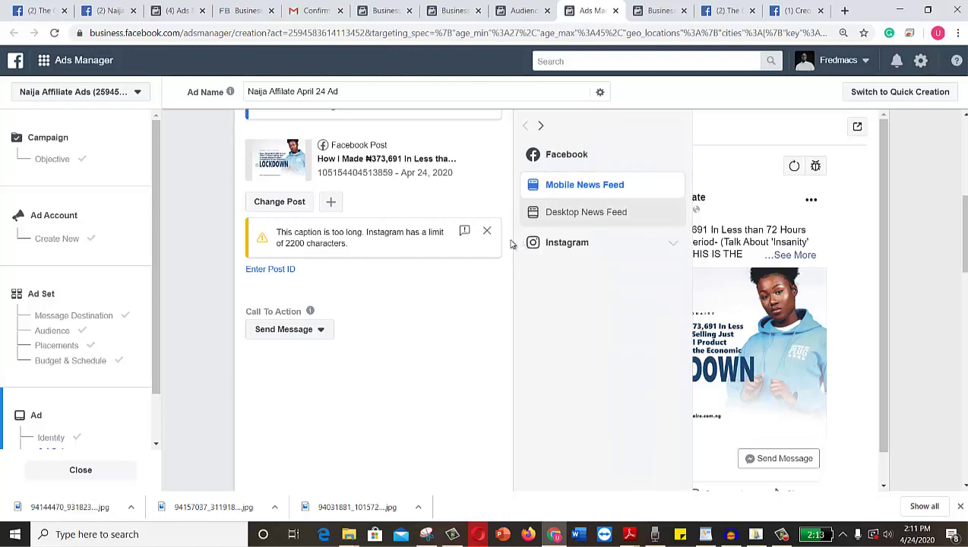
{"action": "left_click", "coordinate": [487, 232]}
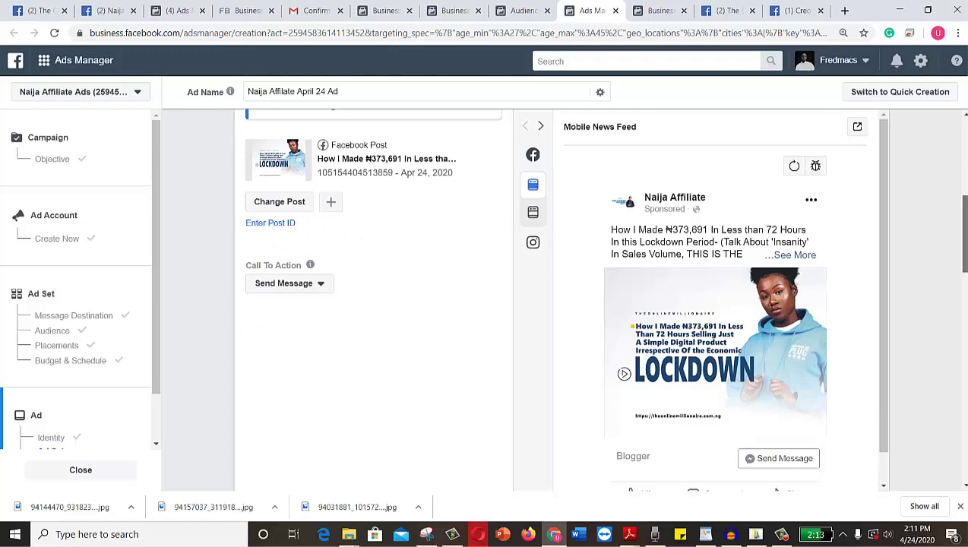
Try the Generate Leads template under Messenger Setup and return to Start Conversations.
{"action": "left_click_drag", "start_coordinate": [963, 232], "coordinate": [961, 203]}
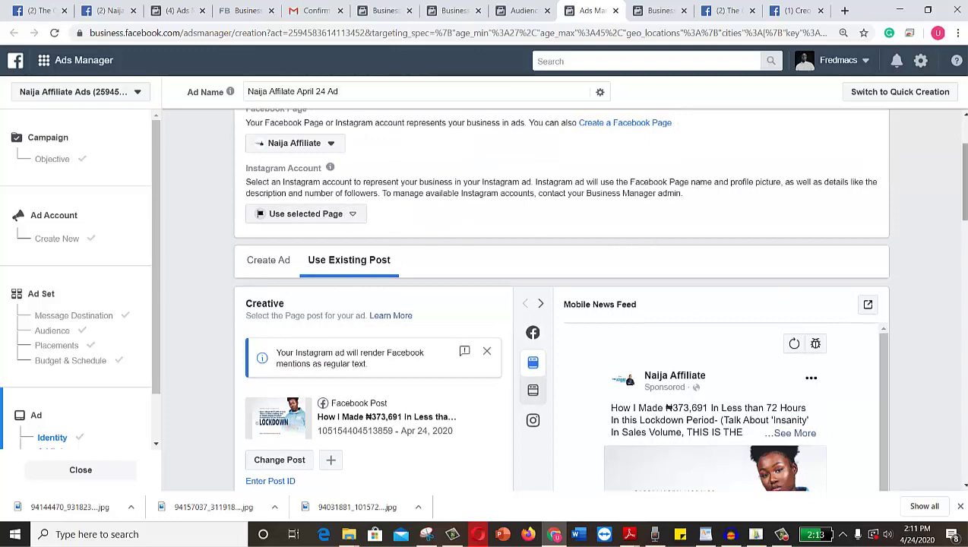
{"action": "left_click_drag", "start_coordinate": [963, 181], "coordinate": [965, 319]}
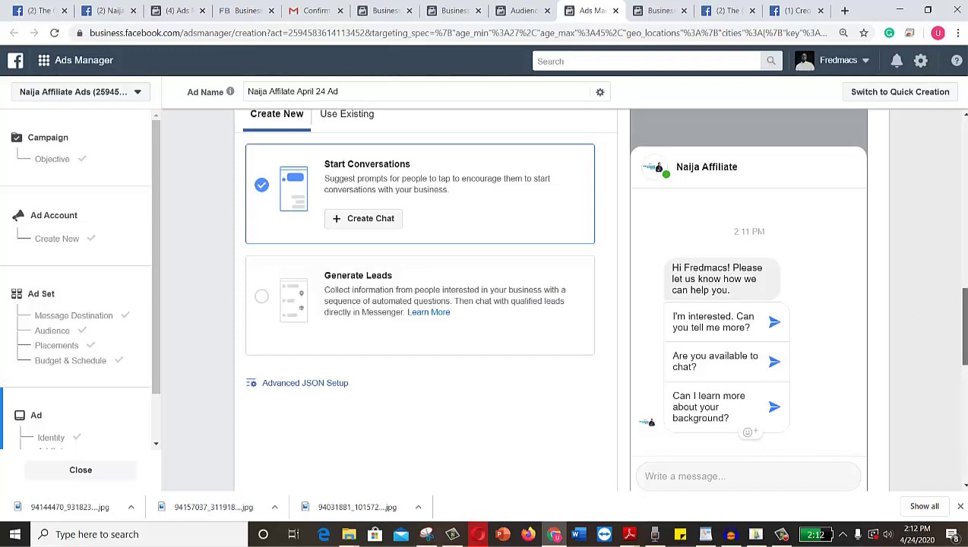
{"action": "left_click_drag", "start_coordinate": [964, 304], "coordinate": [963, 293]}
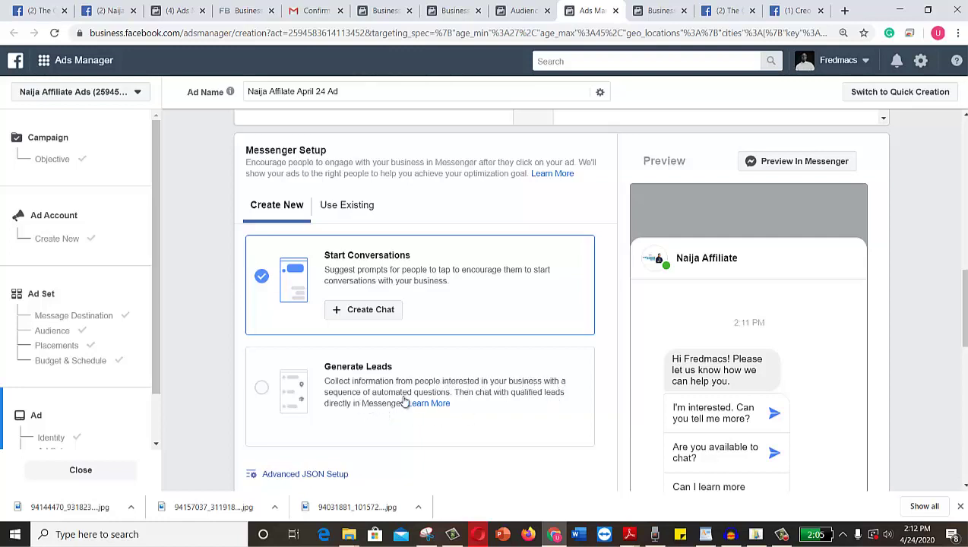
{"action": "left_click", "coordinate": [262, 390]}
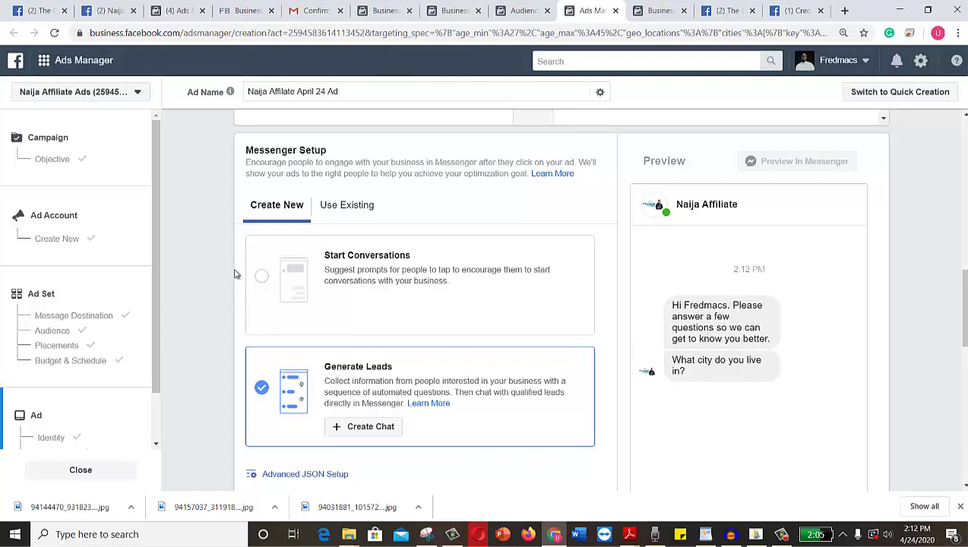
{"action": "left_click", "coordinate": [261, 280]}
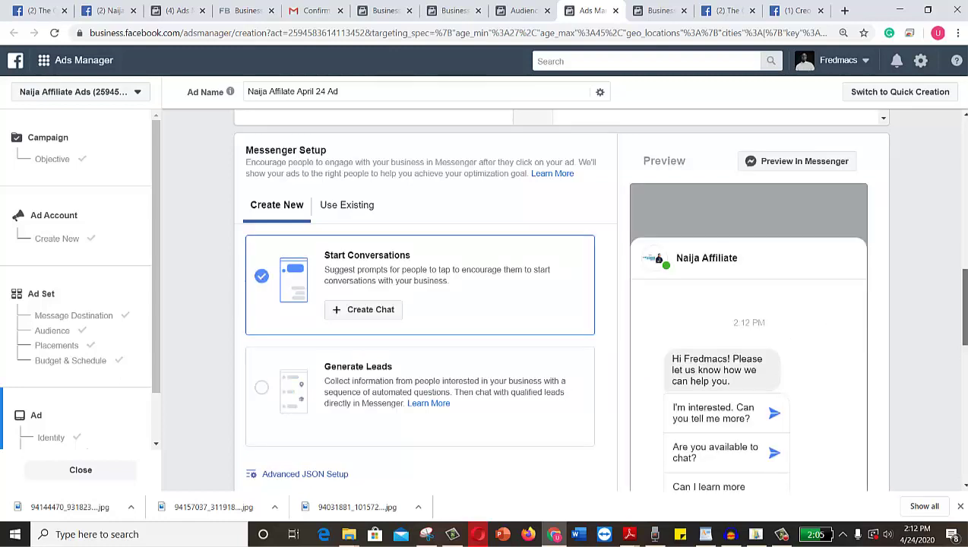
Examine the conversation preview, the Tracking options for pixel, app and offline events, and the ad reach notice.
{"action": "scroll", "coordinate": [562, 304], "scroll_direction": "down", "scroll_amount": 2}
{"action": "scroll", "coordinate": [562, 303], "scroll_direction": "down", "scroll_amount": 1}
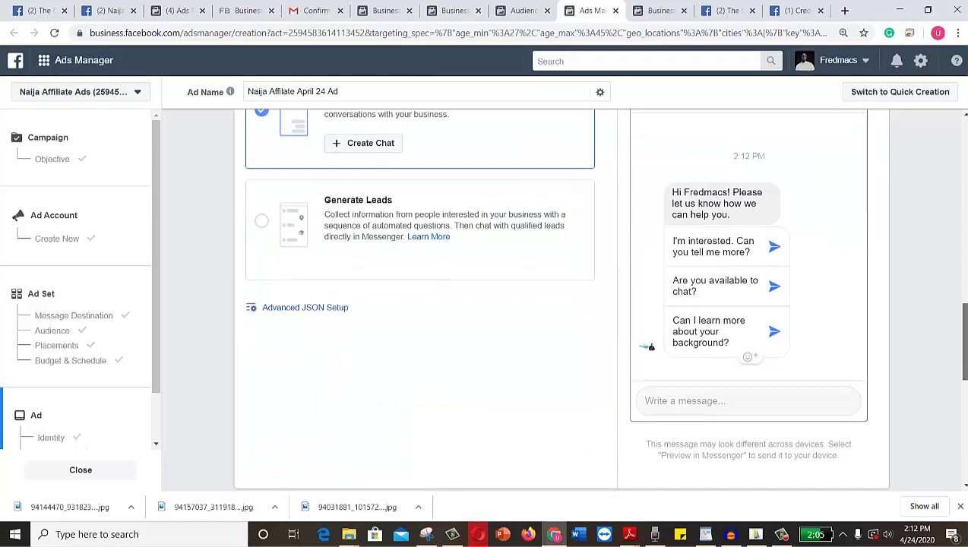
{"action": "scroll", "coordinate": [897, 310], "scroll_direction": "up", "scroll_amount": 1}
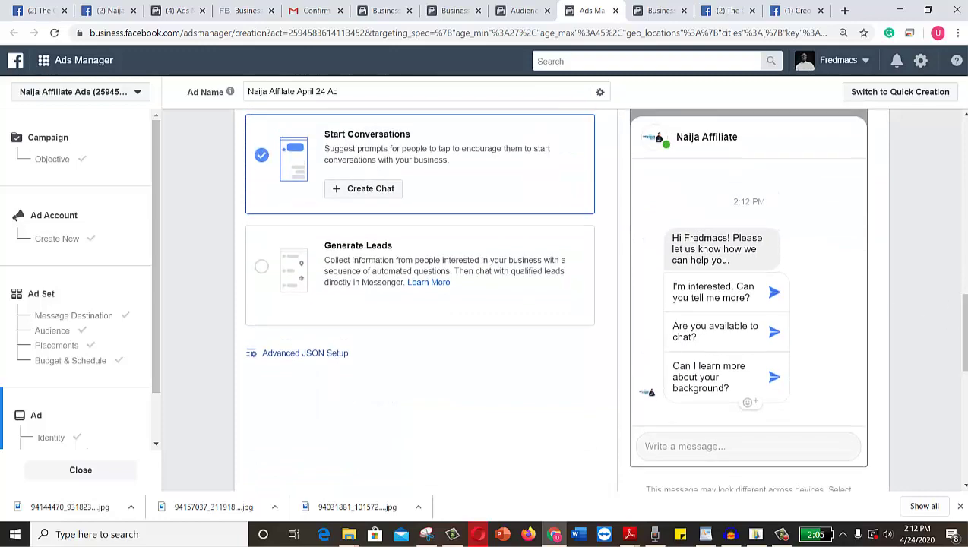
{"action": "scroll", "coordinate": [960, 331], "scroll_direction": "down", "scroll_amount": 3}
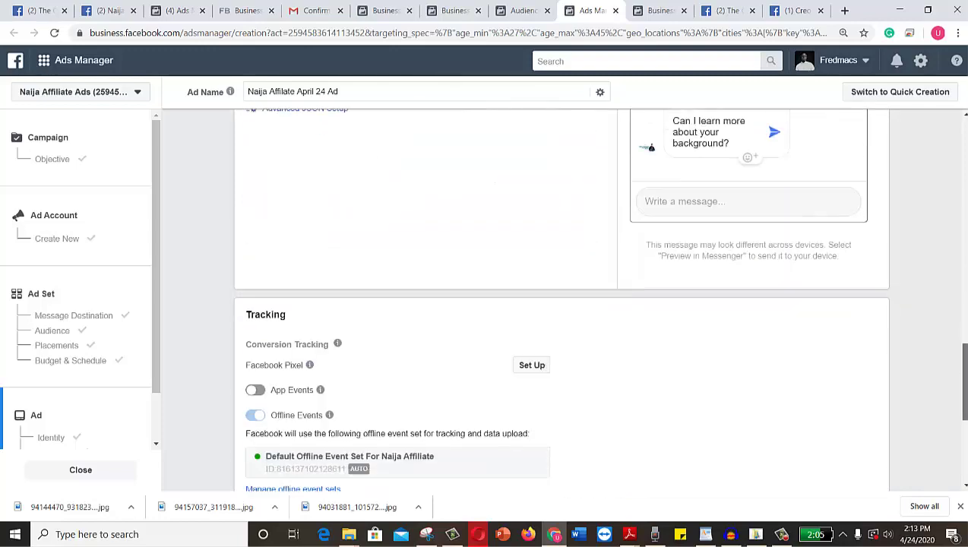
{"action": "scroll", "coordinate": [961, 357], "scroll_direction": "up", "scroll_amount": 2}
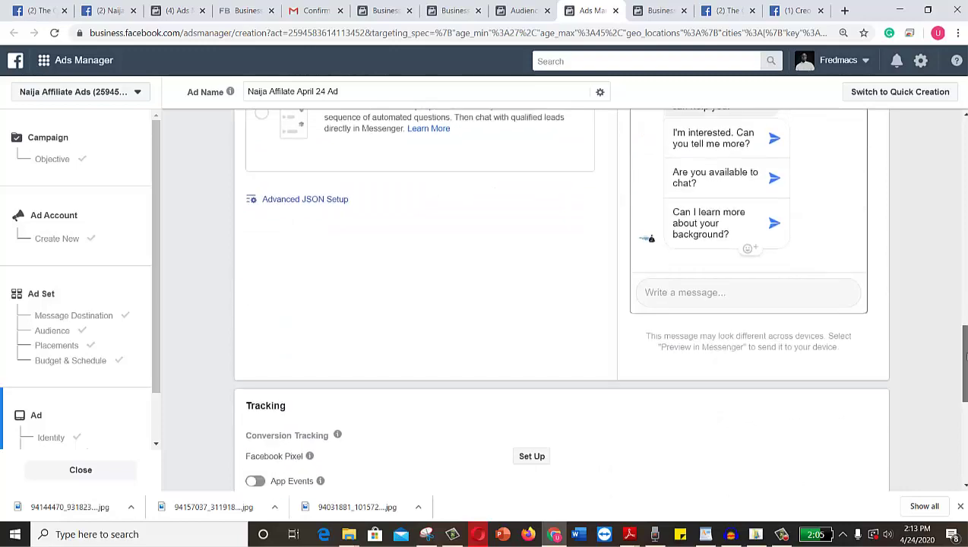
{"action": "scroll", "coordinate": [961, 357], "scroll_direction": "down", "scroll_amount": 3}
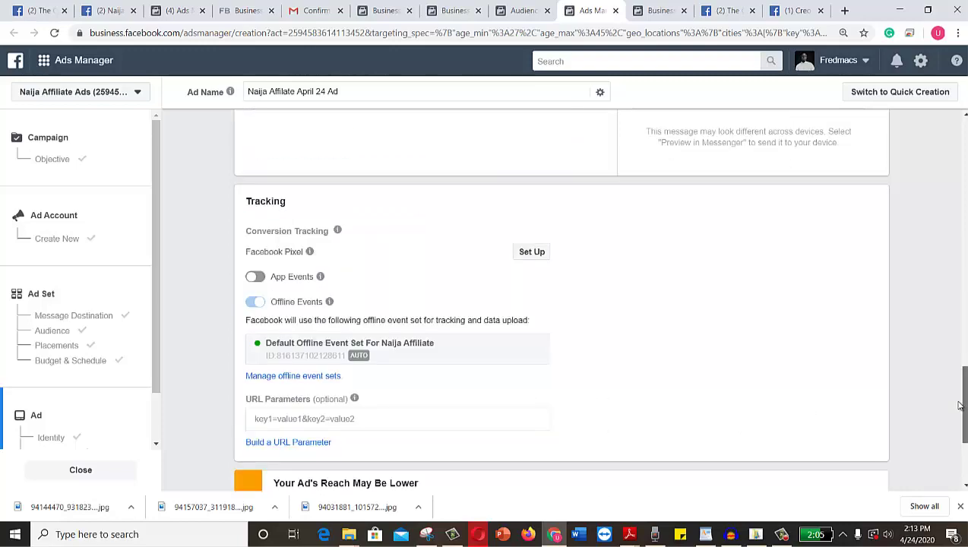
{"action": "scroll", "coordinate": [960, 406], "scroll_direction": "down", "scroll_amount": 1}
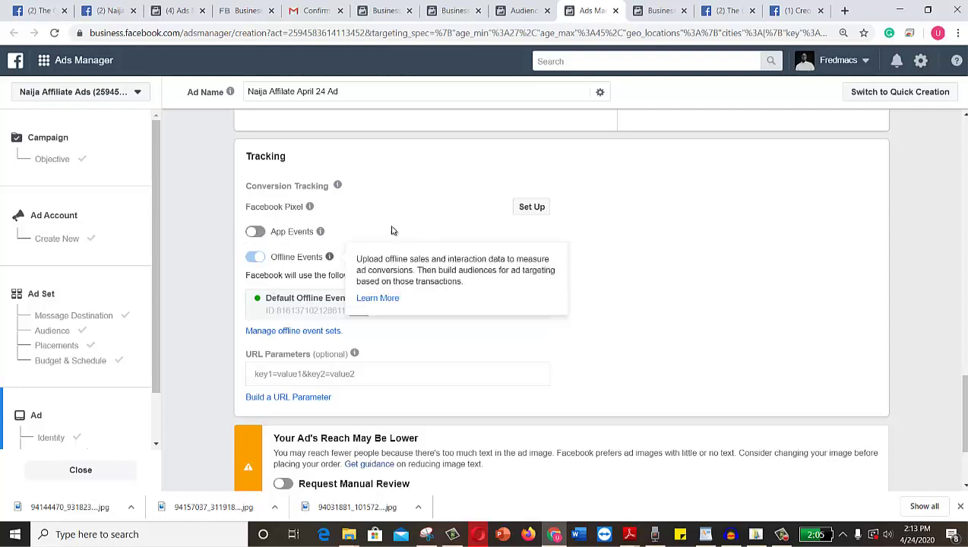
{"action": "mouse_move", "coordinate": [323, 232]}
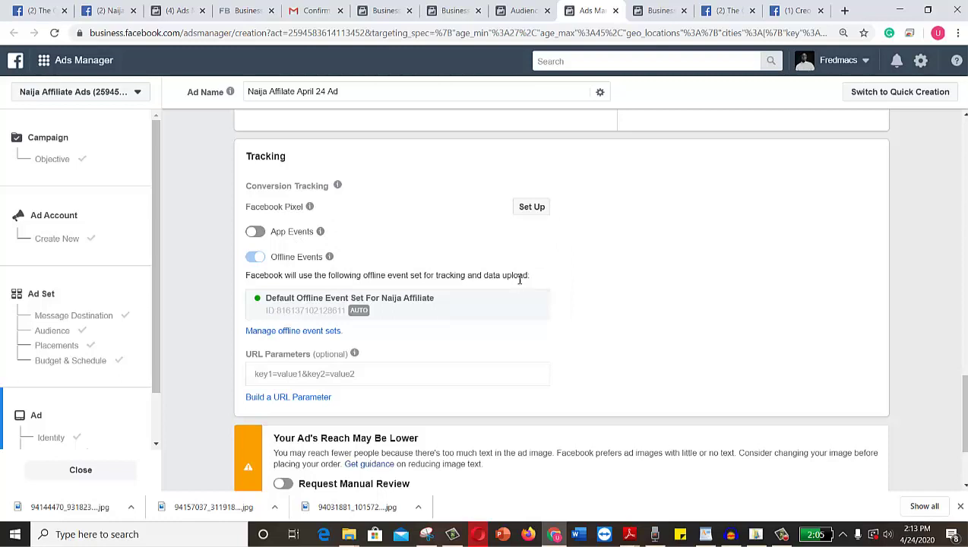
{"action": "scroll", "coordinate": [509, 265], "scroll_direction": "down", "scroll_amount": 2}
{"action": "scroll", "coordinate": [684, 396], "scroll_direction": "up", "scroll_amount": 3}
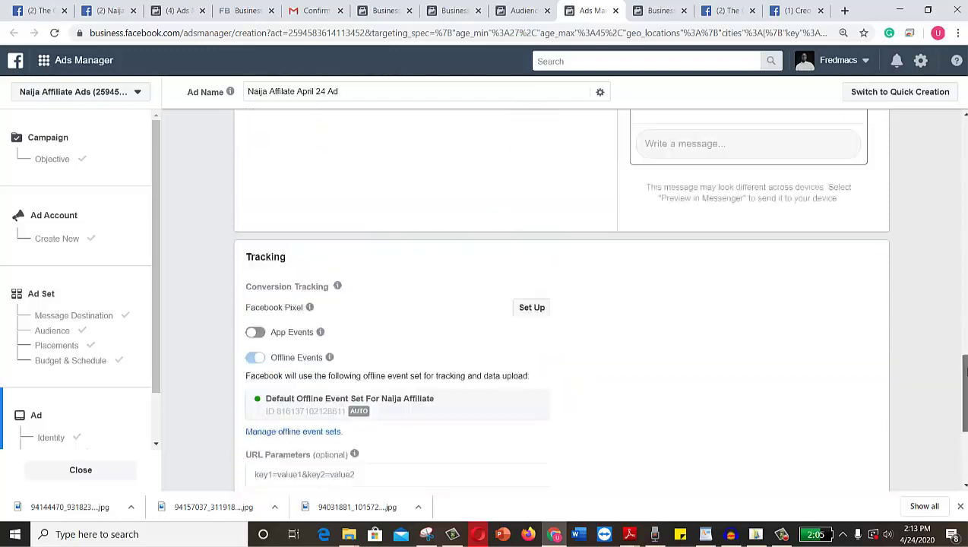
{"action": "scroll", "coordinate": [684, 396], "scroll_direction": "down", "scroll_amount": 4}
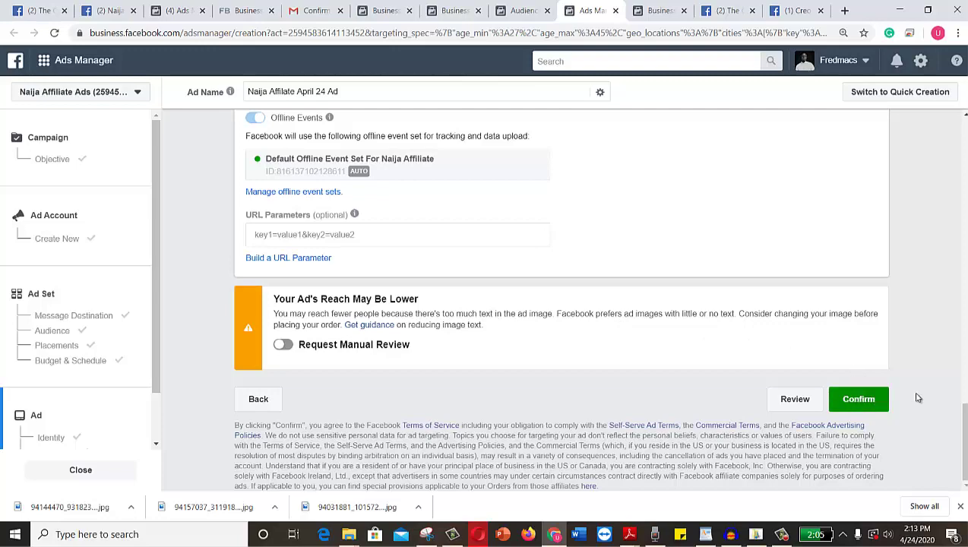
Review the whole ad setup from identity and creative through Messenger Setup to the final confirmation area.
{"action": "scroll", "coordinate": [962, 342], "scroll_direction": "up", "scroll_amount": 10}
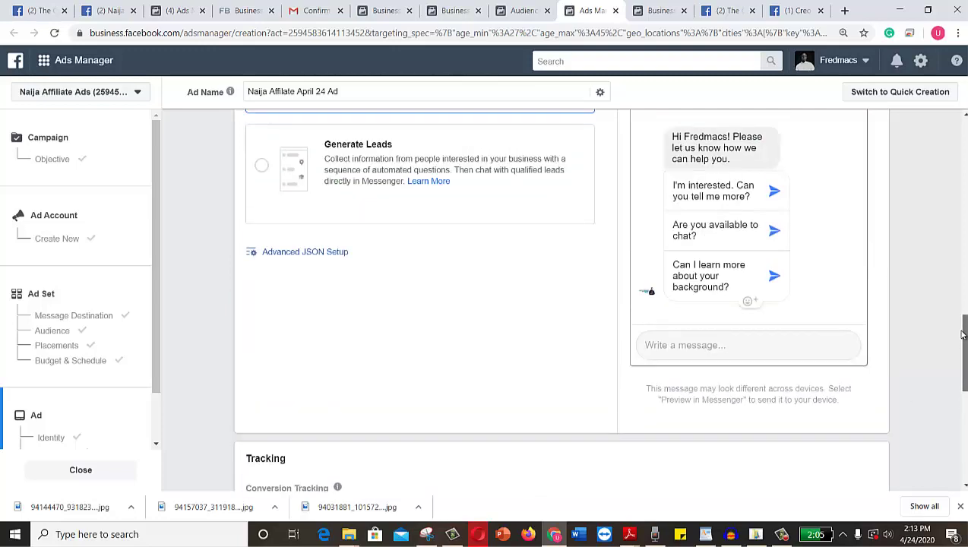
{"action": "left_click_drag", "start_coordinate": [957, 279], "coordinate": [946, 243]}
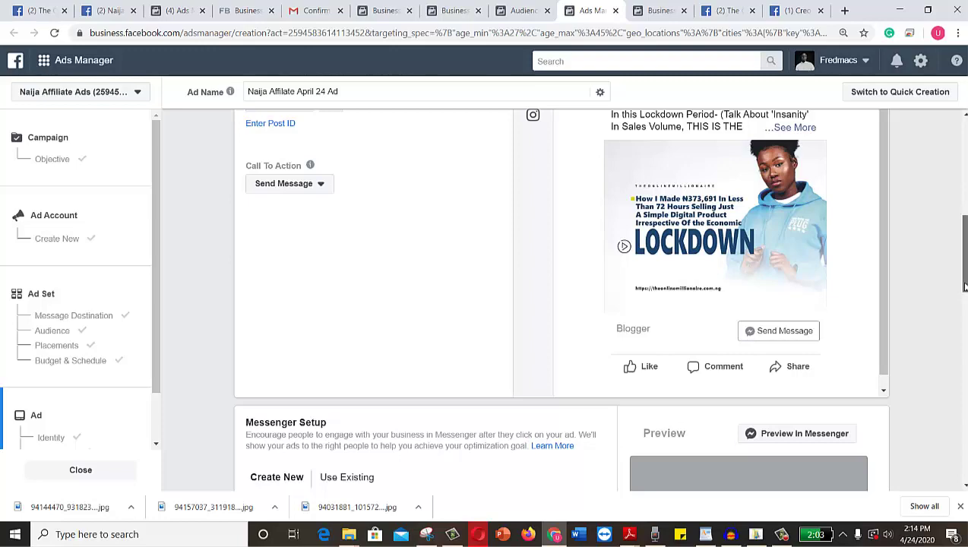
{"action": "left_click_drag", "start_coordinate": [963, 281], "coordinate": [962, 423]}
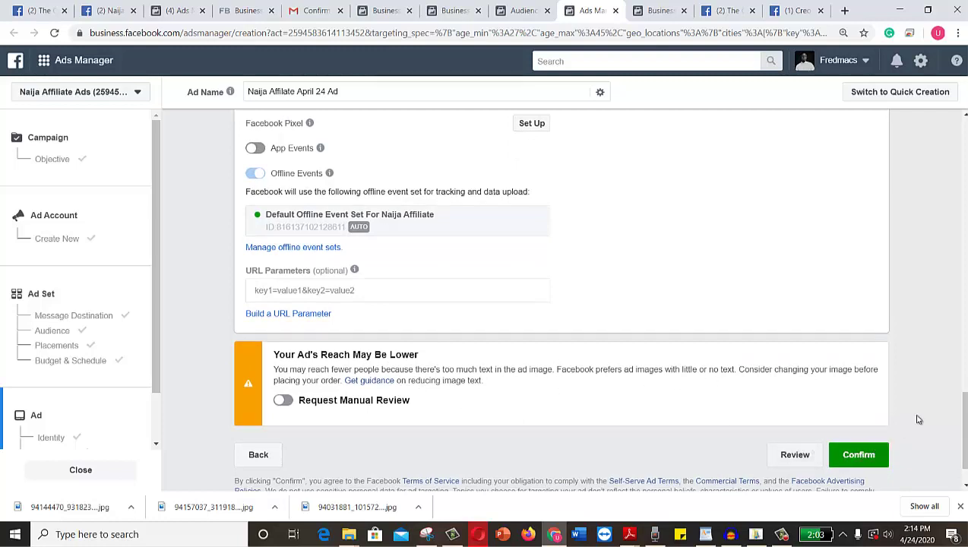
{"action": "left_click_drag", "start_coordinate": [958, 354], "coordinate": [942, 106]}
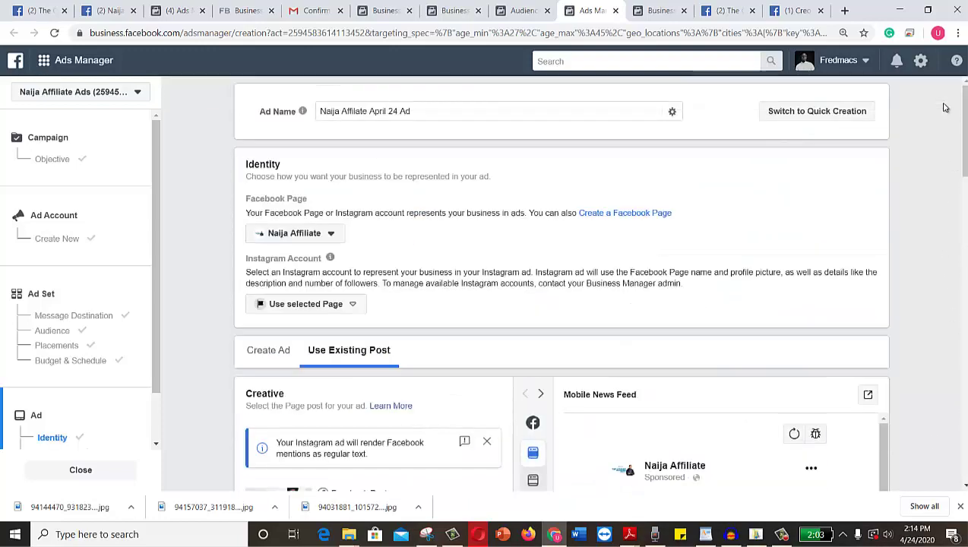
Search Google for "How to add facebook pixel my website" in the browser tab showing the Facebook post.
{"action": "left_click", "coordinate": [793, 11]}
{"action": "left_click", "coordinate": [602, 38]}
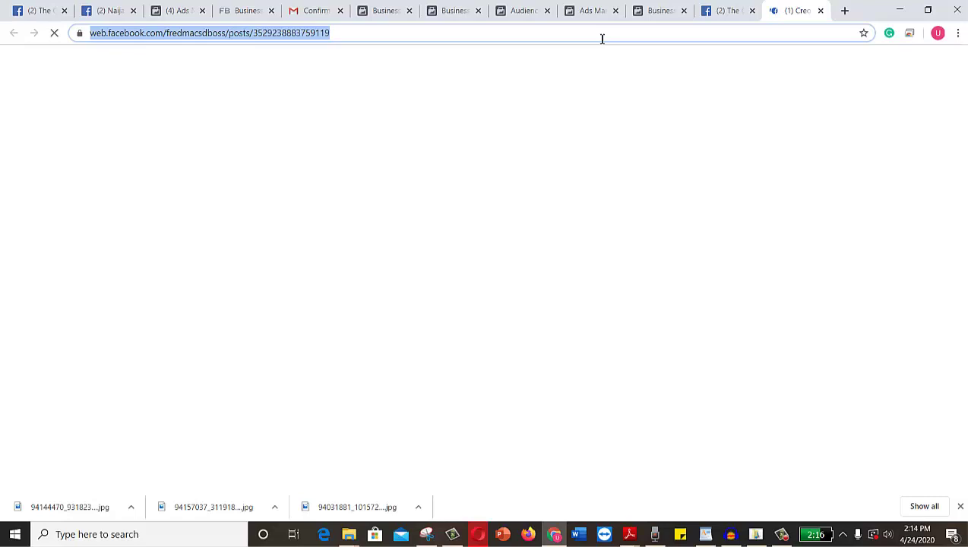
{"action": "type", "text": "How to add face"}
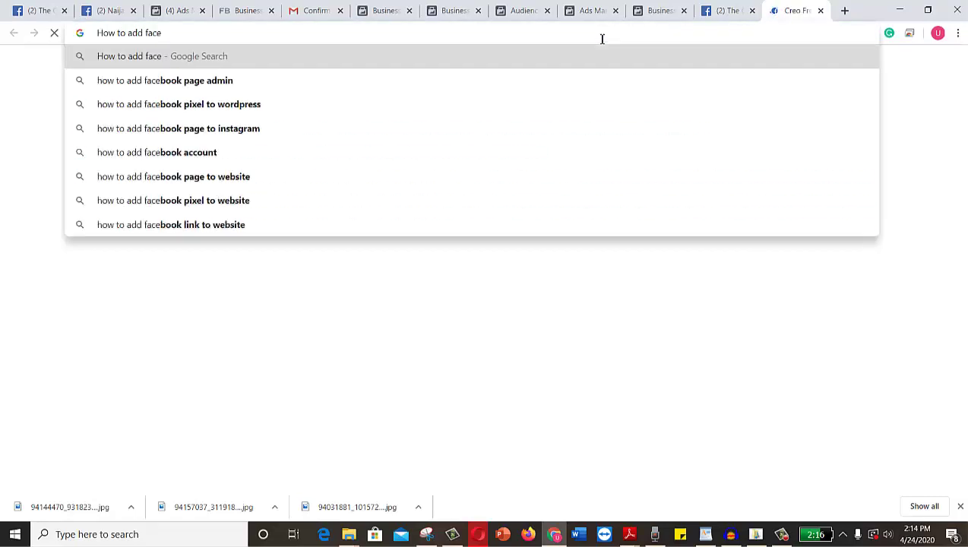
{"action": "type", "text": "book"}
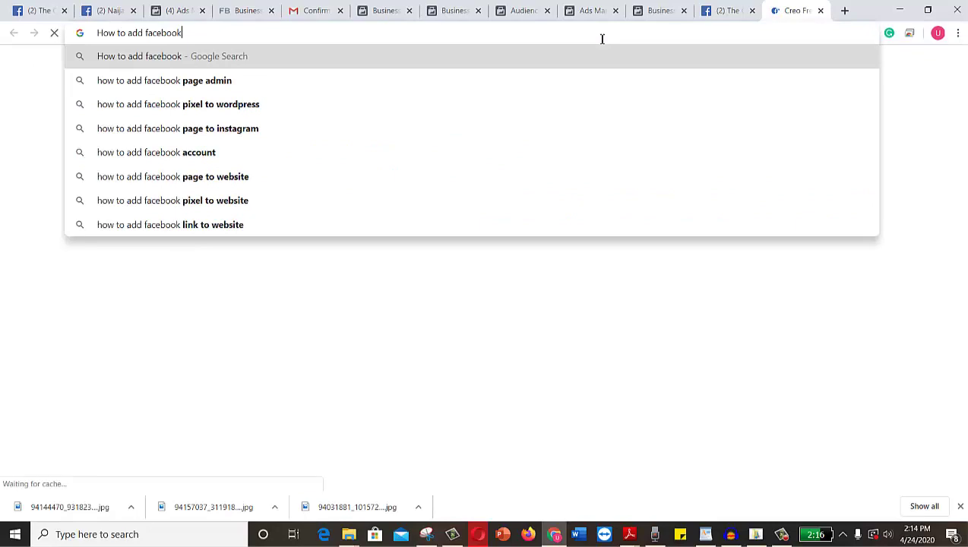
{"action": "type", "text": " pixel"}
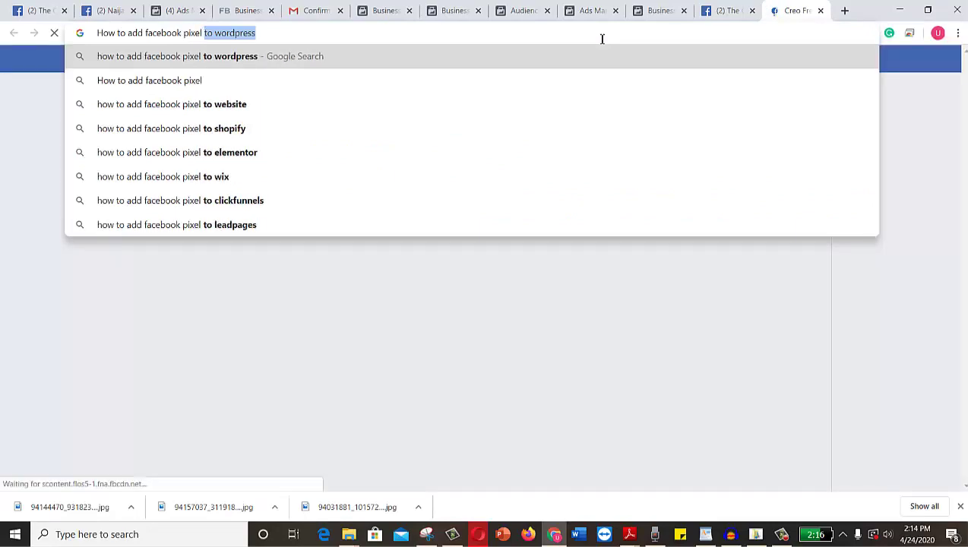
{"action": "type", "text": " my website"}
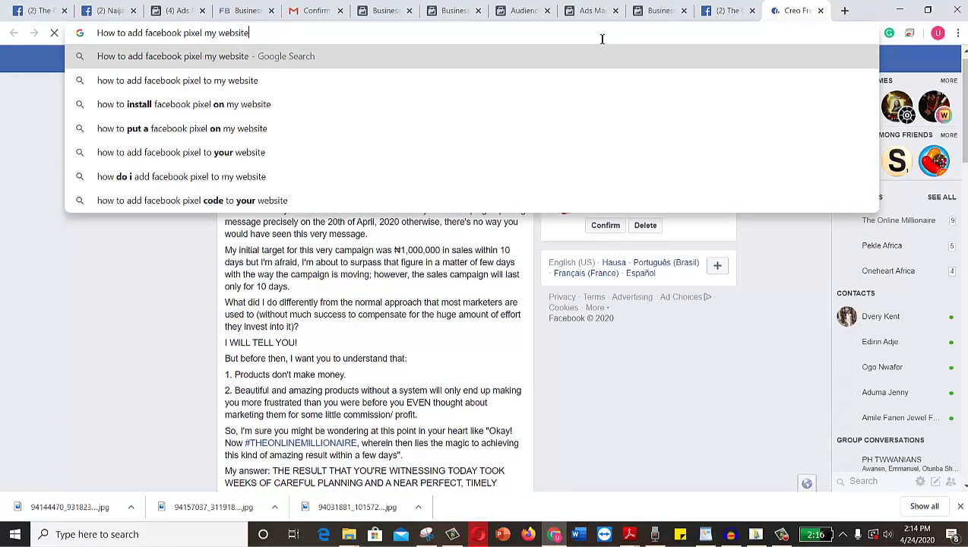
{"action": "key", "text": "Return"}
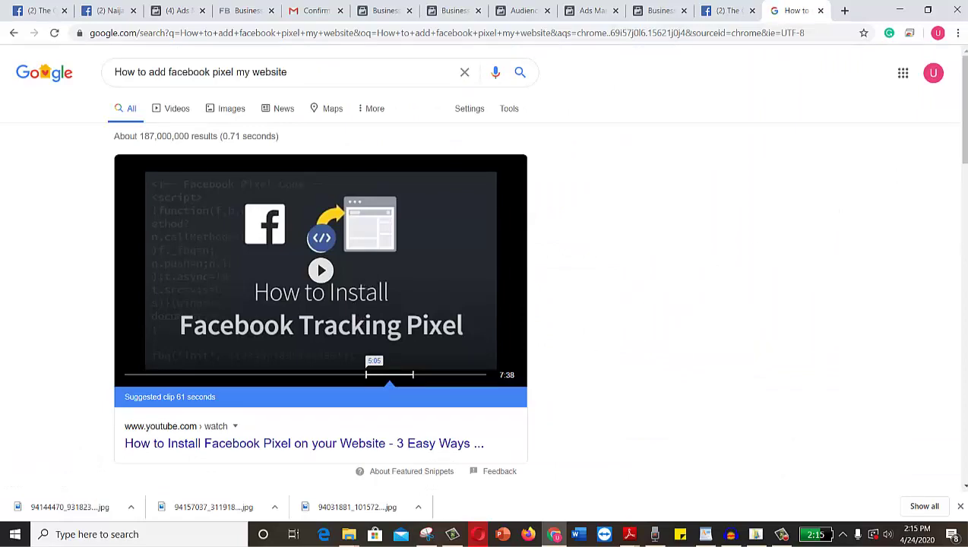
Look through the search results for guides and videos on installing the Facebook pixel on a website.
{"action": "left_click_drag", "start_coordinate": [965, 114], "coordinate": [966, 261]}
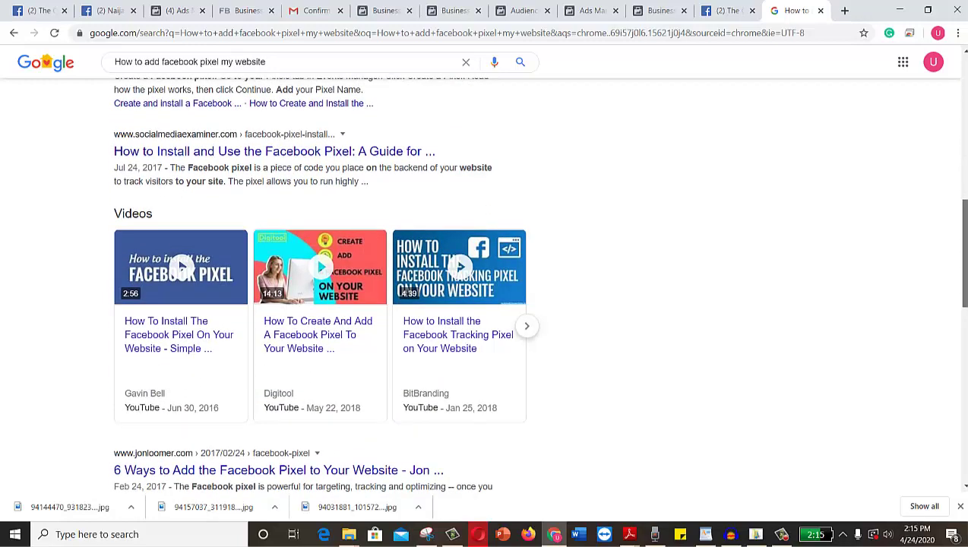
{"action": "left_click_drag", "start_coordinate": [965, 261], "coordinate": [965, 388]}
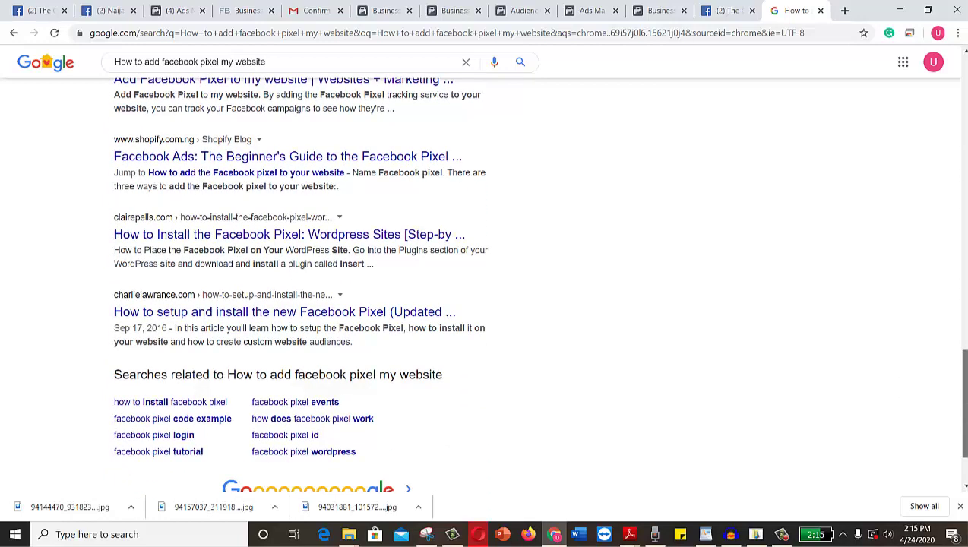
{"action": "left_click_drag", "start_coordinate": [966, 389], "coordinate": [950, 77]}
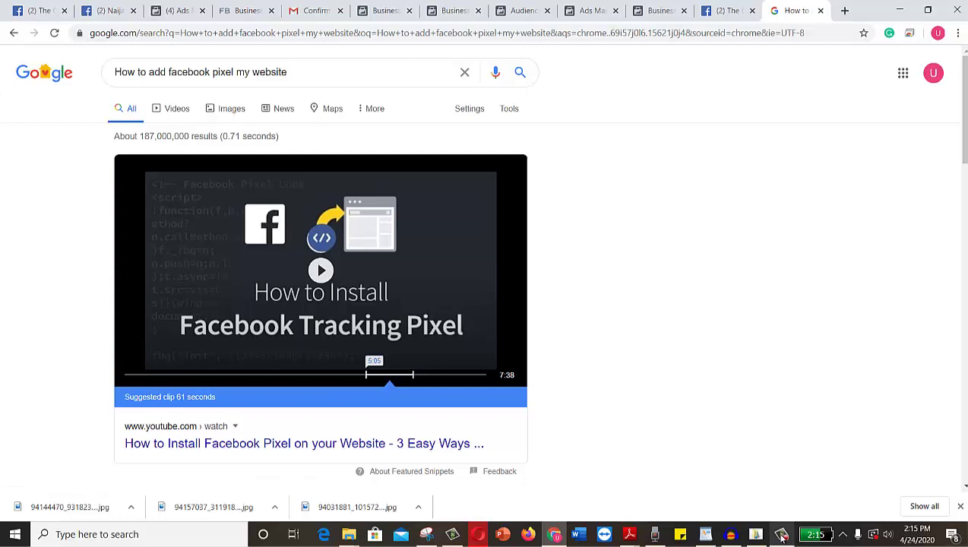
{"action": "mouse_move", "coordinate": [782, 537]}
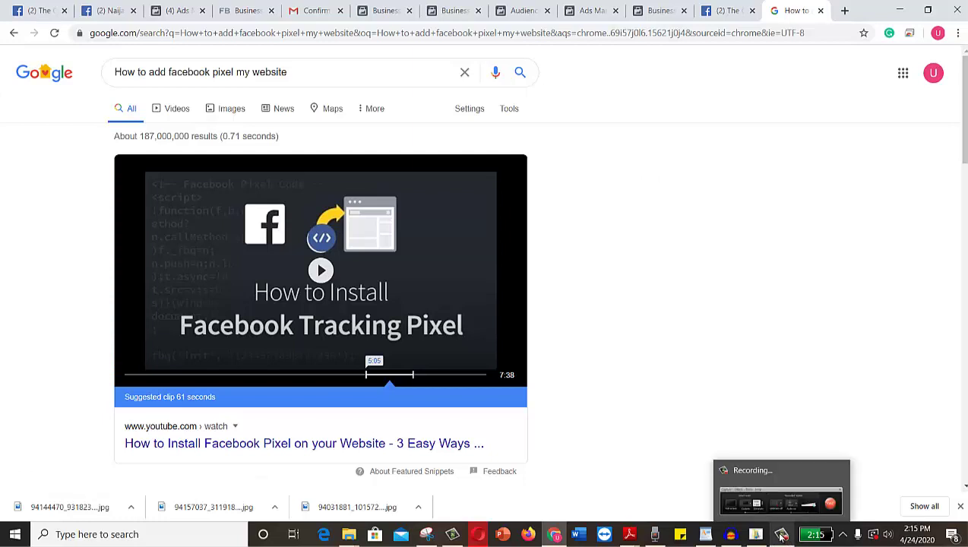
Return to the Naija Affilate April 24 Ad draft in Ads Manager and review it down to the final confirmation area.
{"action": "left_click", "coordinate": [658, 11]}
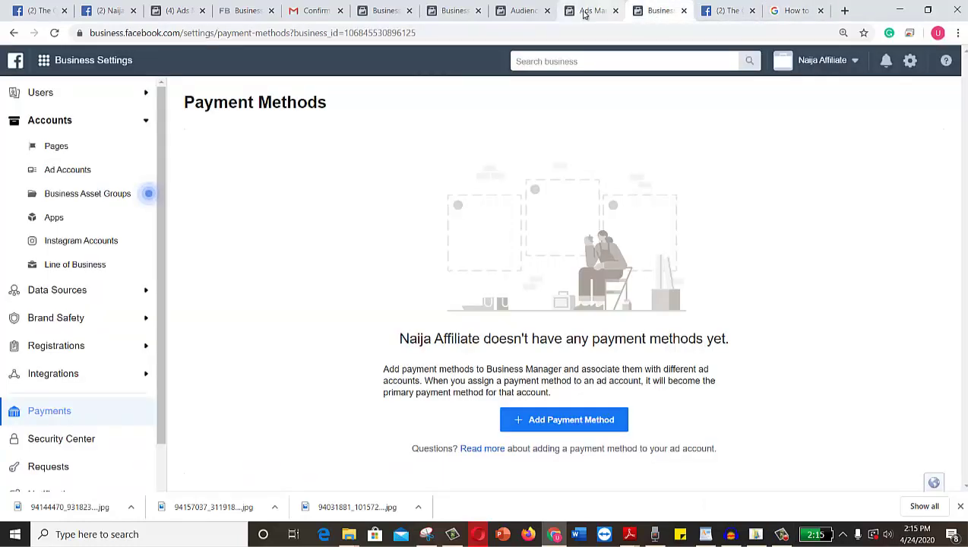
{"action": "left_click", "coordinate": [583, 12]}
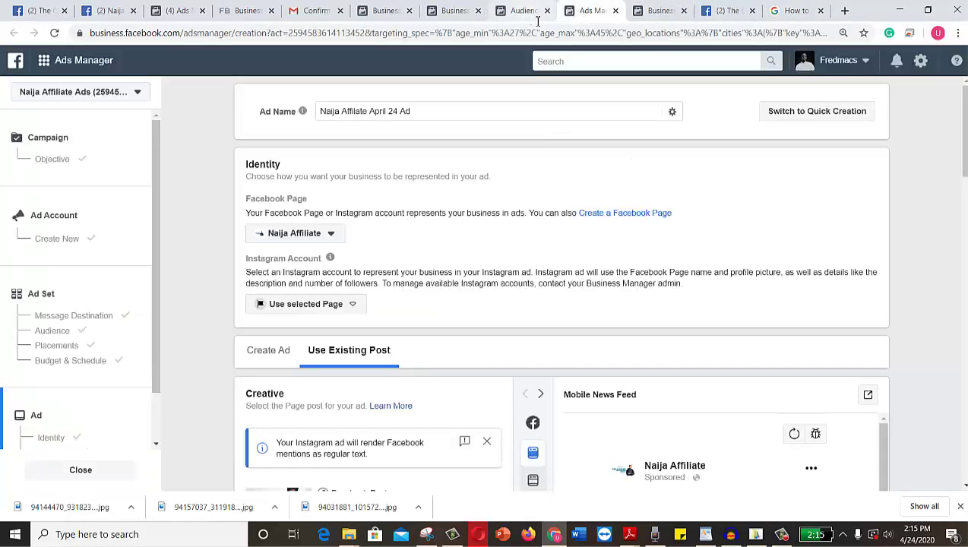
{"action": "scroll", "coordinate": [965, 127], "scroll_direction": "down", "scroll_amount": 1}
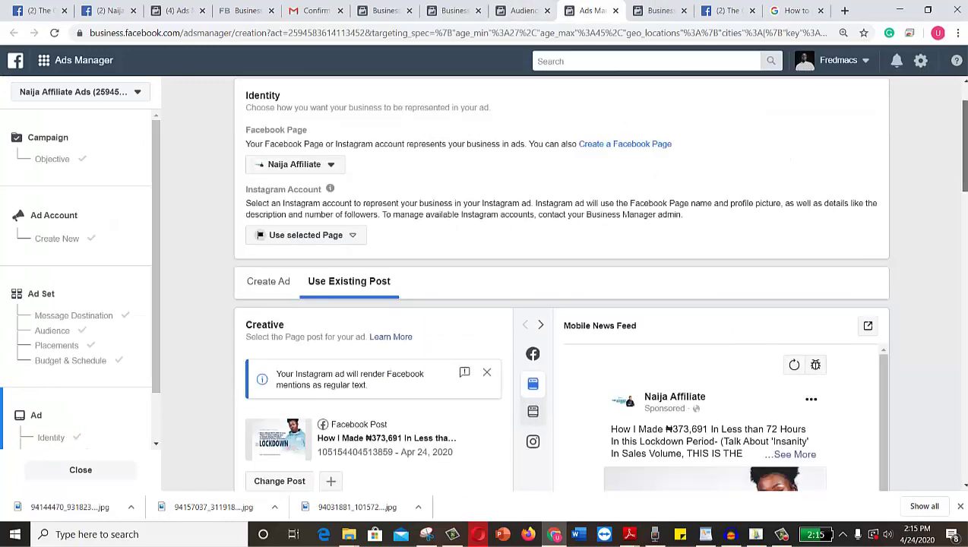
{"action": "left_click_drag", "start_coordinate": [965, 351], "coordinate": [965, 455]}
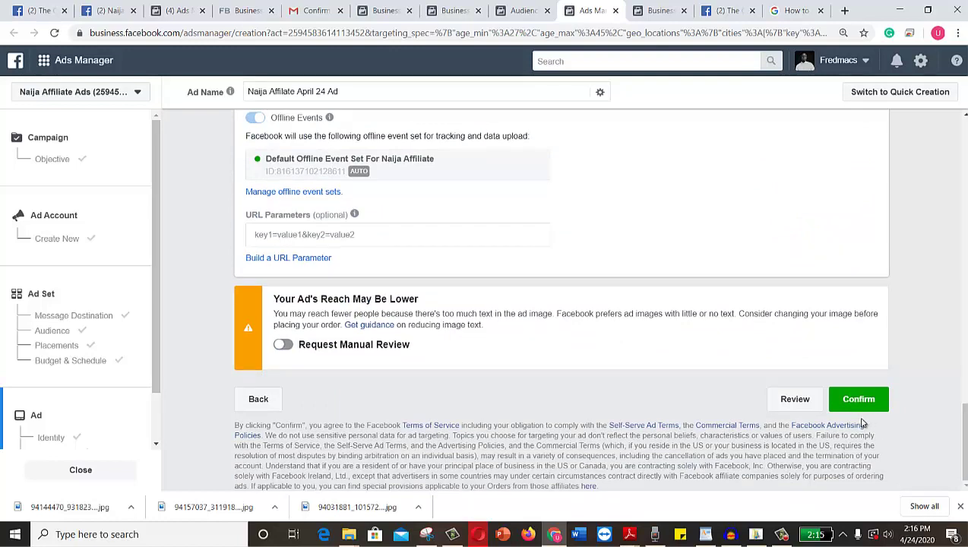
{"action": "left_click", "coordinate": [114, 10]}
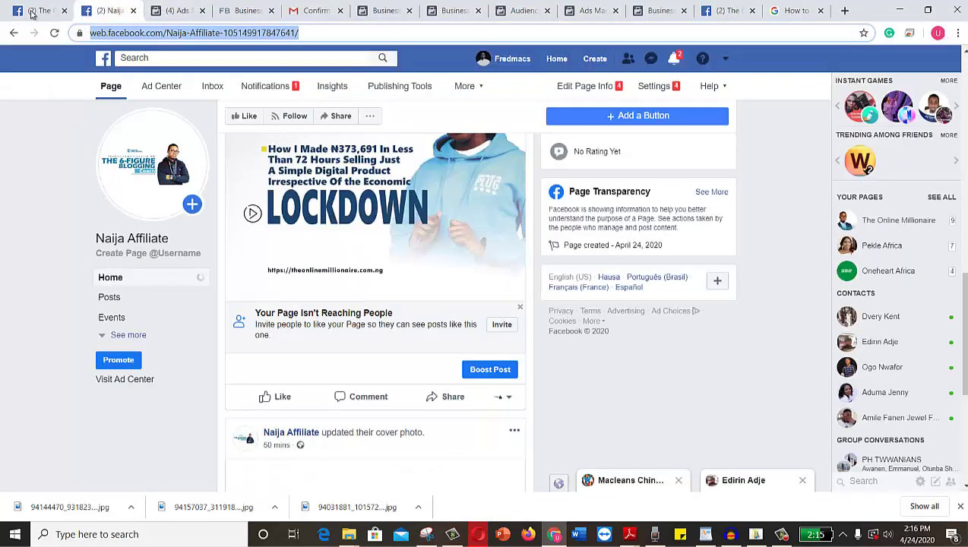
{"action": "left_click", "coordinate": [38, 11]}
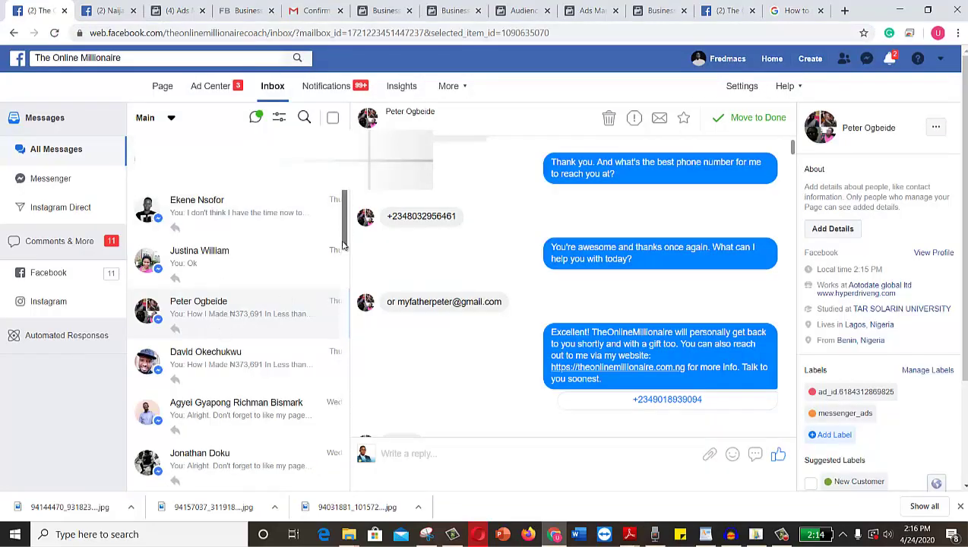
{"action": "scroll", "coordinate": [343, 251], "scroll_direction": "down", "scroll_amount": 2}
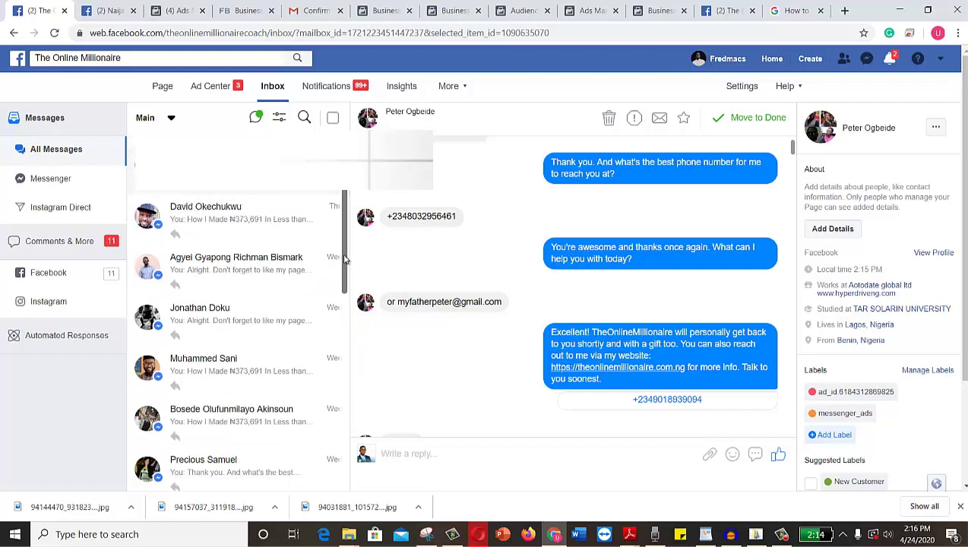
{"action": "scroll", "coordinate": [343, 259], "scroll_direction": "down", "scroll_amount": 3}
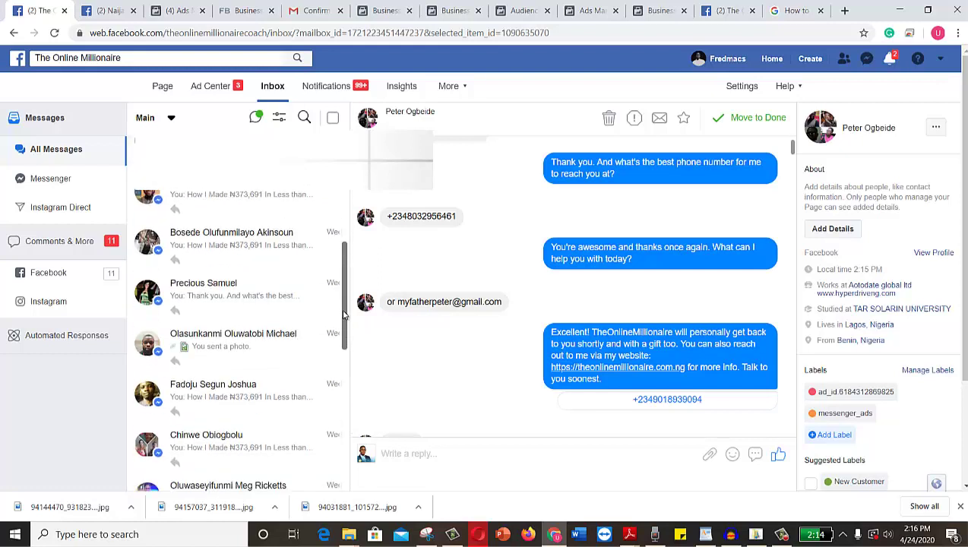
{"action": "left_click_drag", "start_coordinate": [343, 314], "coordinate": [346, 369]}
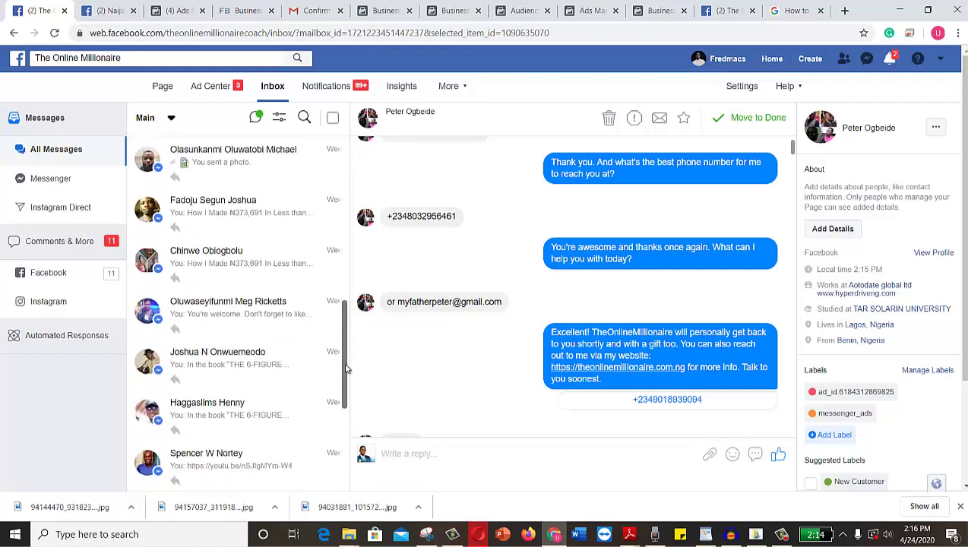
{"action": "scroll", "coordinate": [346, 365], "scroll_direction": "down", "scroll_amount": 1}
{"action": "left_click_drag", "start_coordinate": [346, 330], "coordinate": [341, 363]}
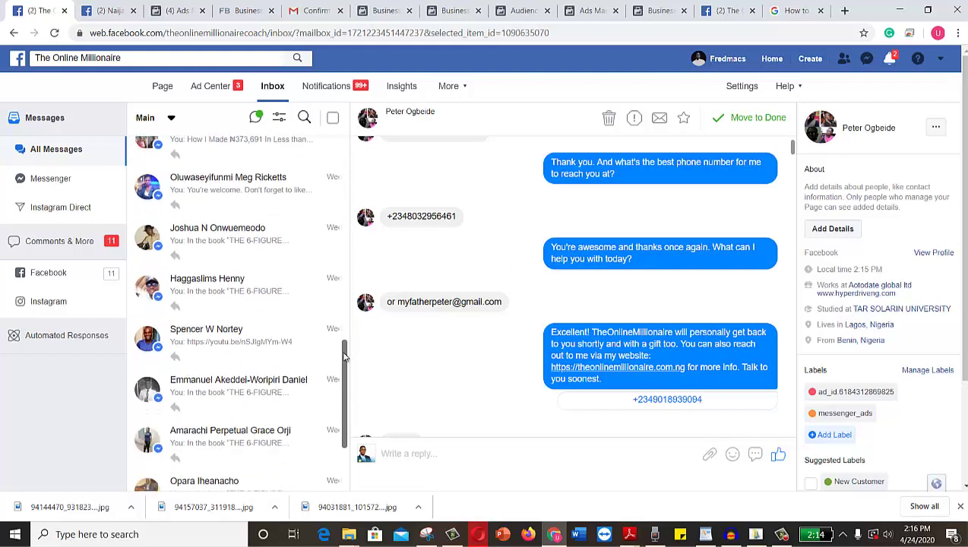
{"action": "scroll", "coordinate": [343, 361], "scroll_direction": "down", "scroll_amount": 2}
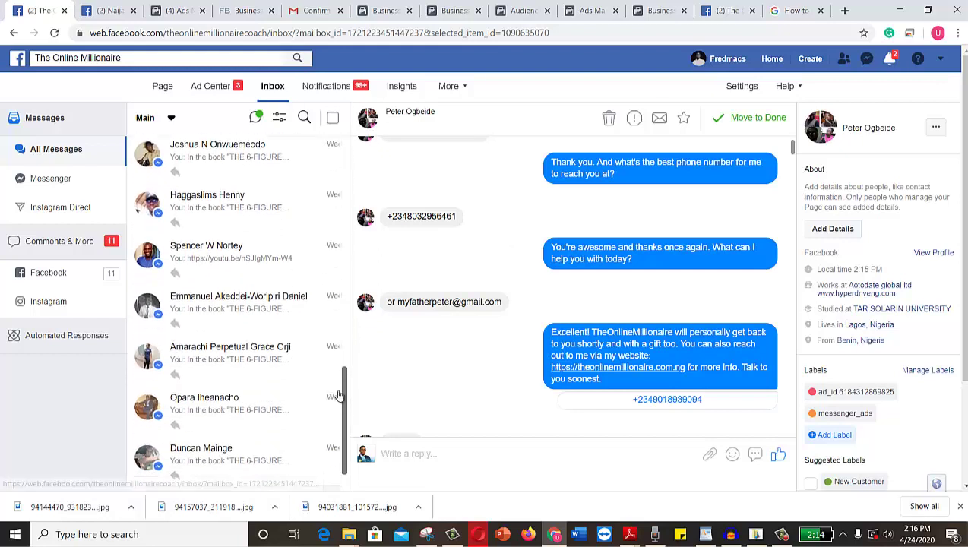
{"action": "scroll", "coordinate": [340, 395], "scroll_direction": "down", "scroll_amount": 1}
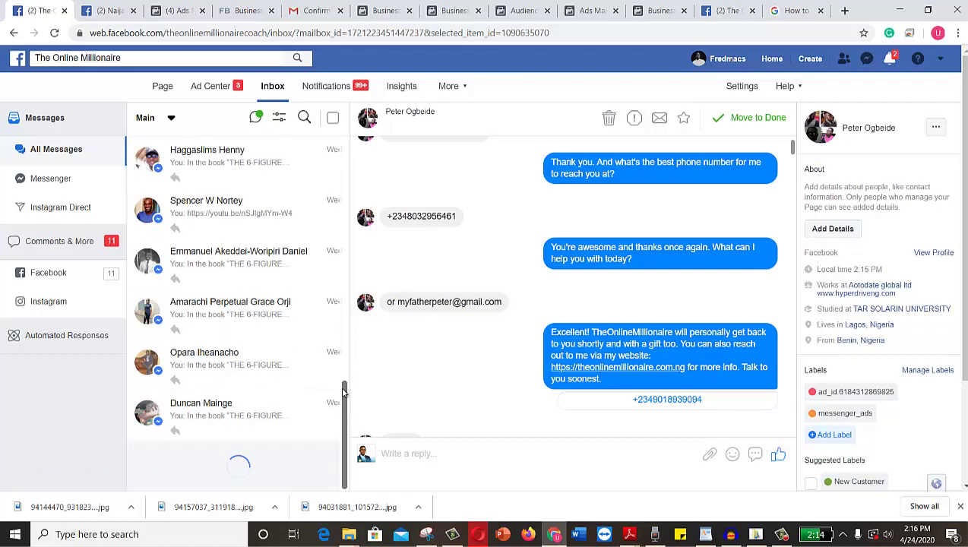
{"action": "scroll", "coordinate": [344, 393], "scroll_direction": "down", "scroll_amount": 8}
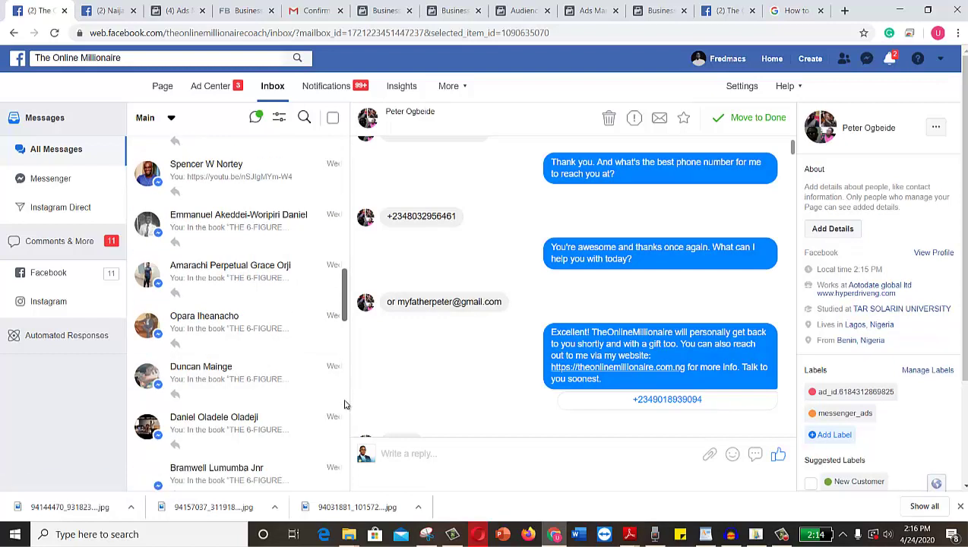
{"action": "scroll", "coordinate": [341, 455], "scroll_direction": "down", "scroll_amount": 2}
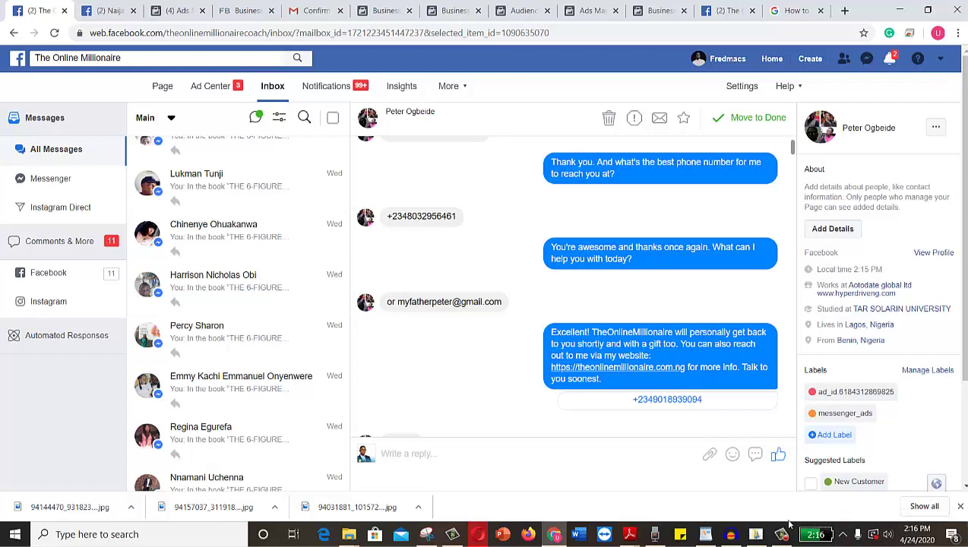
{"action": "mouse_move", "coordinate": [781, 534]}
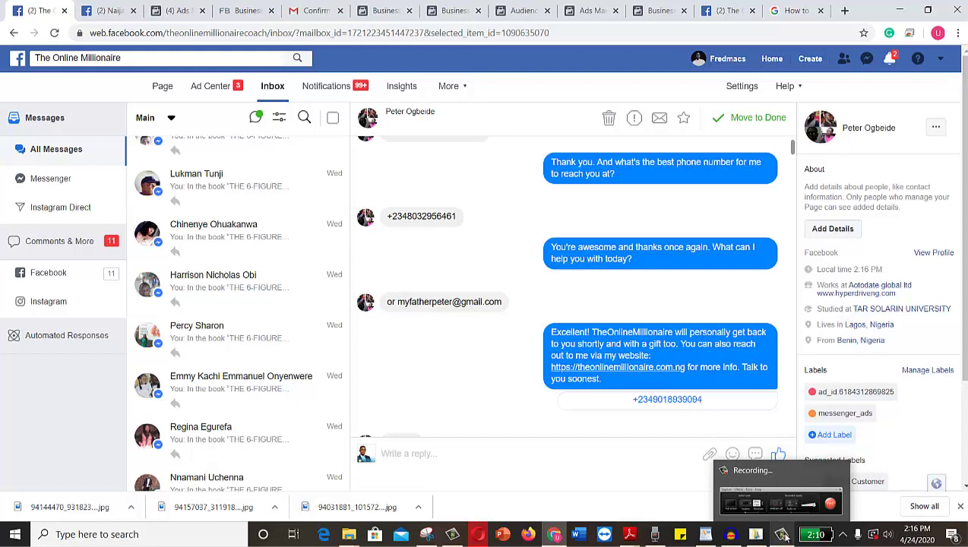
{"action": "left_click", "coordinate": [783, 536]}
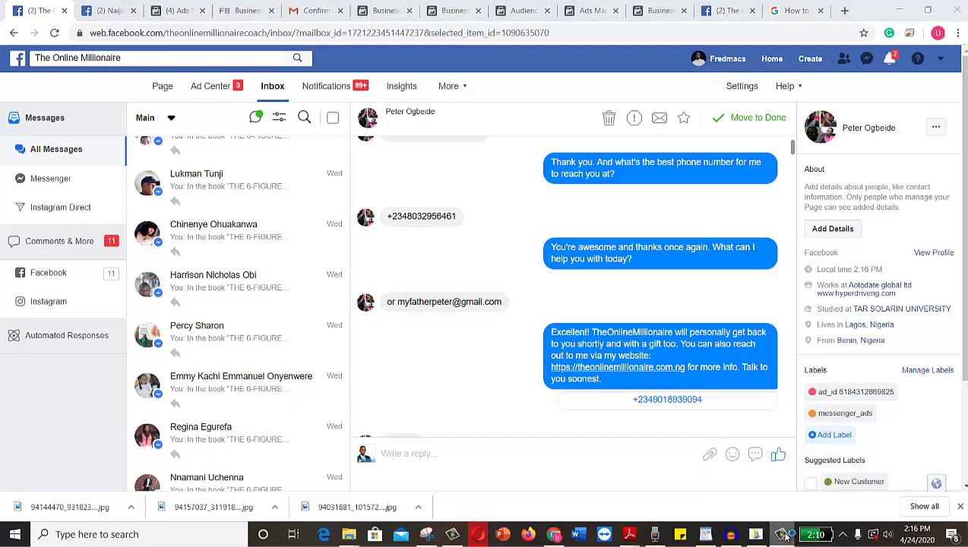